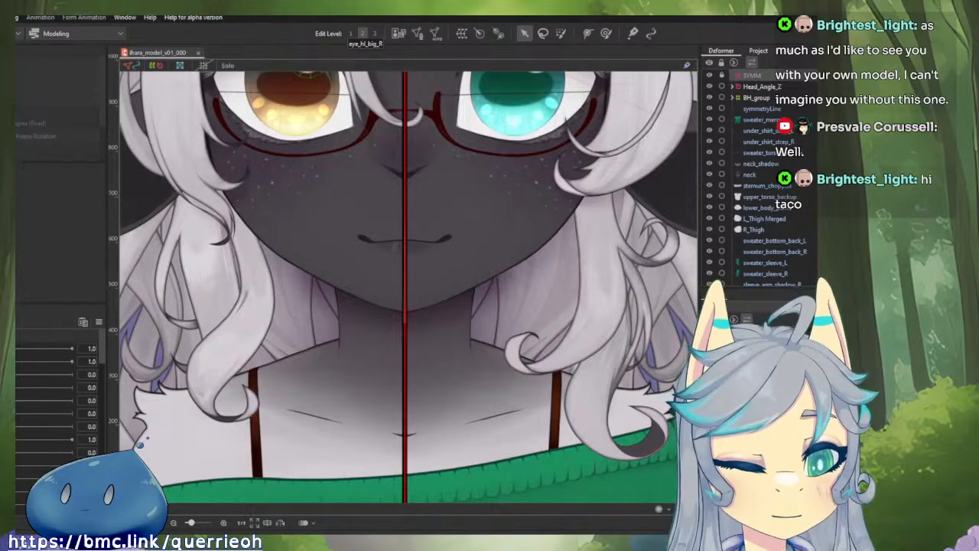
Step: Examine the character's hair, face, ears, neck and sweater in the ihara_model_v01_000 model
scroll(465, 404, "down", 5)
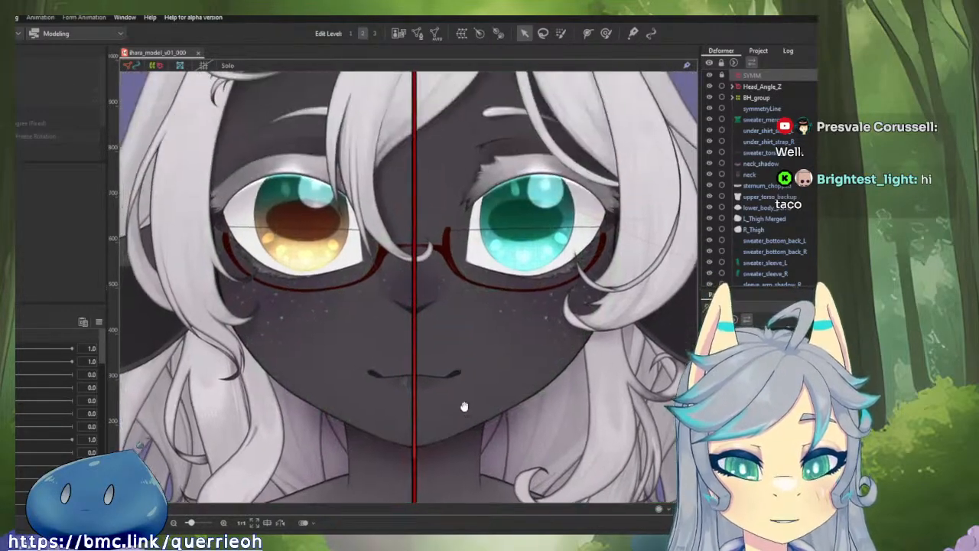
scroll(497, 159, "up", 6)
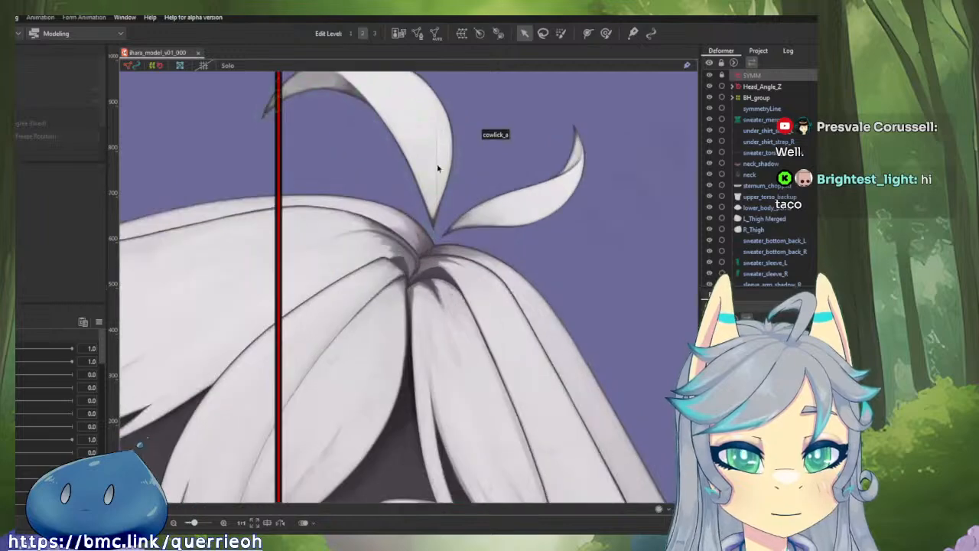
scroll(359, 243, "down", 1)
scroll(359, 242, "down", 4)
left_click_drag(496, 363, 522, 181)
scroll(430, 188, "up", 3)
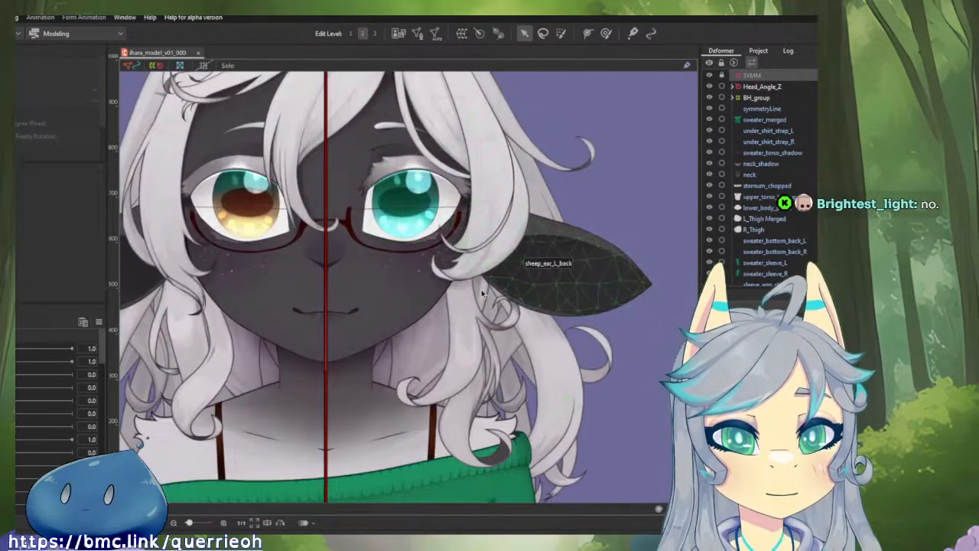
scroll(383, 260, "down", 3)
left_click_drag(384, 261, 457, 303)
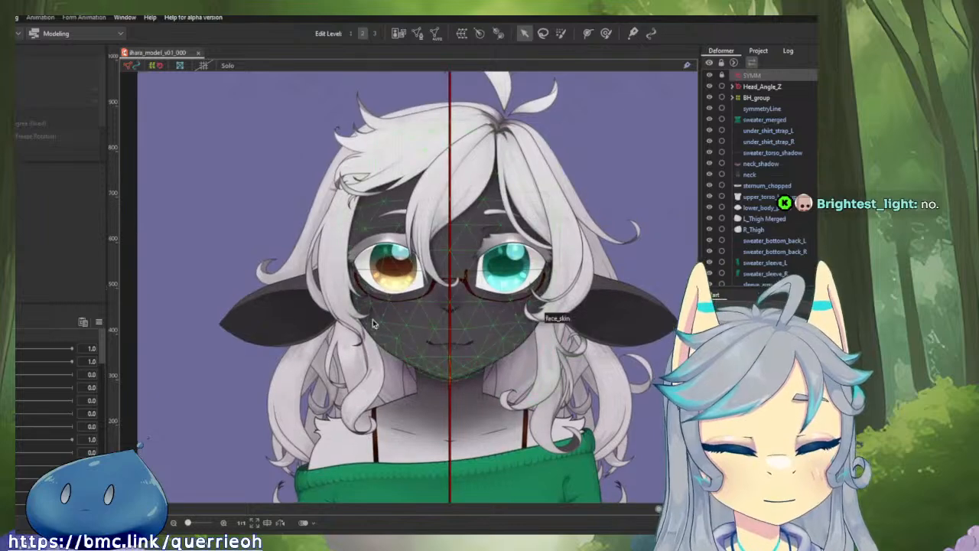
scroll(279, 310, "up", 3)
scroll(280, 310, "up", 3)
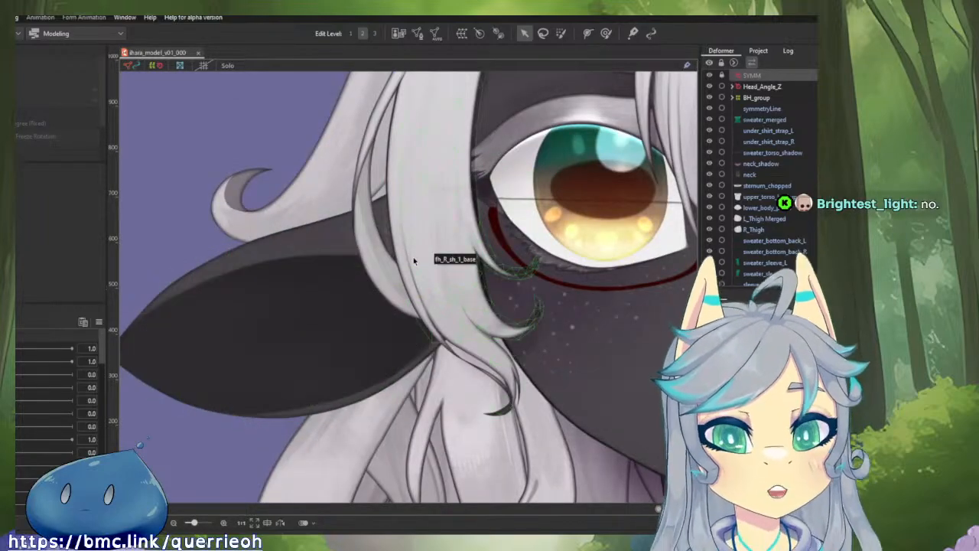
left_click_drag(455, 278, 456, 288)
scroll(457, 288, "down", 3)
scroll(463, 310, "down", 1)
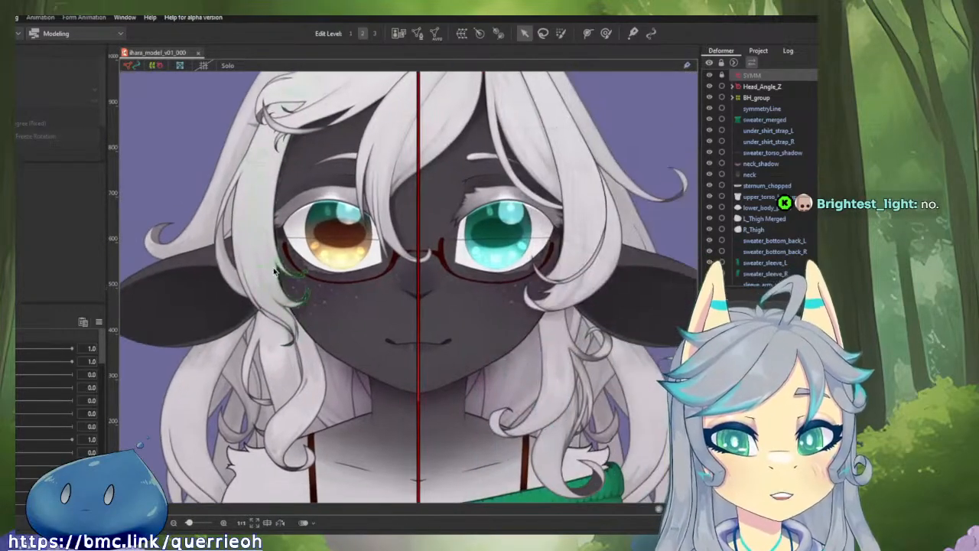
scroll(528, 289, "down", 2)
left_click_drag(479, 293, 370, 199)
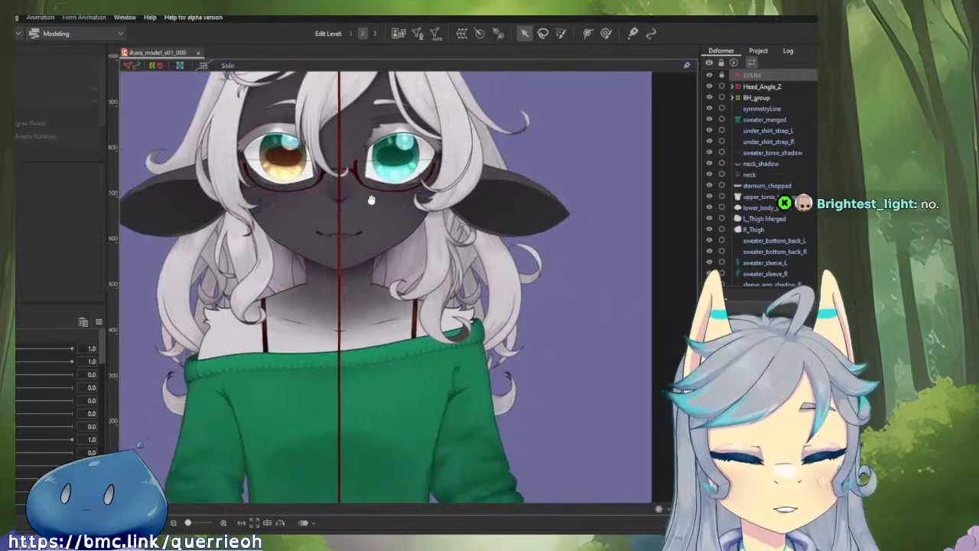
scroll(365, 296, "up", 3)
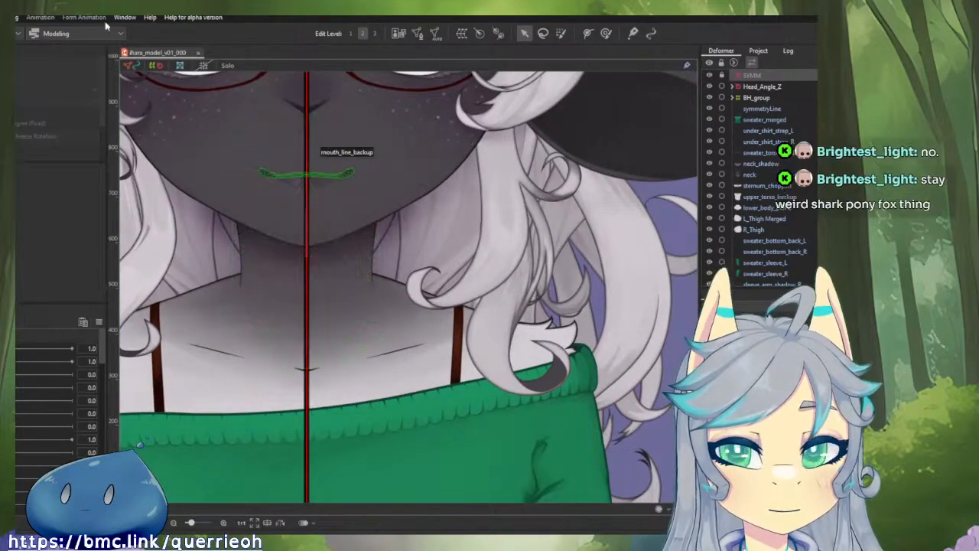
Step: Open the recent model file Luna_Panda_Model_v01_000.cmo3 and select the character's neck mesh
left_click(1, 17)
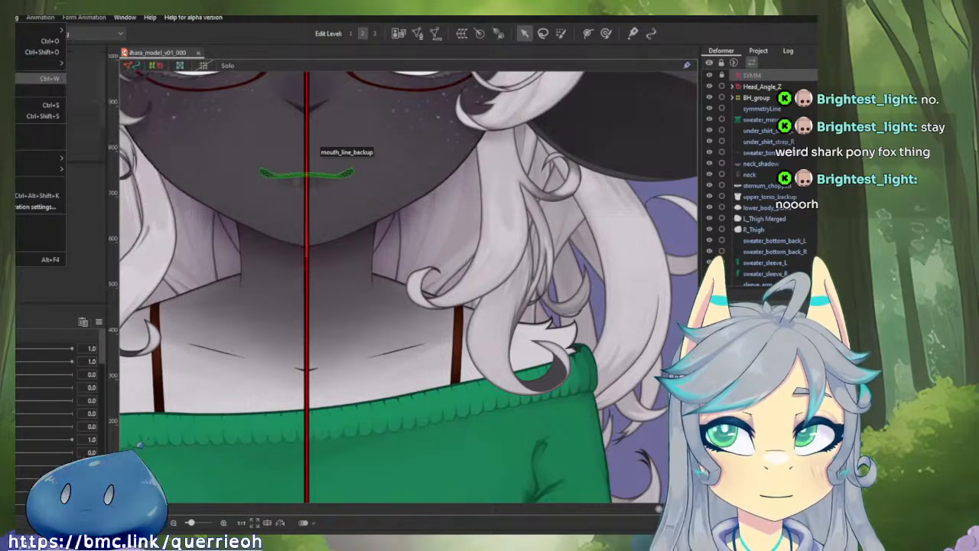
mouse_move(39, 62)
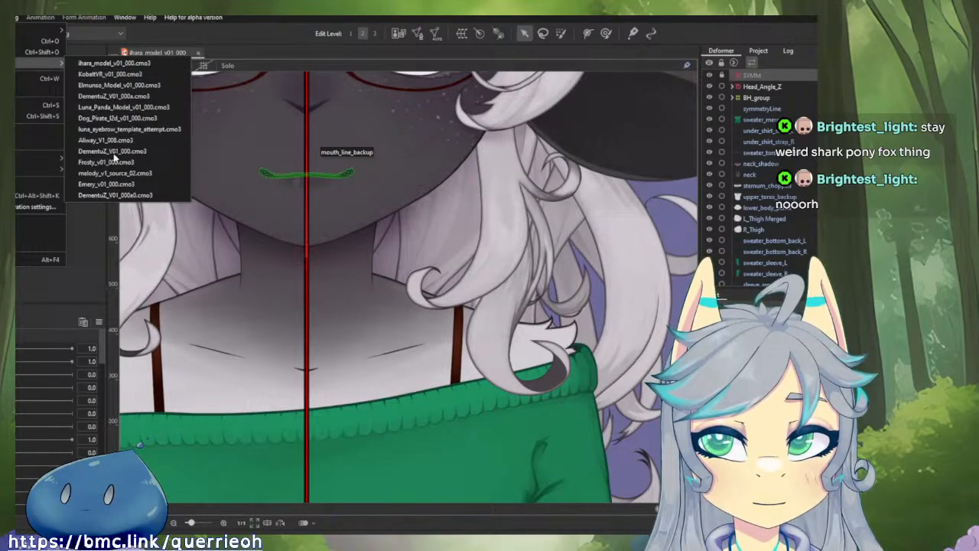
left_click(103, 106)
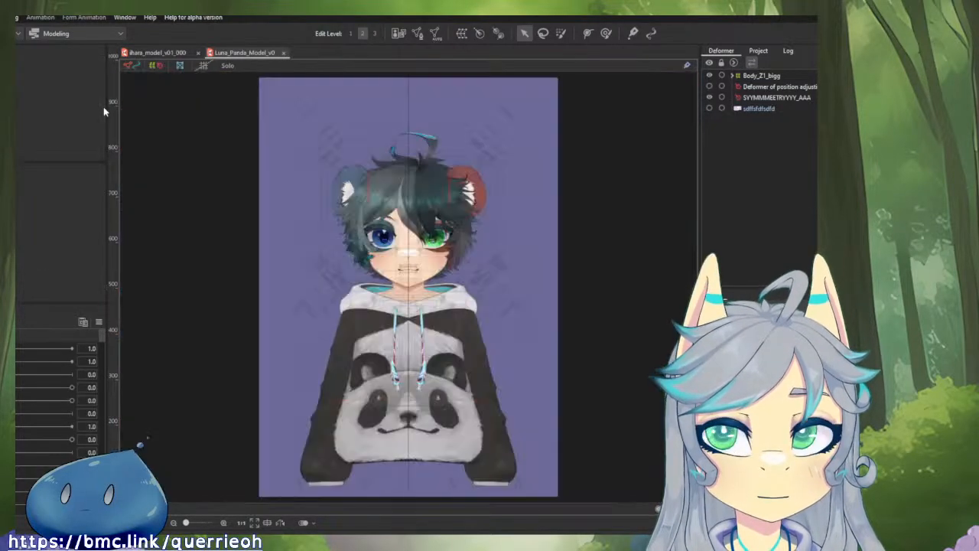
scroll(494, 269, "up", 5)
scroll(409, 235, "down", 2)
left_click_drag(405, 232, 551, 216)
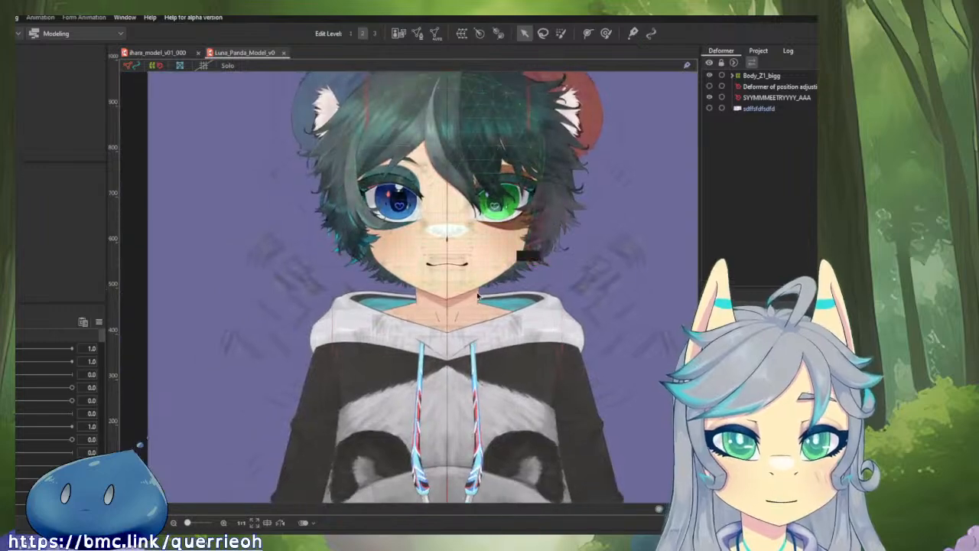
scroll(471, 309, "up", 2)
left_click(471, 309)
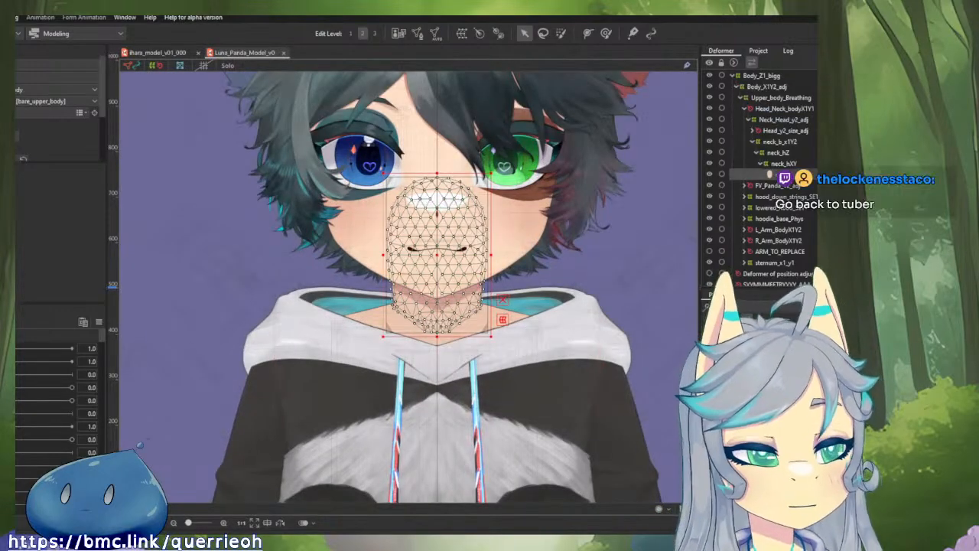
Step: Preview the neck_hXY deformer by moving its two angle parameters between -30 and 30, and return both to 0
left_click(781, 164)
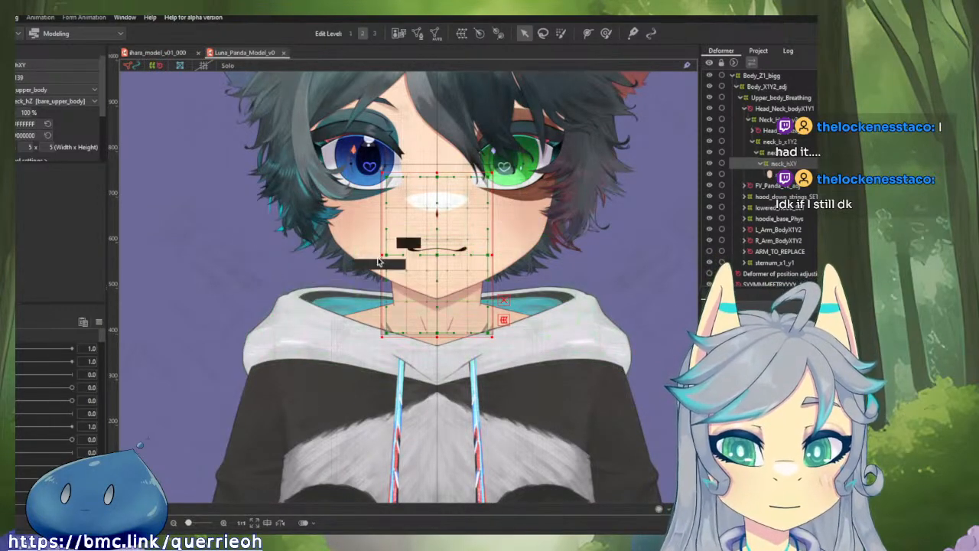
left_click_drag(404, 244, 378, 294)
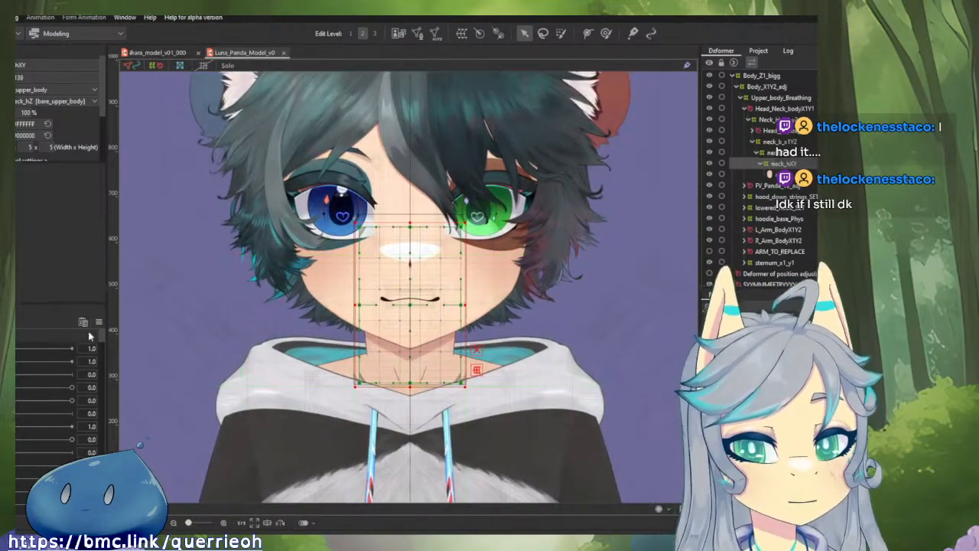
left_click(9, 322)
left_click_drag(41, 335, 142, 352)
left_click(41, 336)
left_click_drag(41, 348, 152, 356)
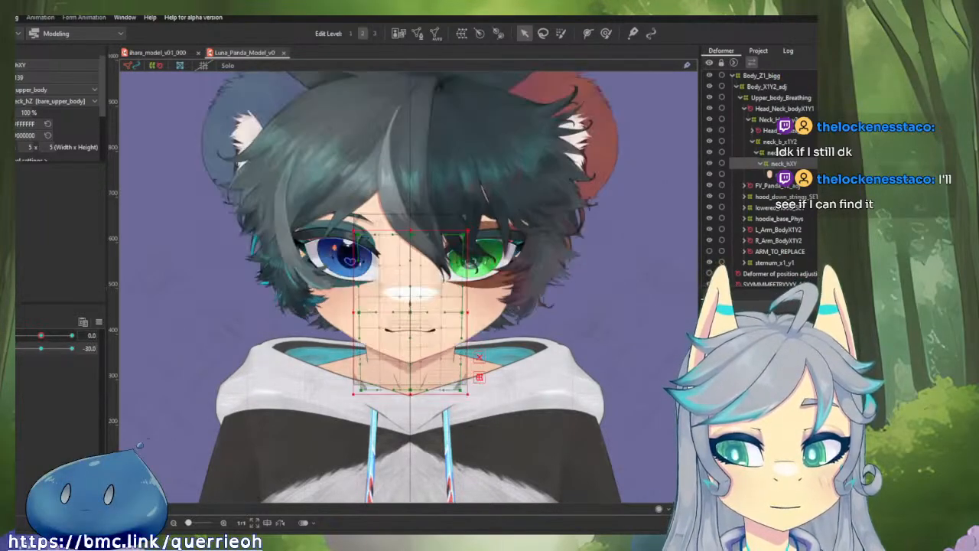
mouse_move(71, 347)
left_mouse_down()
mouse_move(17, 349)
mouse_move(80, 364)
mouse_move(77, 371)
mouse_move(10, 361)
mouse_move(9, 341)
mouse_move(74, 352)
left_mouse_up()
mouse_move(10, 352)
left_mouse_down()
mouse_move(85, 363)
mouse_move(9, 342)
left_mouse_up()
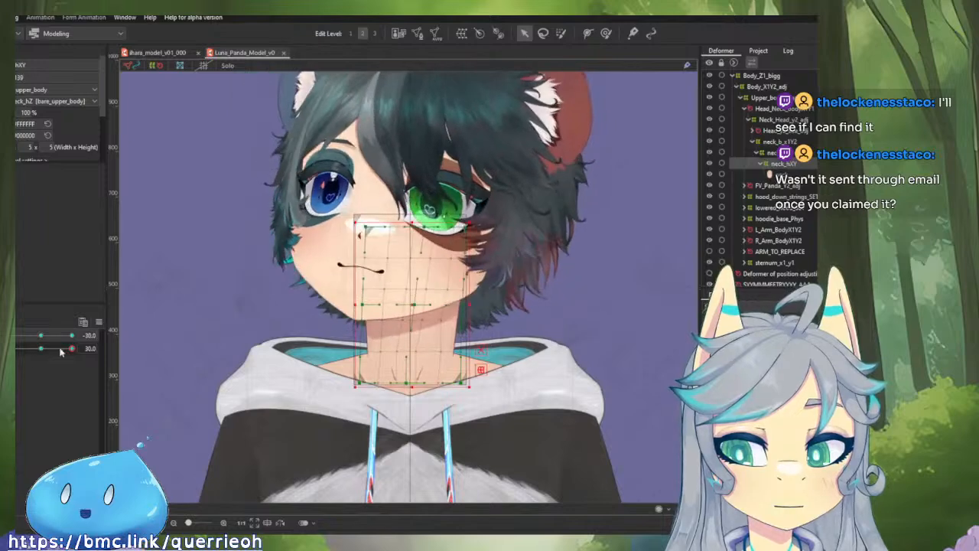
left_click_drag(72, 348, 8, 352)
left_click(41, 336)
left_click(40, 348)
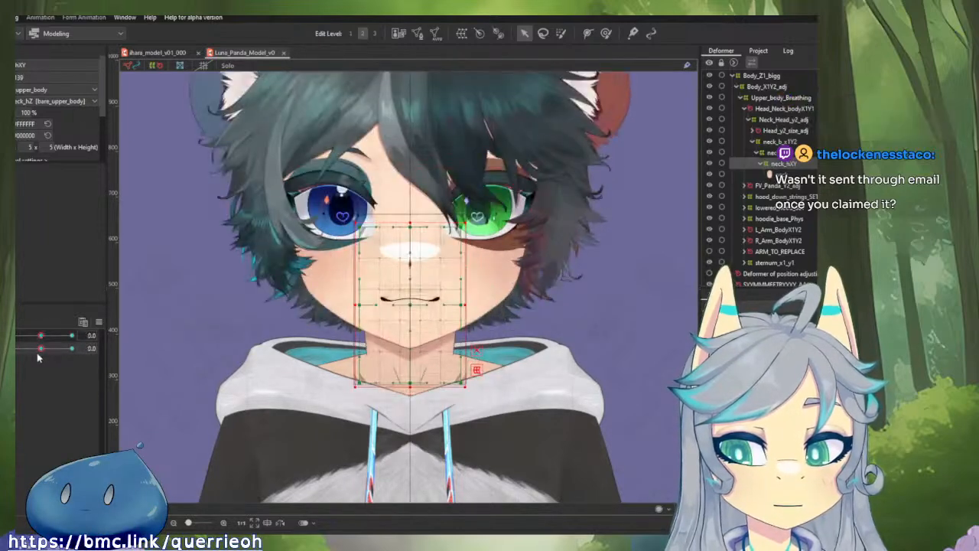
Step: Inspect the neck's deformer hierarchy, checking neck_hXY, neck_hZ, neck_b_x1Y2, Head_y2_size_adj and the neck mesh
left_click_drag(579, 257, 570, 383)
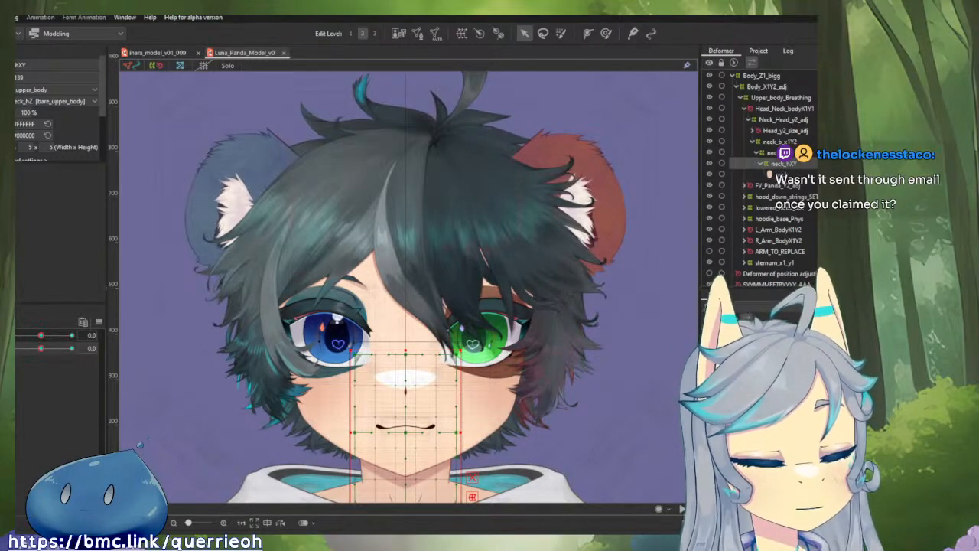
left_click(780, 153)
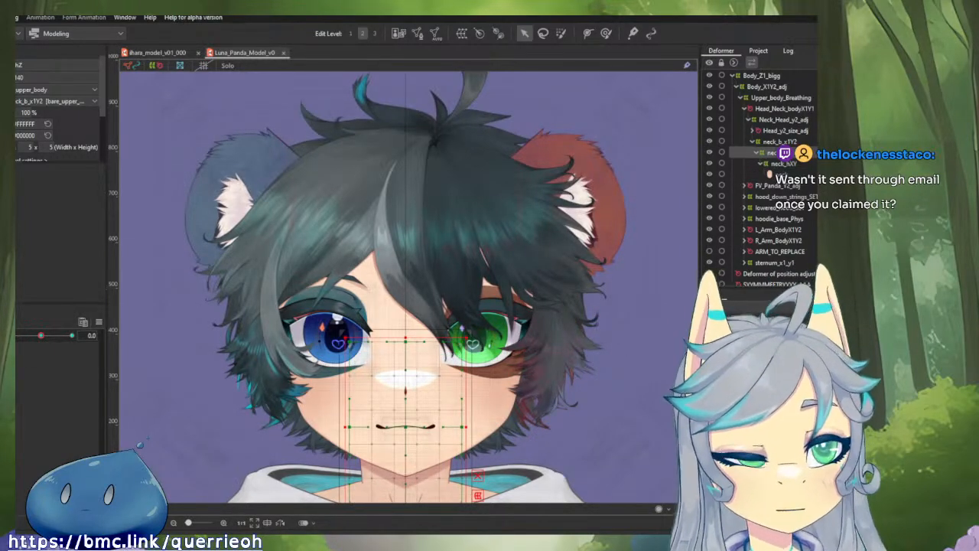
left_click(786, 142)
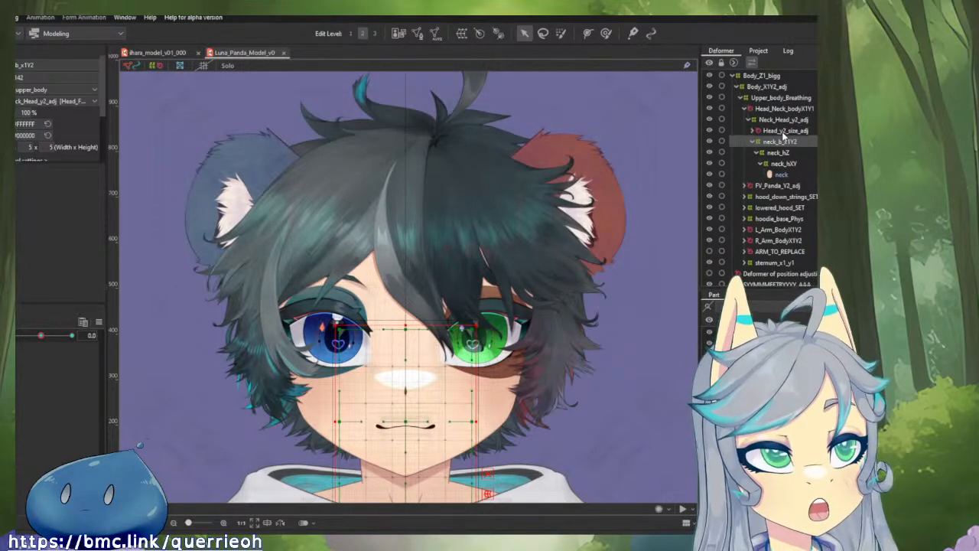
left_click(783, 132)
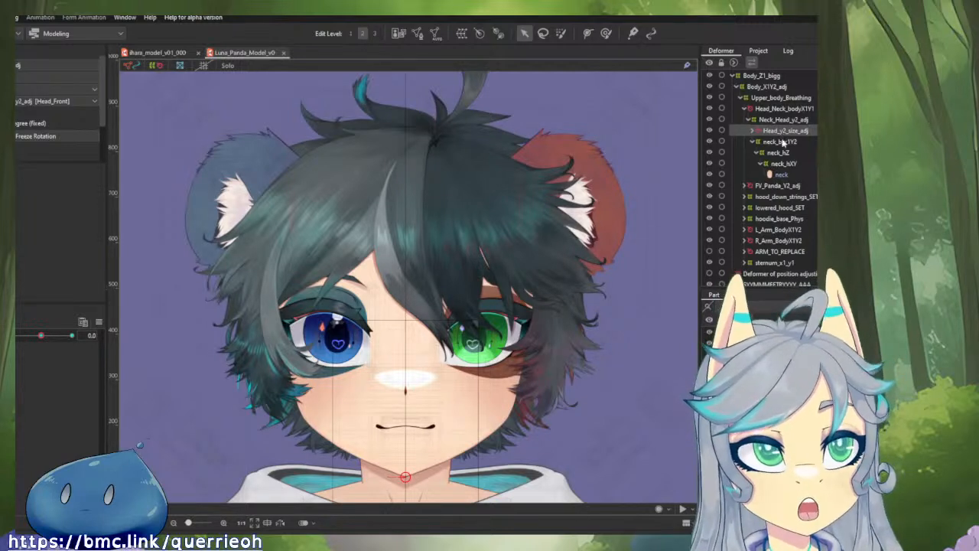
left_click(781, 175)
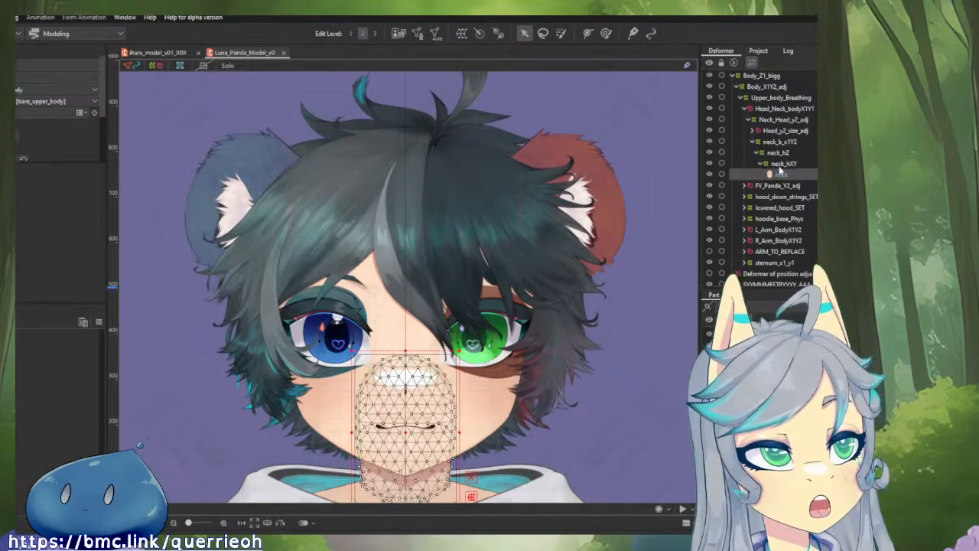
left_click(781, 163)
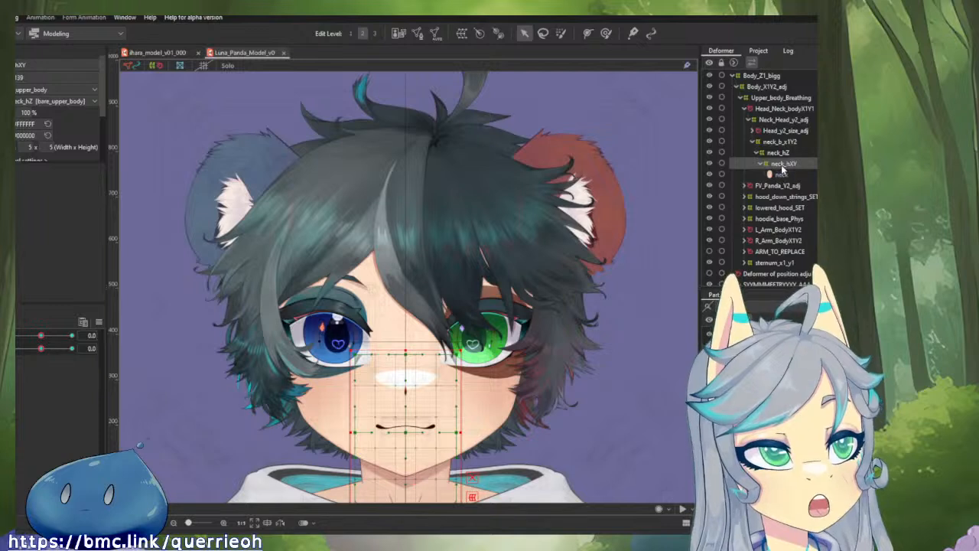
left_click(779, 153)
left_click(779, 142)
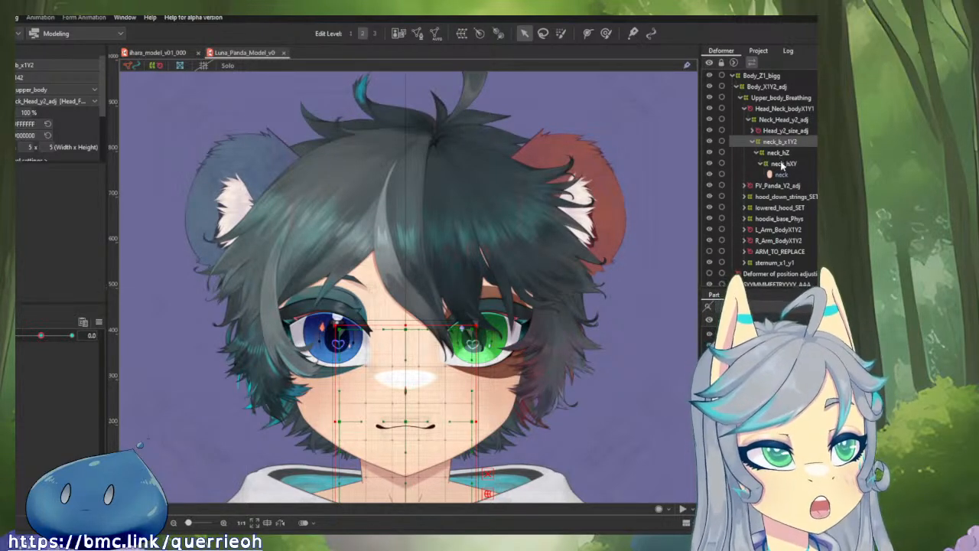
Step: Set the ID of the neck_b_x1Y2 deformer to its own name, neck_b_x1Y2
double_click(49, 64)
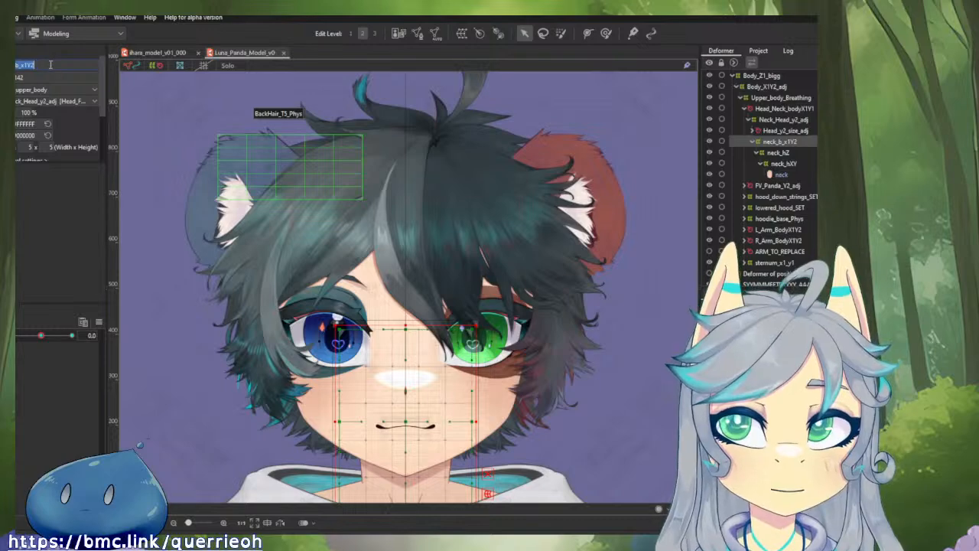
double_click(56, 76)
type("neck_b_x1Y2")
key("Return")
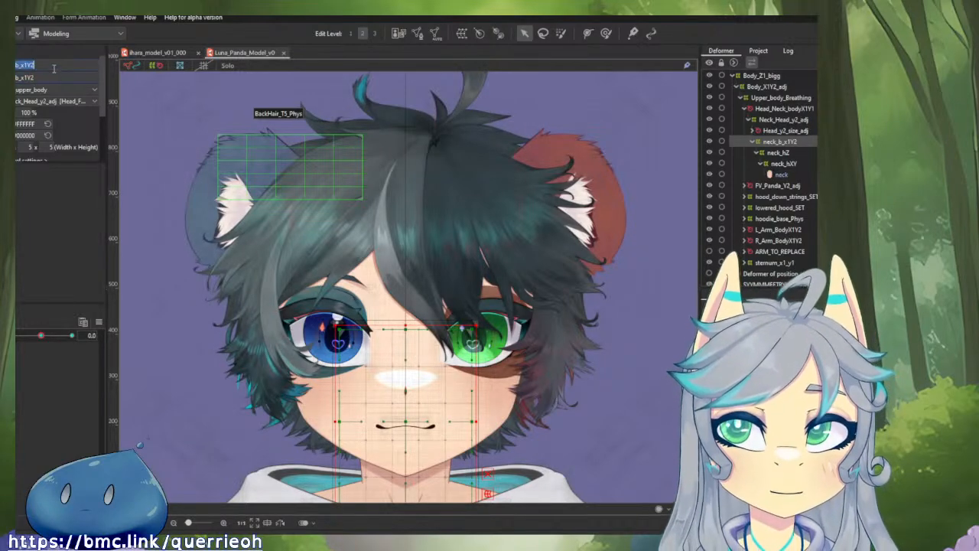
Step: Switch to the ihara_model_v01_000 model and open the neck mesh for mesh editing
left_click(171, 52)
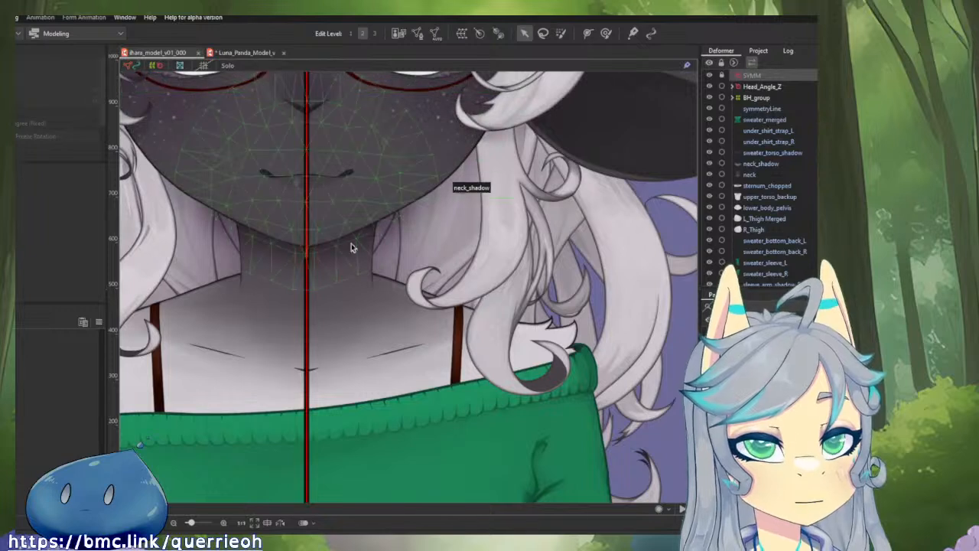
left_click(342, 289)
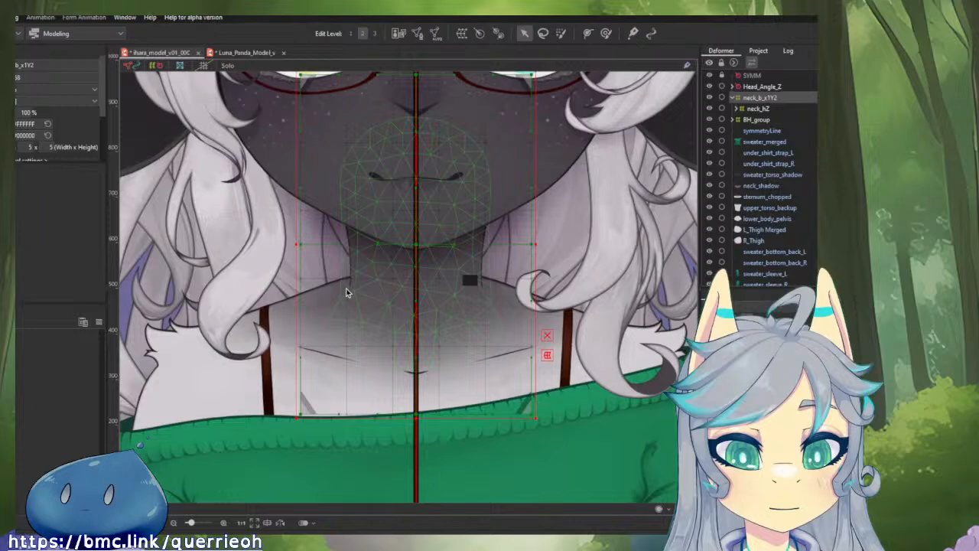
scroll(538, 206, "up", 3)
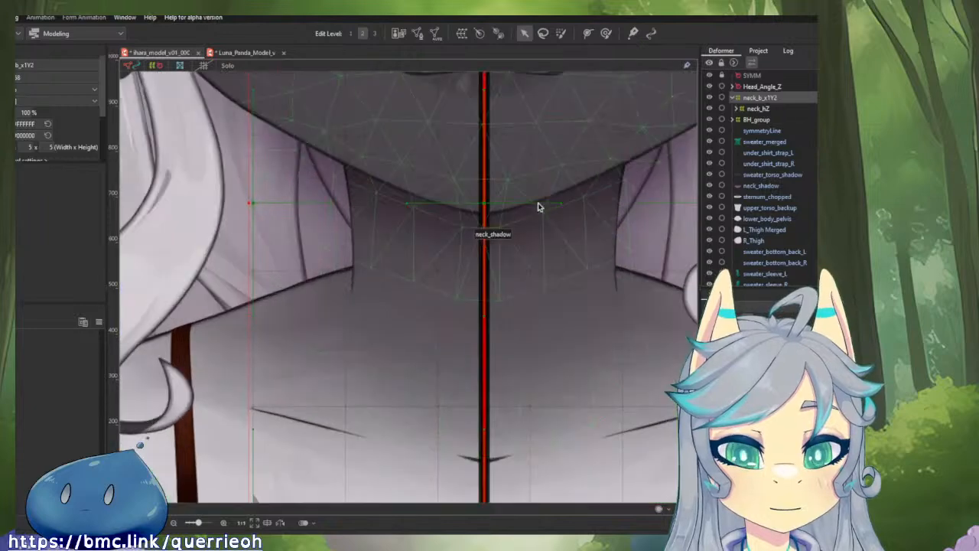
scroll(501, 190, "up", 3)
scroll(501, 190, "down", 4)
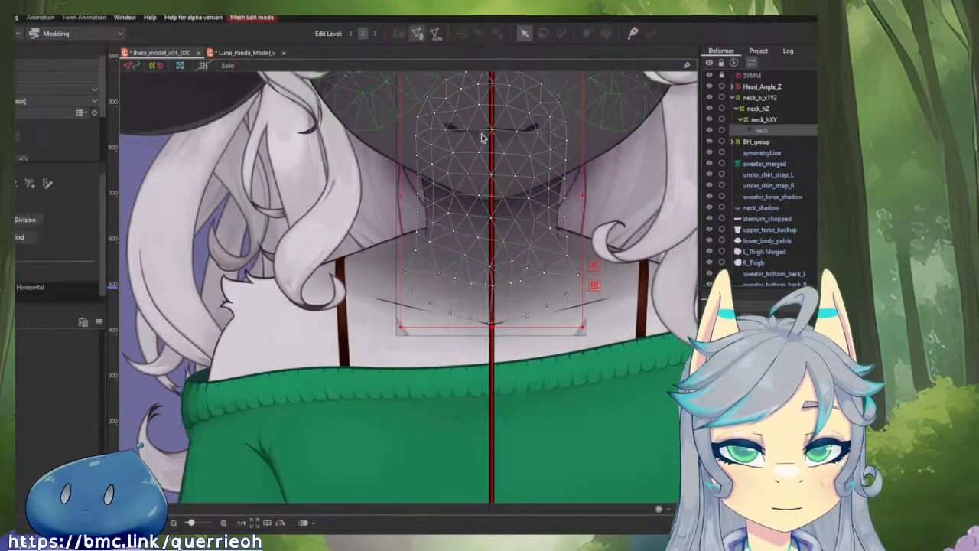
double_click(485, 136)
scroll(410, 244, "up", 2)
scroll(406, 227, "down", 2)
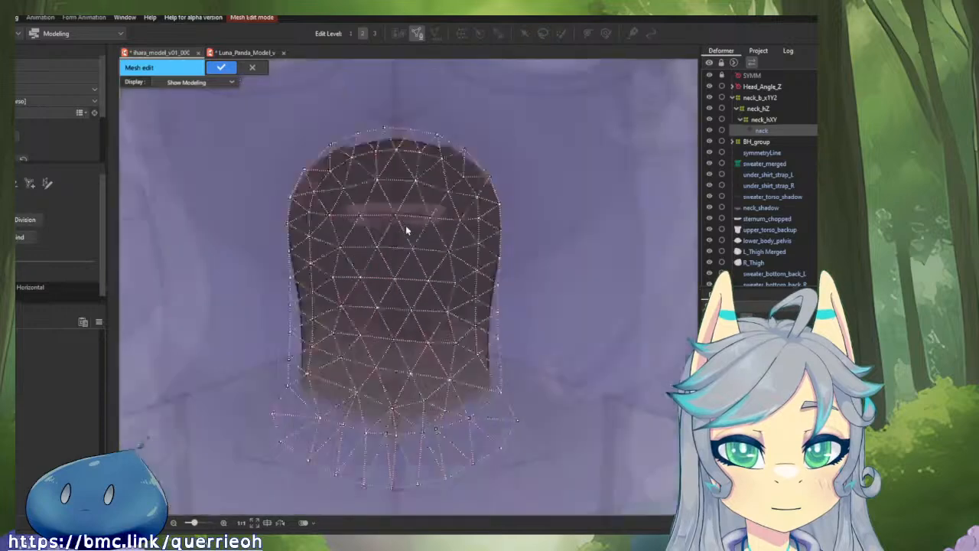
scroll(413, 256, "up", 2)
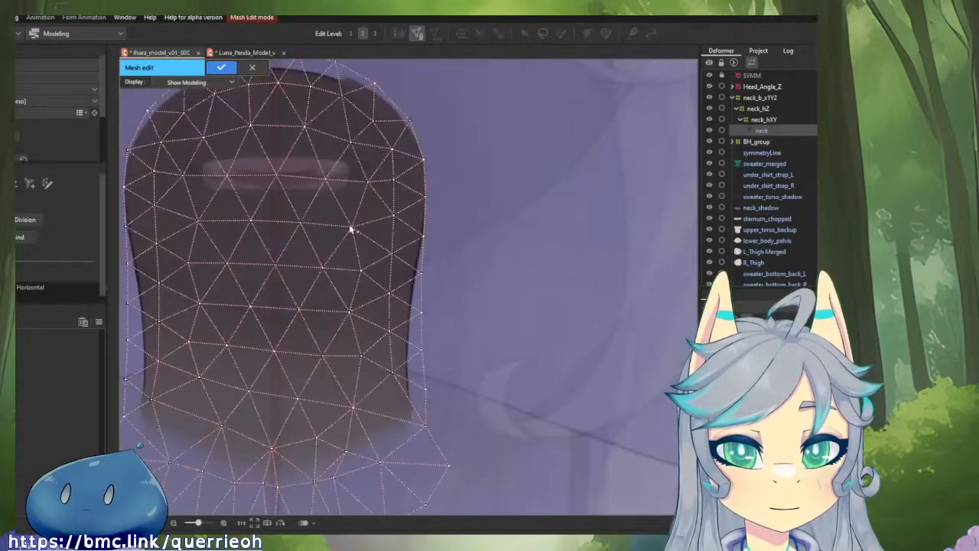
scroll(352, 228, "down", 1)
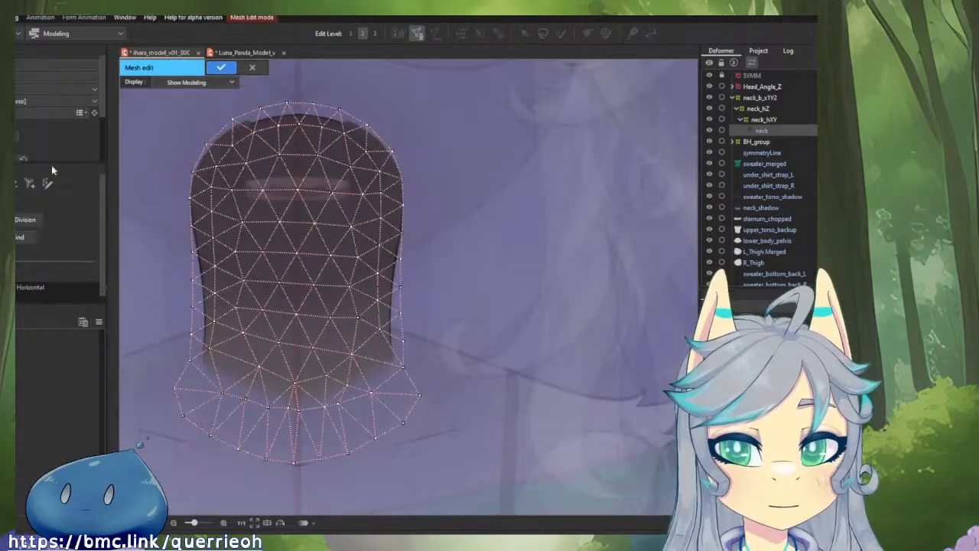
Step: Select the mesh vertices on the left half of the neck with the lasso and delete them
left_click(18, 184)
left_click_drag(328, 148, 395, 148)
mouse_move(237, 124)
left_mouse_down()
mouse_move(238, 166)
mouse_move(254, 180)
mouse_move(253, 197)
mouse_move(226, 221)
mouse_move(238, 407)
left_mouse_up()
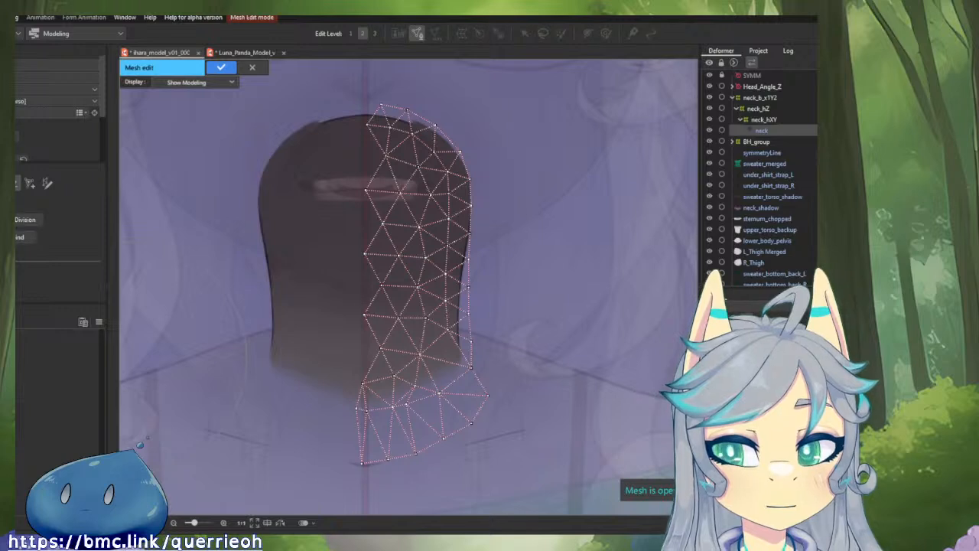
Step: Move the mesh's lowest centre vertex up along the symmetry line and delete the surplus vertices below the neck
scroll(359, 470, "up", 4)
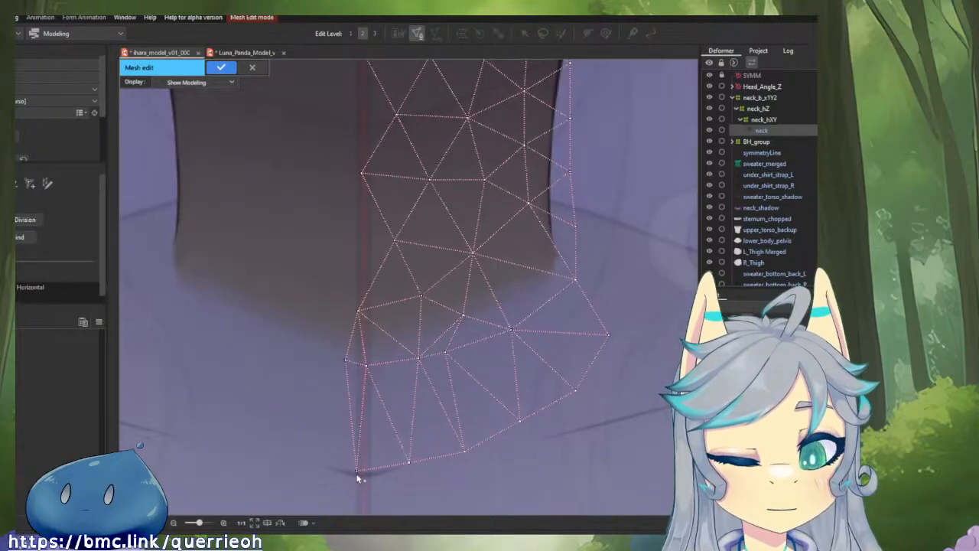
left_click_drag(356, 467, 363, 423)
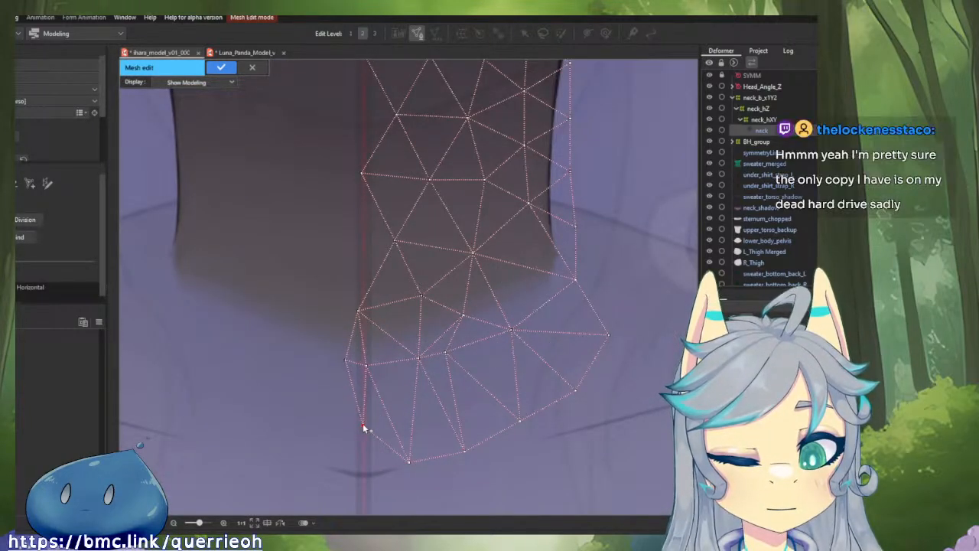
left_click(347, 360, "alt")
left_click(369, 432, "alt")
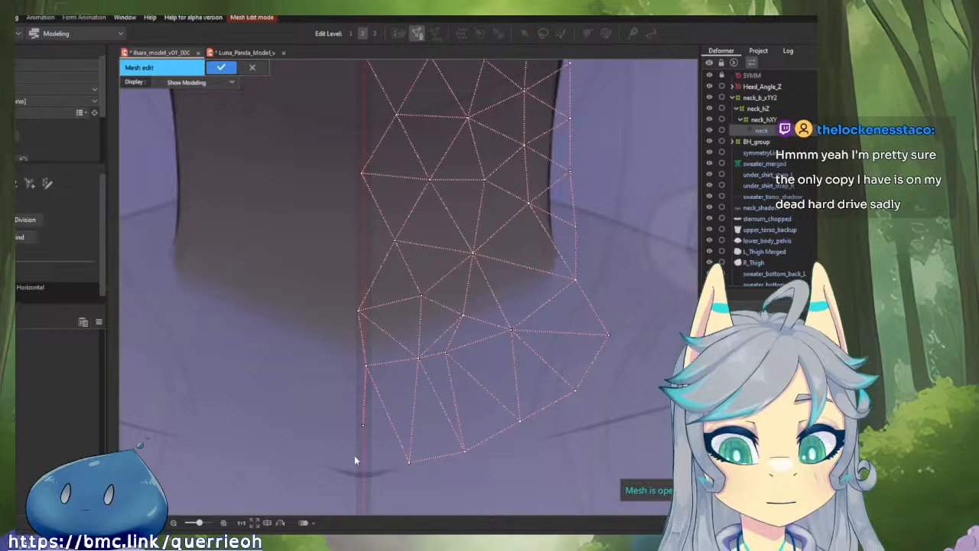
left_click_drag(378, 445, 322, 383)
left_click(322, 385, "alt")
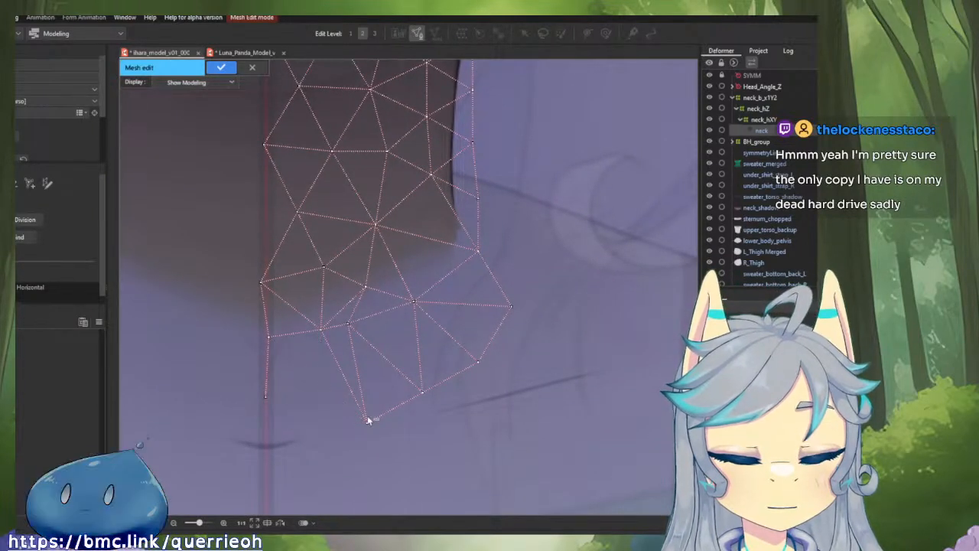
left_click(367, 420, "alt")
left_click(423, 390, "alt")
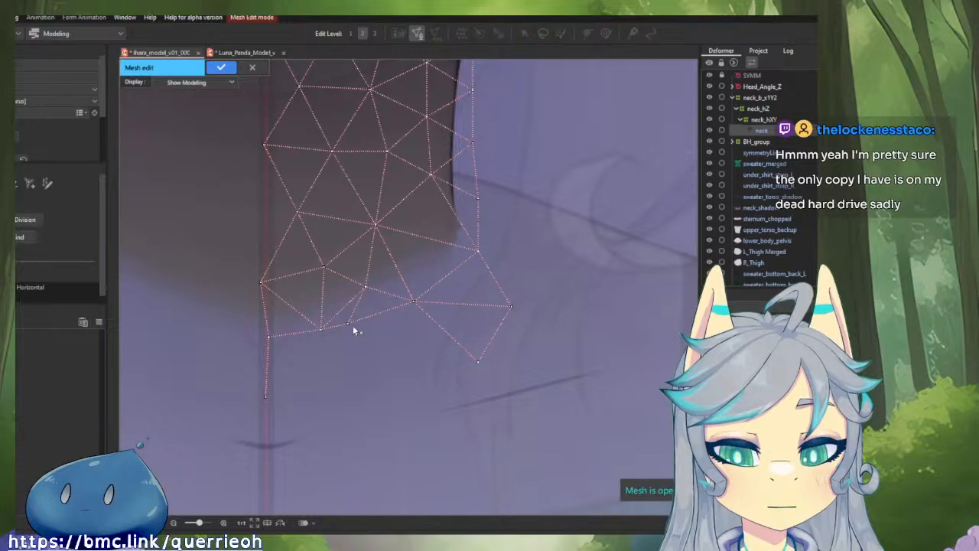
Step: Reposition the vertices near the lower edge of the neck mesh to space its triangles more evenly
left_click_drag(351, 324, 380, 328)
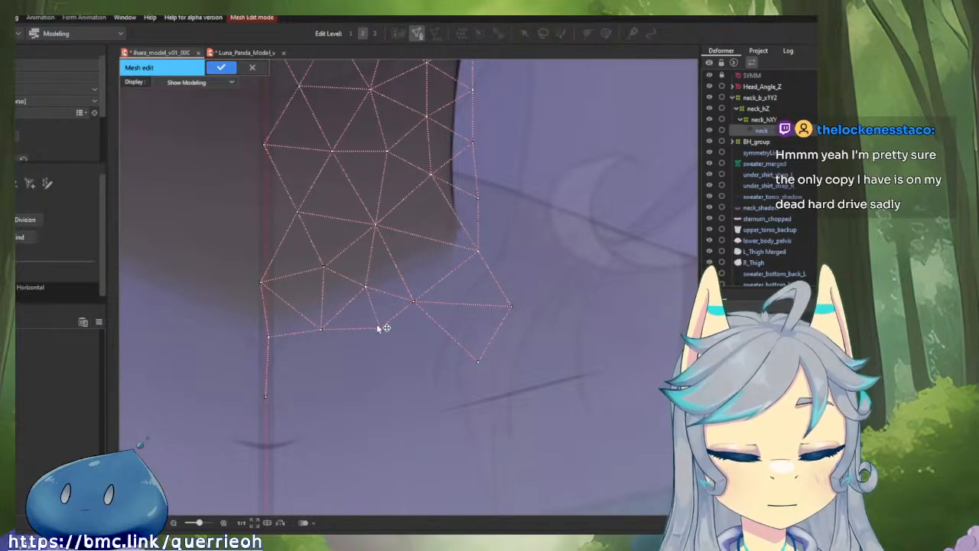
left_click_drag(325, 268, 337, 323)
left_click_drag(389, 283, 390, 276)
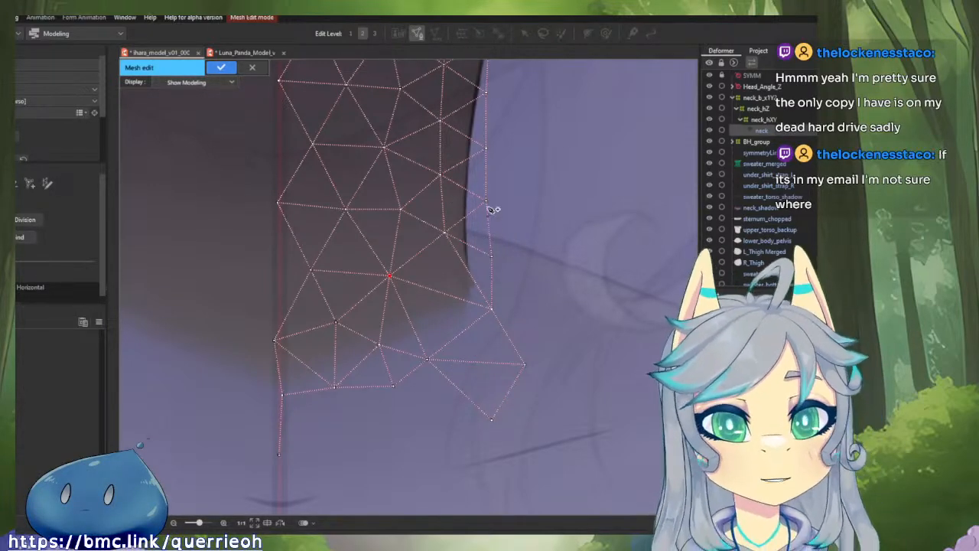
Step: Align the top centre vertex of the neck mesh with the symmetry line and adjust the vertices beside it
left_click_drag(556, 188, 526, 285)
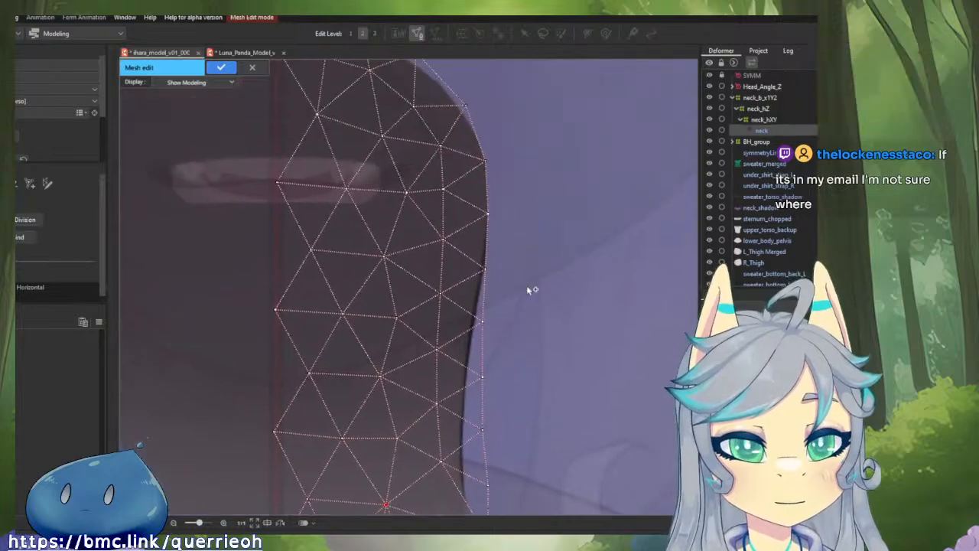
left_click_drag(490, 164, 500, 231)
scroll(500, 231, "up", 3)
left_click_drag(440, 130, 463, 214)
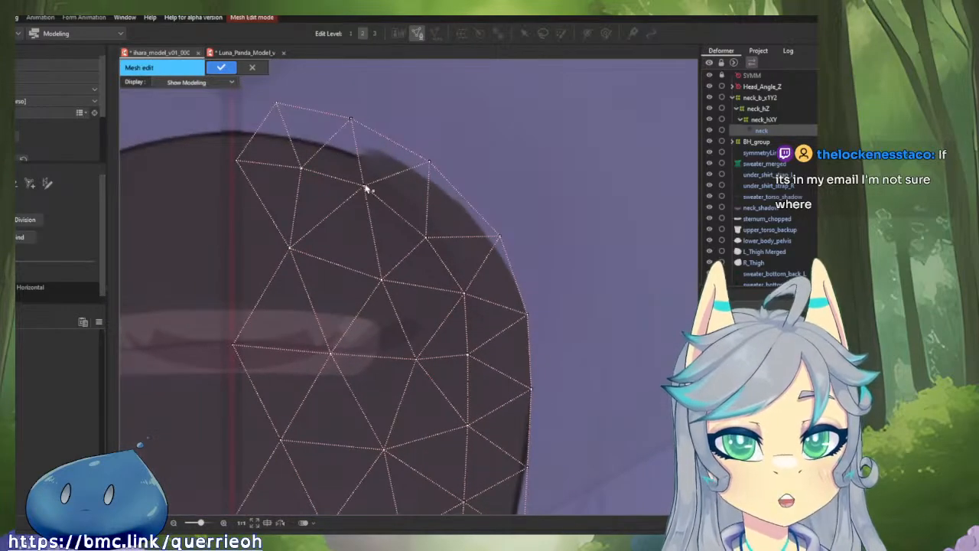
left_click_drag(304, 169, 302, 163)
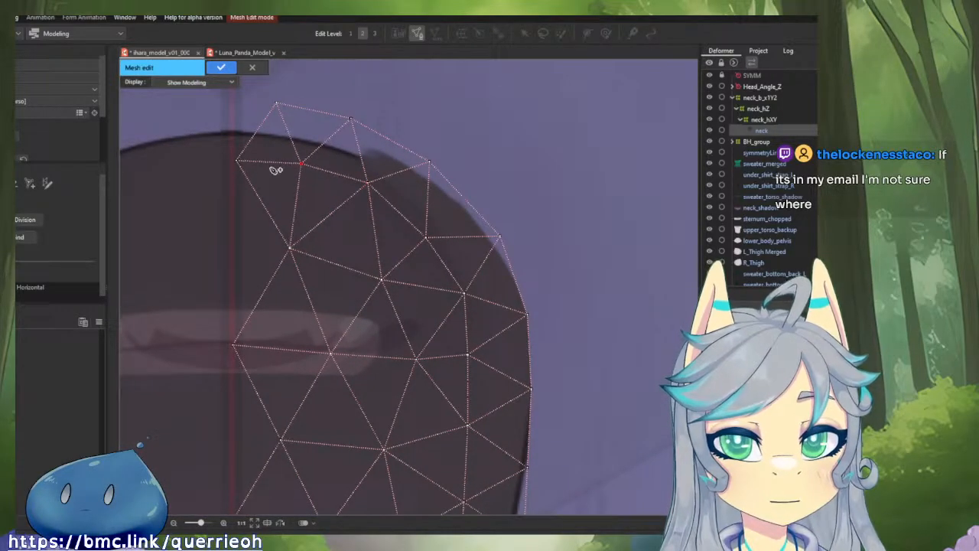
left_click_drag(238, 163, 233, 161)
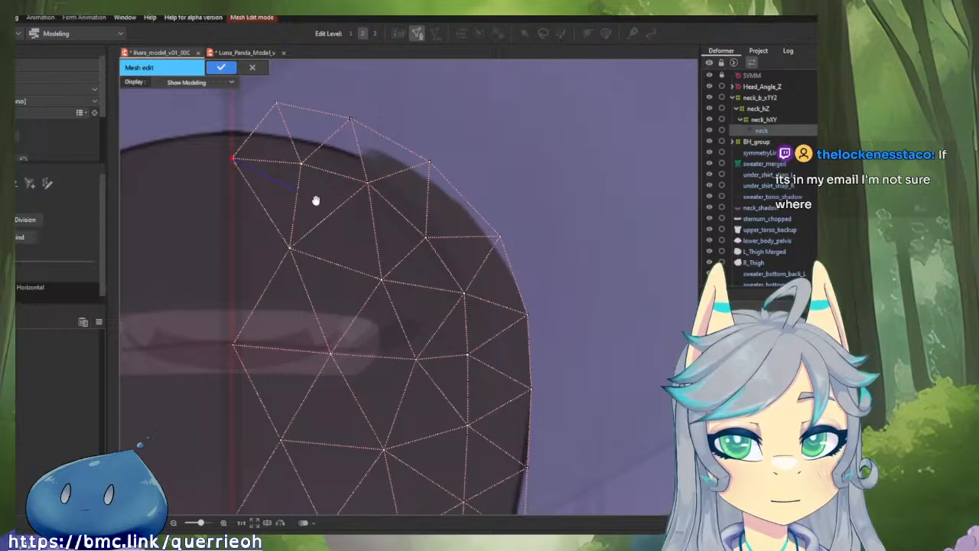
left_click_drag(316, 200, 483, 285)
scroll(413, 263, "up", 5)
left_click_drag(347, 147, 344, 147)
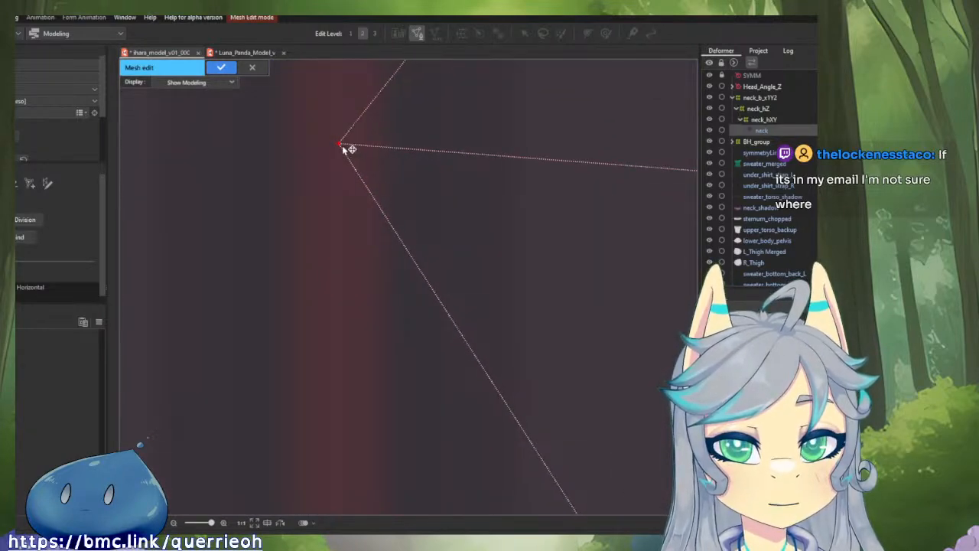
scroll(351, 169, "down", 2)
scroll(375, 176, "down", 3)
scroll(364, 181, "up", 2)
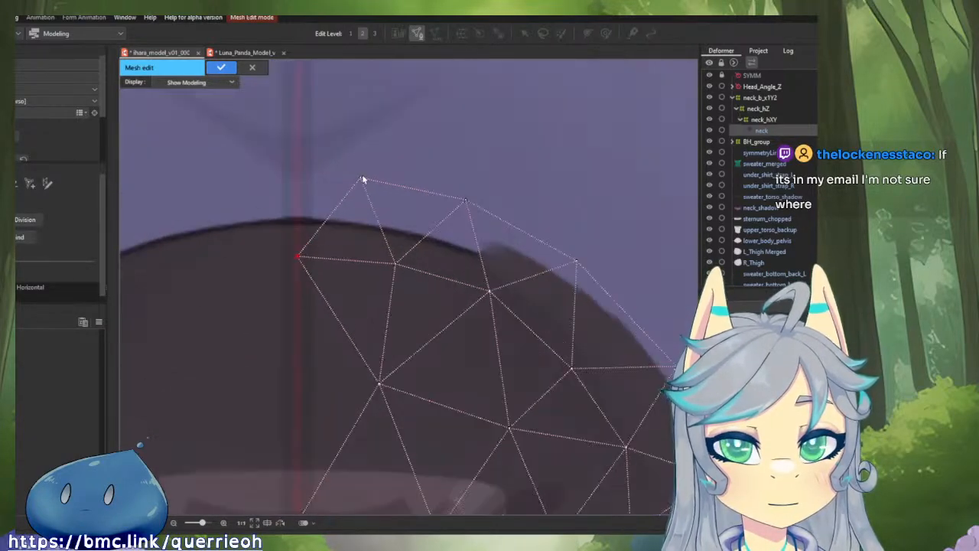
Step: Reposition the outer and inner vertices along the top curve of the neck to follow its outline
left_click_drag(360, 182, 354, 197)
left_click_drag(396, 266, 352, 251)
left_click_drag(359, 188, 374, 215)
left_click_drag(382, 280, 393, 288)
left_click_drag(470, 248, 474, 260)
left_click_drag(373, 216, 374, 212)
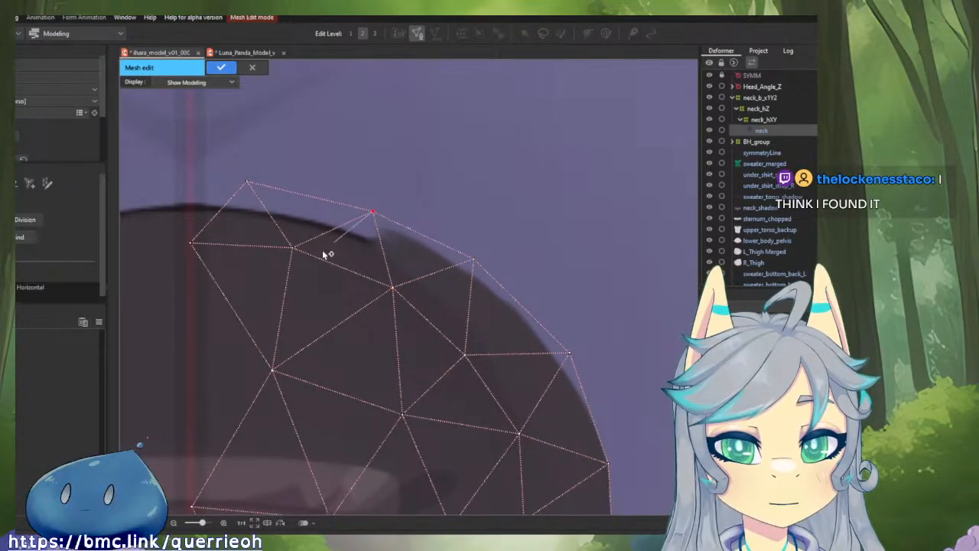
Step: Connect the two inner vertices below the neck's top edge and fine-tune the neighbouring vertices along the curve
left_click(294, 249)
left_click(395, 289)
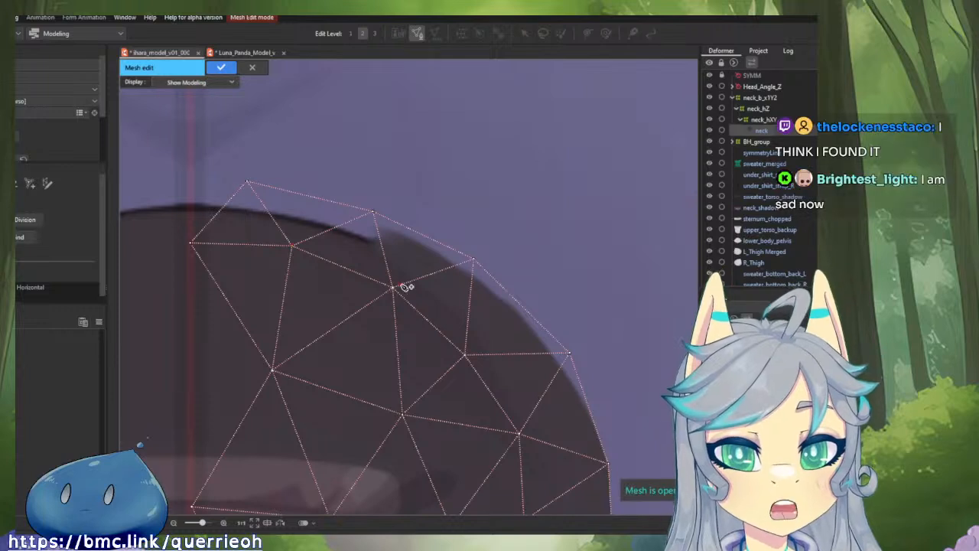
left_click_drag(395, 292, 395, 288)
left_click_drag(375, 214, 382, 212)
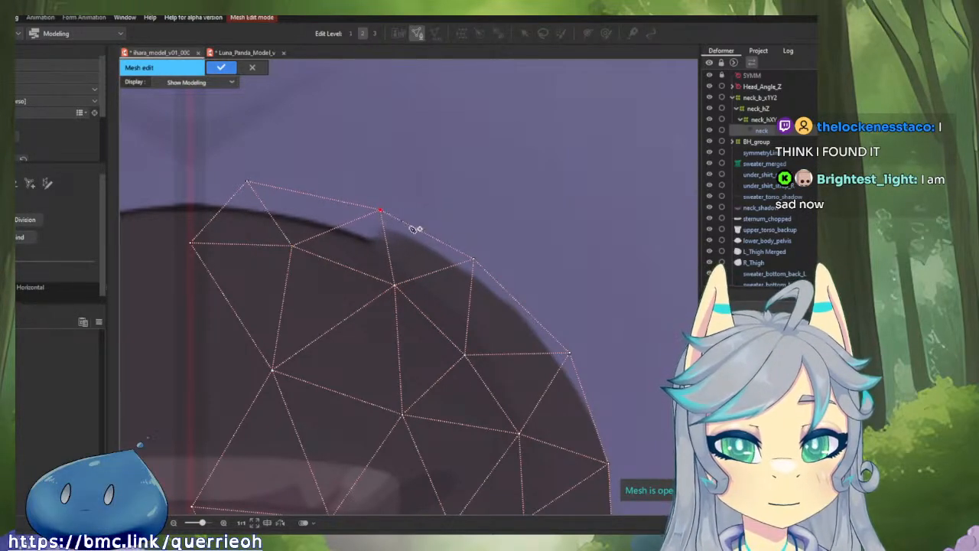
left_click_drag(473, 264, 473, 271)
left_click_drag(398, 287, 401, 286)
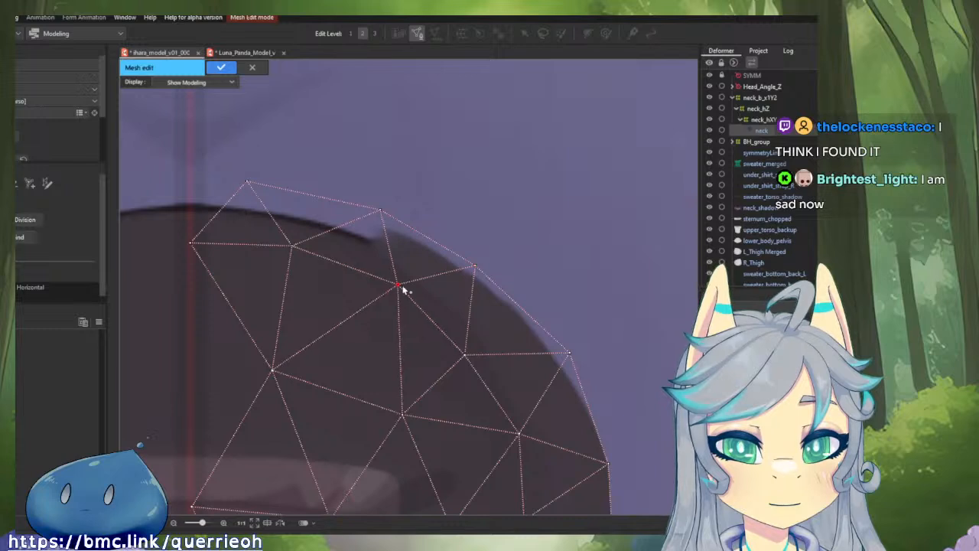
Step: Adjust the inner vertices along the neck's upper right curve to even out the mesh spacing
left_click_drag(480, 349, 390, 284)
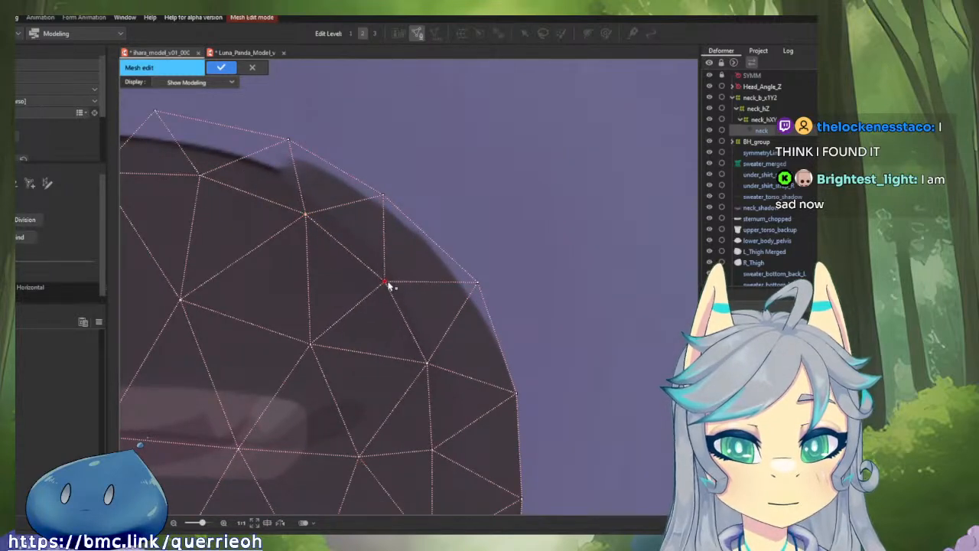
left_click_drag(431, 367, 436, 359)
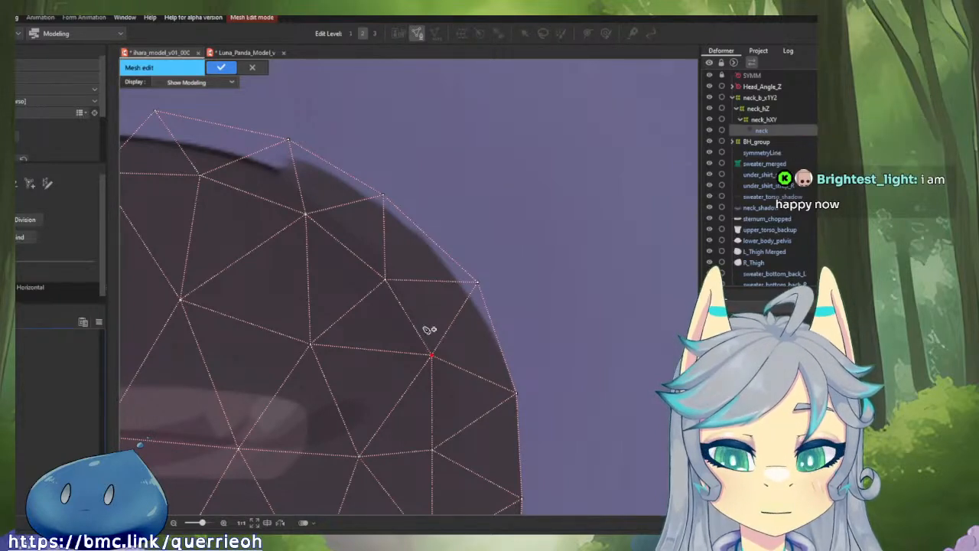
left_click_drag(432, 355, 411, 249)
left_click_drag(387, 322, 415, 213)
left_click_drag(352, 306, 381, 325)
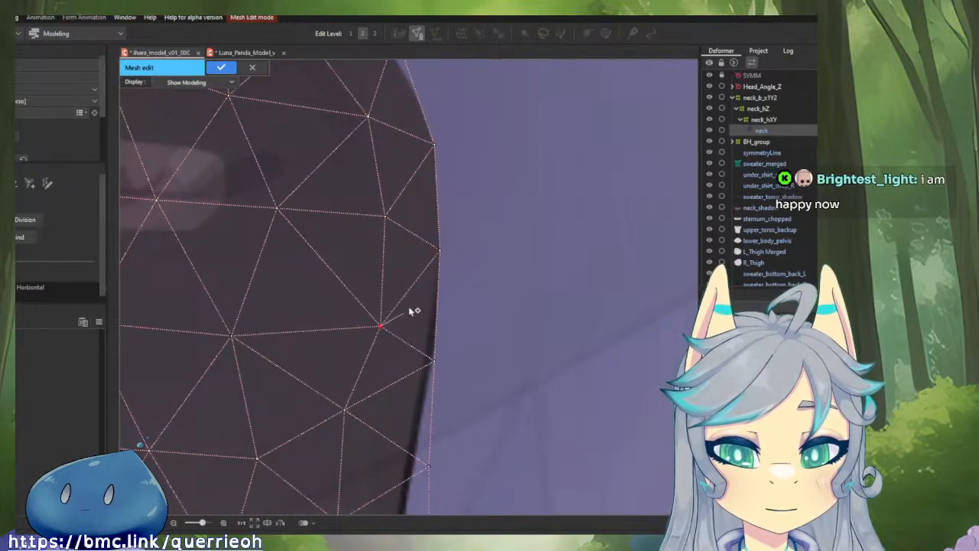
Step: Move the outer vertices on the neck's upper right side outside the outline and shift the adjacent inner vertices outward
left_click_drag(440, 249, 456, 267)
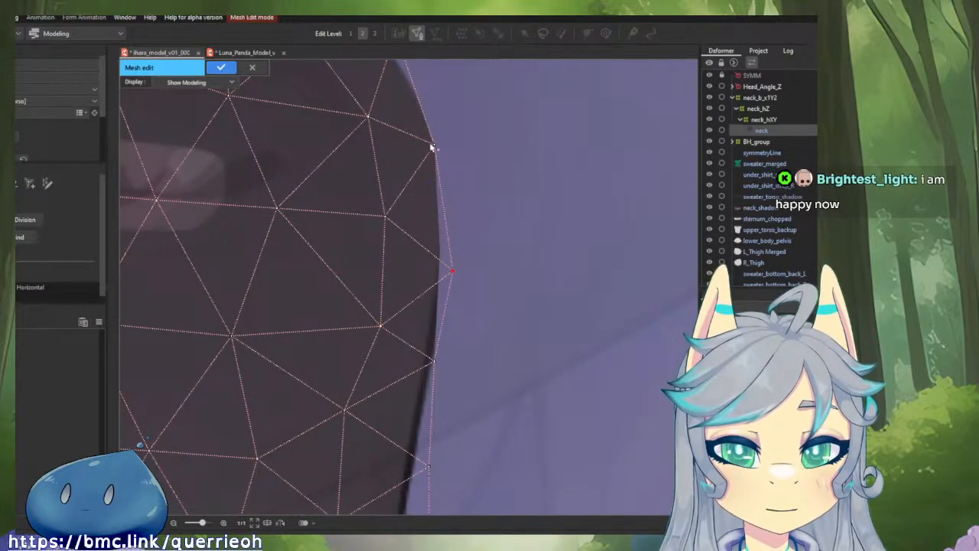
left_click_drag(432, 145, 450, 140)
scroll(450, 140, "down", 2)
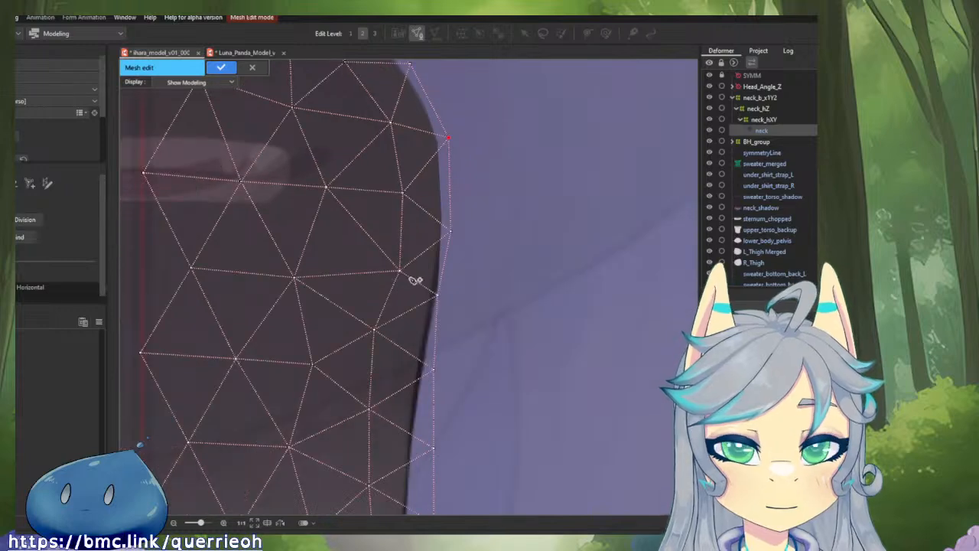
left_click_drag(398, 271, 405, 272)
left_click_drag(376, 332, 405, 341)
left_click_drag(440, 294, 447, 312)
left_click_drag(398, 356, 434, 280)
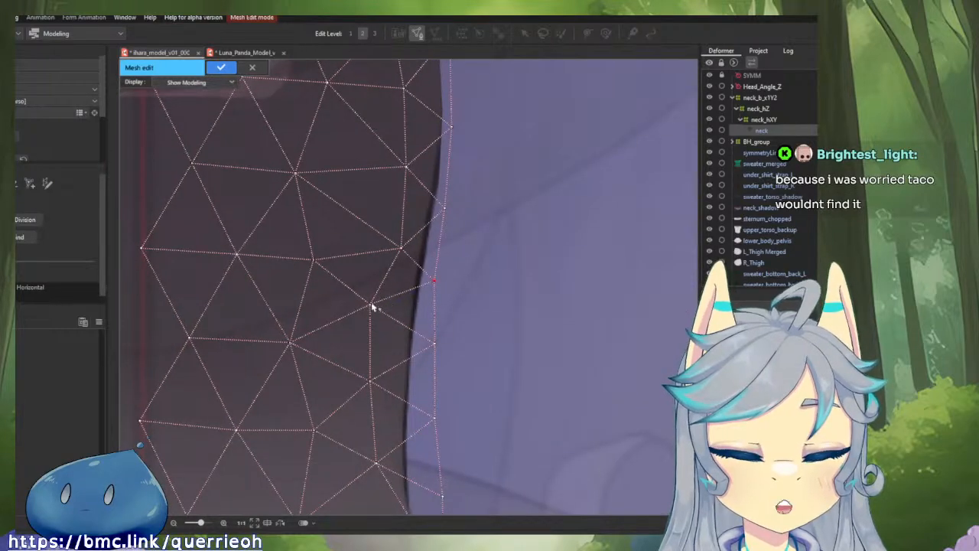
Step: Shift the inner and outer vertices down the neck's lower right side to follow the outline with even spacing
left_click_drag(371, 306, 395, 328)
left_click_drag(485, 337, 449, 258)
left_click_drag(390, 276, 411, 302)
left_click_drag(495, 331, 472, 241)
left_click_drag(417, 275, 433, 283)
left_click_drag(489, 306, 472, 304)
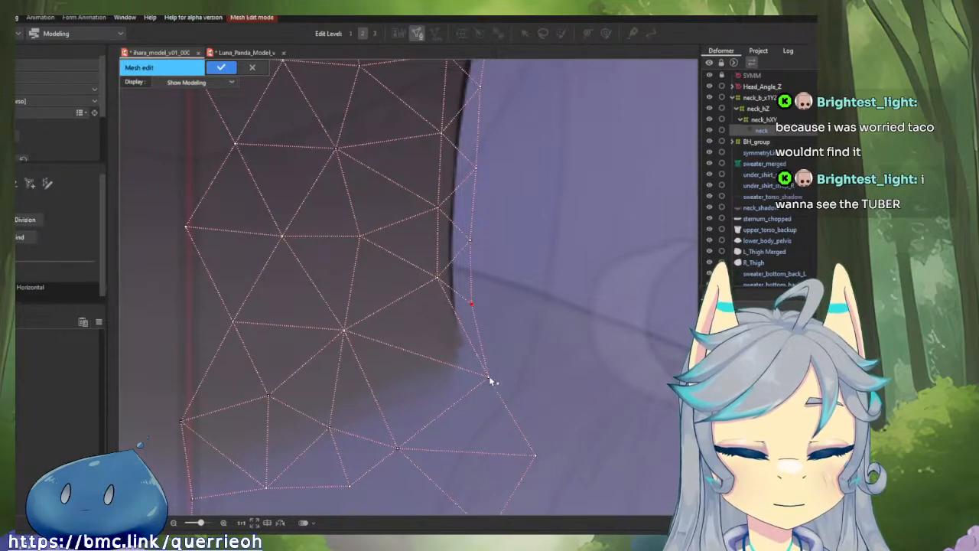
Step: Pull the lower right corner vertices in around the neck's edge, connect the outer edge, and undo the extra edit
left_click_drag(488, 376, 449, 345)
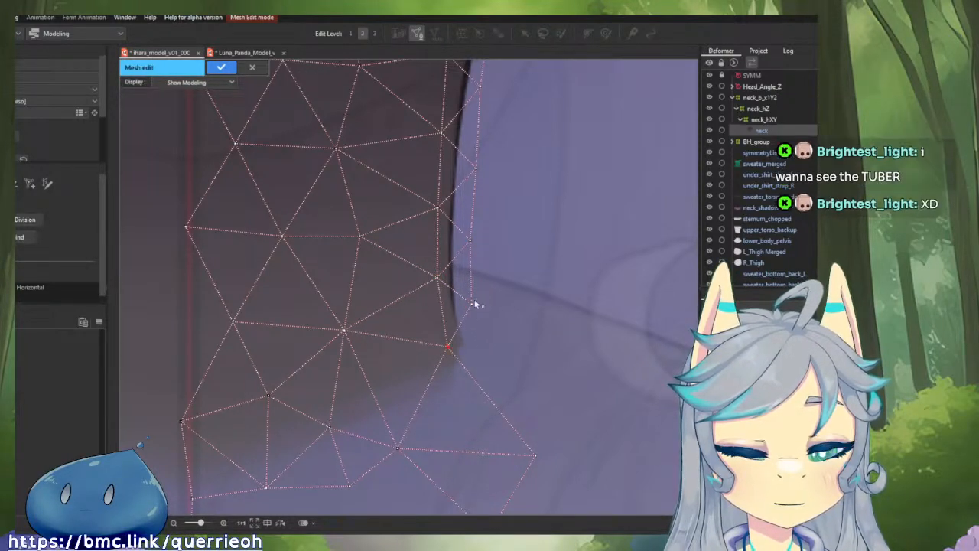
left_click_drag(534, 456, 487, 361)
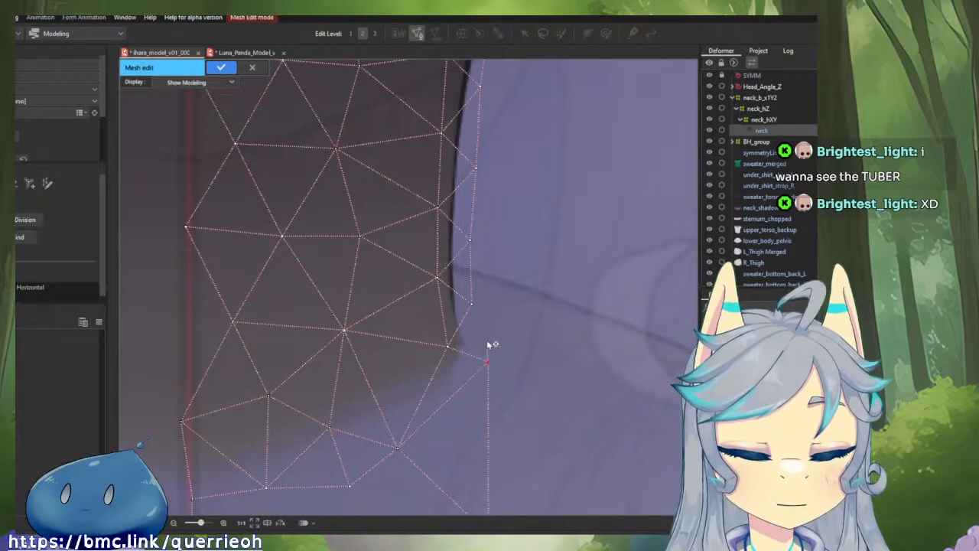
left_click(473, 305)
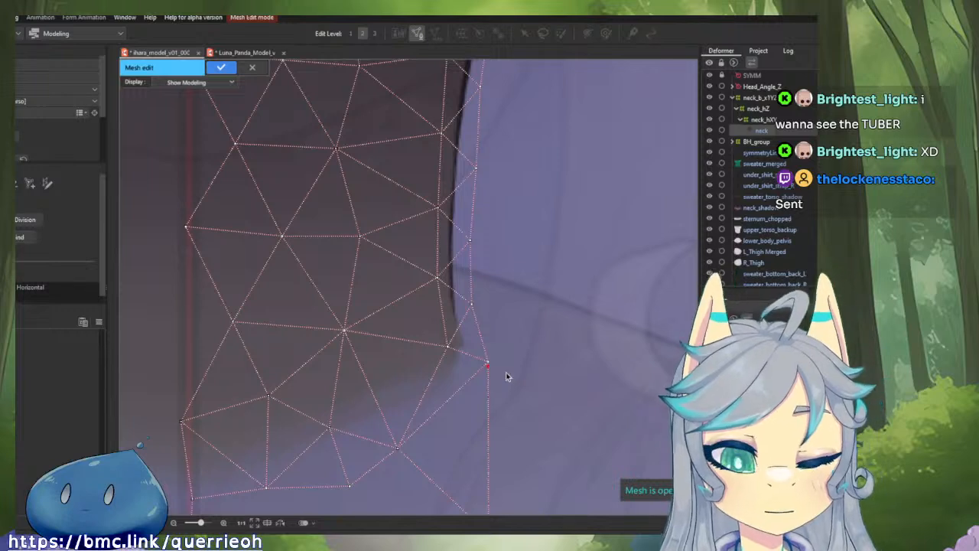
key("ctrl+z")
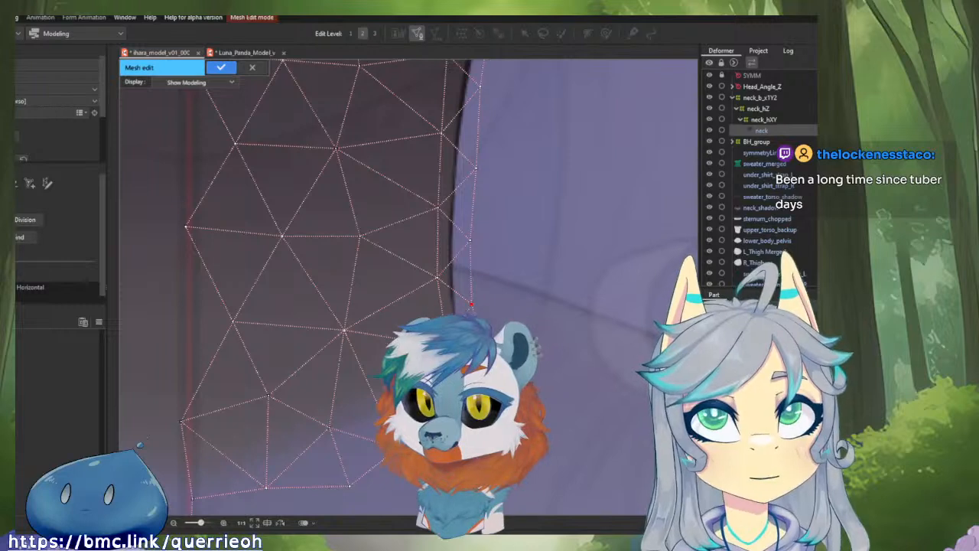
Step: Switch to veadotube and replace the avatar's closed mouth and open mouth images with the potato images
left_click(535, 373)
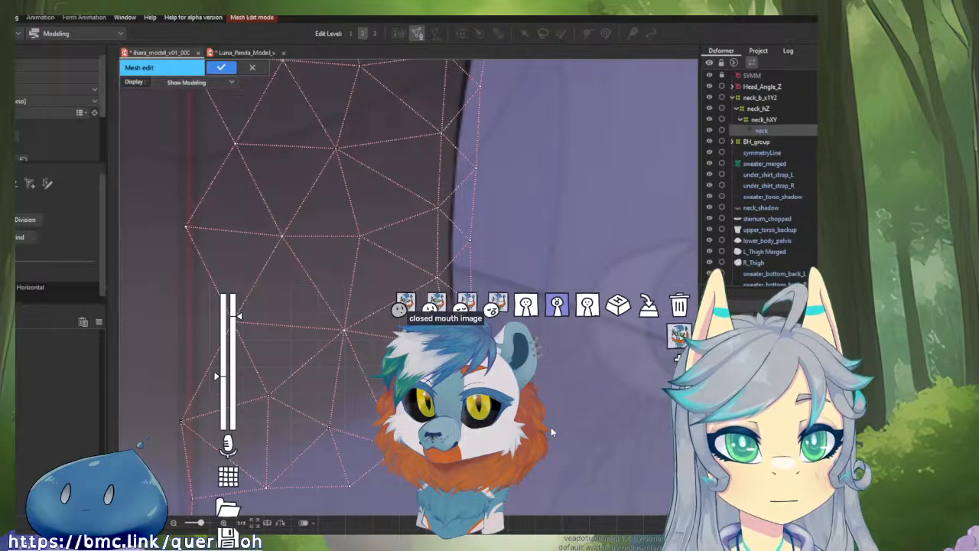
double_click(459, 331)
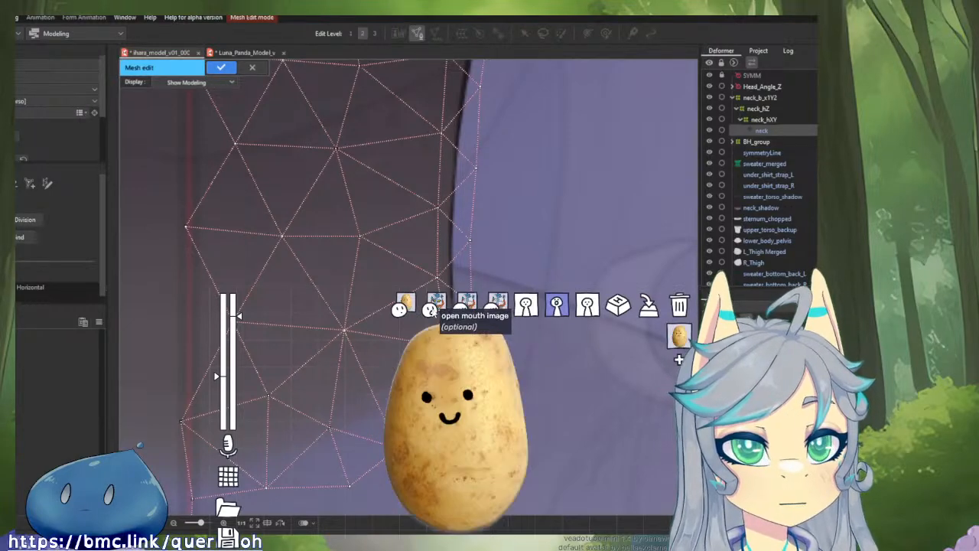
left_click(435, 309)
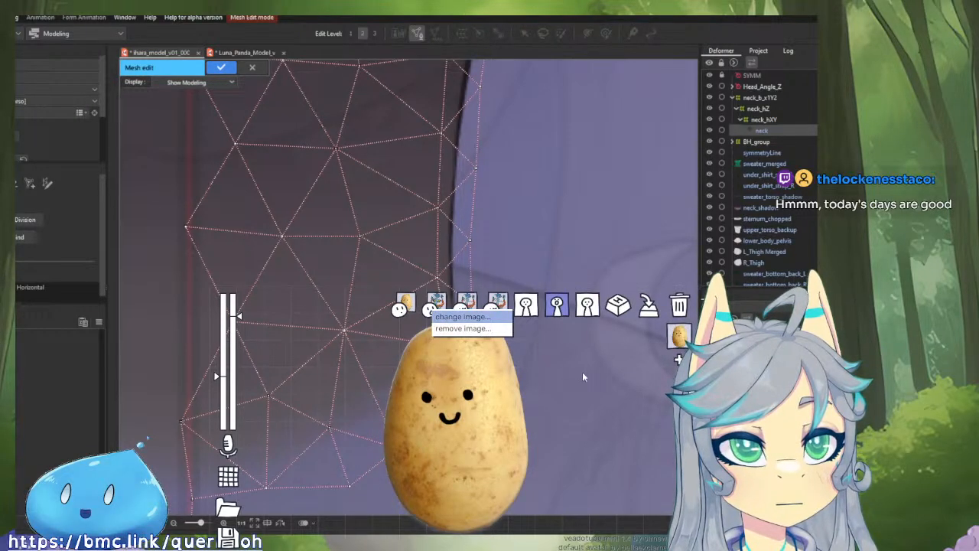
double_click(658, 367)
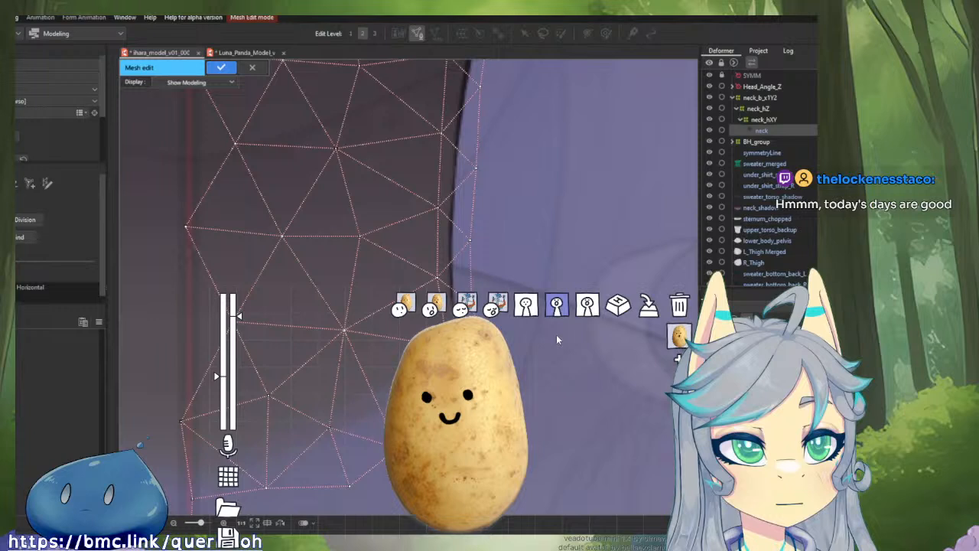
Step: Replace the avatar's two blinking images, closed mouth and open mouth, with the potato images
left_click(466, 306)
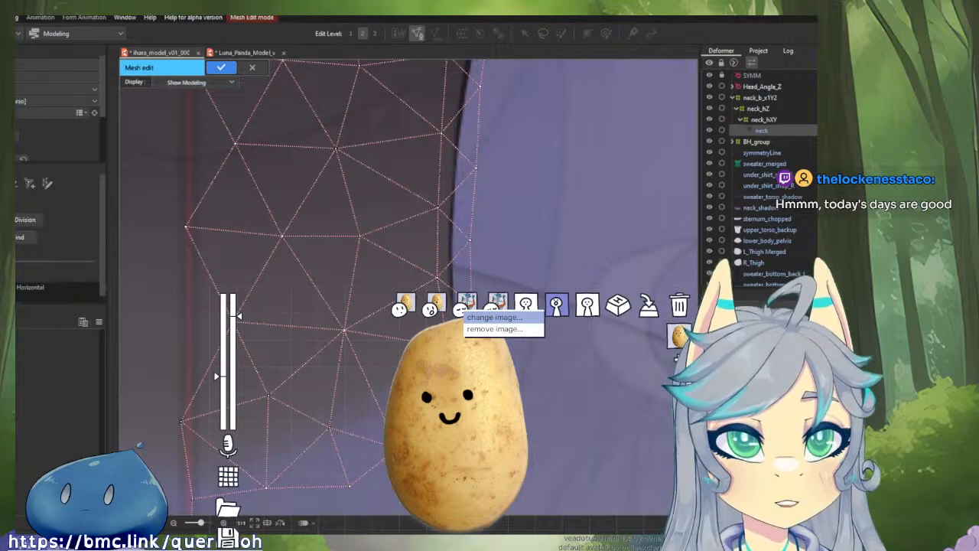
left_click(577, 383)
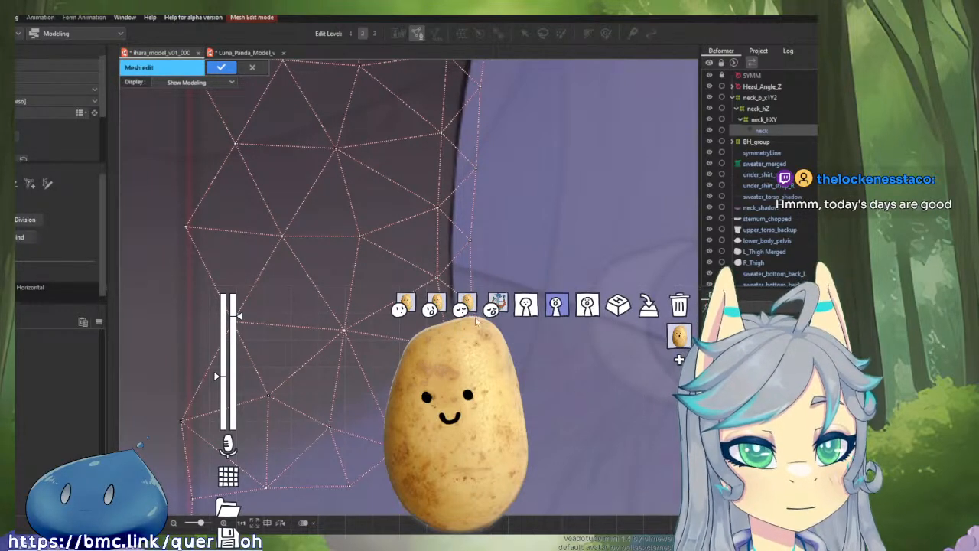
right_click(494, 310)
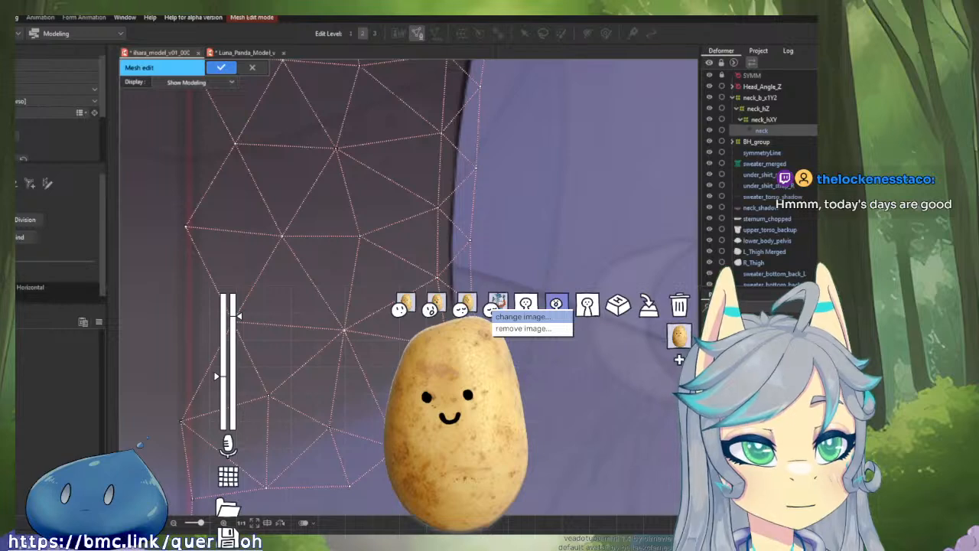
left_click(580, 370)
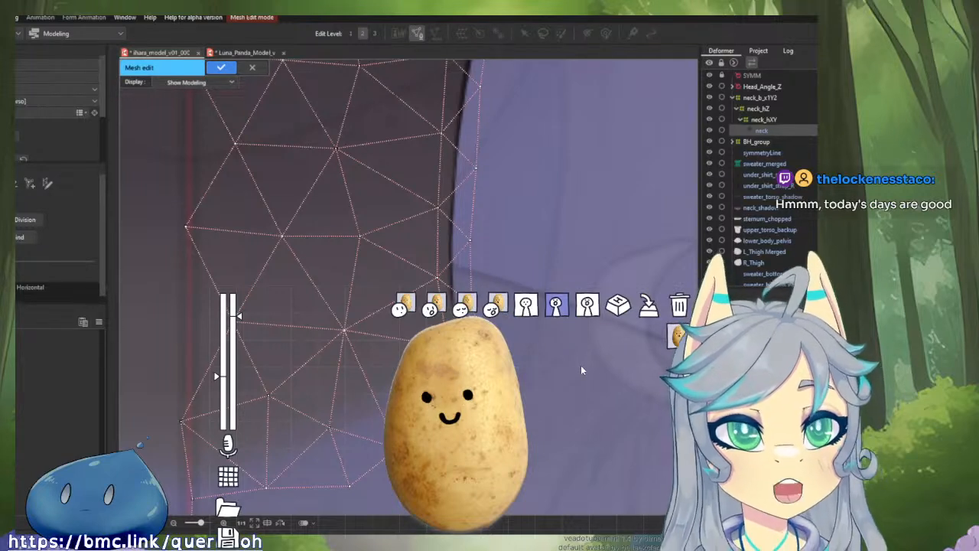
Step: Set the audio input to Microphone (Yeti Stereo Microphone) and lower the speech volume threshold slightly
left_click(225, 445)
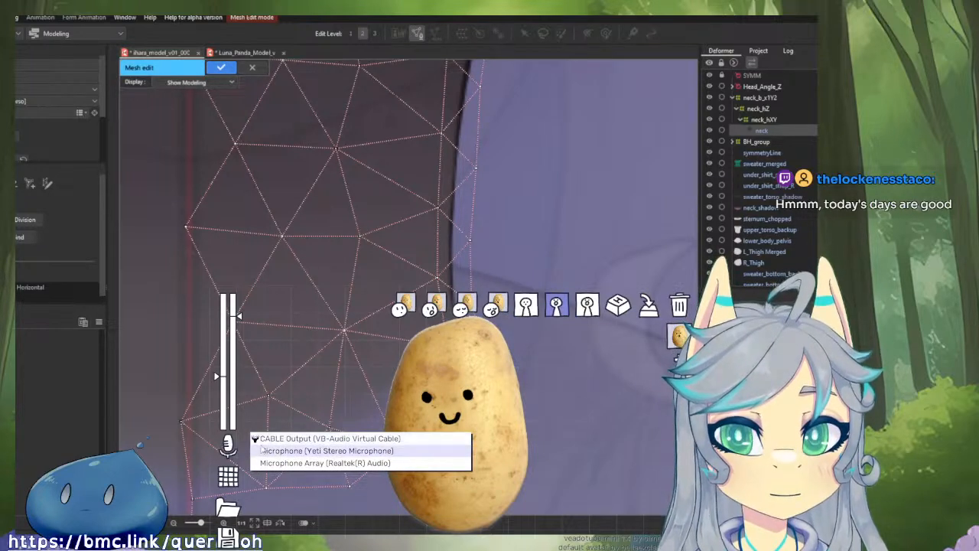
left_click(286, 450)
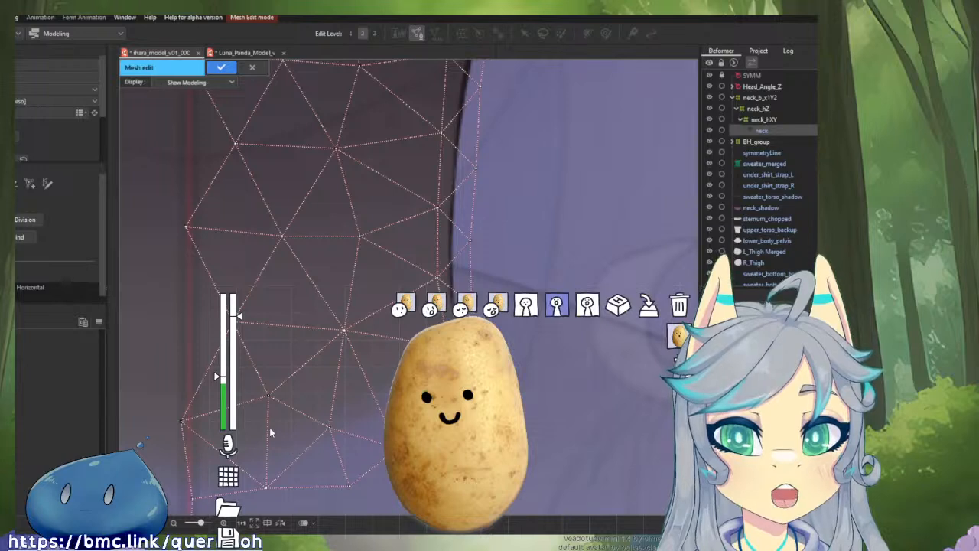
left_click_drag(218, 376, 218, 387)
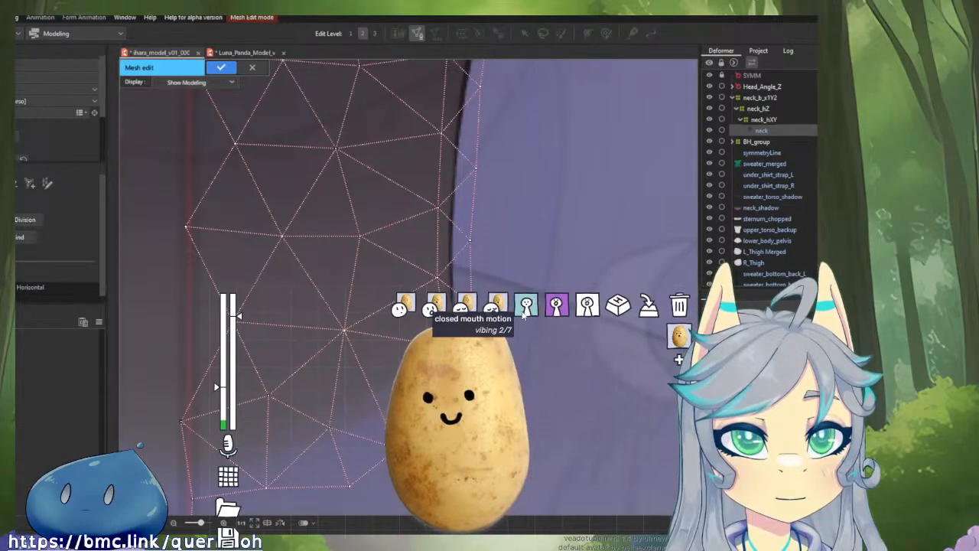
Step: Turn on the avatar's open mouth motion and lower the threshold on the second level meter
left_click(586, 309)
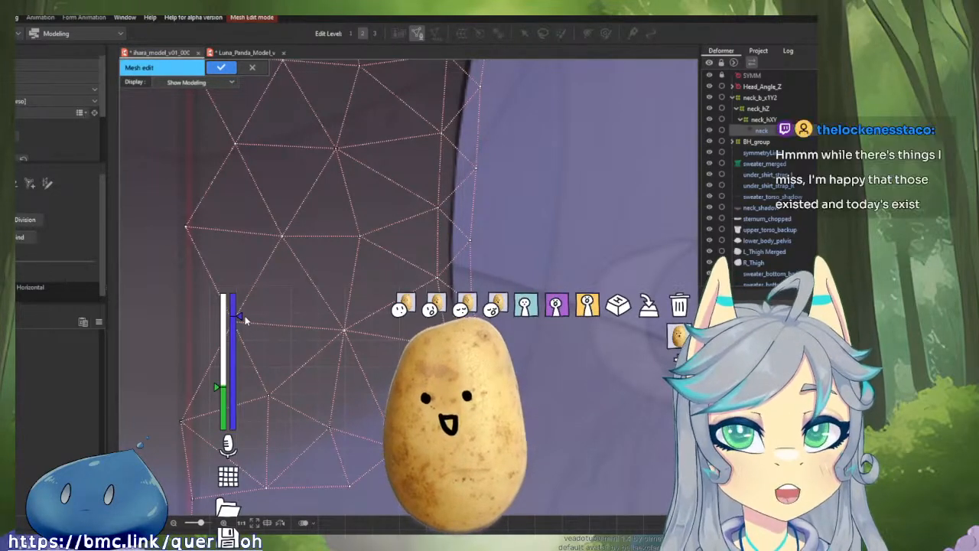
left_click_drag(239, 316, 244, 349)
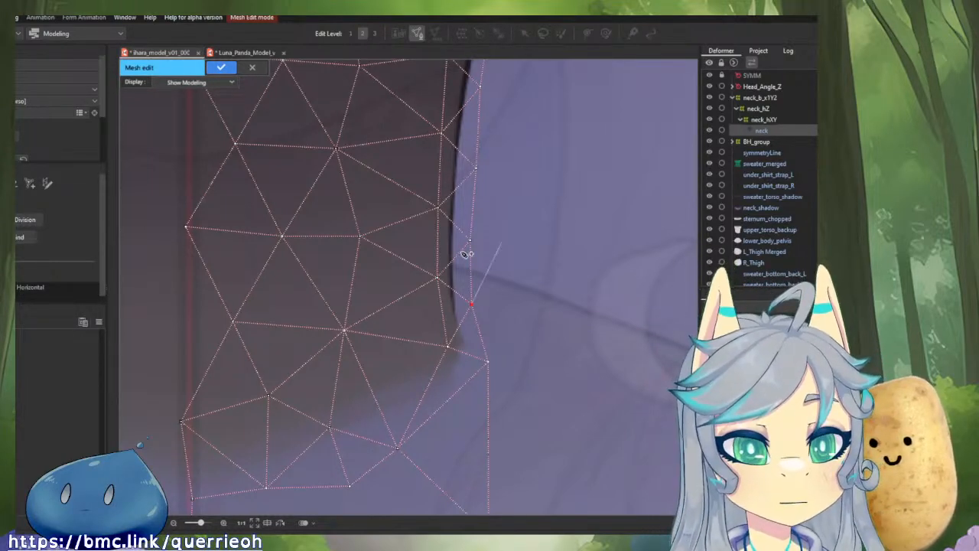
Step: Pull the neck mesh's lower right corner vertices up close to the neck's edge and delete the crowded inner vertex
scroll(468, 265, "down", 2)
scroll(477, 333, "up", 2)
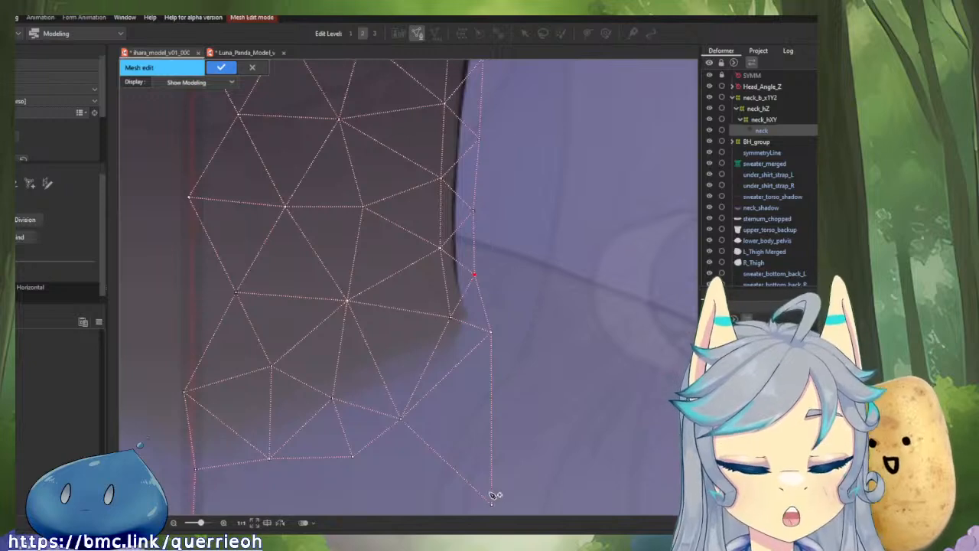
left_click_drag(491, 501, 494, 389)
left_click_drag(493, 331, 489, 367)
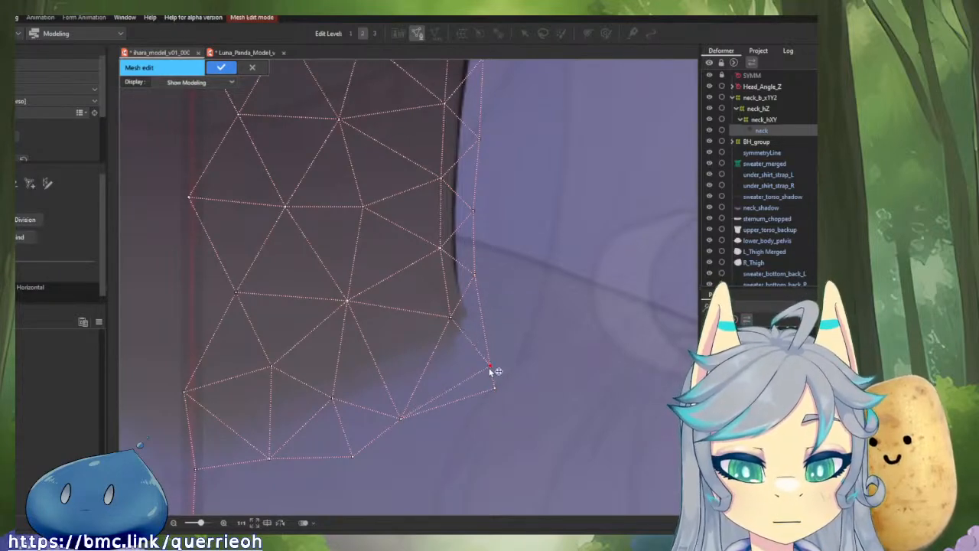
left_click_drag(394, 420, 442, 393)
left_click_drag(490, 367, 488, 350)
left_click_drag(443, 393, 465, 390)
left_click_drag(488, 350, 488, 337)
left_click_drag(495, 389, 470, 394)
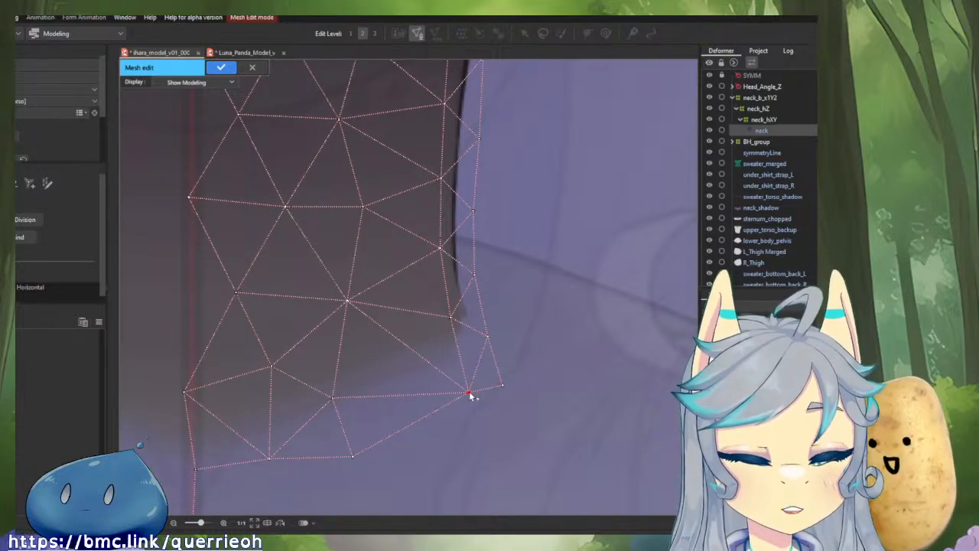
key("Delete")
Step: Add two vertices along the neck's lower right shading edge and connect them to the corner and inner vertices
left_click(451, 317)
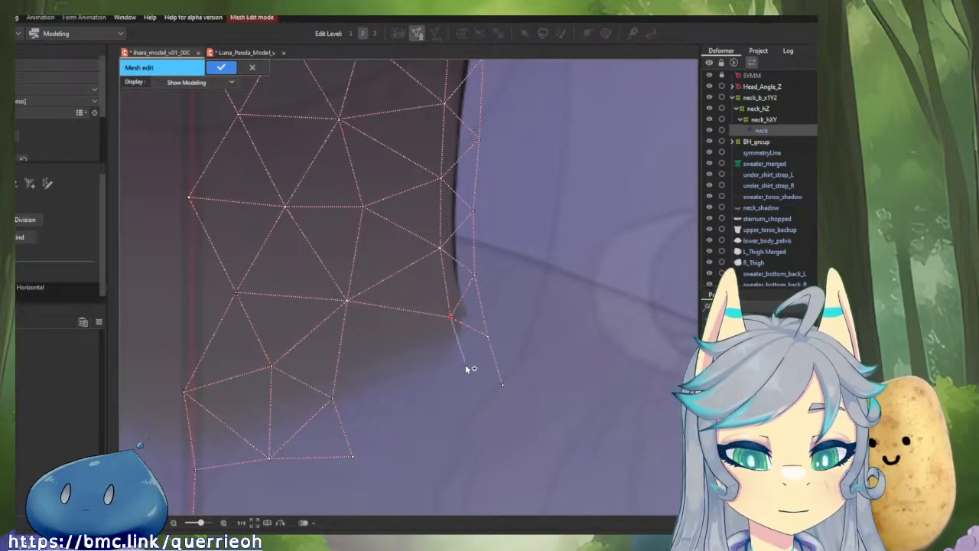
left_click(466, 370)
left_click(488, 337)
left_click(502, 385)
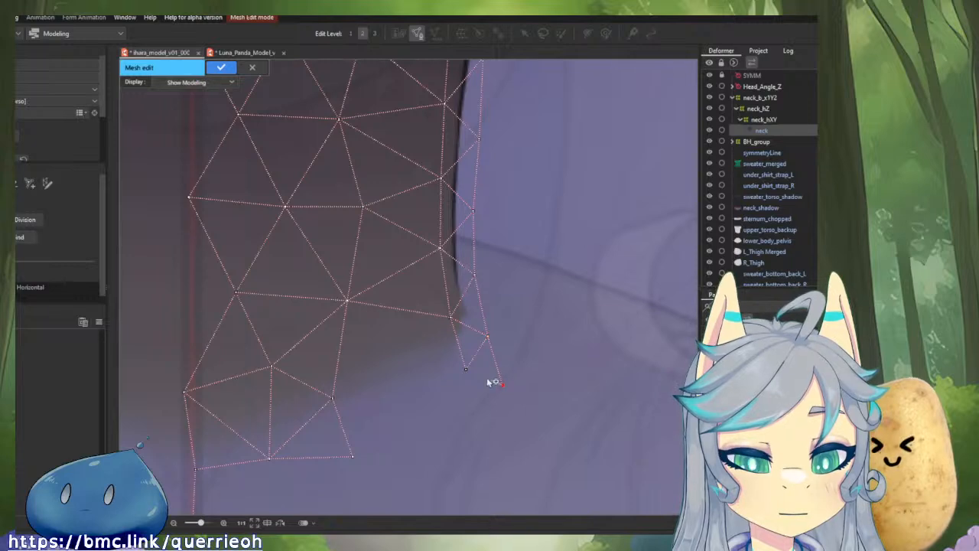
left_click(467, 370)
left_click(394, 344)
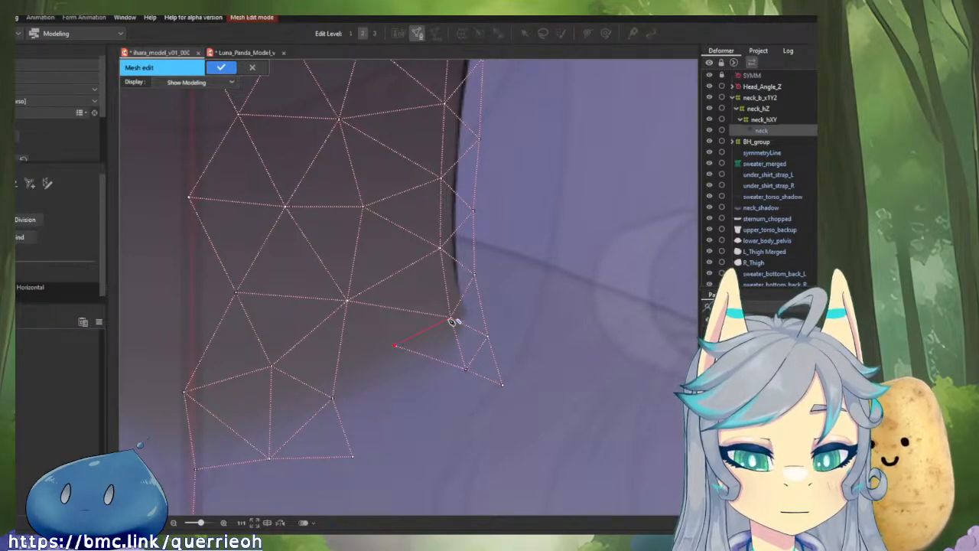
left_click(451, 317)
left_click(394, 345)
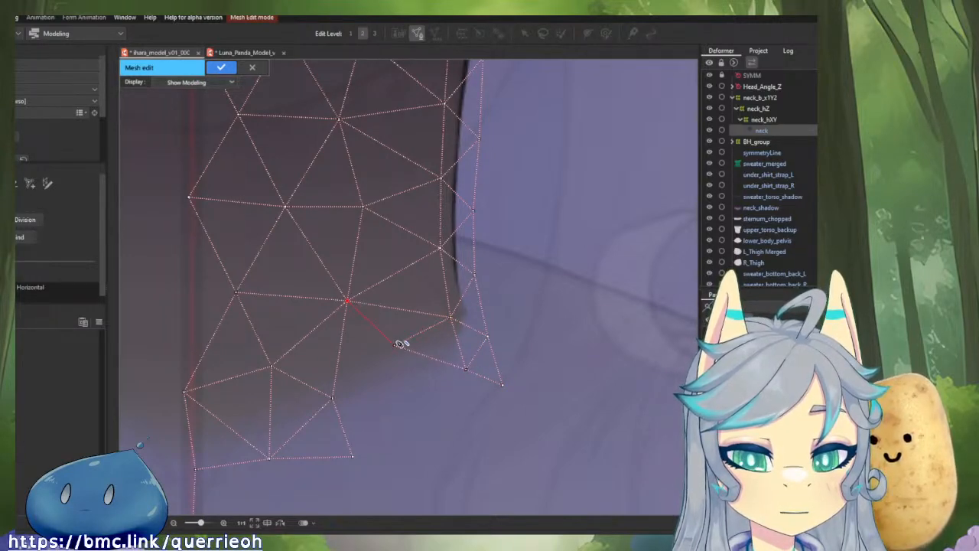
Step: Add an outer vertex below the neck's shaded lower edge and connect it to the surrounding vertices and the right corner
left_click(333, 398)
left_click(403, 406)
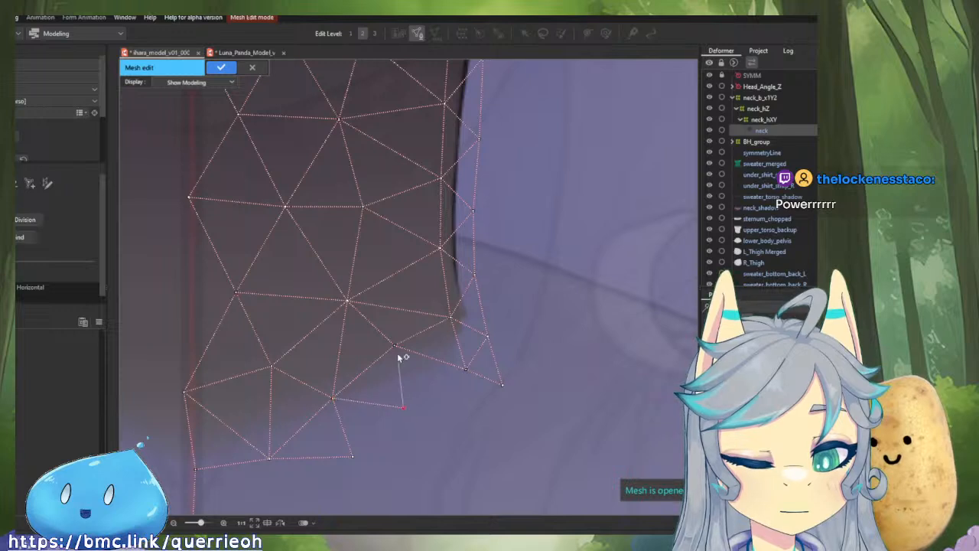
left_click(394, 345)
left_click(466, 369)
left_click(403, 407)
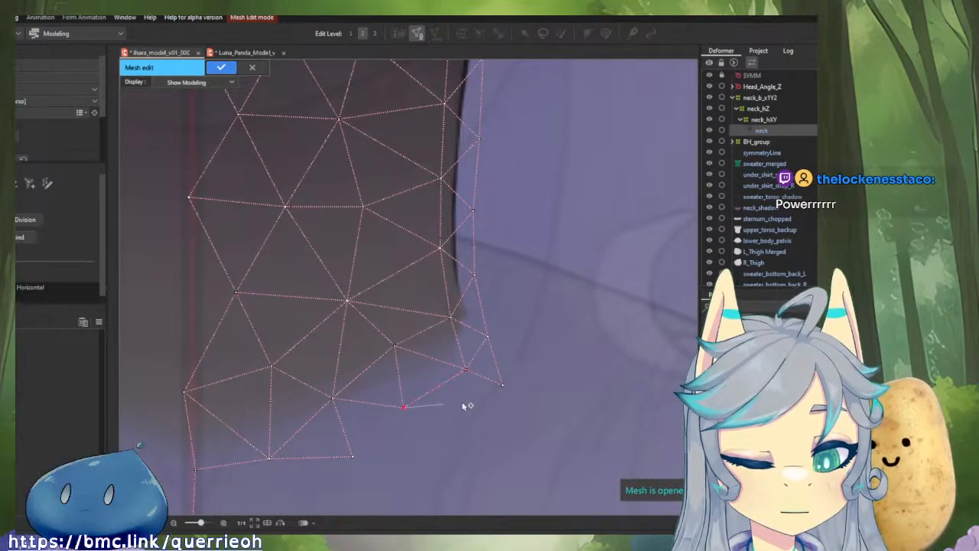
left_click(503, 385)
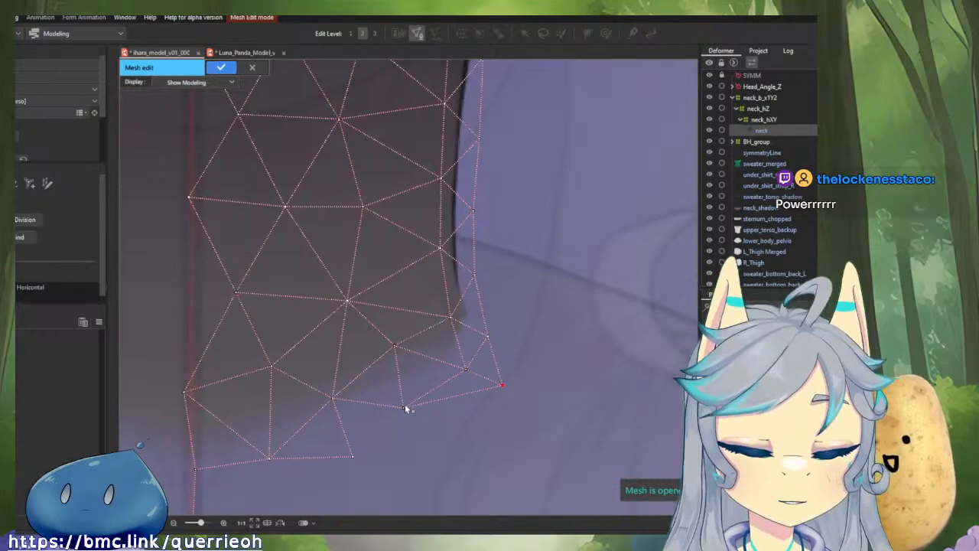
Step: Shift the vertices along the neck mesh's bottom edge to space them evenly below the shading
left_click_drag(405, 407, 426, 411)
left_click_drag(466, 370, 468, 368)
left_click_drag(354, 456, 343, 441)
left_click_drag(269, 459, 343, 429)
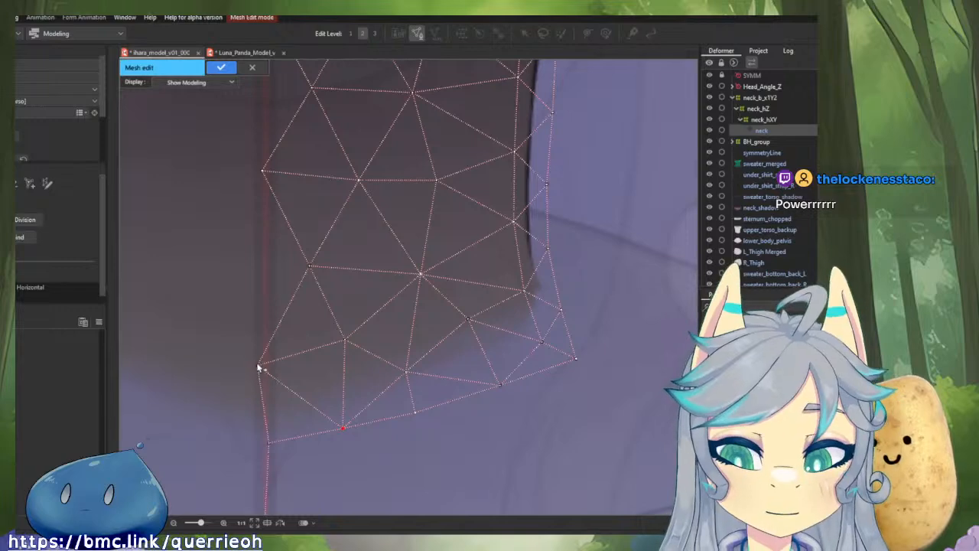
Step: Align the lower and middle vertices on the neck mesh's inner edge with the red symmetry line
left_click_drag(257, 366, 268, 364)
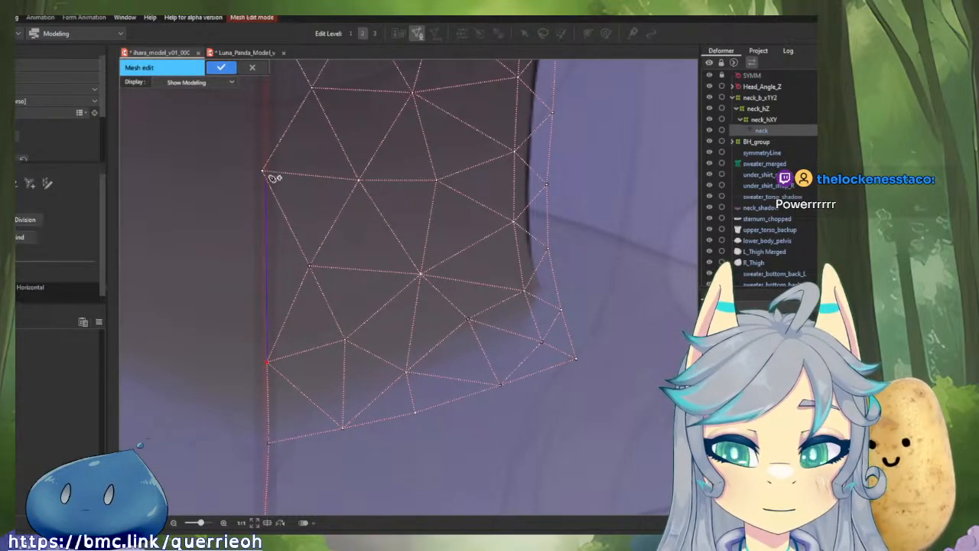
left_click_drag(274, 183, 351, 346)
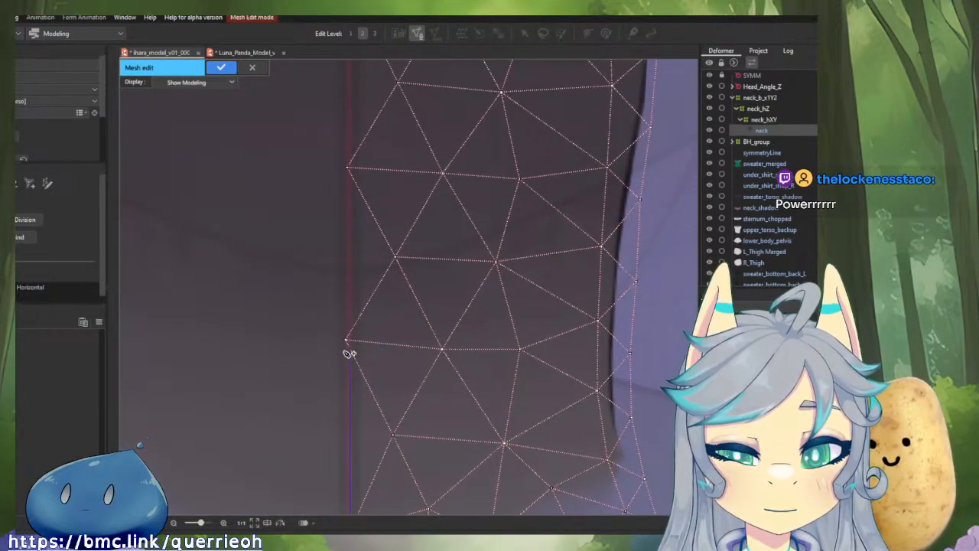
scroll(349, 343, "up", 5)
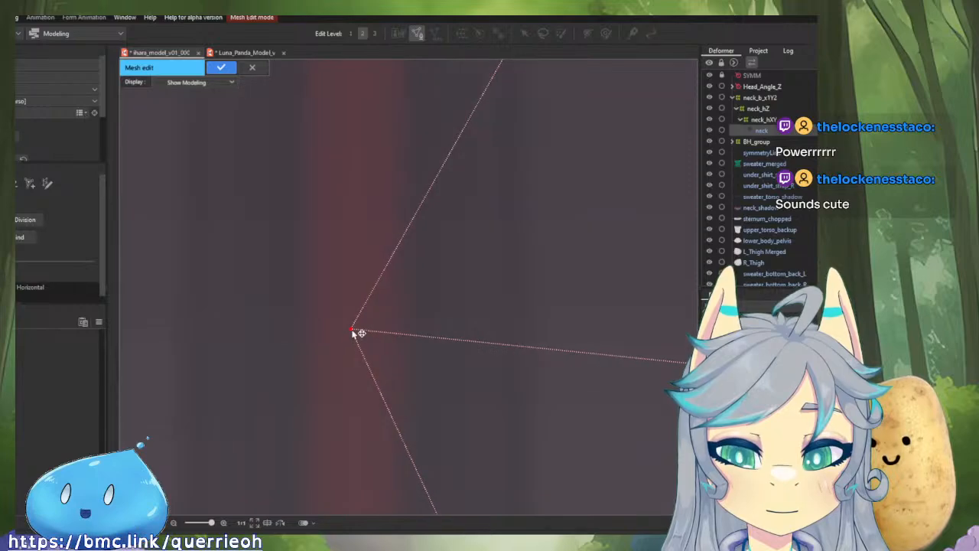
left_click_drag(354, 330, 359, 461)
left_click(359, 461)
scroll(356, 277, "down", 3)
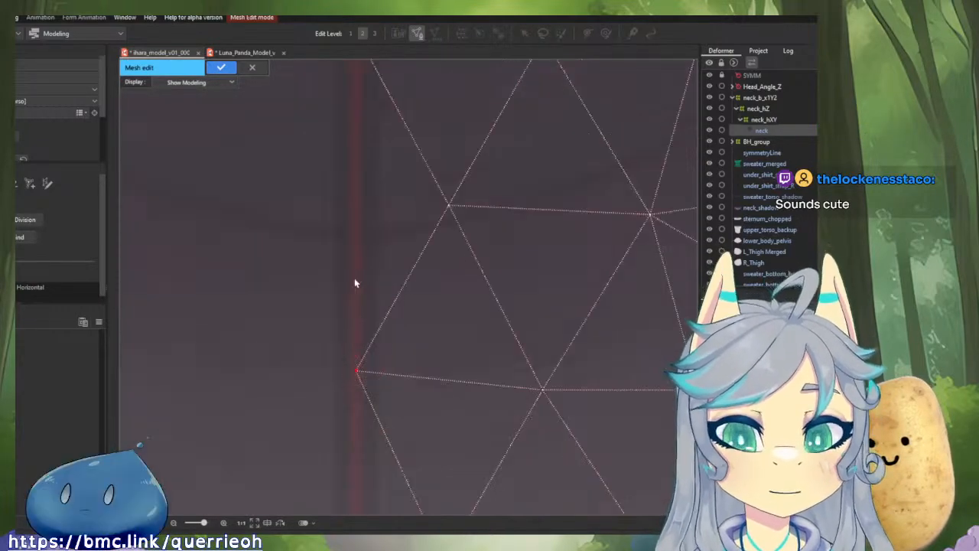
left_click_drag(356, 279, 357, 434)
left_click_drag(359, 184, 372, 349)
scroll(361, 354, "up", 3)
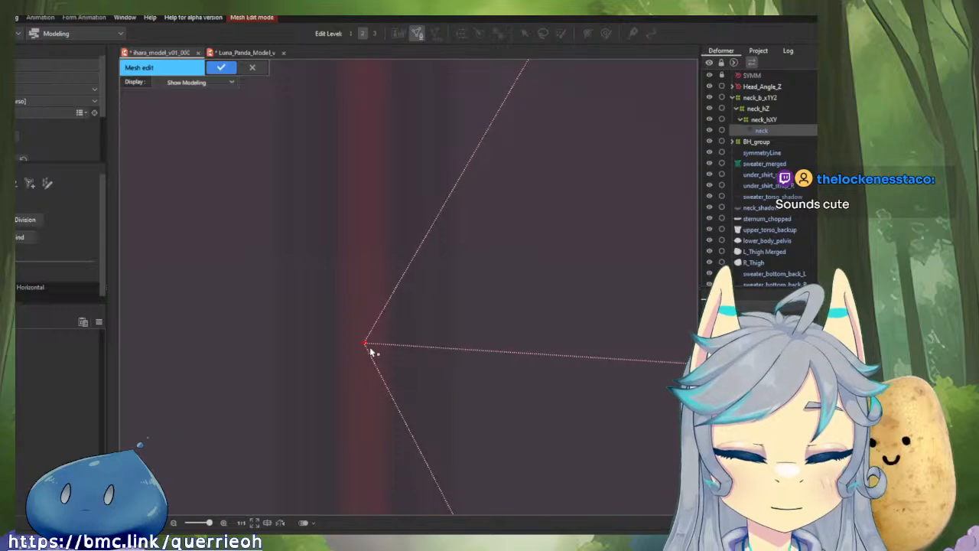
scroll(448, 346, "down", 3)
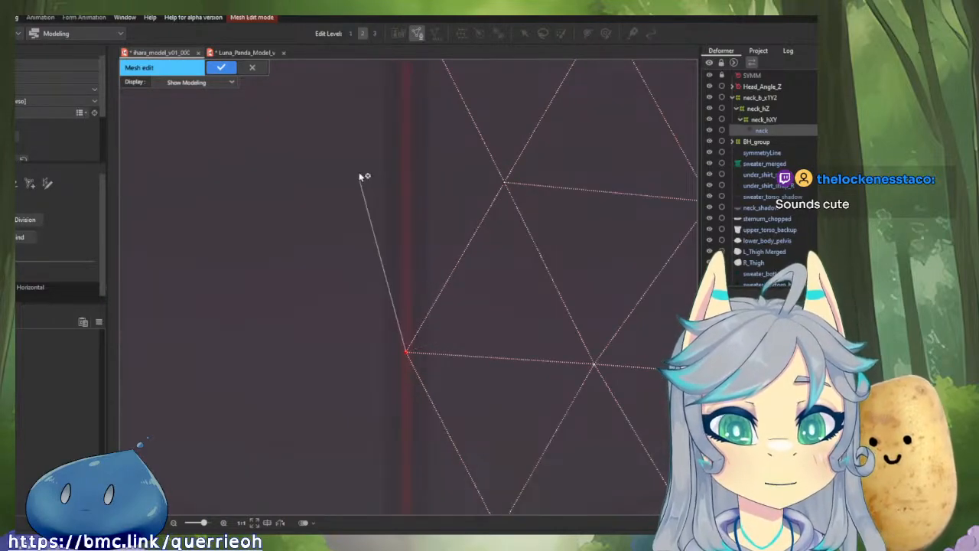
Step: Align the upper inner-edge vertices of the neck mesh with the symmetry line and cancel the pending edge
left_click_drag(360, 177, 307, 345)
left_click_drag(339, 213, 314, 383)
scroll(315, 354, "down", 4)
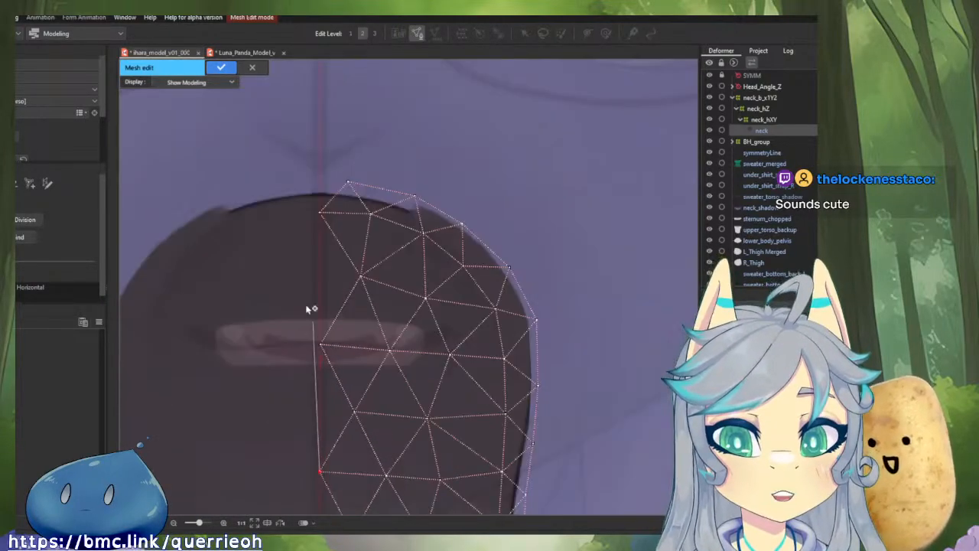
scroll(319, 208, "up", 5)
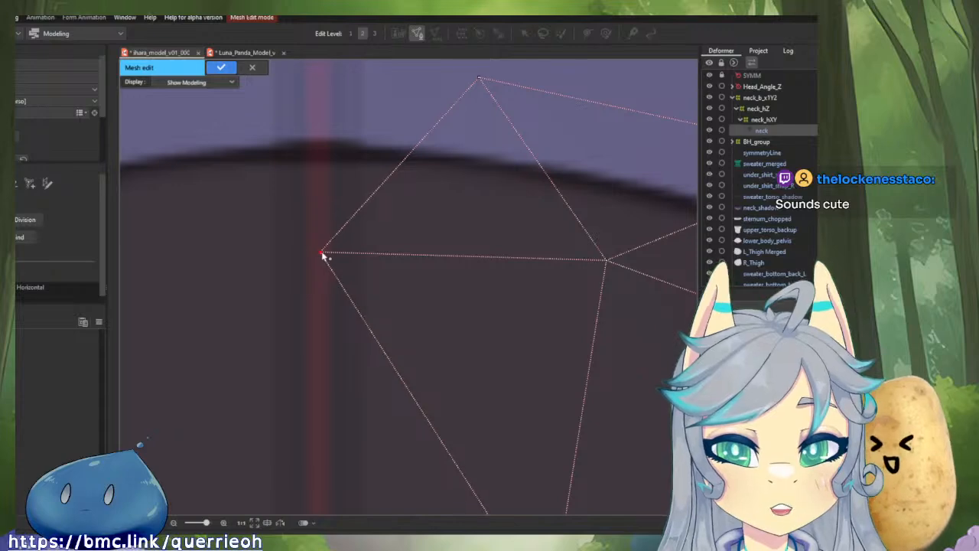
scroll(329, 255, "down", 3)
scroll(317, 311, "up", 5)
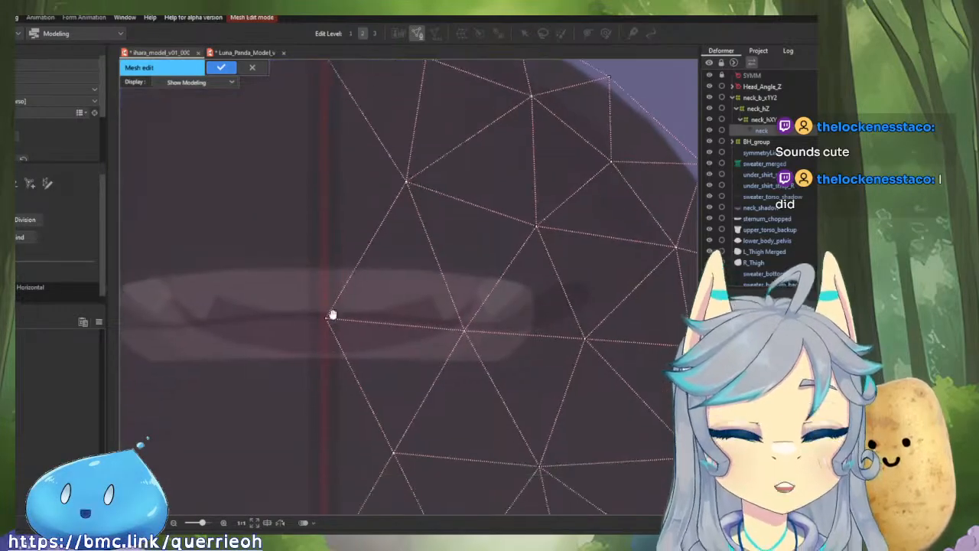
scroll(298, 387, "up", 2)
left_click_drag(315, 446, 319, 272)
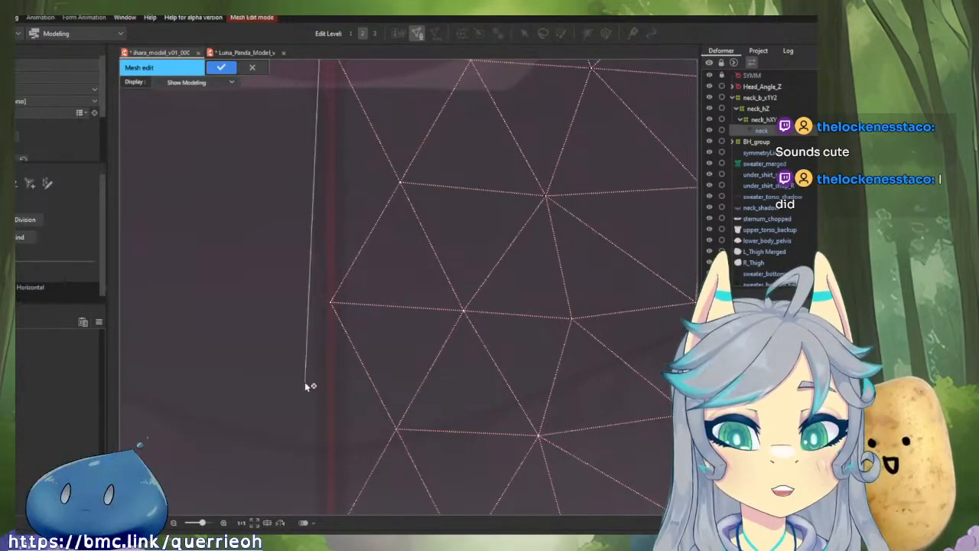
left_click_drag(306, 382, 310, 201)
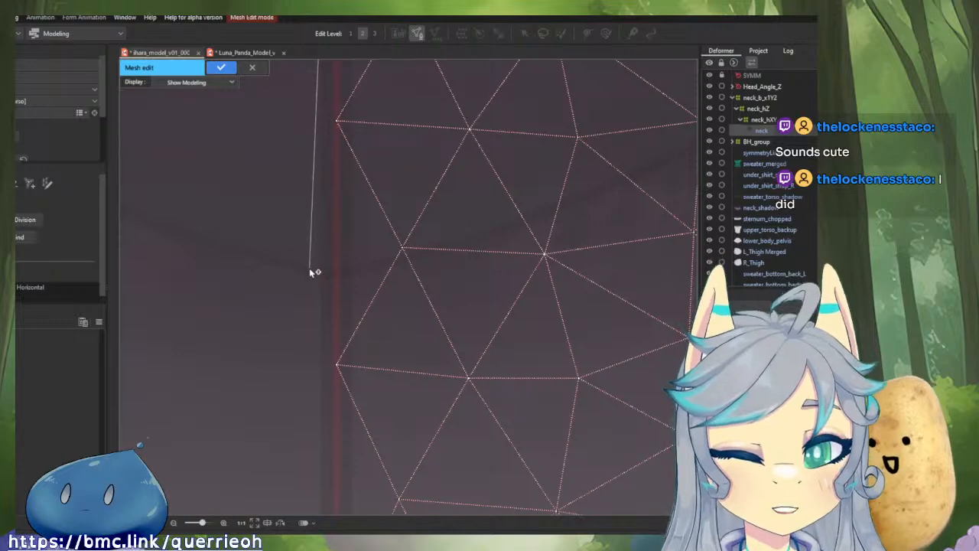
key("Escape")
Step: Center the inner-edge vertex just above the neck mesh's bottom edge on the symmetry line
left_click_drag(343, 500, 376, 352)
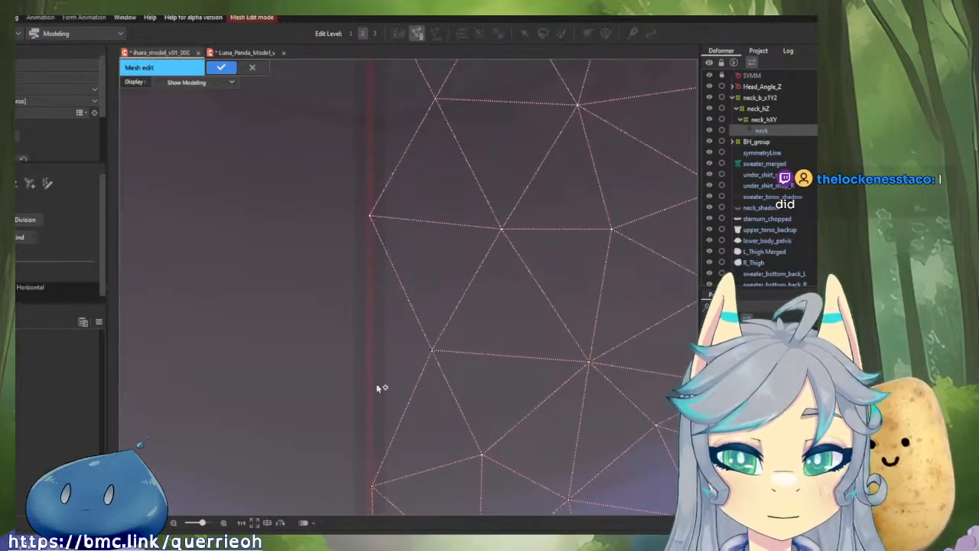
left_click_drag(382, 389, 362, 237)
left_click_drag(371, 301, 349, 232)
scroll(358, 247, "up", 2)
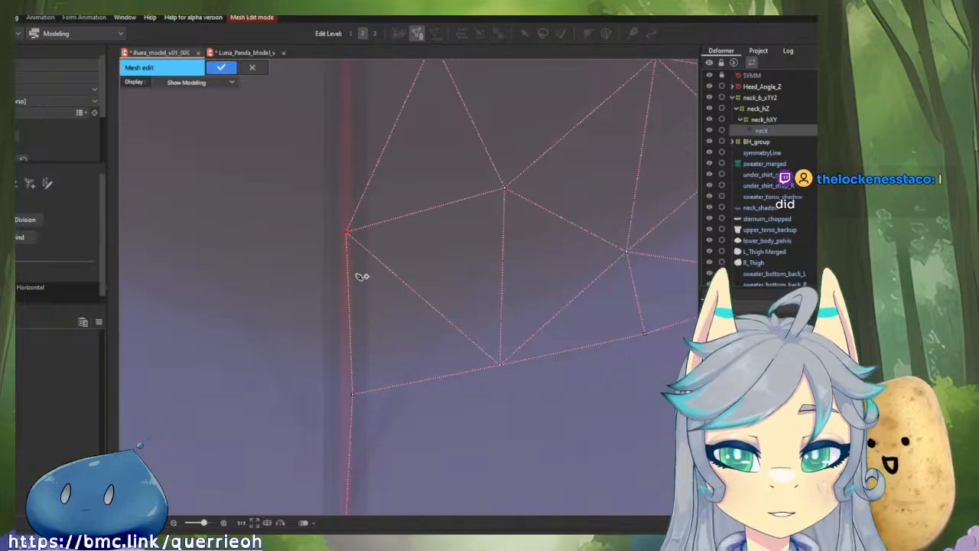
scroll(356, 252, "up", 3)
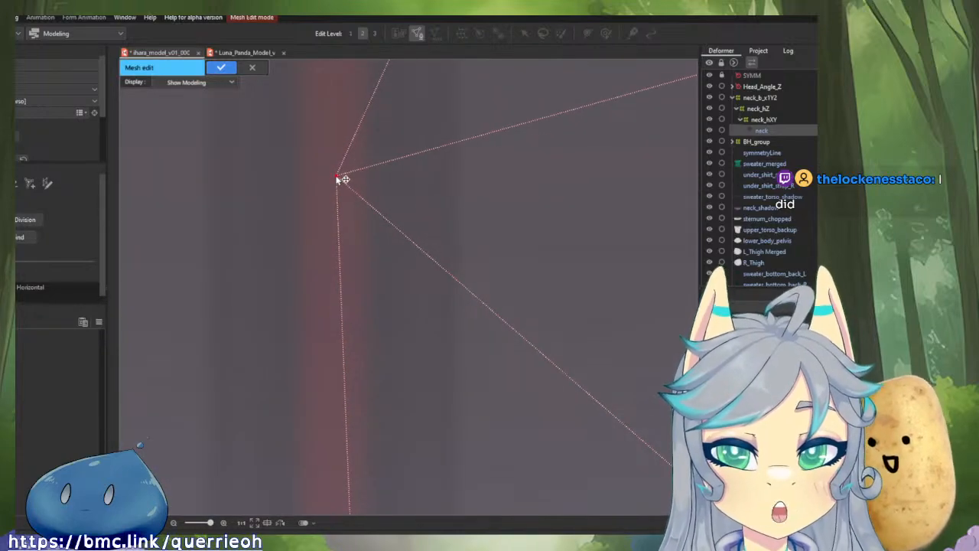
scroll(375, 335, "down", 2)
Step: Align the extra vertex hanging below the neck mesh's inner bottom corner with the red symmetry line
left_click_drag(386, 375, 352, 235)
left_click_drag(332, 344, 366, 346)
scroll(366, 347, "down", 3)
scroll(367, 348, "down", 3)
scroll(357, 398, "up", 4)
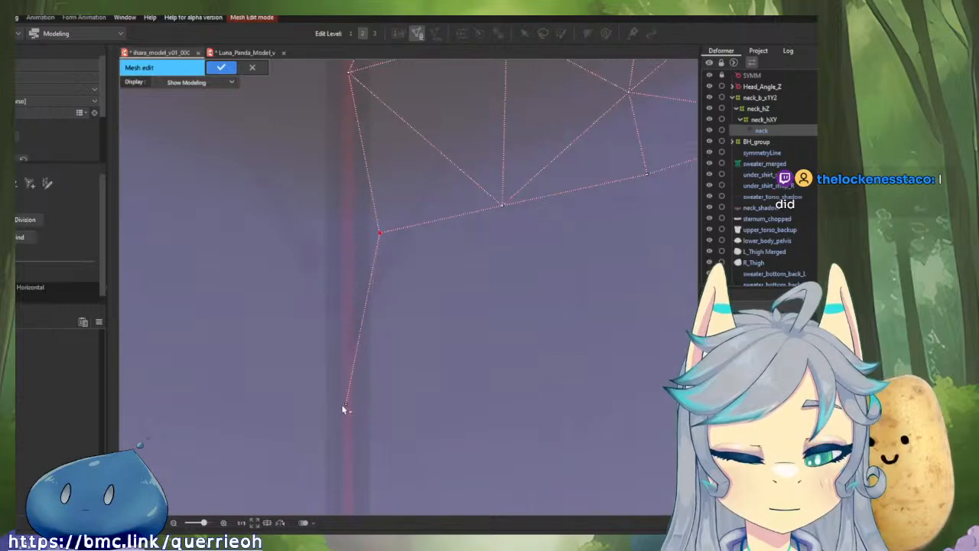
left_click_drag(342, 405, 353, 396)
scroll(359, 306, "down", 5)
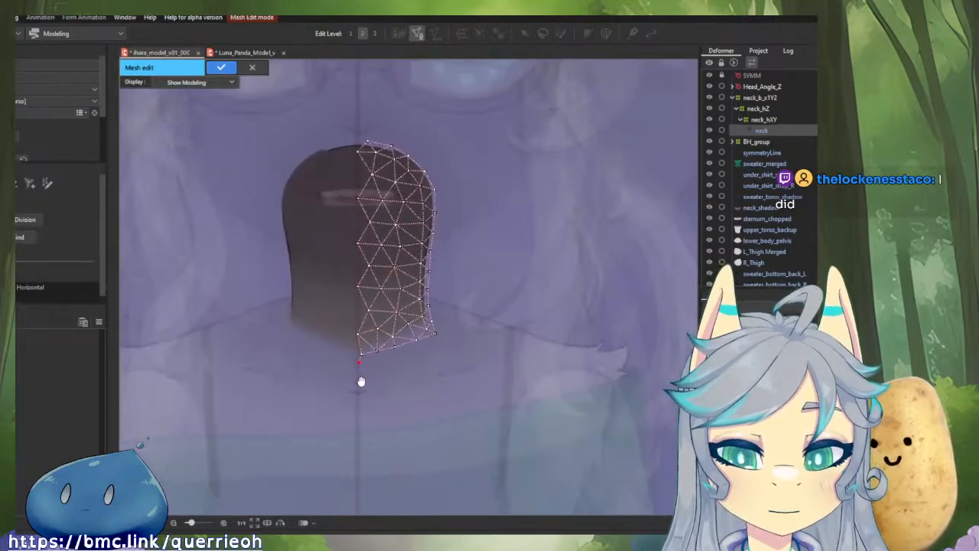
scroll(362, 391, "up", 2)
left_click_drag(355, 386, 353, 397)
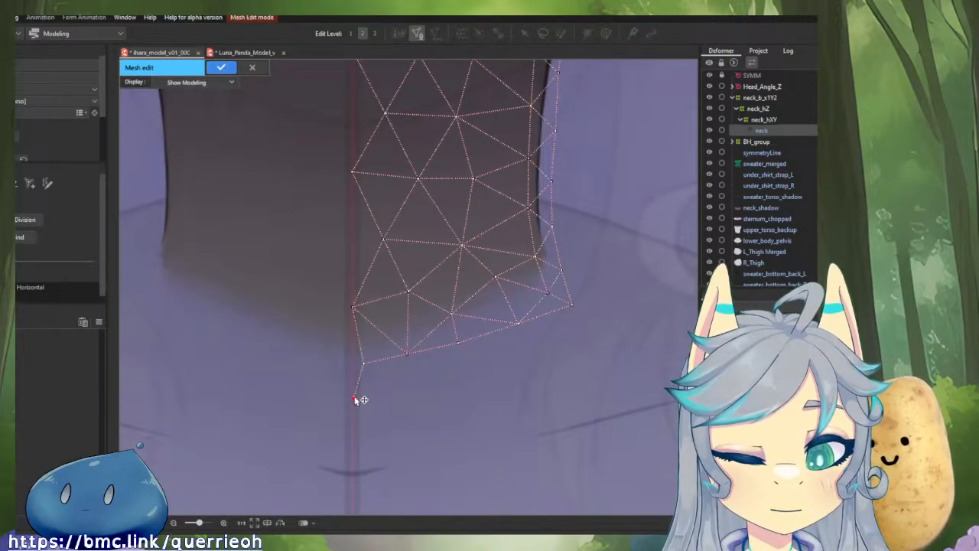
Step: Examine the neck mesh's bottom edge against the model image and restore the modeling display
left_click(198, 82)
left_click(205, 105)
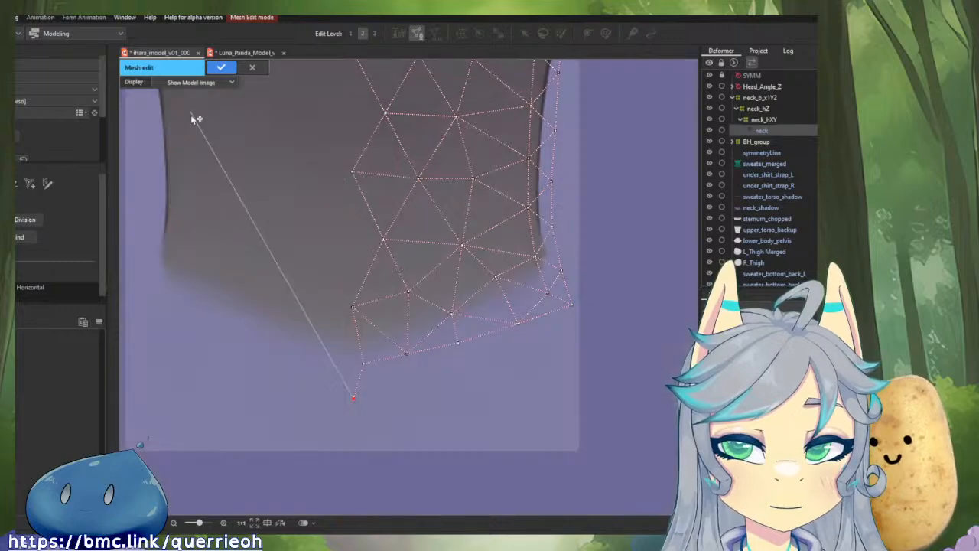
scroll(389, 405, "up", 2)
scroll(389, 405, "down", 4)
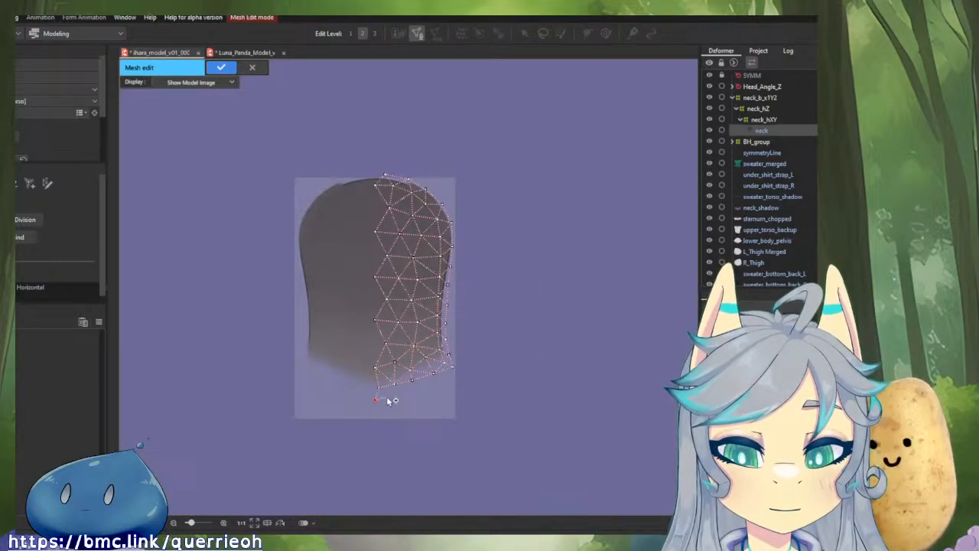
scroll(383, 393, "up", 4)
scroll(311, 431, "down", 2)
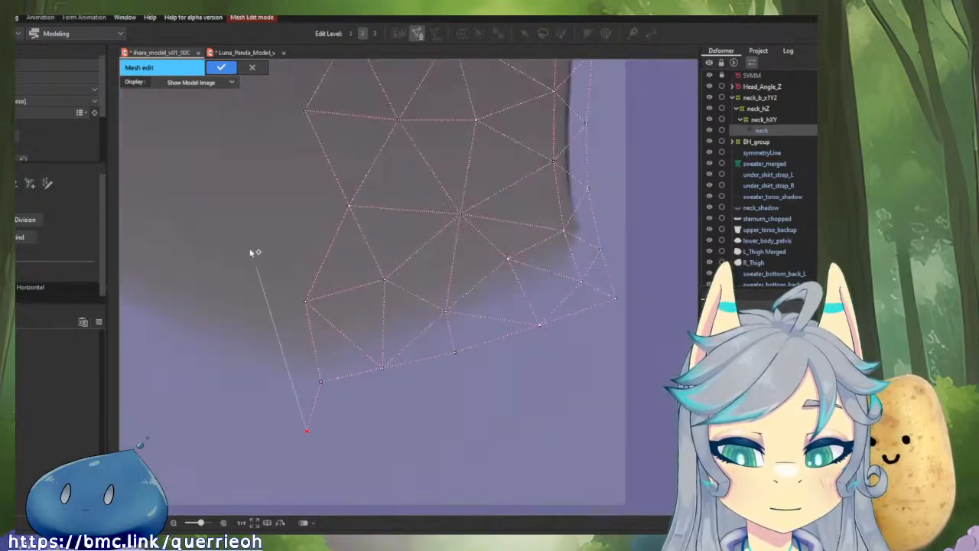
left_click(172, 85)
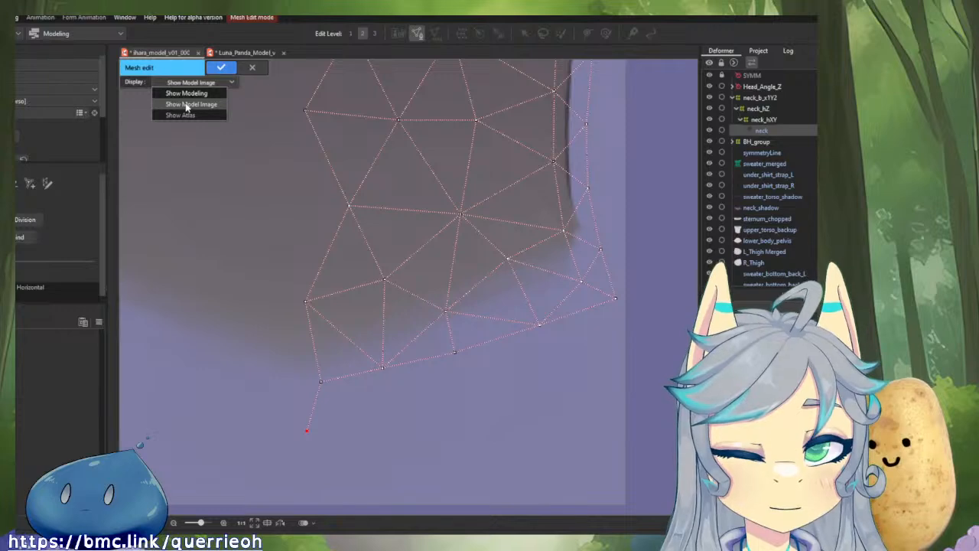
left_click(186, 105)
left_click_drag(309, 357, 329, 185)
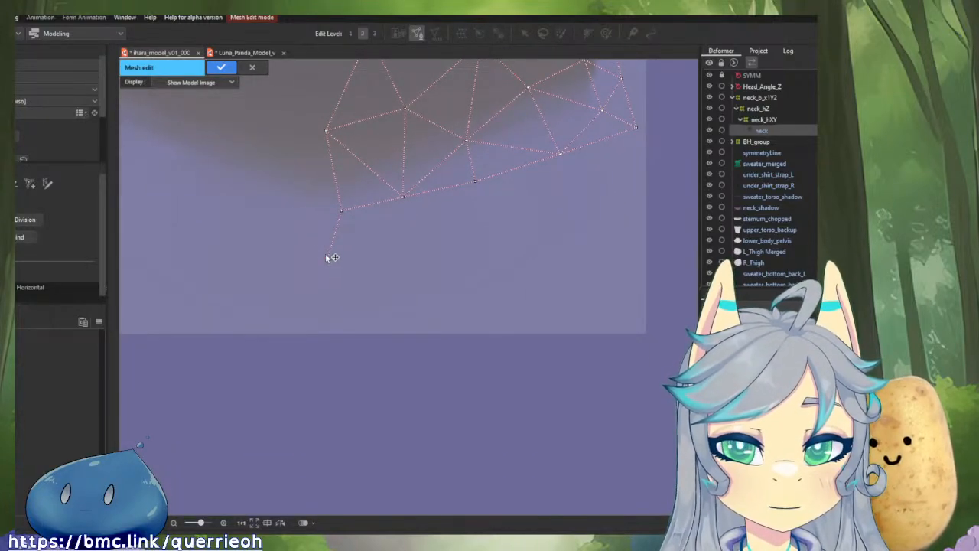
left_click(204, 84)
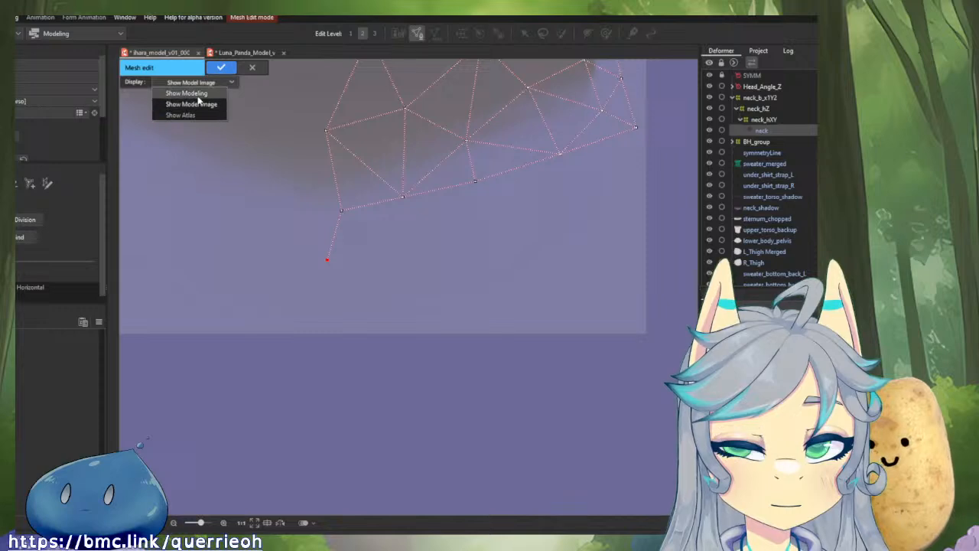
left_click(186, 92)
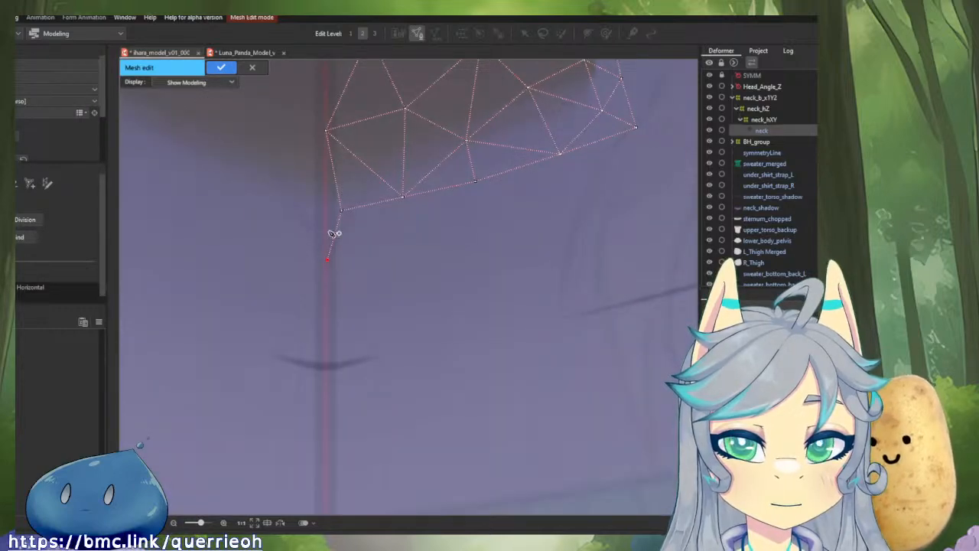
Step: Shift the two innermost vertices of the neck mesh's bottom edge outward and remove the extra vertex hanging below the corner
left_click_drag(341, 319, 363, 301)
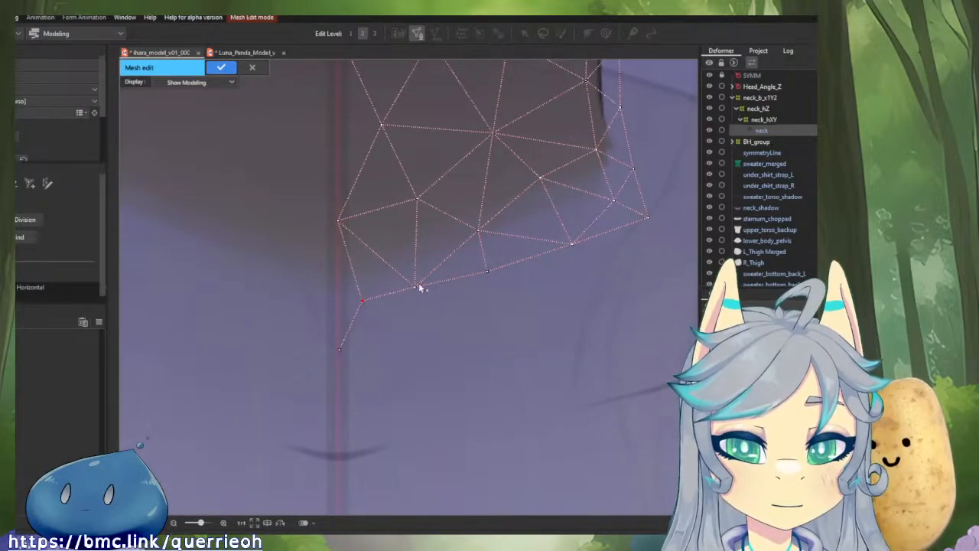
left_click_drag(417, 285, 429, 279)
scroll(334, 234, "up", 5)
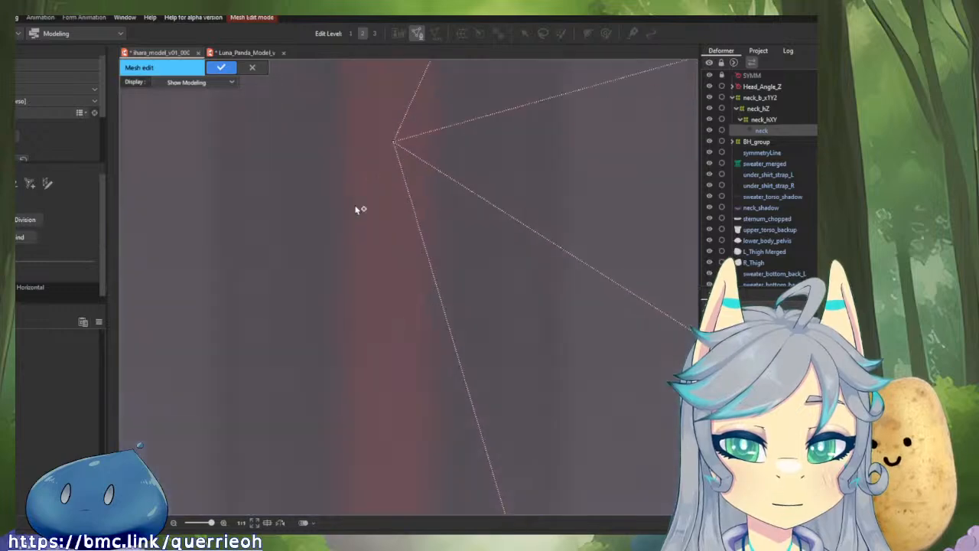
scroll(416, 205, "down", 5)
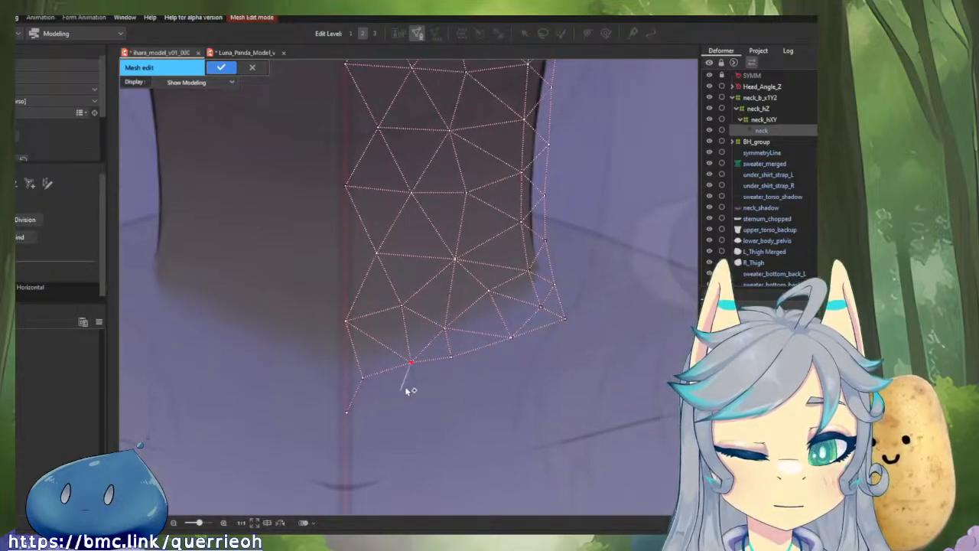
left_click_drag(409, 387, 356, 413)
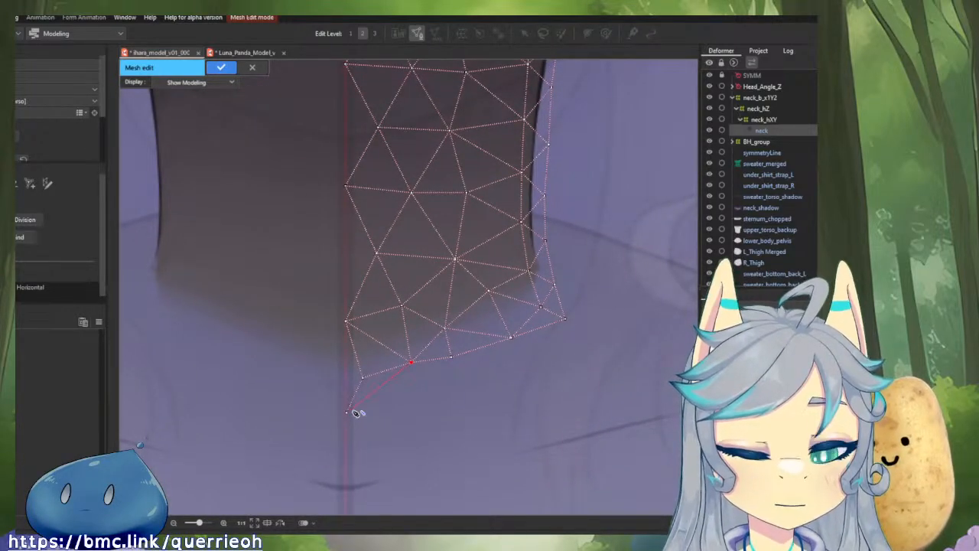
key("ctrl+z")
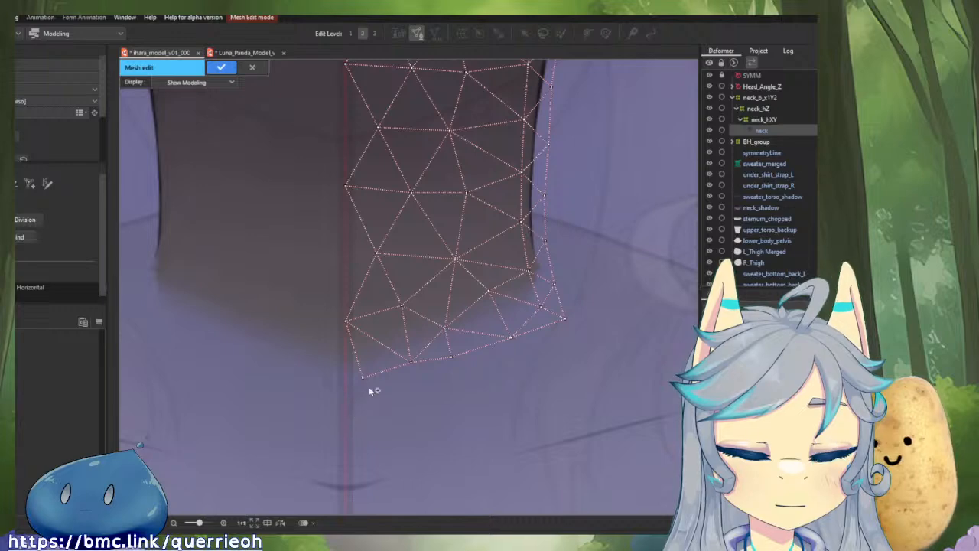
Step: Select the entire half neck mesh and reflect it horizontally to the opposite side of the symmetry line
left_click_drag(381, 261, 379, 335)
scroll(378, 334, "down", 3)
scroll(367, 267, "down", 2)
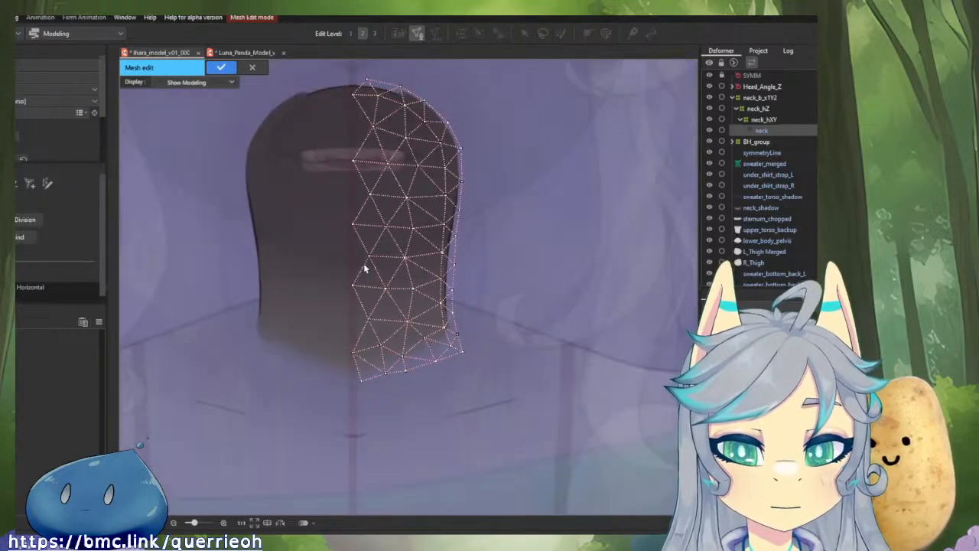
key("ctrl+a")
right_click(381, 270)
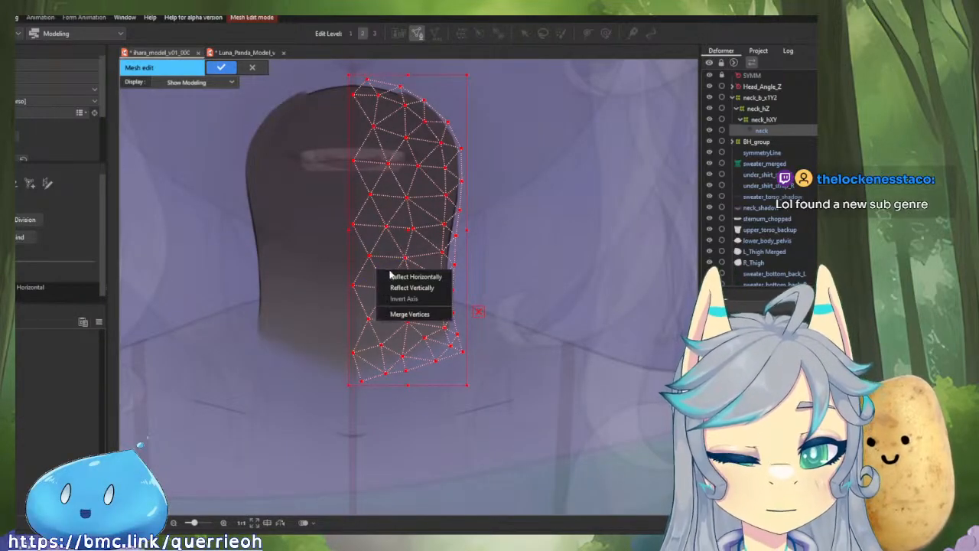
left_click(393, 276)
left_click_drag(395, 271, 417, 166)
Step: Delete the stray vertex and the reflected half's vertices along the symmetry line
left_click(352, 96)
key("Delete")
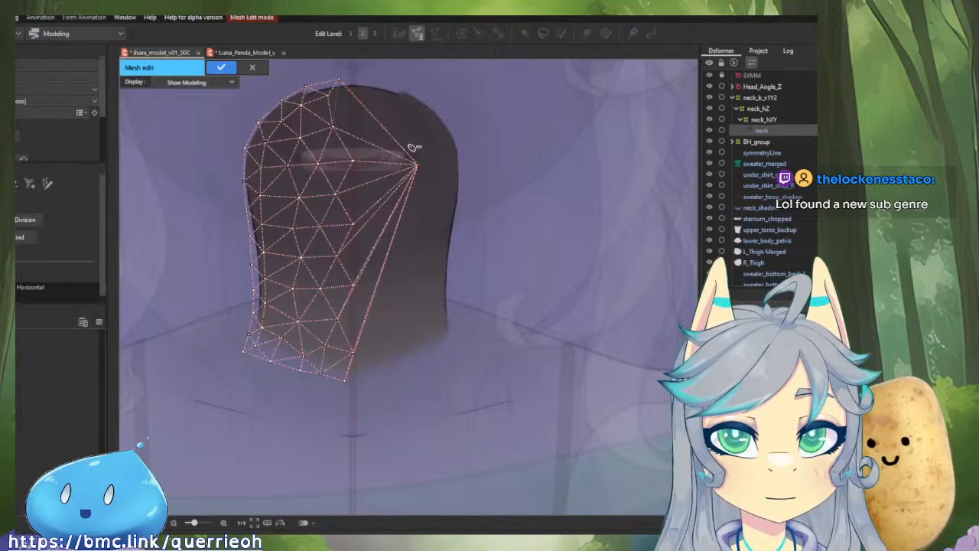
left_click(417, 165)
key("Delete")
left_click(355, 162, "alt")
left_click(356, 224, "alt")
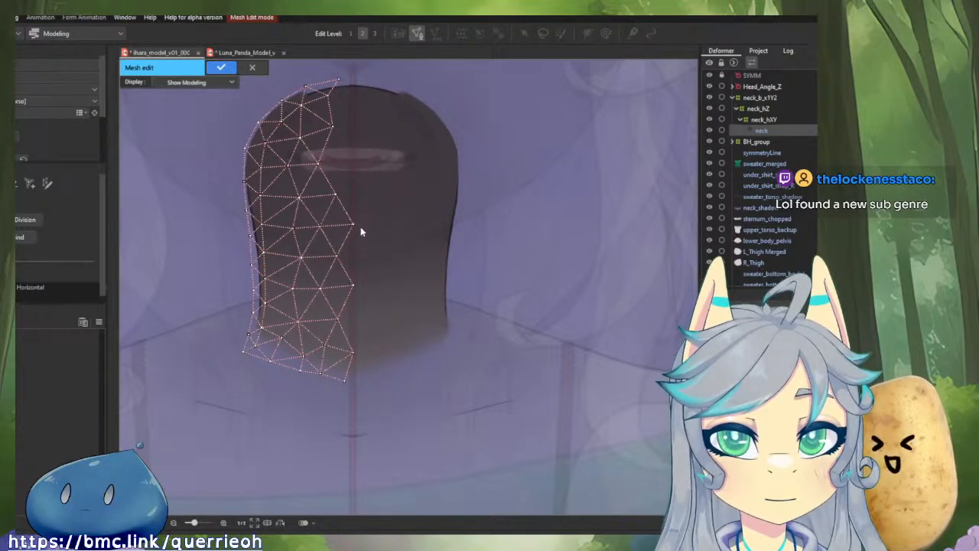
left_click(354, 285, "alt")
left_click(357, 355, "alt")
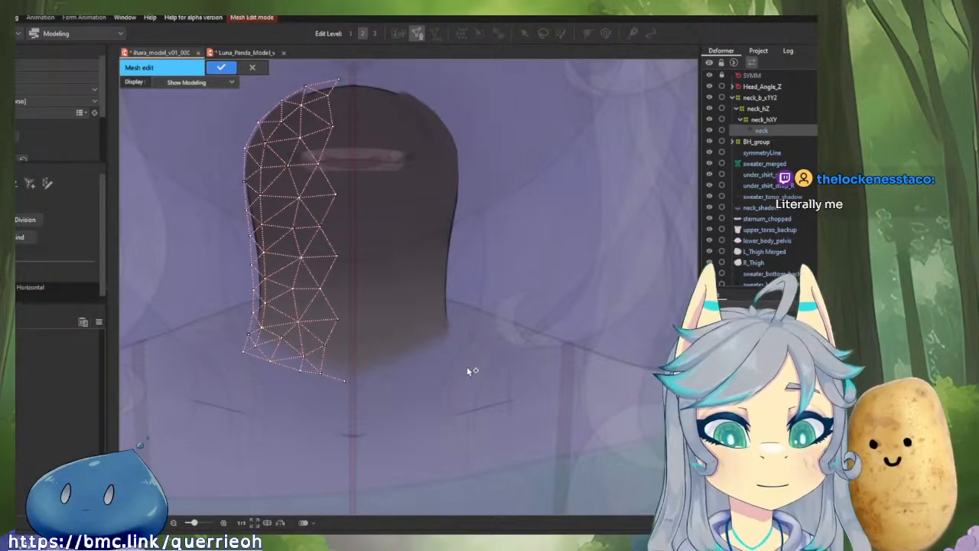
Step: Paste the original half mesh beside the reflected half and undo the stray vertex above it
left_click_drag(367, 189, 394, 260)
key("ctrl+v")
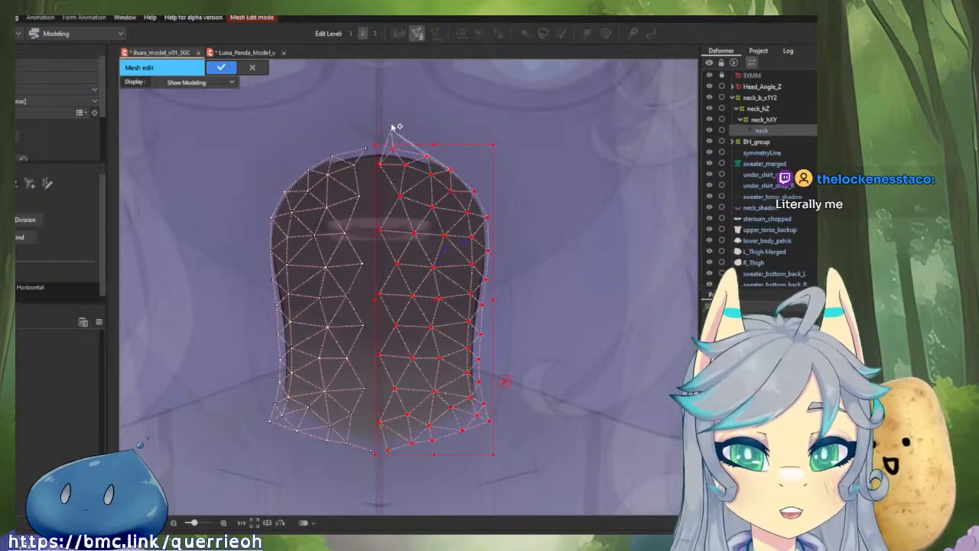
left_click(392, 127)
key("ctrl+z")
Step: Connect the two neck mesh halves across the symmetry line, close the outline at top and bottom, and apply the mesh edit
left_click(367, 149)
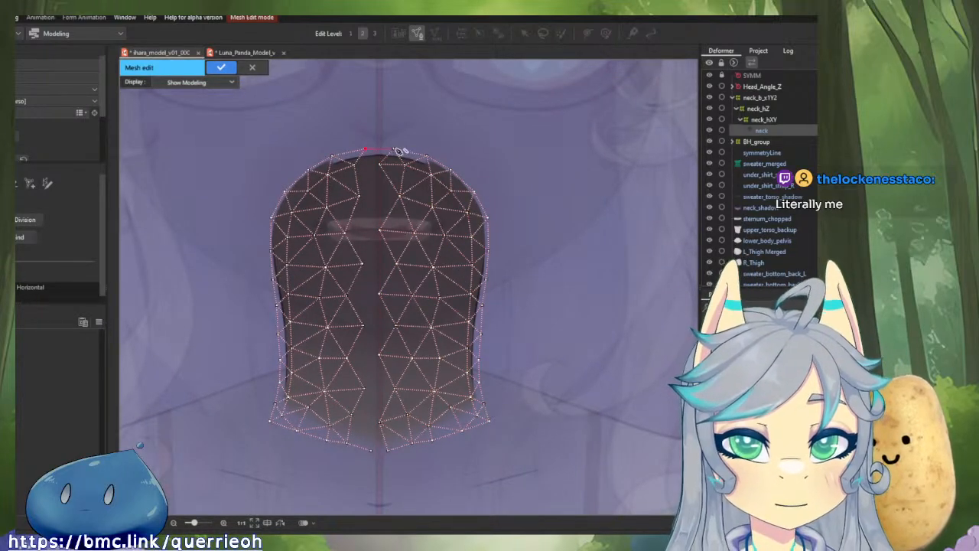
left_click(394, 149)
left_click(381, 165)
left_click(367, 149)
left_click(379, 166)
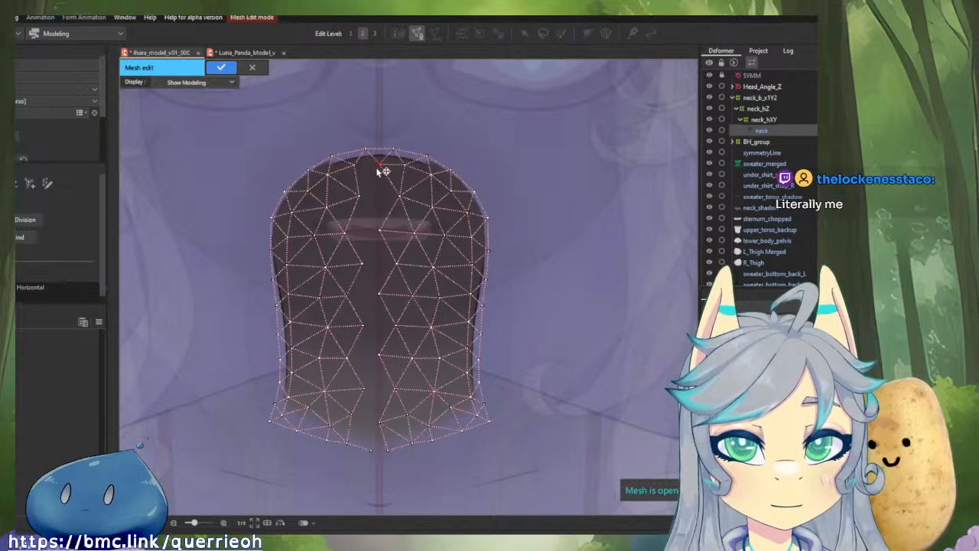
left_click(371, 450)
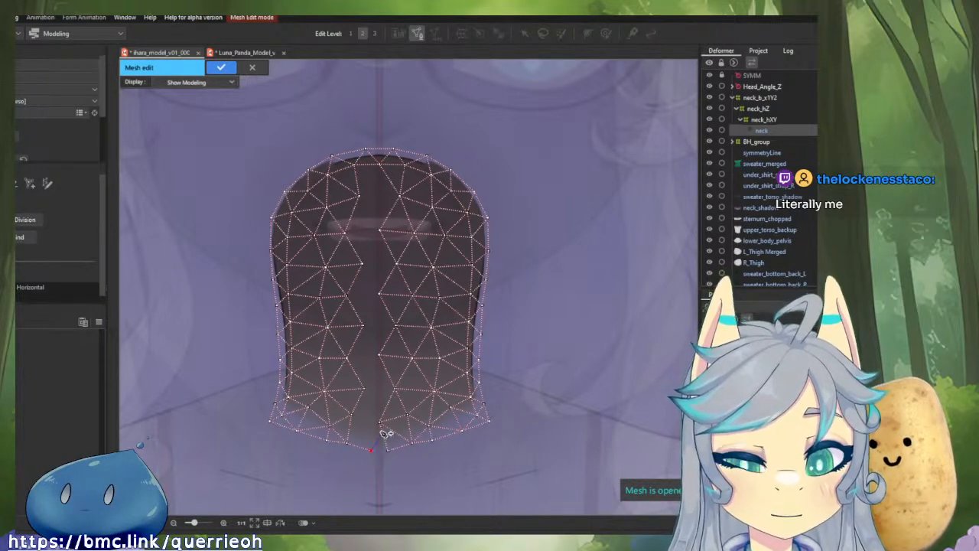
left_click(381, 425)
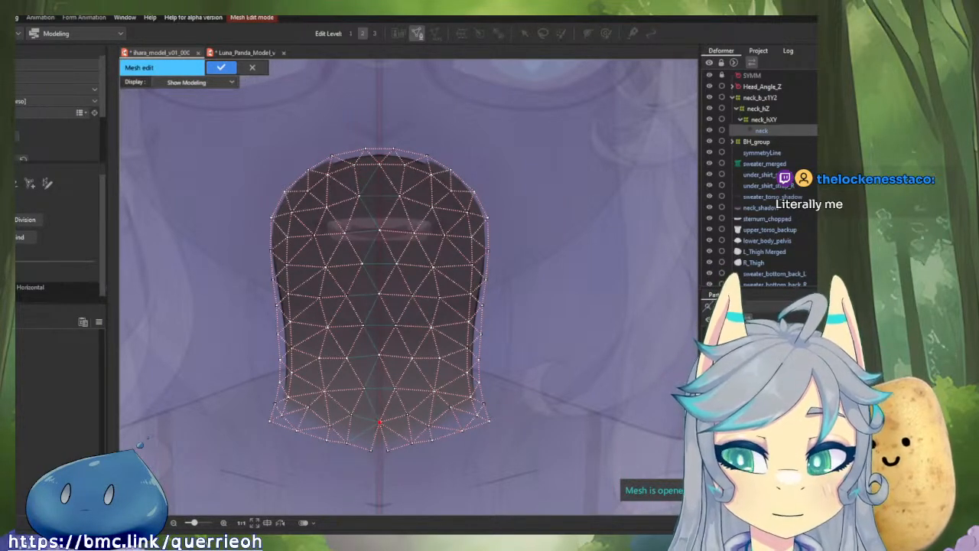
left_click(389, 451)
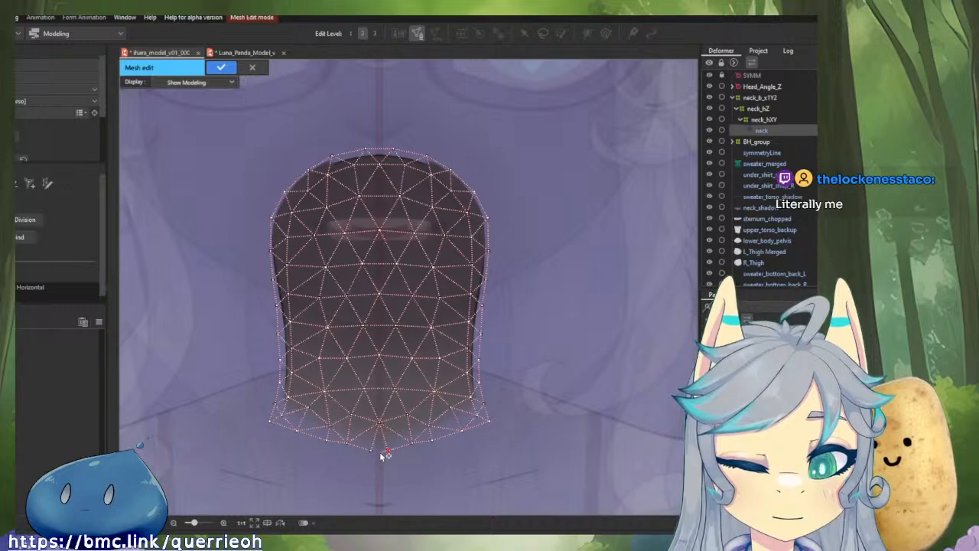
left_click(372, 451)
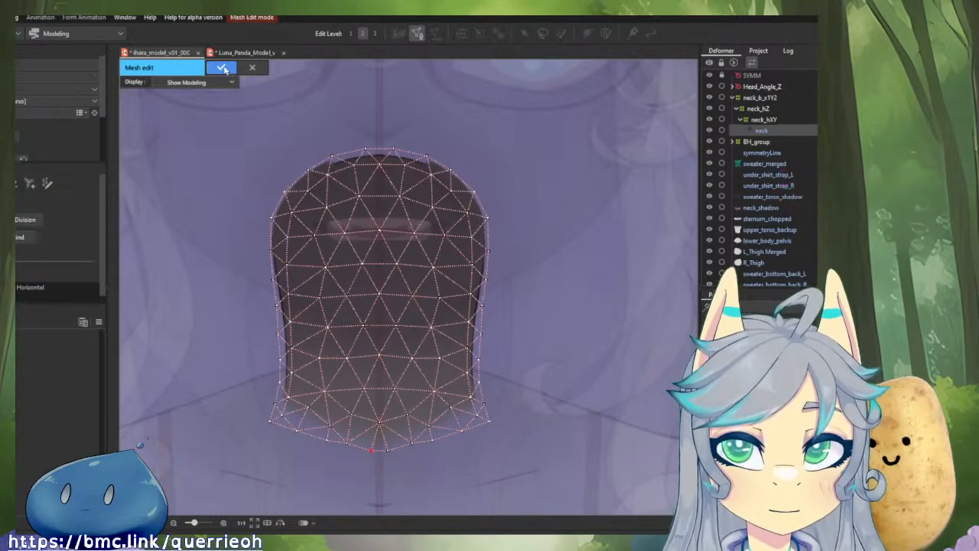
left_click(221, 67)
scroll(539, 253, "down", 3)
scroll(499, 271, "up", 3)
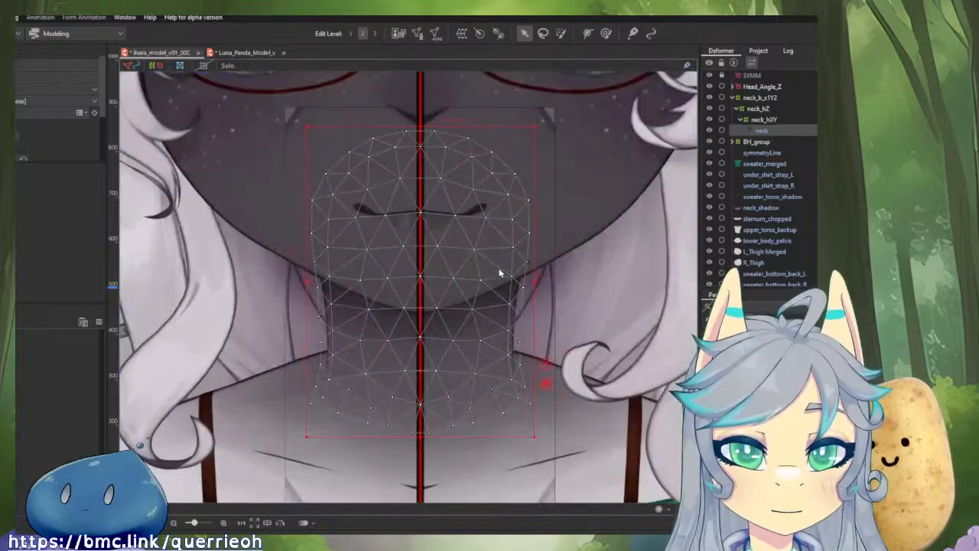
Step: Narrow the neck_hXY warp deformer symmetrically around the neck and lower its top edge to just below the nose
left_click(761, 120)
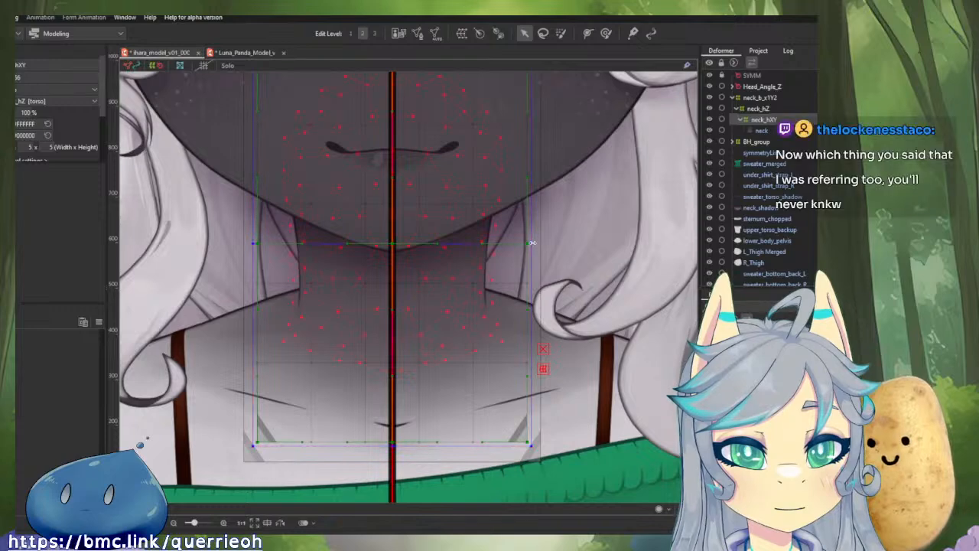
left_click_drag(531, 243, 508, 261)
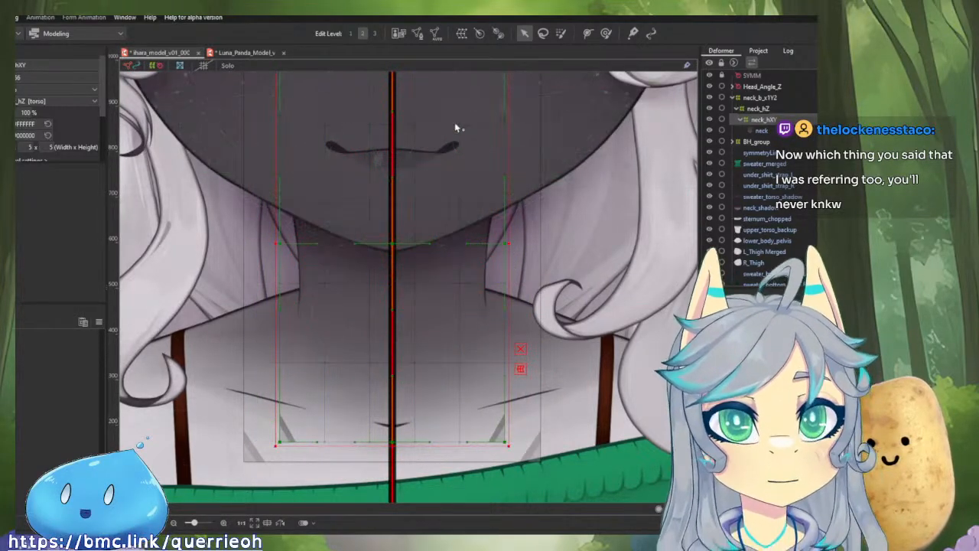
left_click_drag(459, 148, 474, 265)
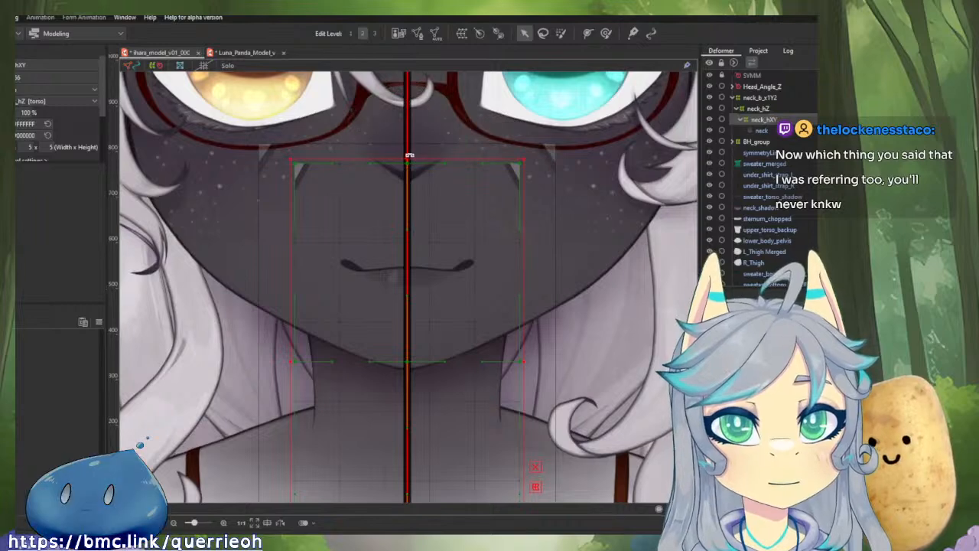
scroll(409, 157, "up", 5)
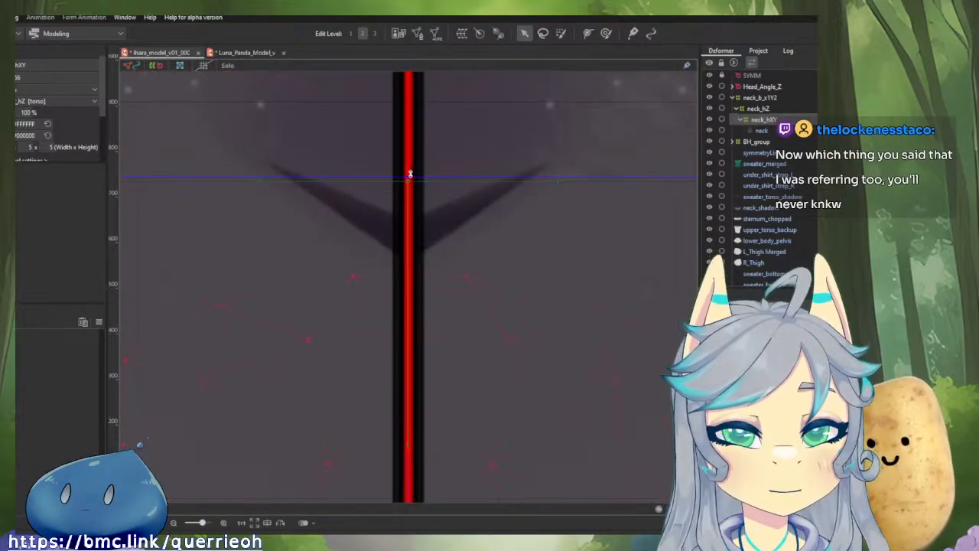
left_click_drag(410, 174, 428, 265)
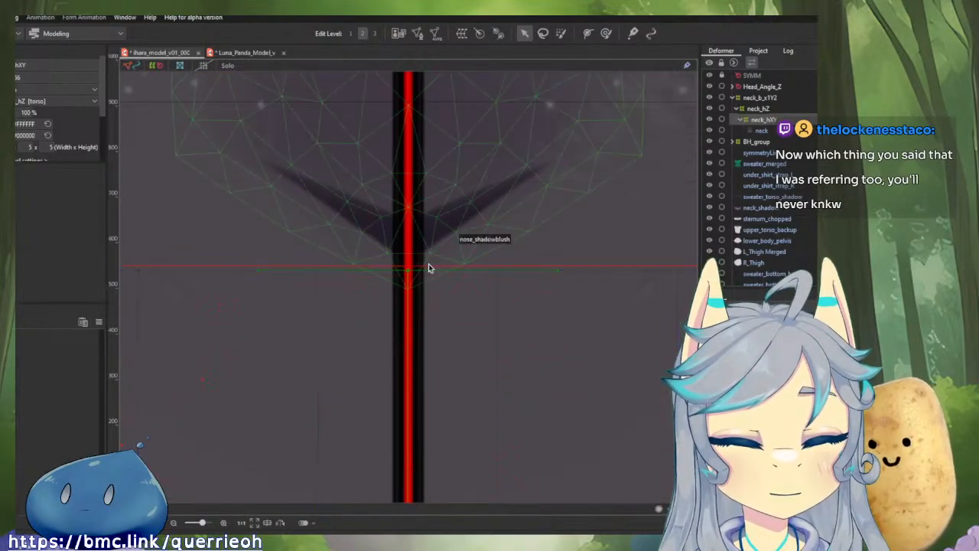
scroll(428, 268, "down", 5)
right_click(446, 248)
mouse_move(512, 326)
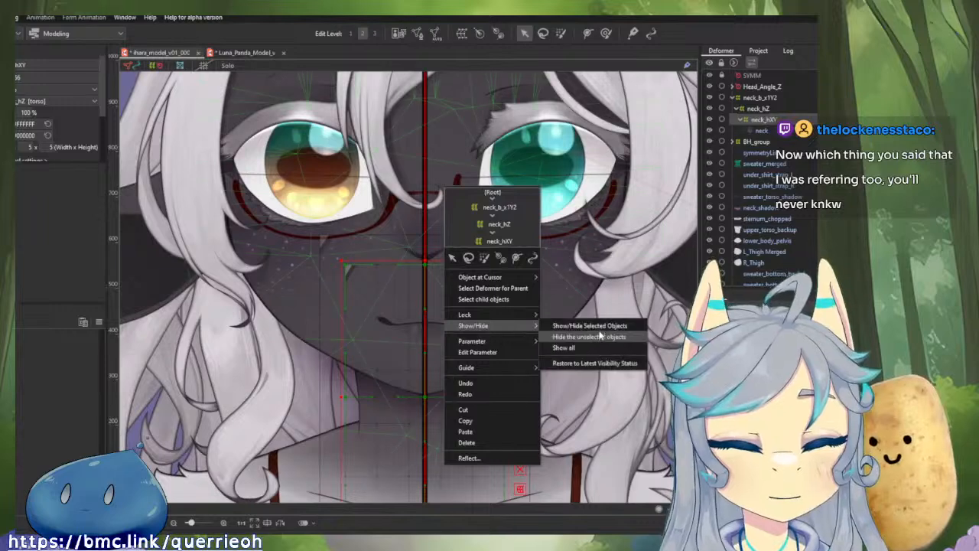
left_click(569, 254)
left_click_drag(609, 270, 569, 84)
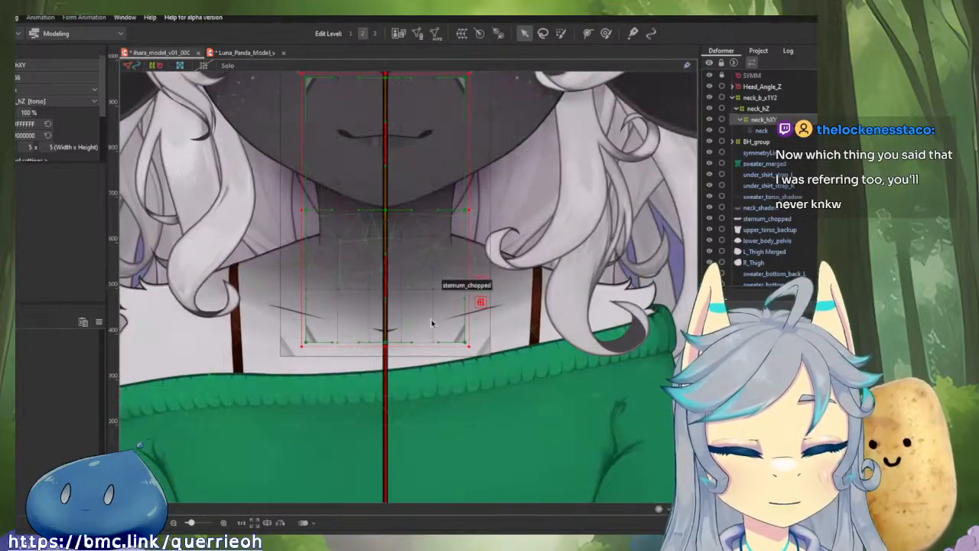
Step: Raise the lower edge of the neck_hXY warp deformer to just above the collarbone lines
scroll(431, 323, "up", 3)
scroll(335, 309, "down", 4)
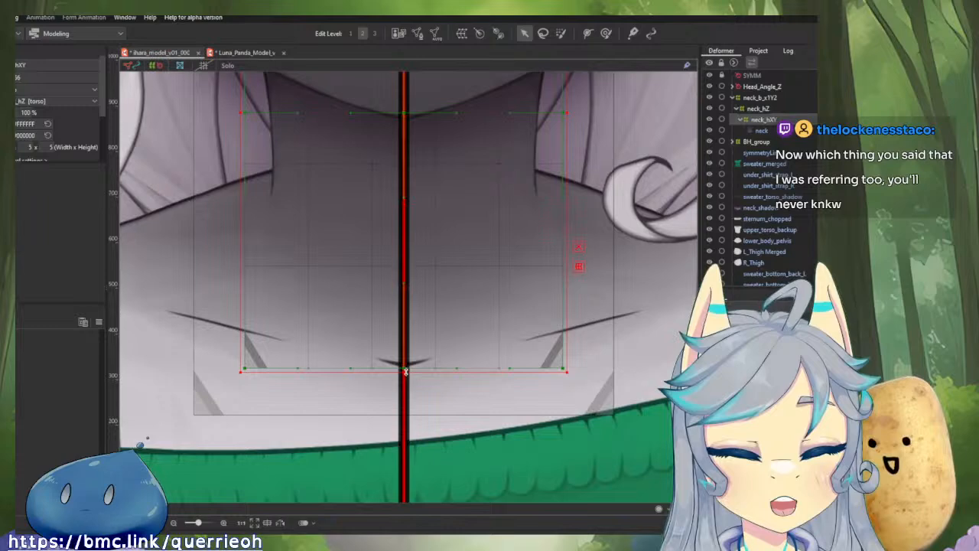
left_click_drag(405, 372, 422, 299)
left_click_drag(439, 250, 442, 325)
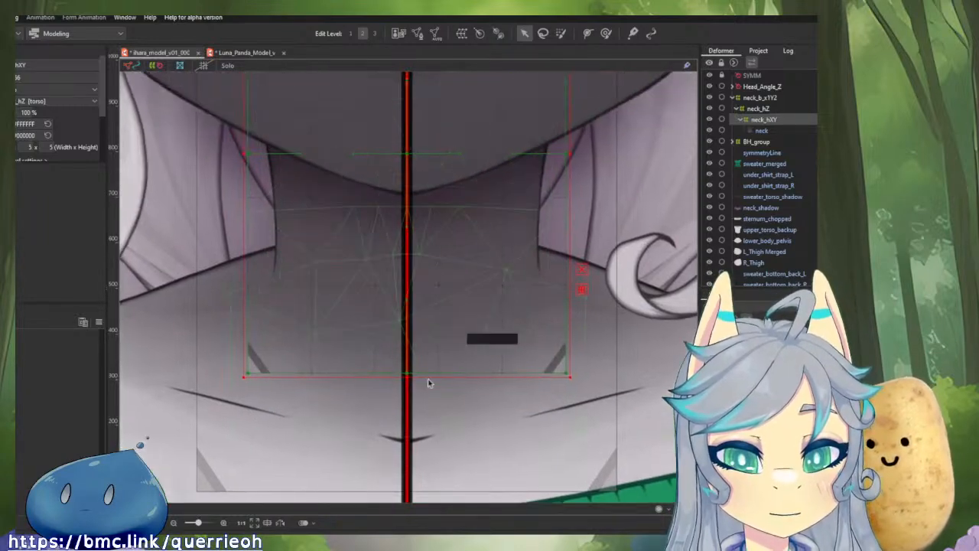
left_click_drag(406, 377, 408, 372)
scroll(409, 372, "down", 4)
scroll(430, 372, "down", 2)
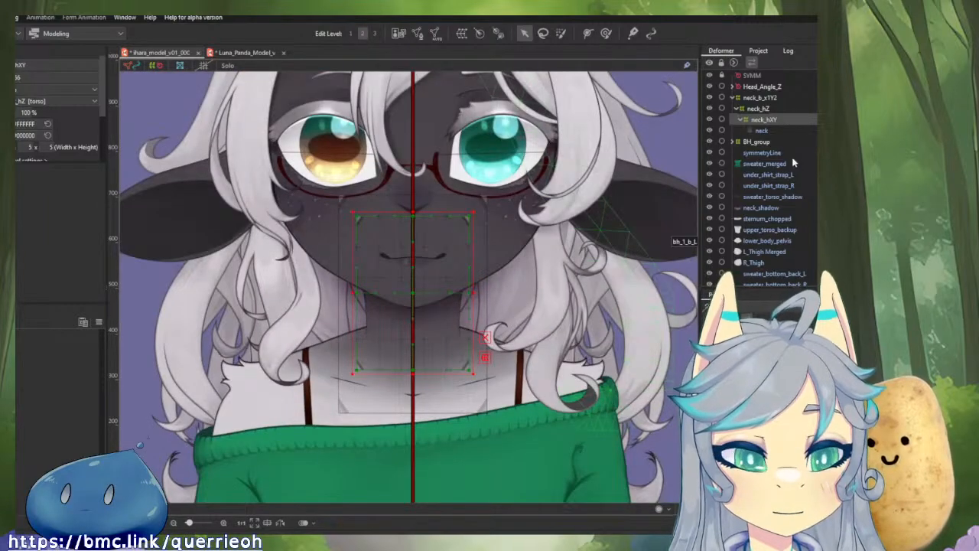
Step: Shrink the neck_hZ warp deformer to fit closely around neck_hXY, raising its lower edge, narrowing its sides and lowering its upper edge to the nose
left_click(757, 108)
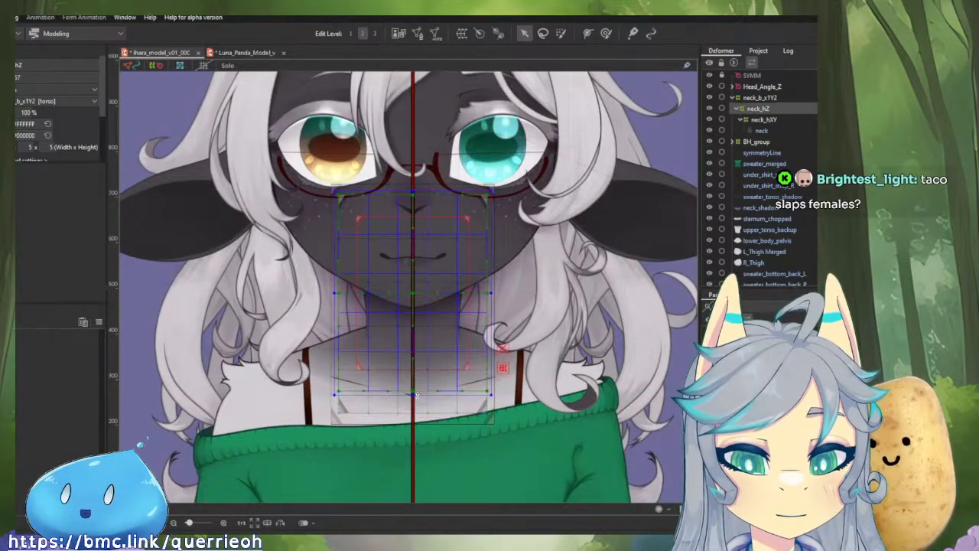
scroll(416, 397, "up", 5)
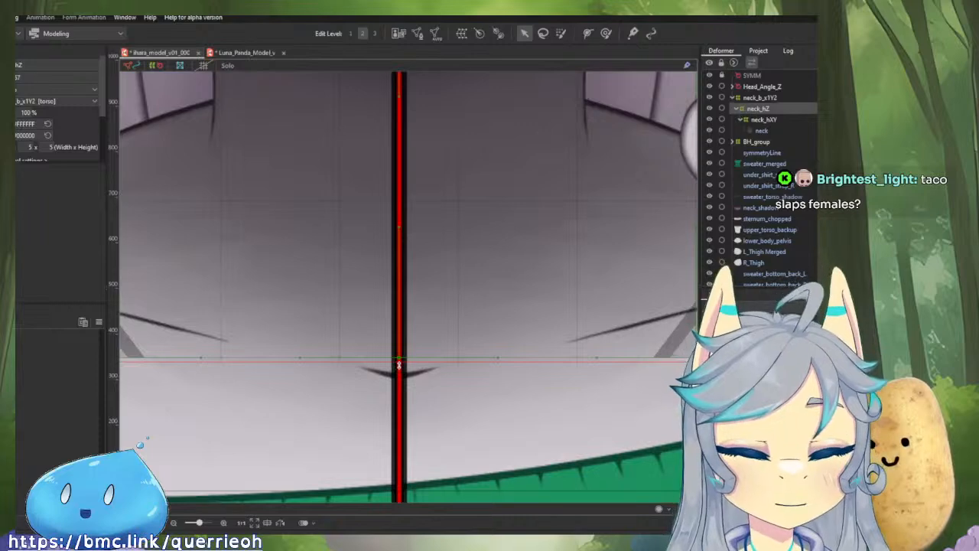
left_click_drag(398, 365, 403, 285)
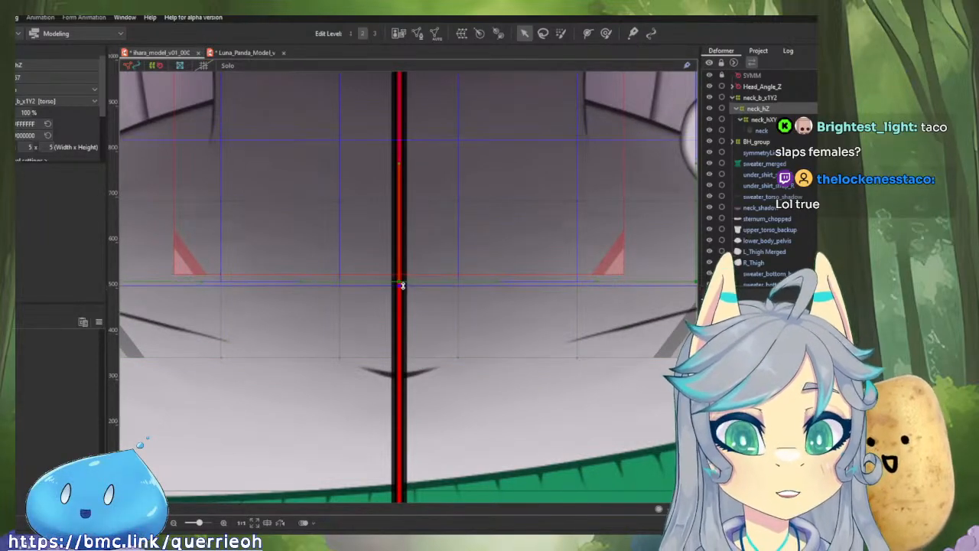
scroll(399, 286, "up", 5)
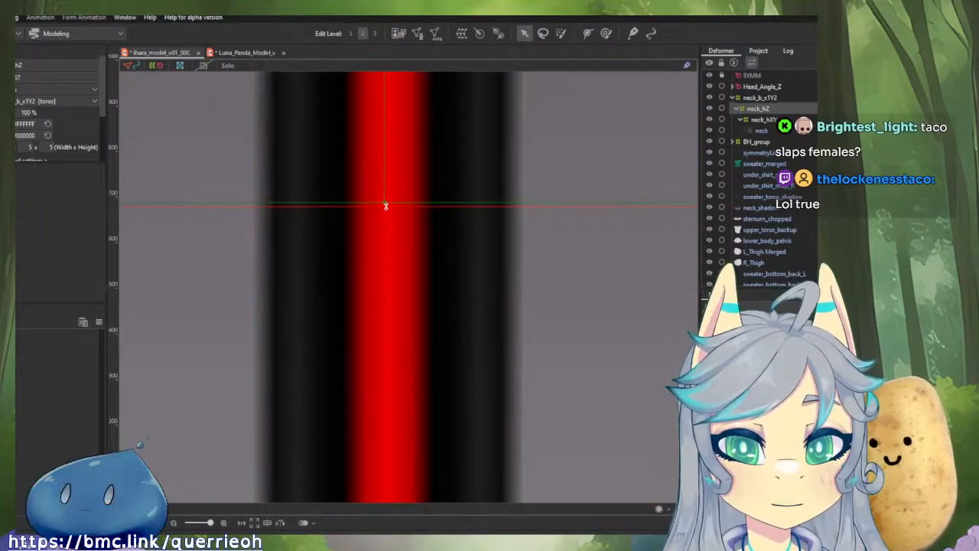
left_click_drag(385, 206, 365, 99)
scroll(368, 112, "down", 5)
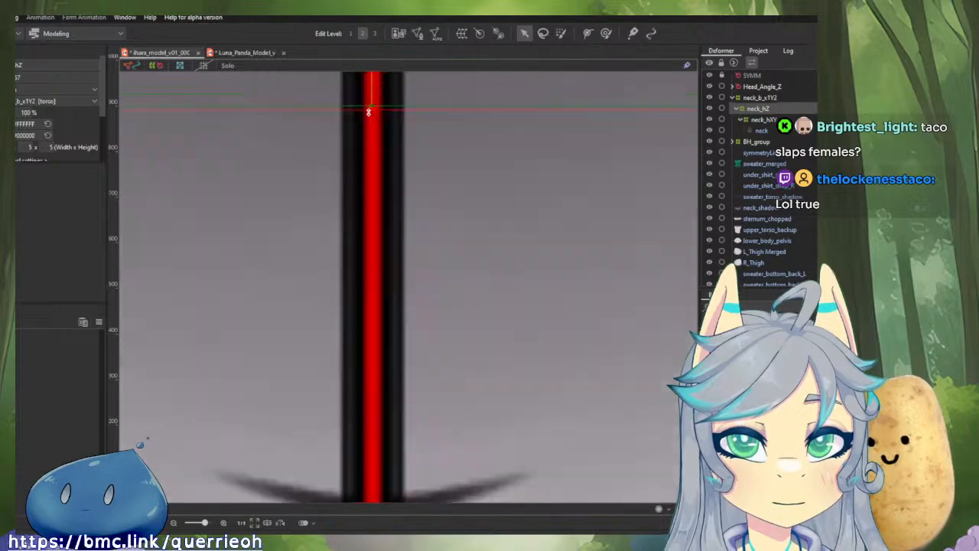
scroll(367, 111, "down", 10)
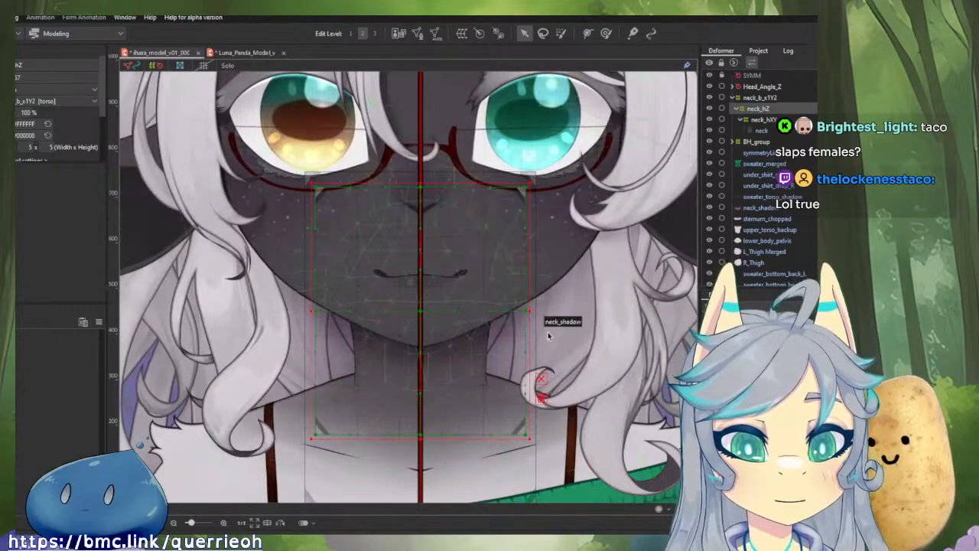
left_click_drag(530, 311, 520, 338)
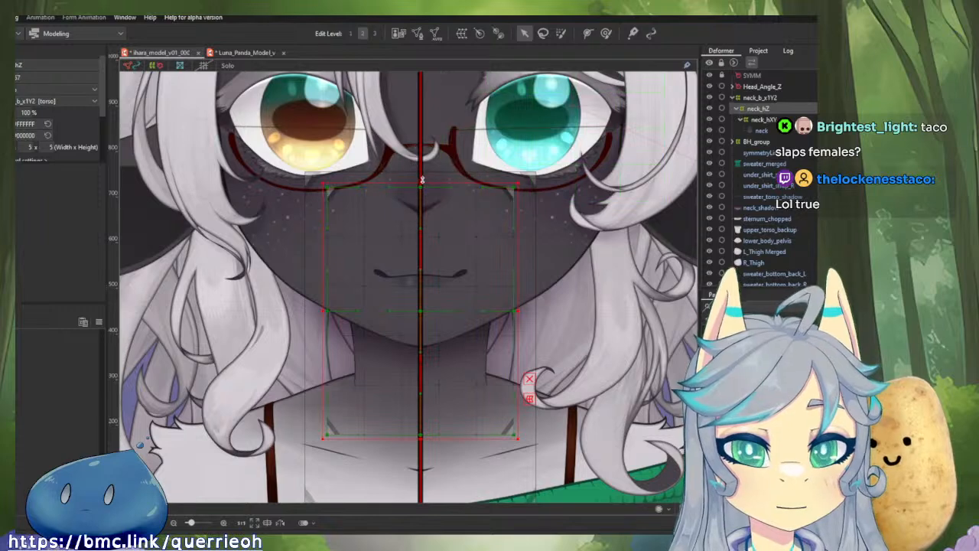
left_click_drag(421, 182, 422, 205)
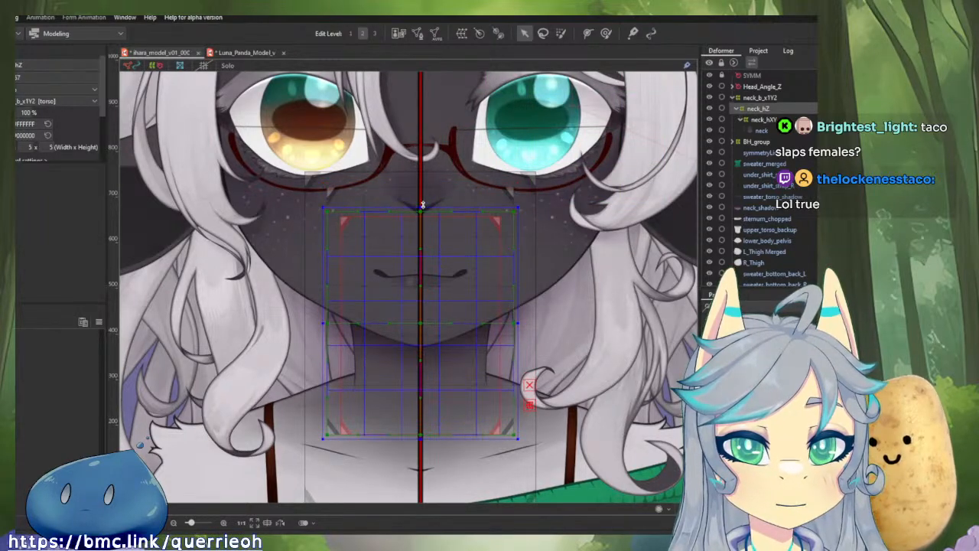
Step: Shorten the neck_b_x1Y2 warp deformer so it spans from just above the nose to the collarbones, enclosing neck_hZ
left_click(765, 98)
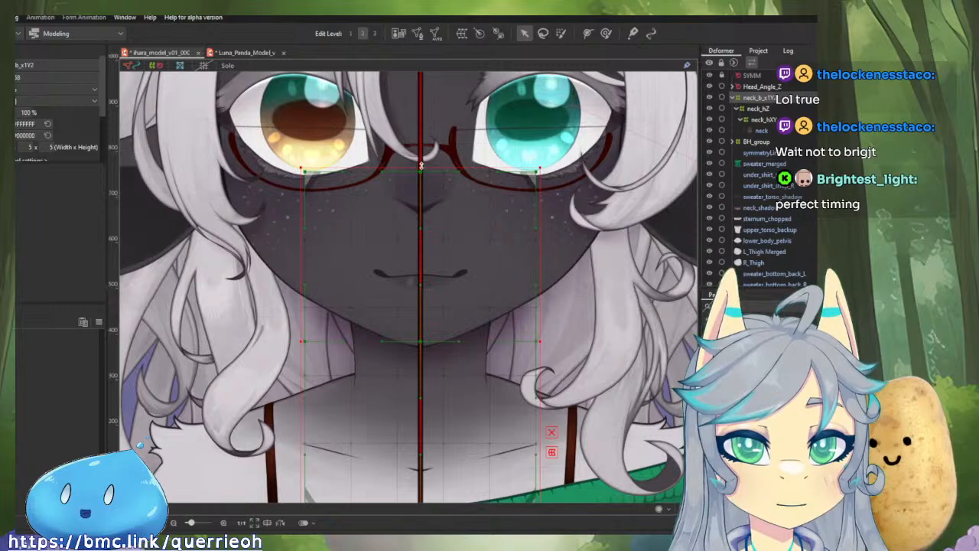
left_click_drag(419, 164, 419, 212)
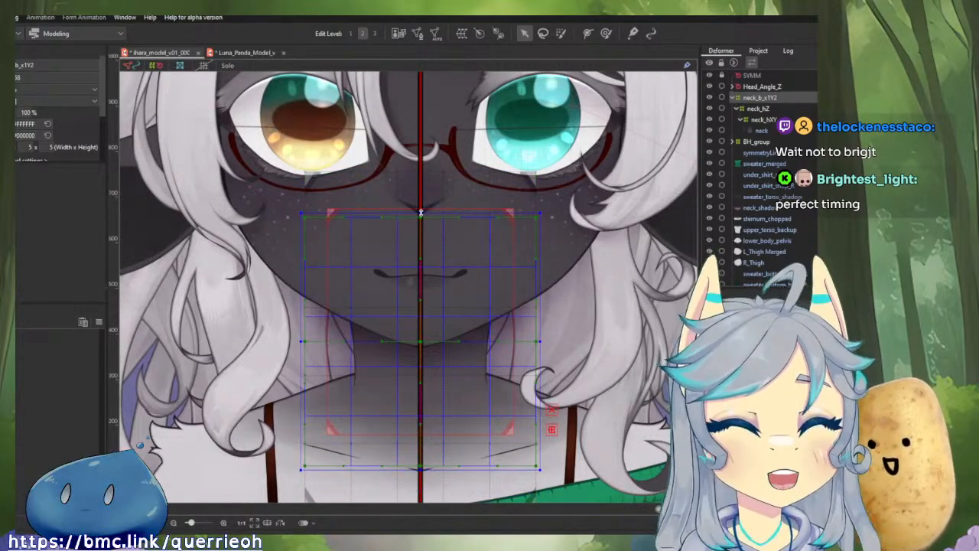
left_click_drag(420, 212, 416, 131)
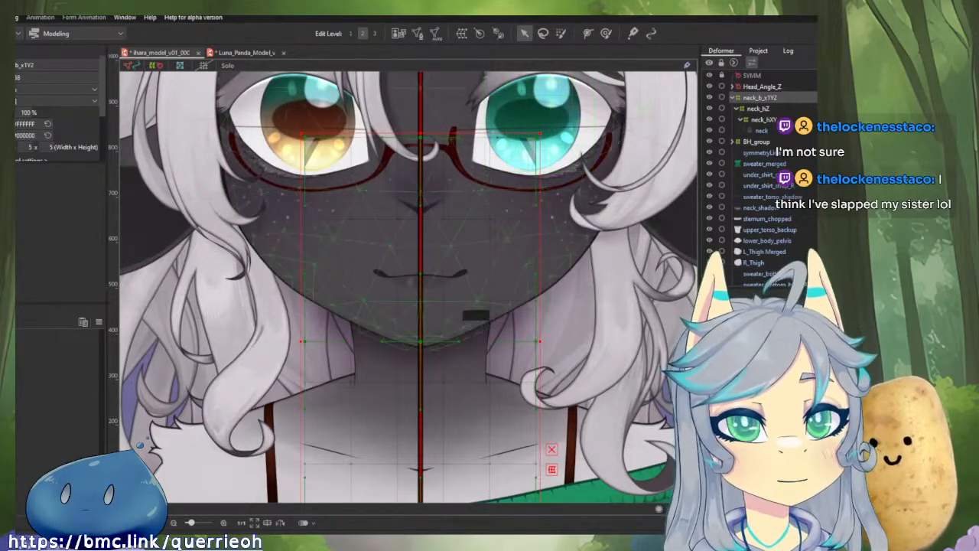
scroll(444, 291, "down", 4)
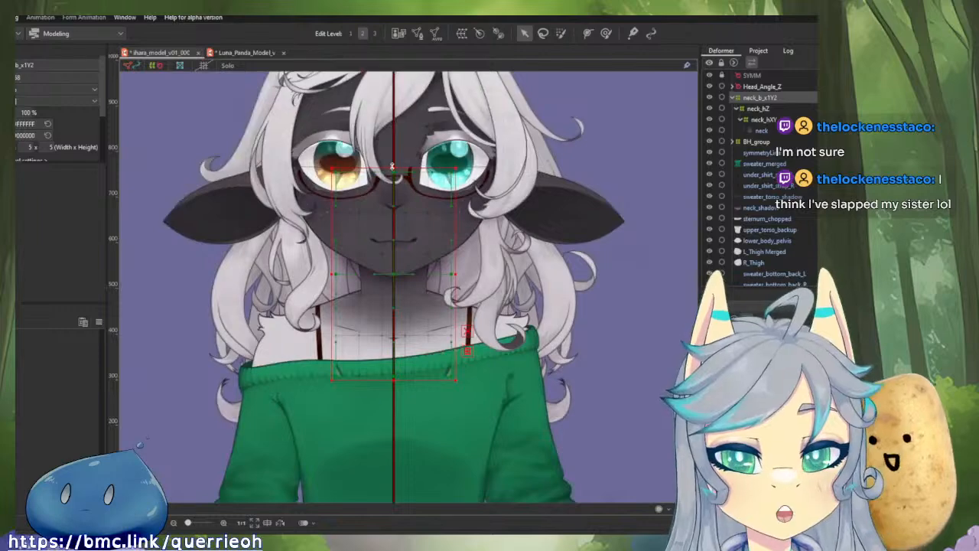
left_click_drag(393, 166, 404, 192)
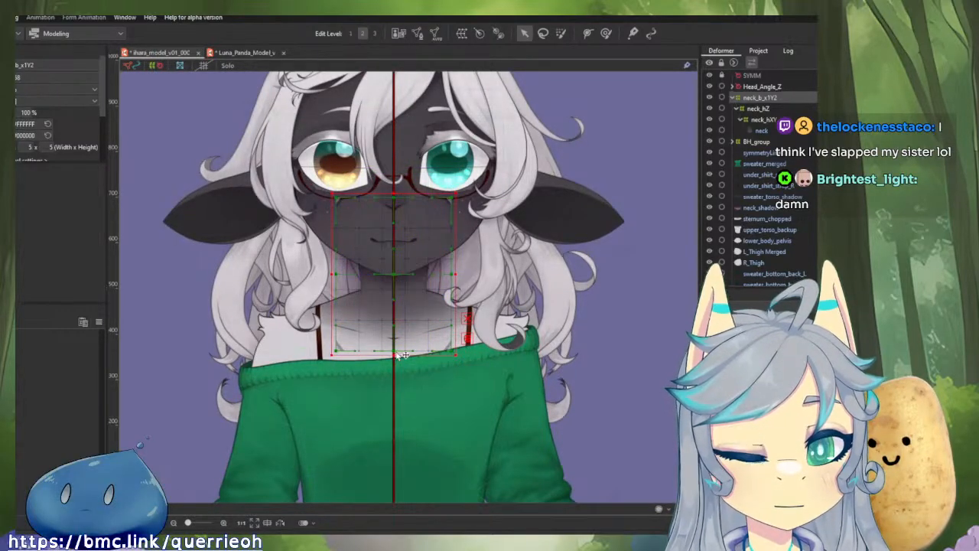
left_click_drag(395, 354, 396, 327)
scroll(390, 285, "up", 3)
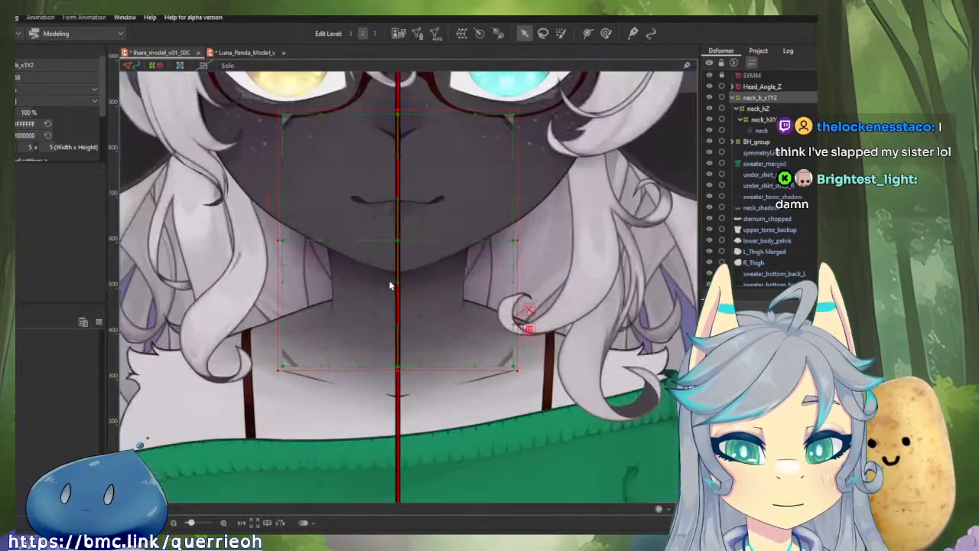
Step: Select the two curly side hair strands mh_R_1a and mh_R_2a together beside the face
scroll(387, 316, "down", 3)
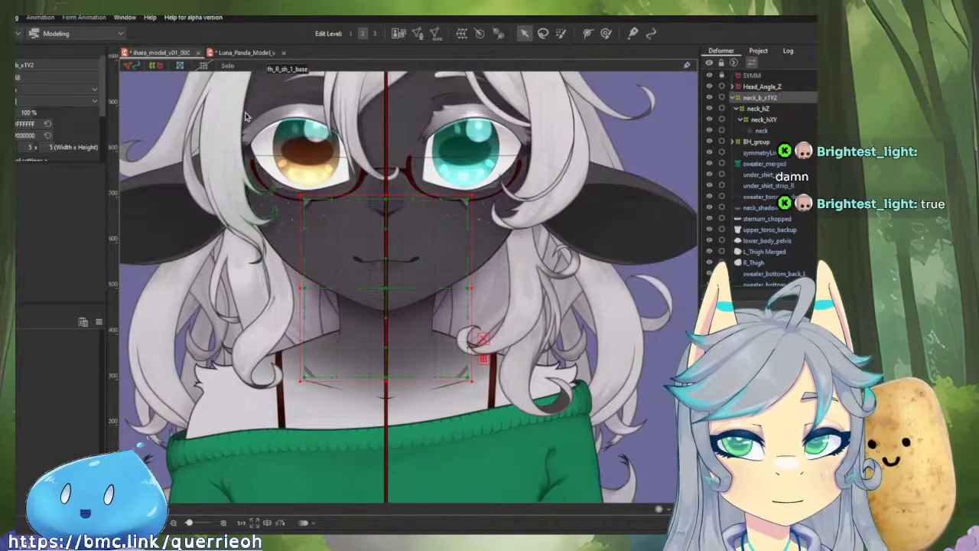
scroll(536, 195, "down", 2)
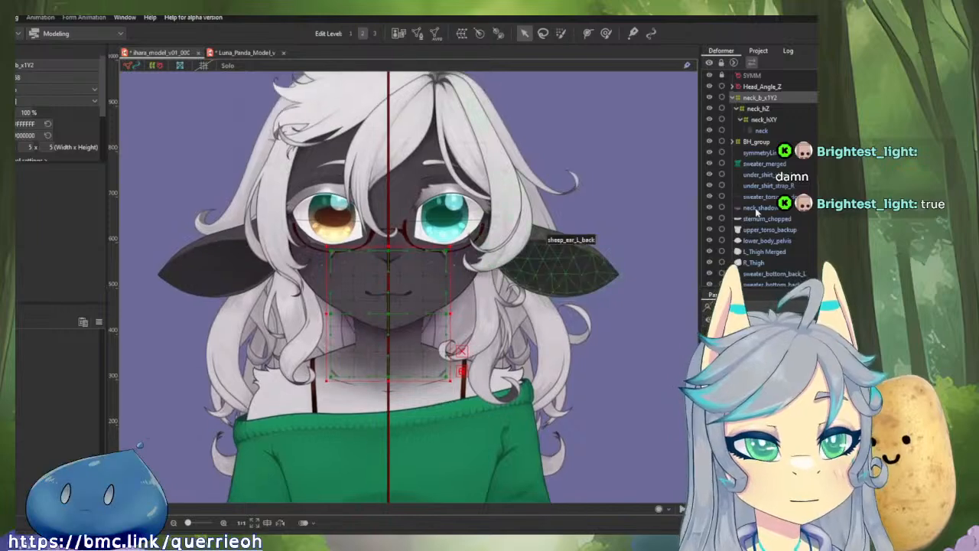
scroll(767, 156, "down", 4)
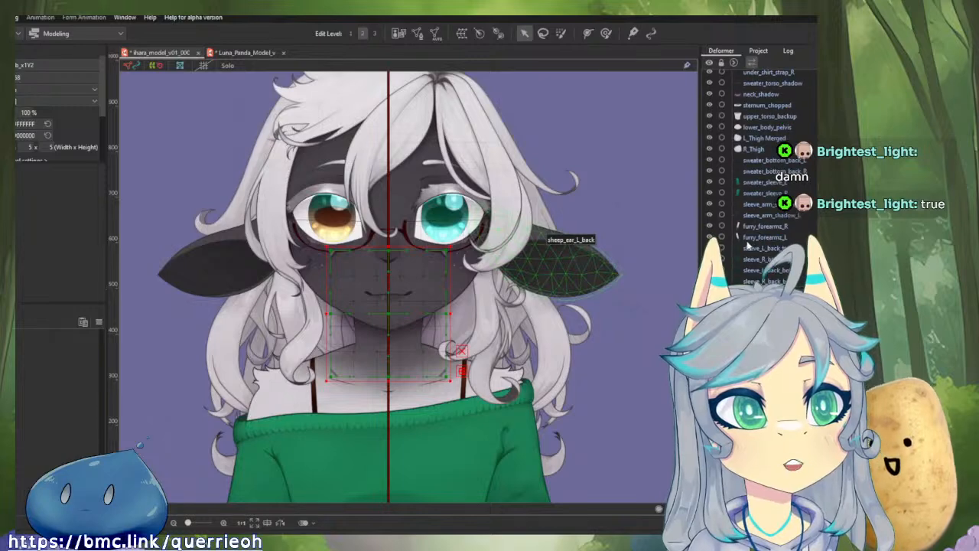
scroll(492, 308, "up", 3)
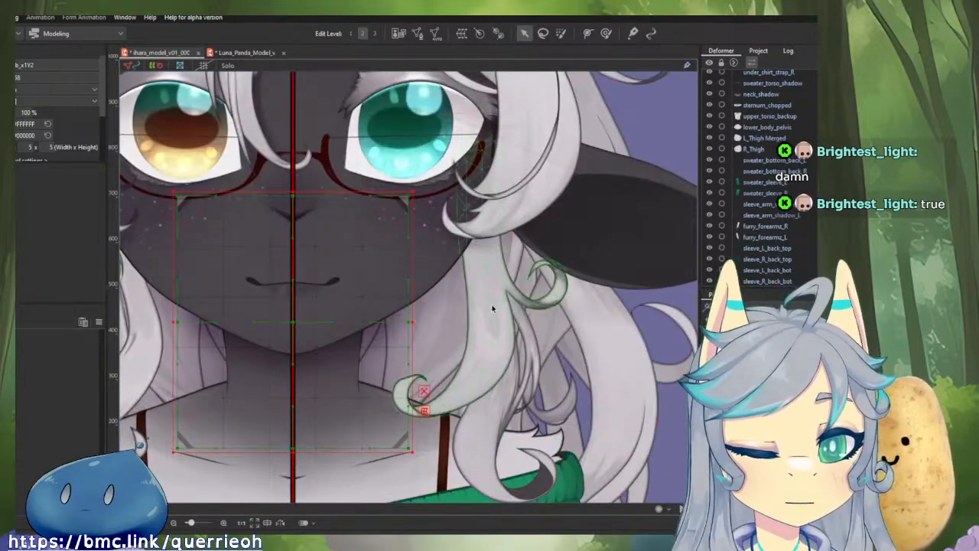
left_click(493, 309)
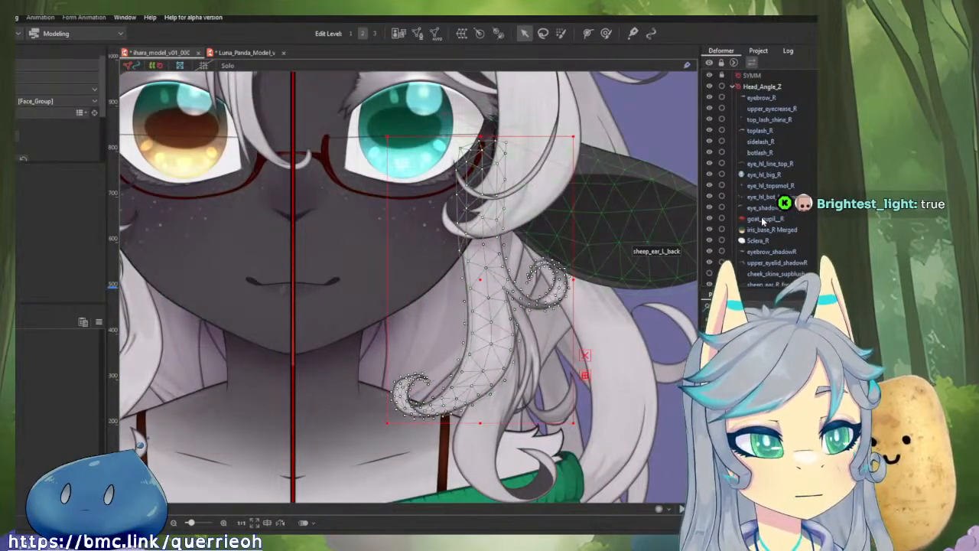
scroll(761, 219, "down", 5)
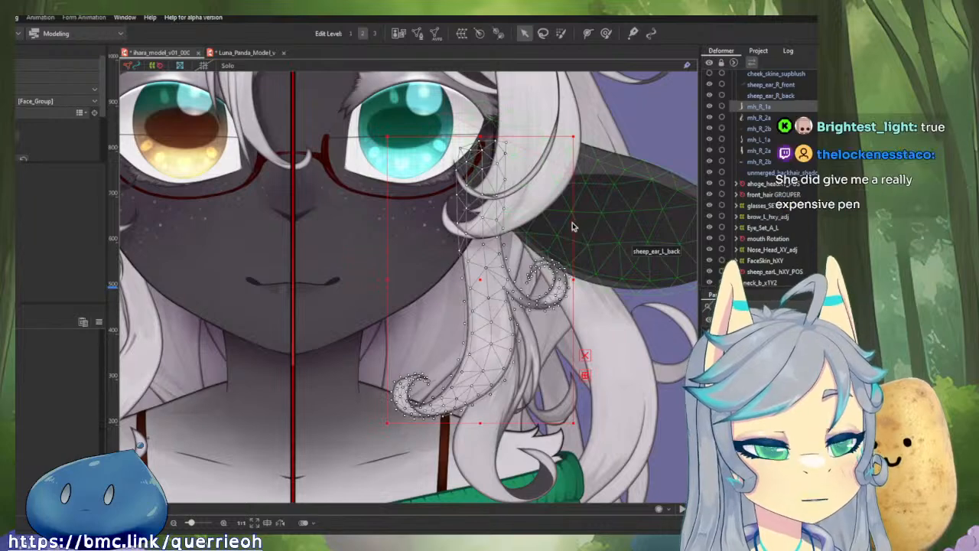
scroll(550, 223, "down", 2)
scroll(524, 348, "up", 2)
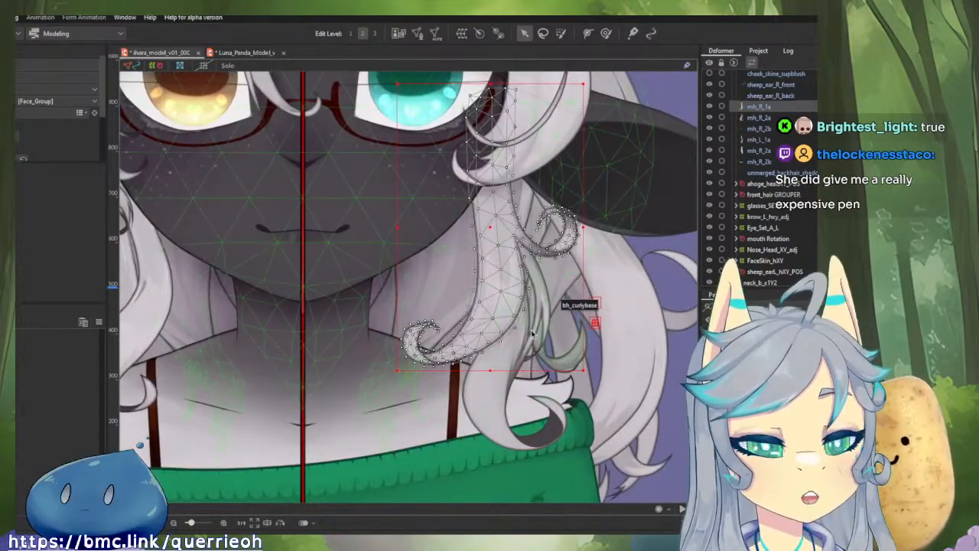
left_click(508, 306)
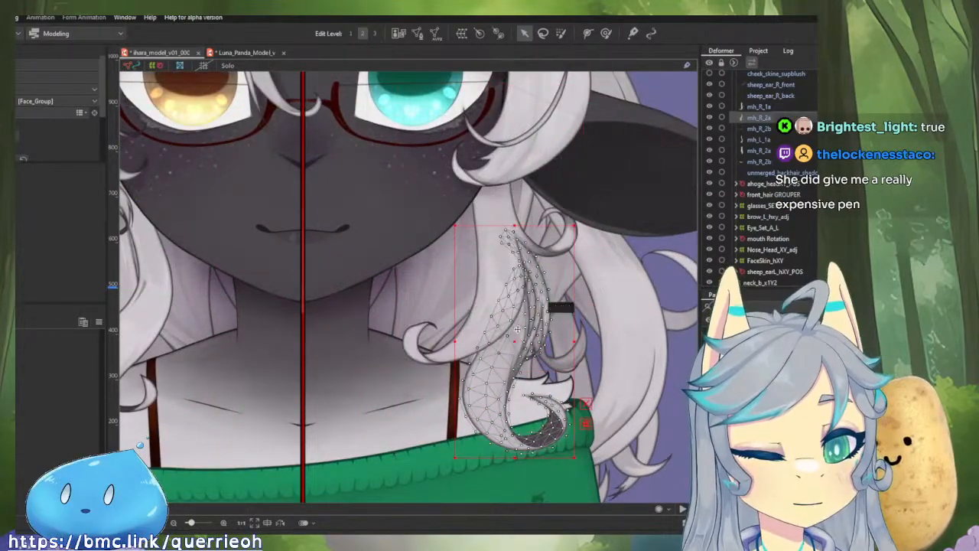
left_click(492, 269, "shift")
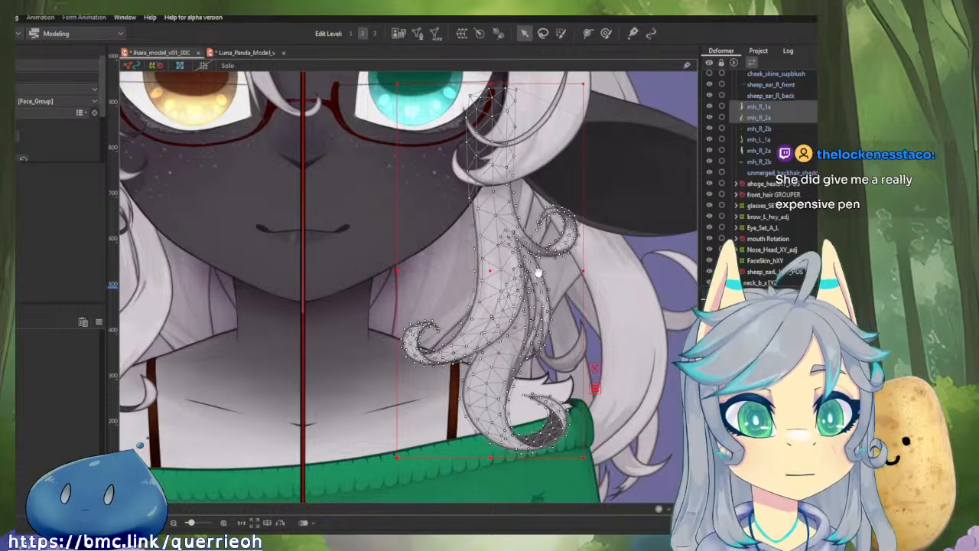
Step: Try moving the two selected hair strands outward over the ear, and undo the move
scroll(539, 273, "down", 2)
left_click_drag(465, 273, 582, 335)
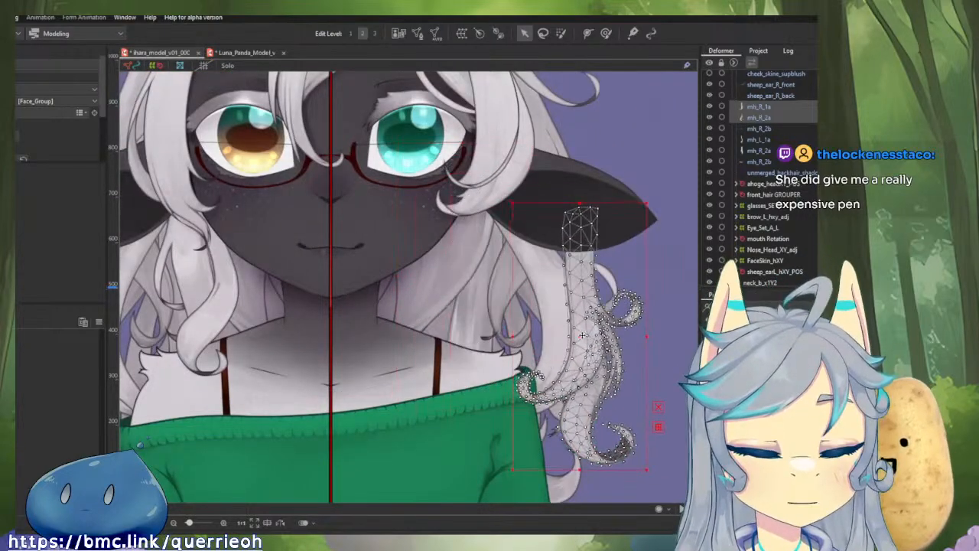
key("ctrl+z")
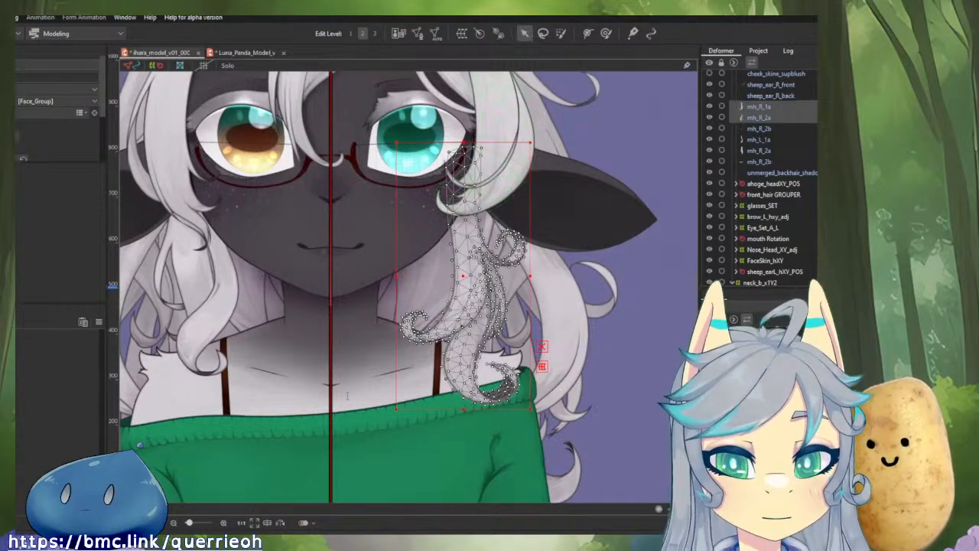
Step: Wrap the two hair strands in nested warp deformers named mh_R_PhysY, mh_R_PhysXZ and mh_R_hXY
left_click(365, 364)
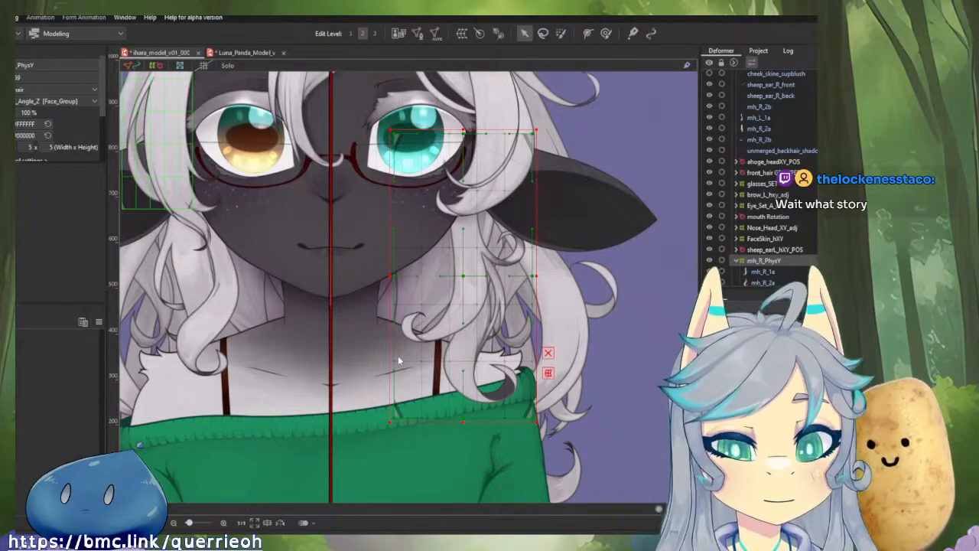
left_click(397, 321)
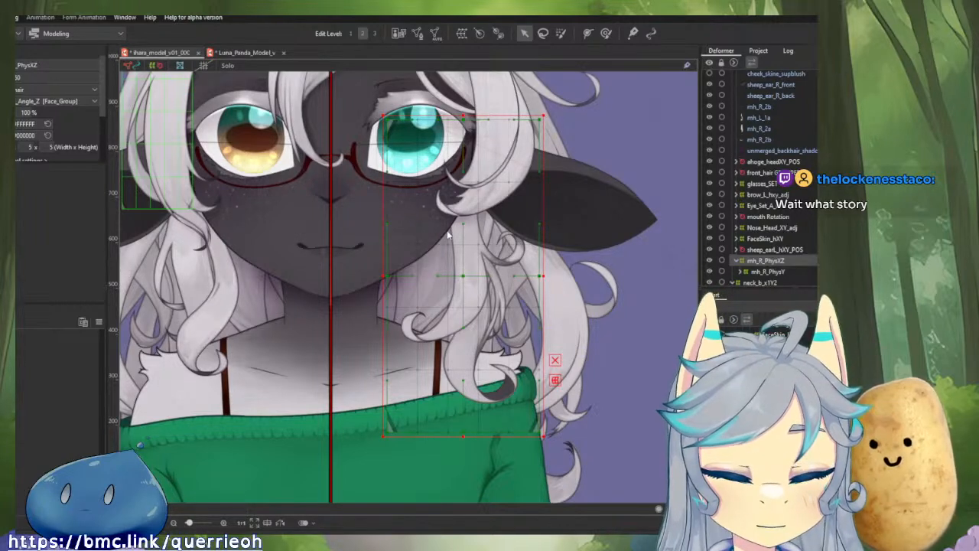
left_click(399, 366)
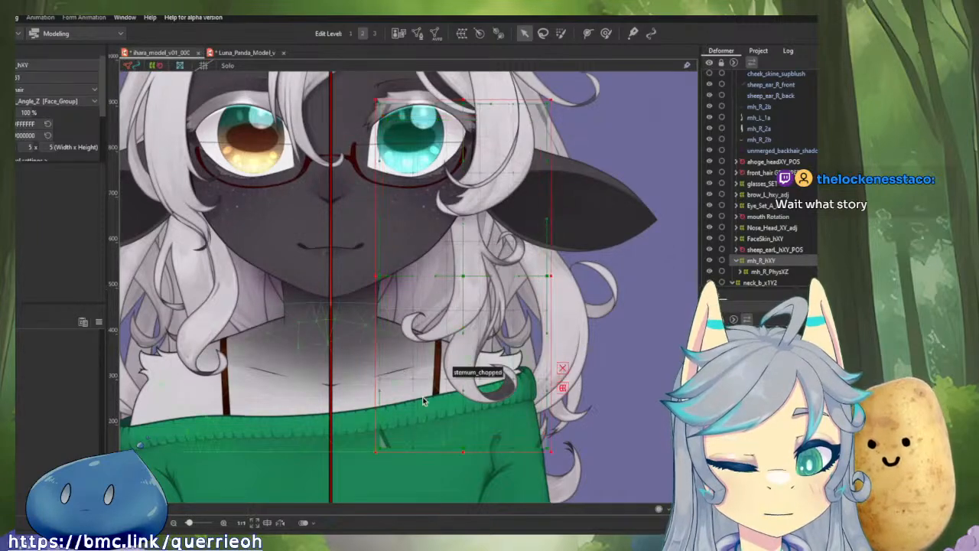
Step: Switch to the Luna_Panda_Model file and examine the nested warp deformers of the hoodie's L string
left_click(245, 52)
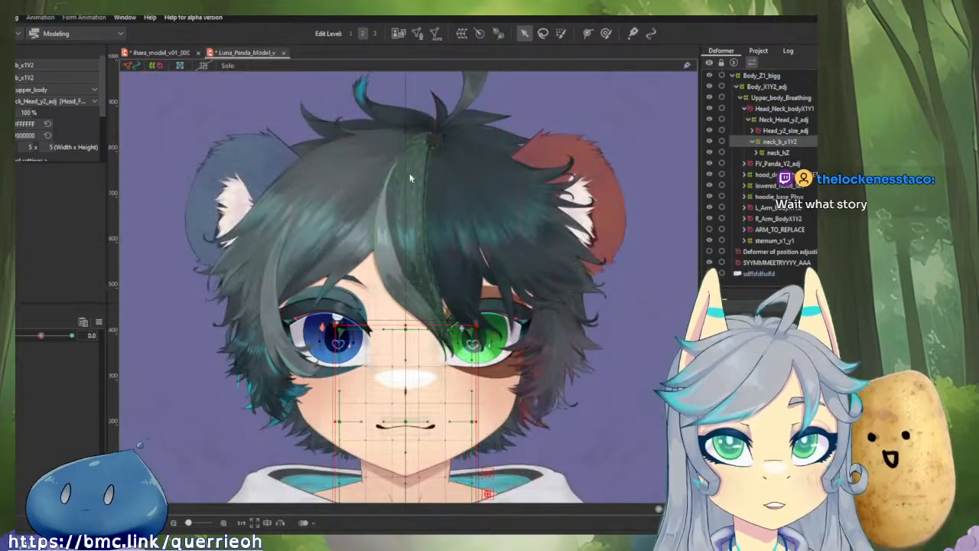
scroll(409, 173, "down", 3)
left_click(388, 306)
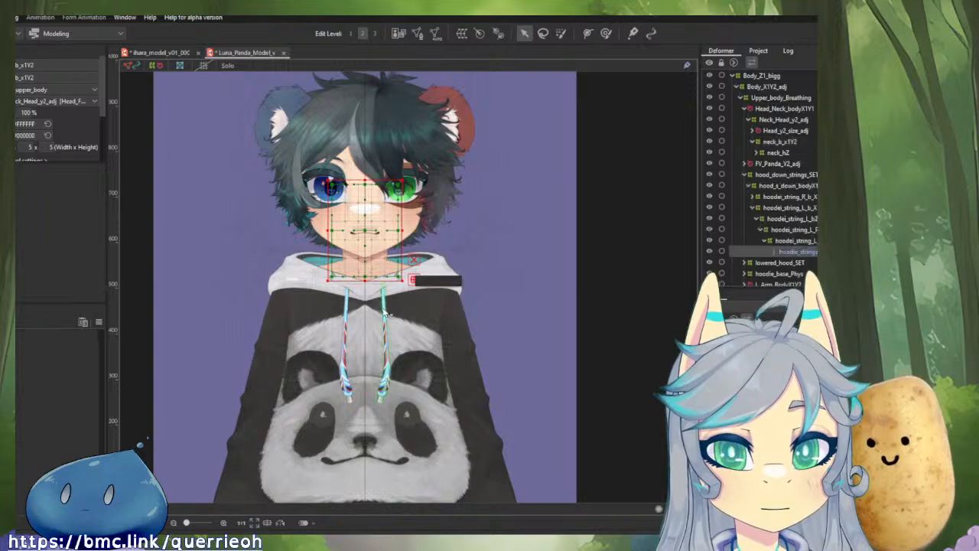
left_click(793, 219)
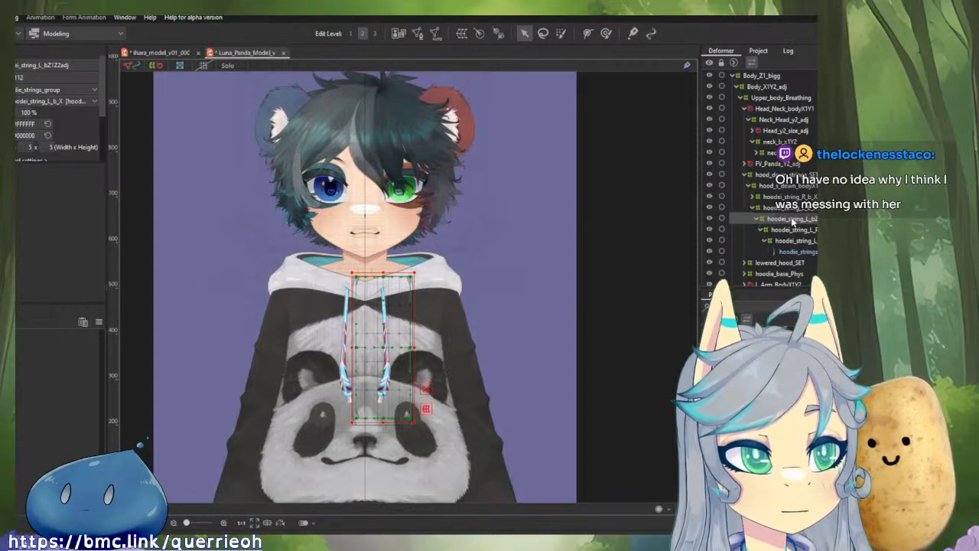
left_click(793, 208)
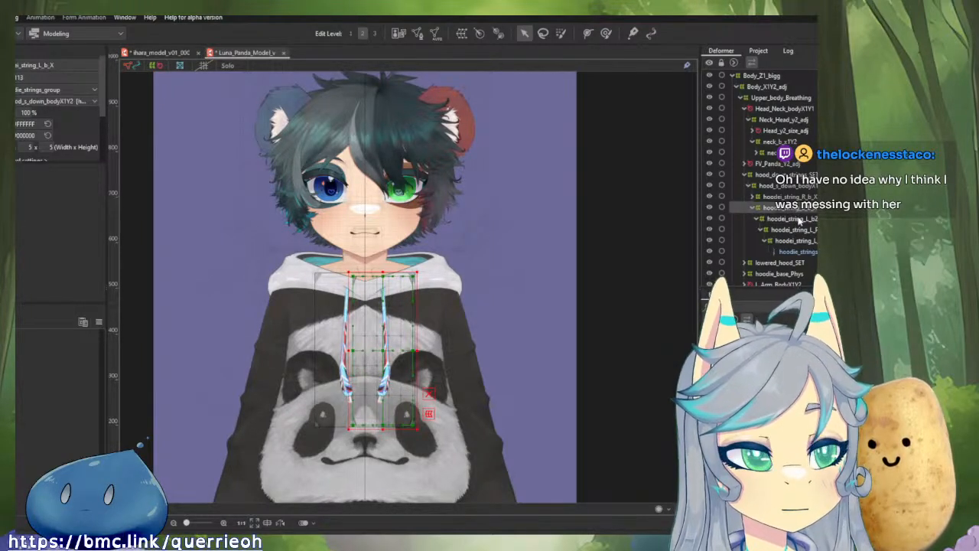
Step: Try moving the hoodie's L string deformer sideways away from the chest, and undo the move
left_click_drag(398, 352, 489, 351)
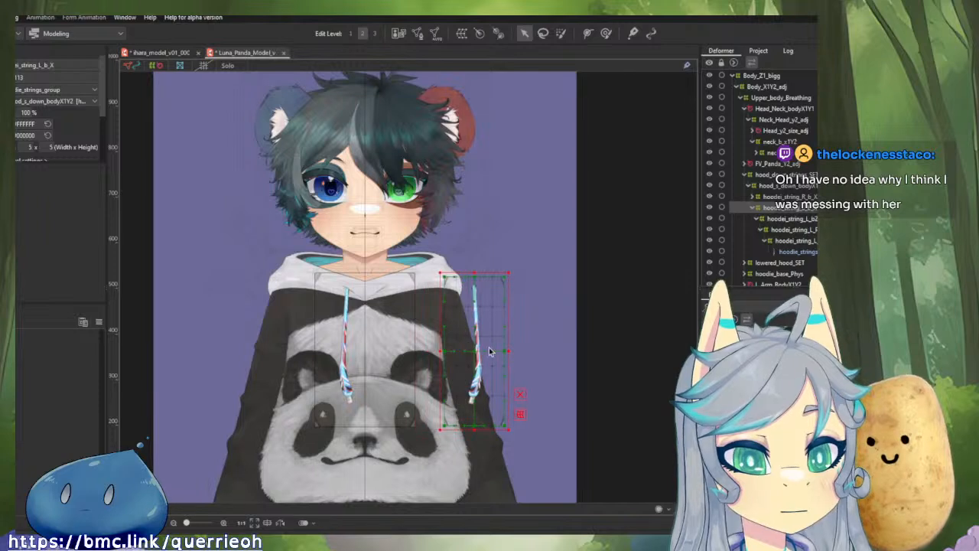
key("ctrl+z")
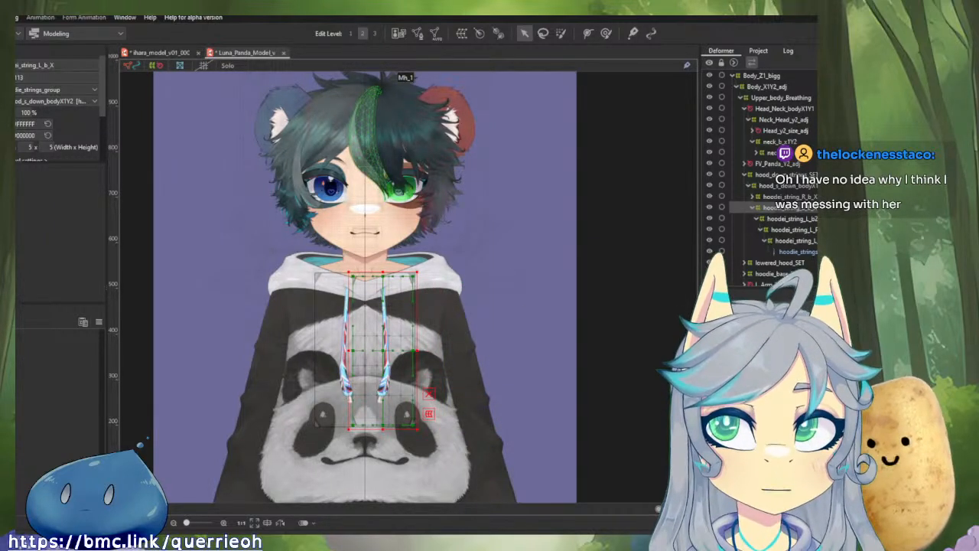
Step: Open the recent file DementuZ_V01_000a.cmo3, examine how its L_Hoodie_String is nested in deformers, and close the file
left_click(16, 16)
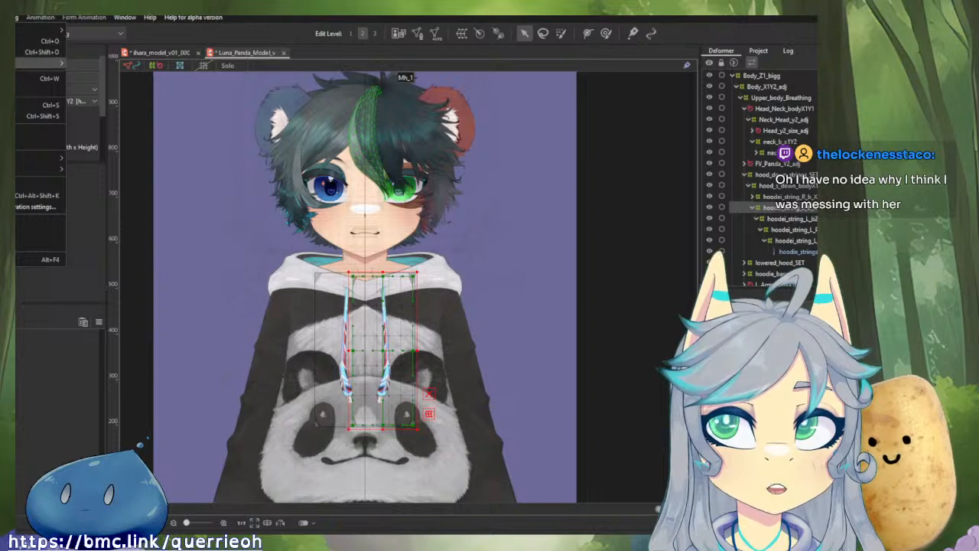
mouse_move(38, 63)
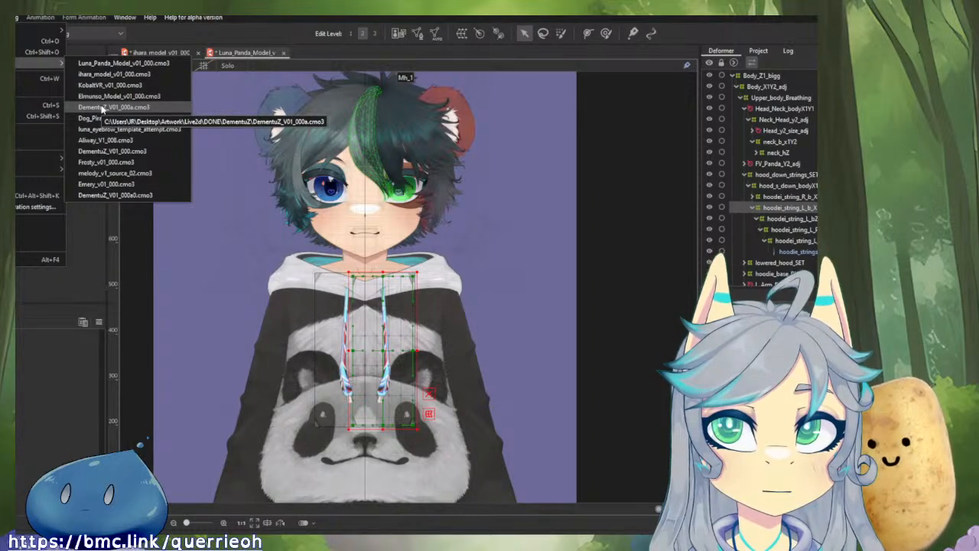
left_click(222, 195)
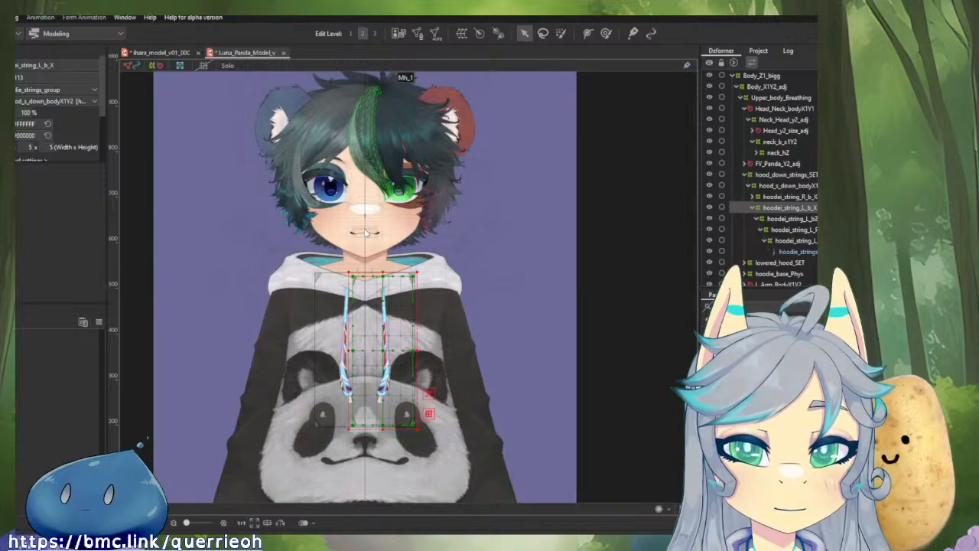
left_click(2, 17)
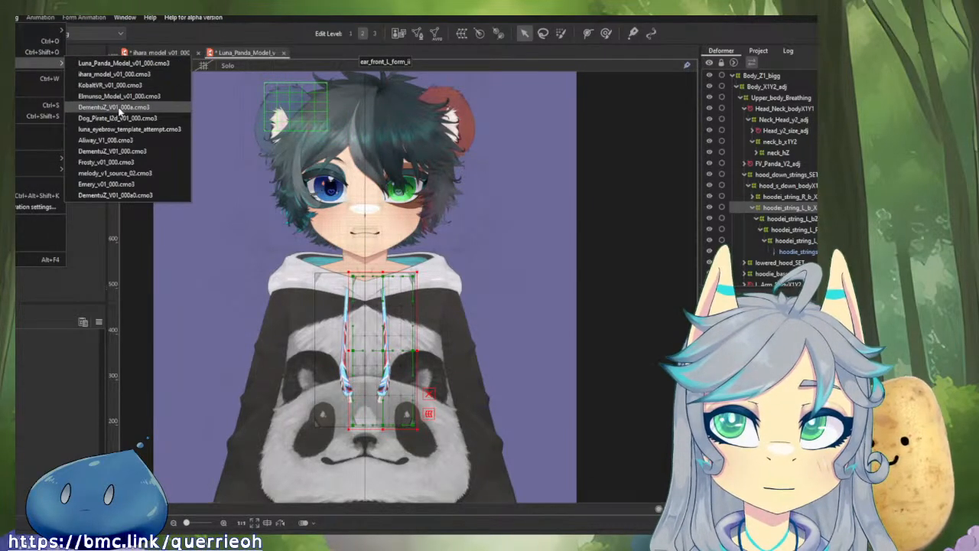
left_click(120, 108)
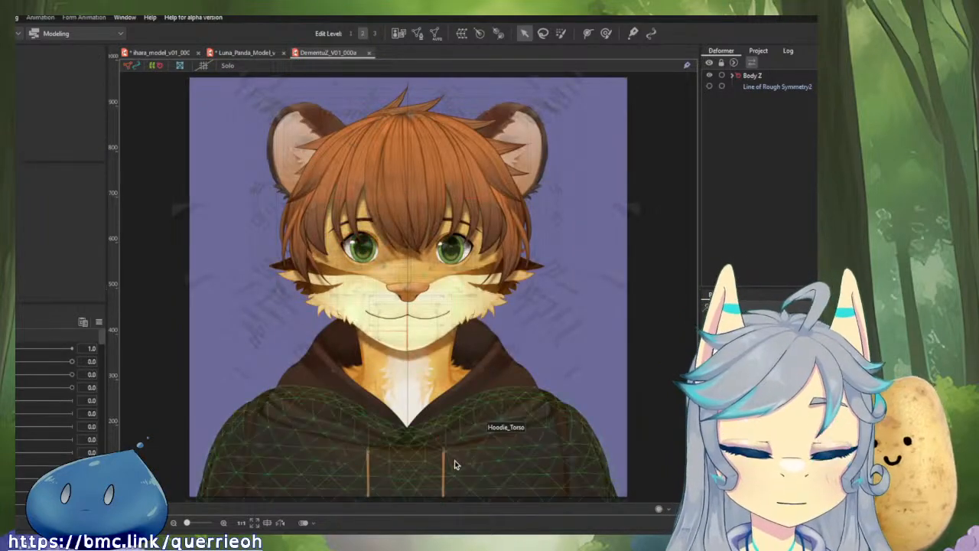
left_click(443, 465)
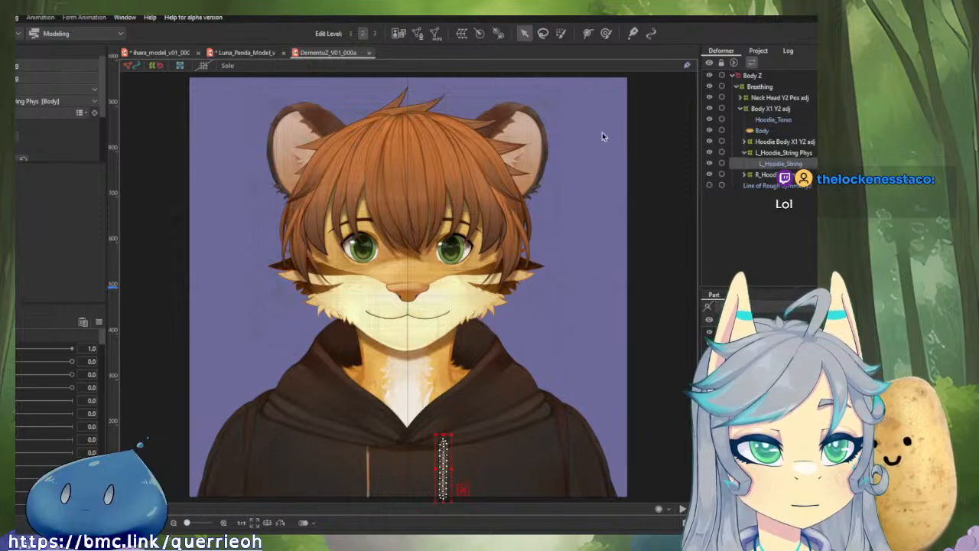
scroll(602, 132, "up", 2)
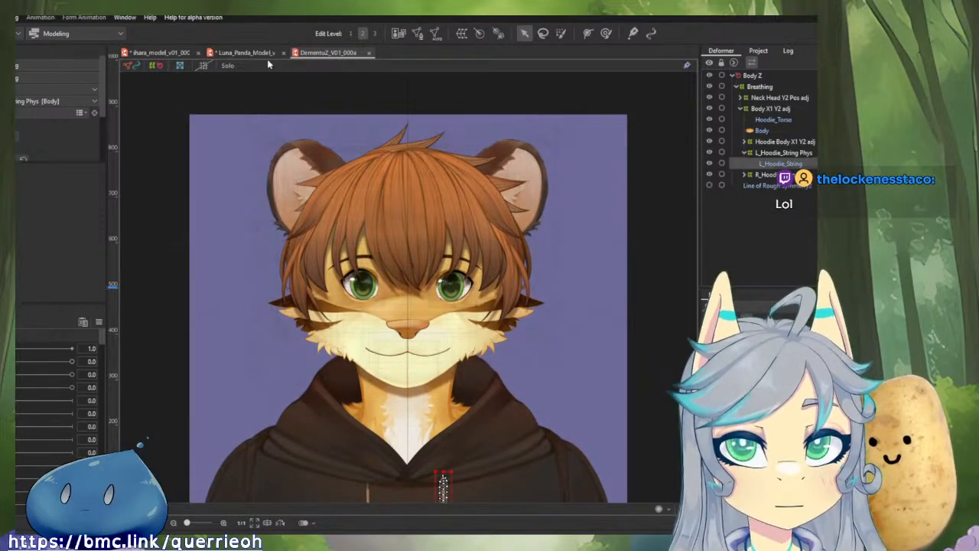
key("ctrl+w")
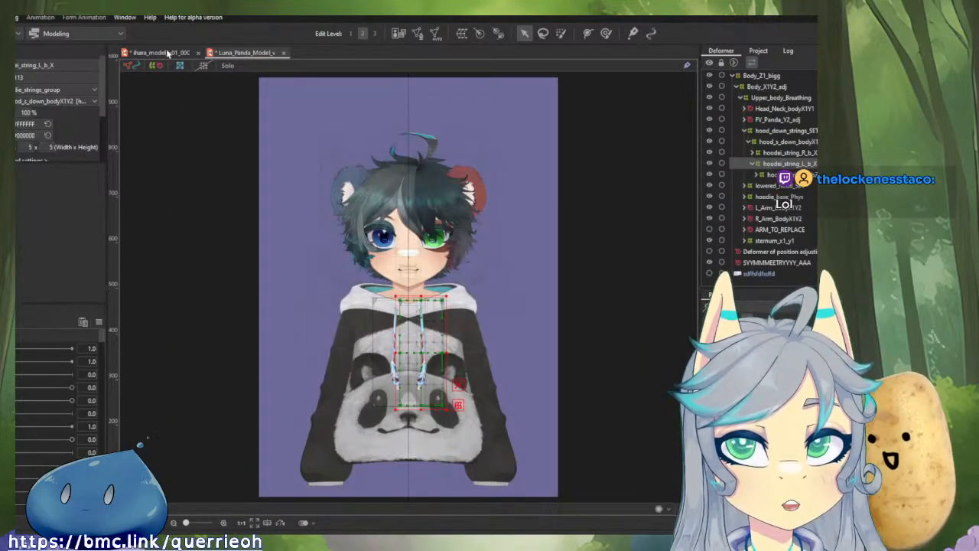
Step: Return to the ihara model and wrap mh_R_hXY in a parent warp deformer named mh_R_hZbZadj
left_click(167, 53)
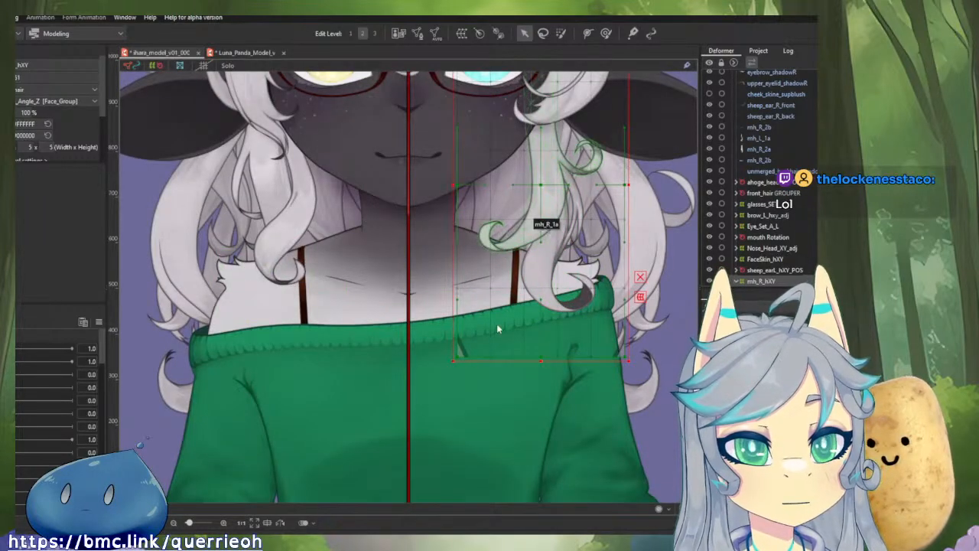
scroll(496, 323, "up", 3)
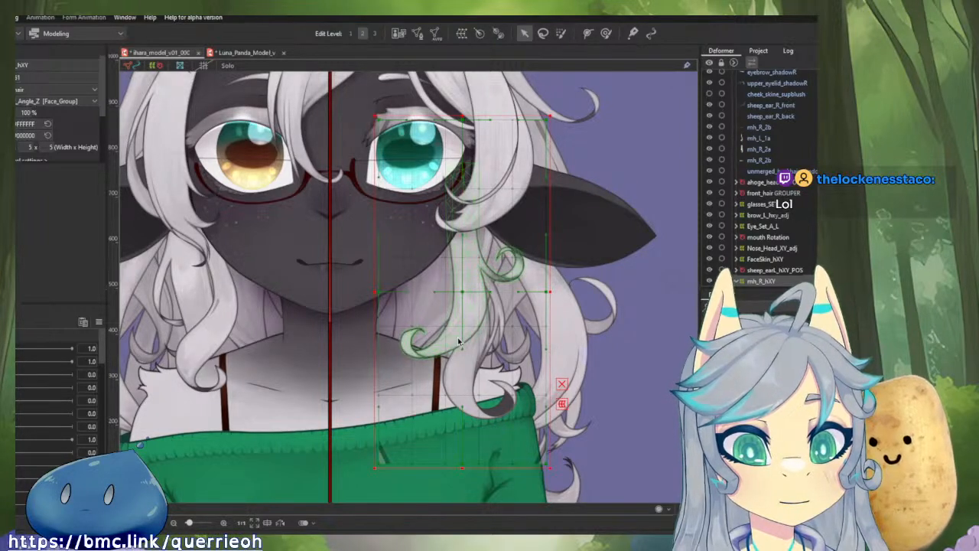
scroll(779, 280, "down", 2)
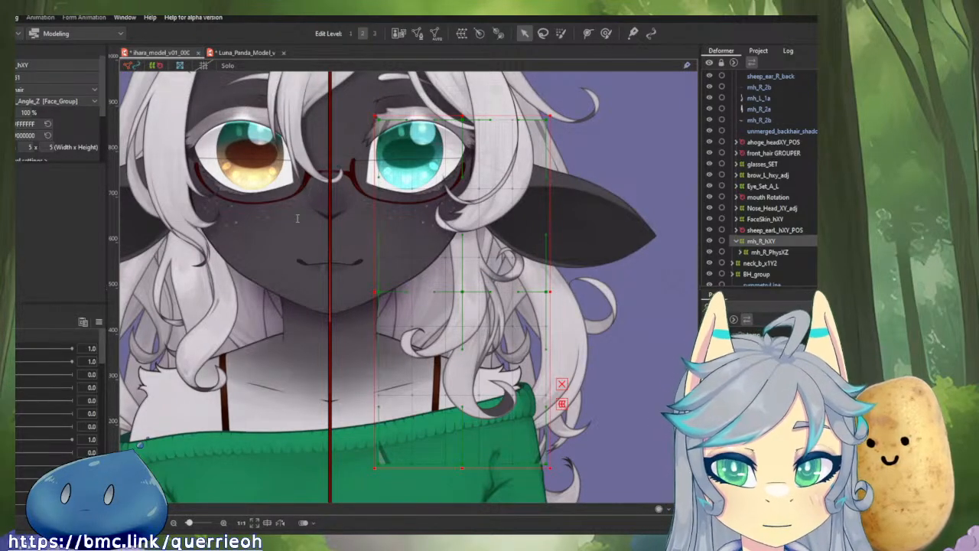
left_click(403, 366)
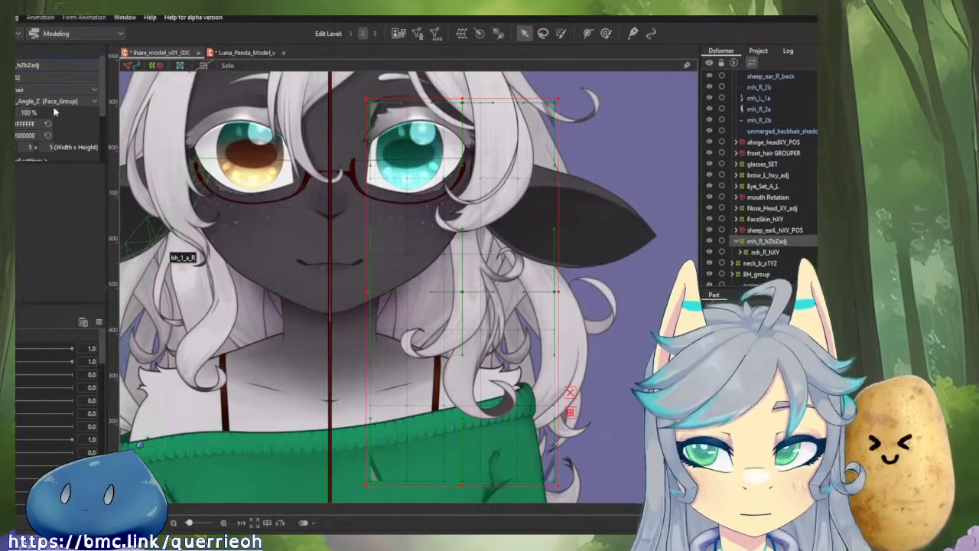
Step: Rename the new parent deformer mh_L_hZbZadj and the deformer nested directly inside it mh_L_hXY
left_click(48, 79)
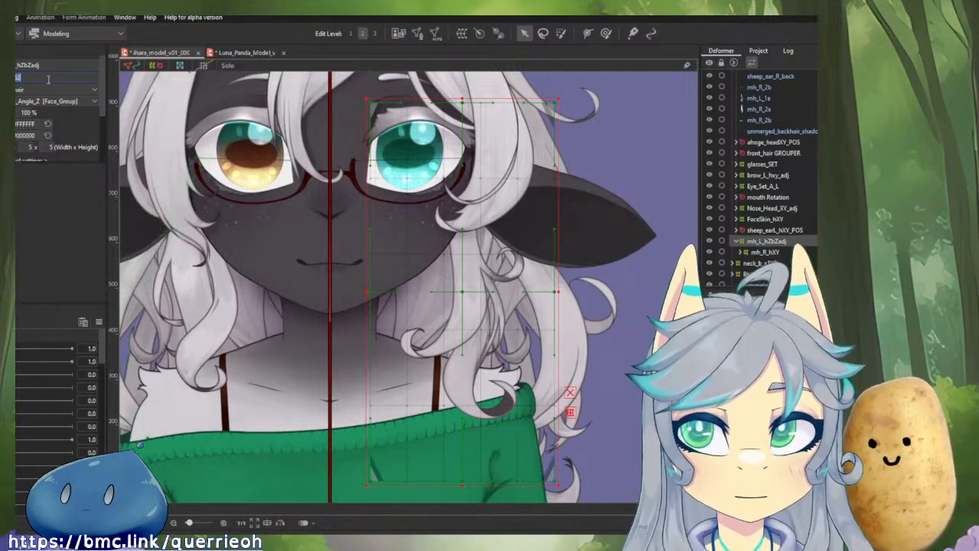
left_click(758, 251)
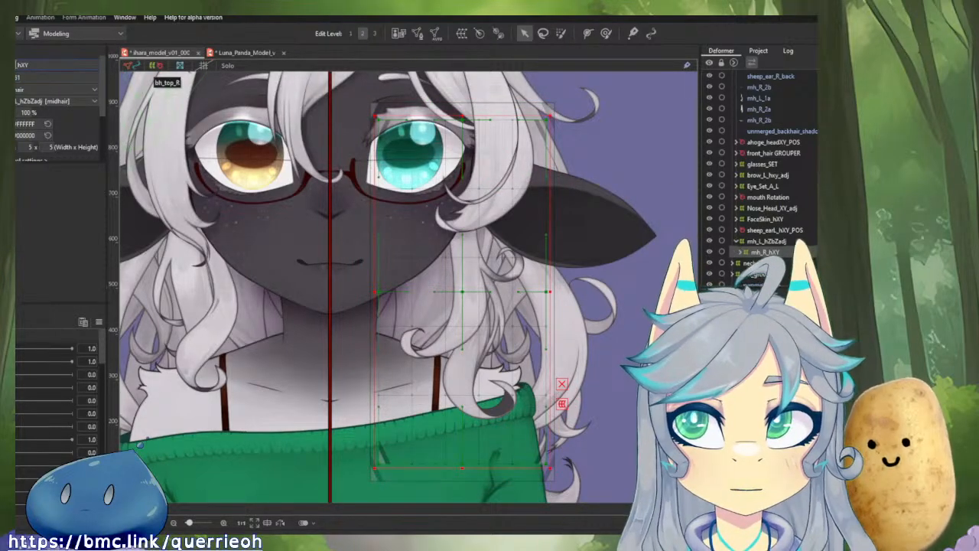
left_click(20, 77)
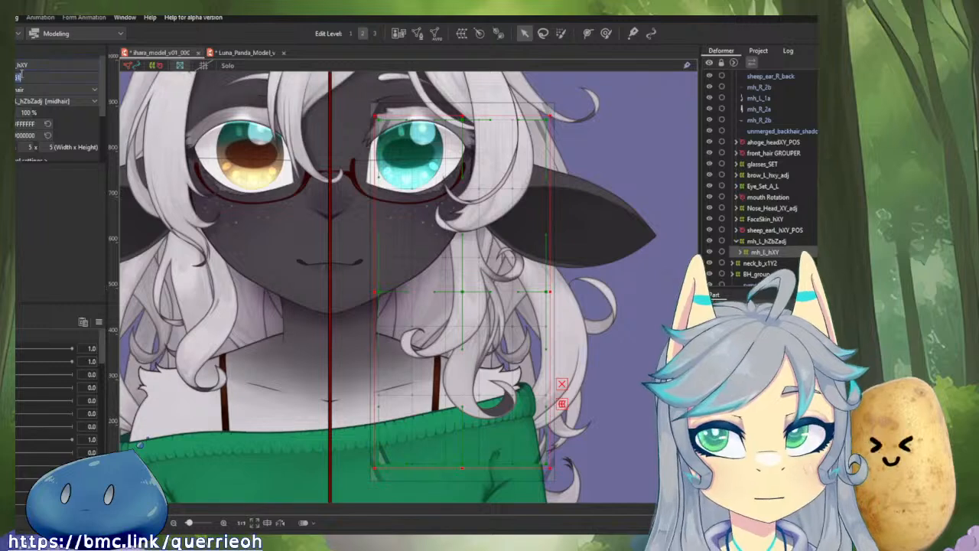
left_click(24, 65)
left_click(35, 76)
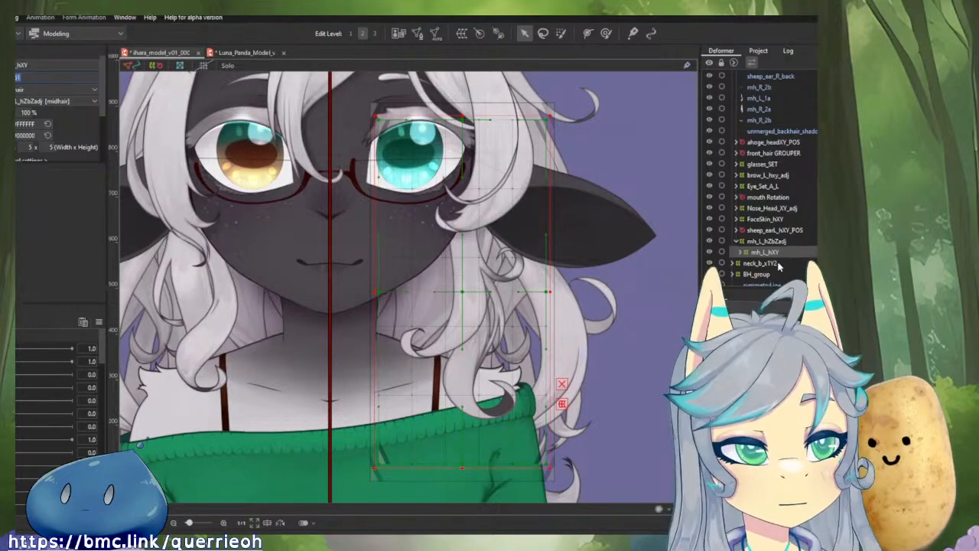
Step: Expand mh_L_hXY and rename the mh_R_PhysXZ deformer inside it mh_L_PhysXZ
double_click(765, 255)
left_click(771, 264)
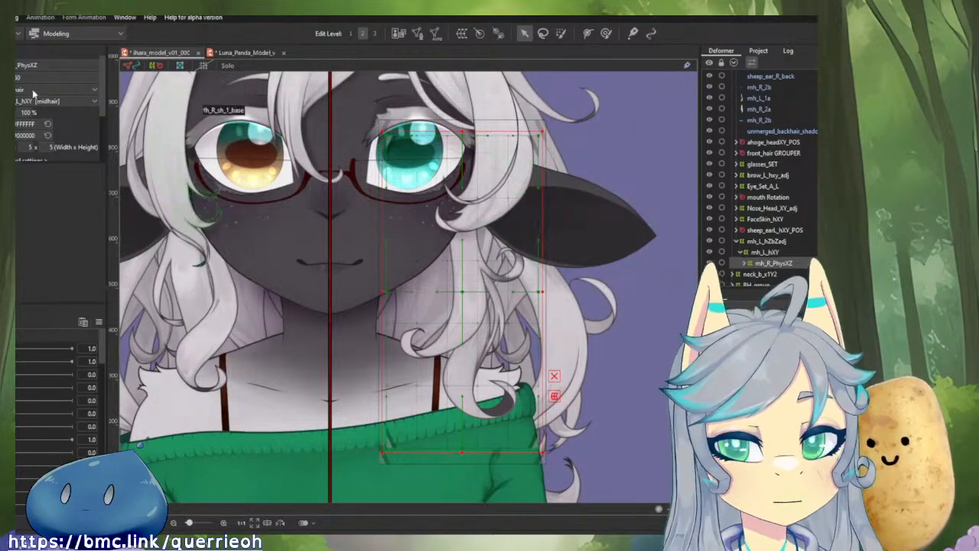
left_click(34, 66)
left_click(17, 65)
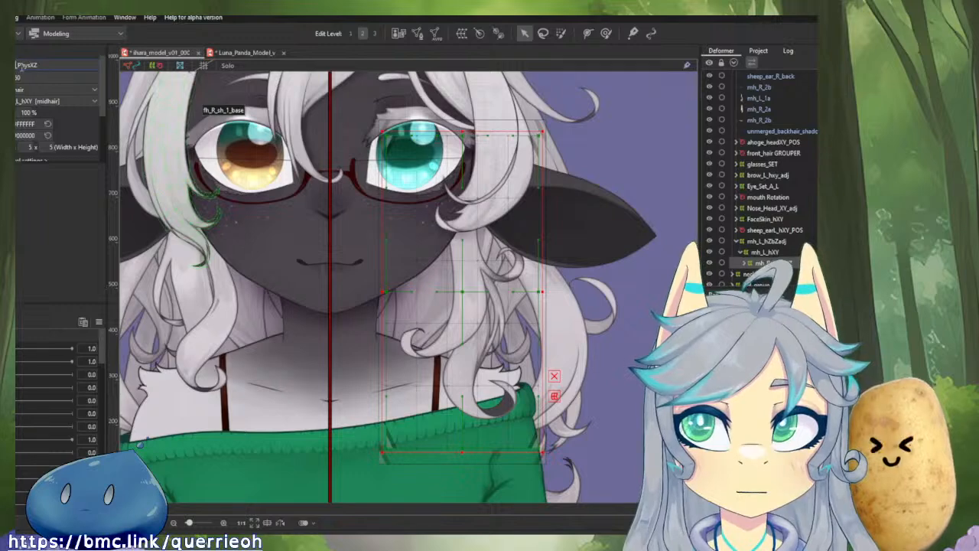
key("BackSpace")
type("L")
key("Return")
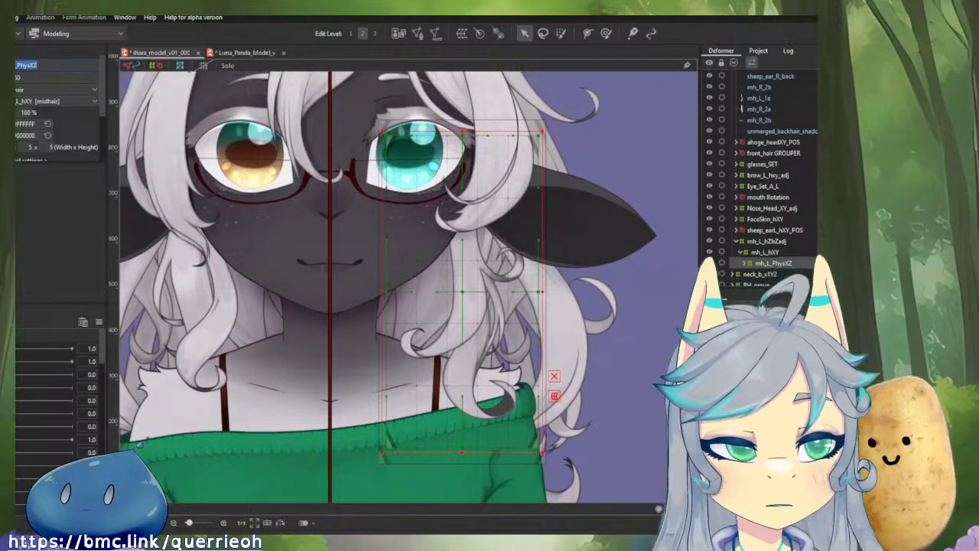
Step: Expand mh_L_PhysXZ and rename the mh_R_PhysY deformer inside it mh_L_PhysY
double_click(755, 264)
left_click(757, 274)
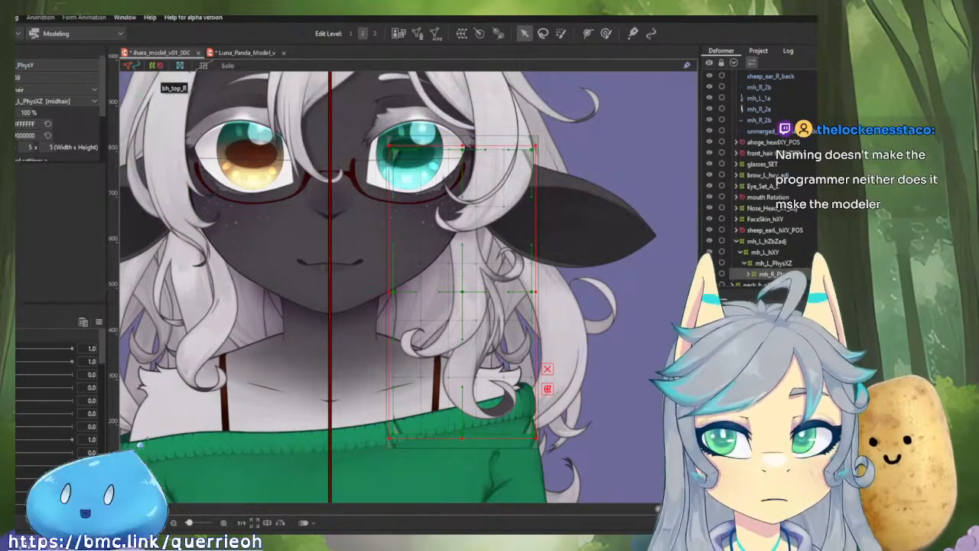
left_click(23, 65)
left_click(17, 65)
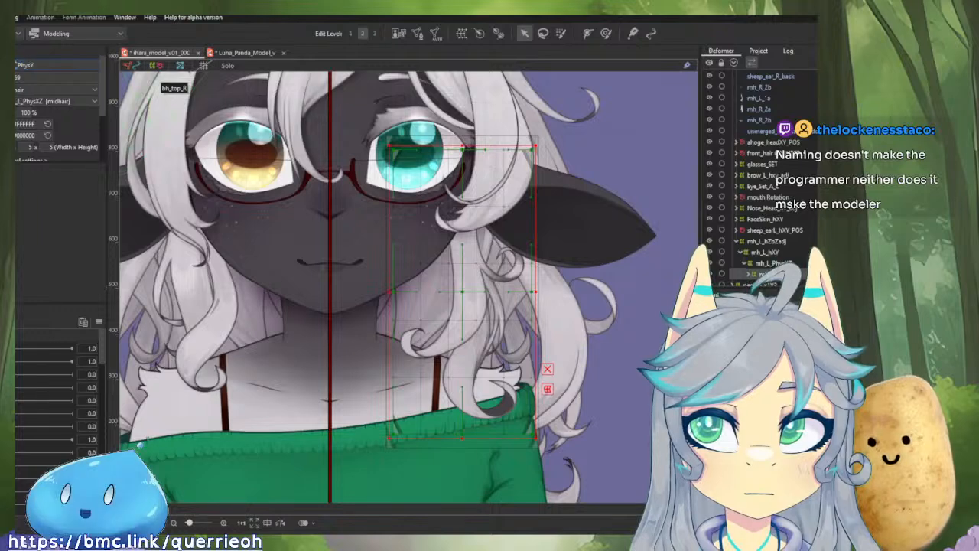
key("BackSpace")
type("L")
key("Return")
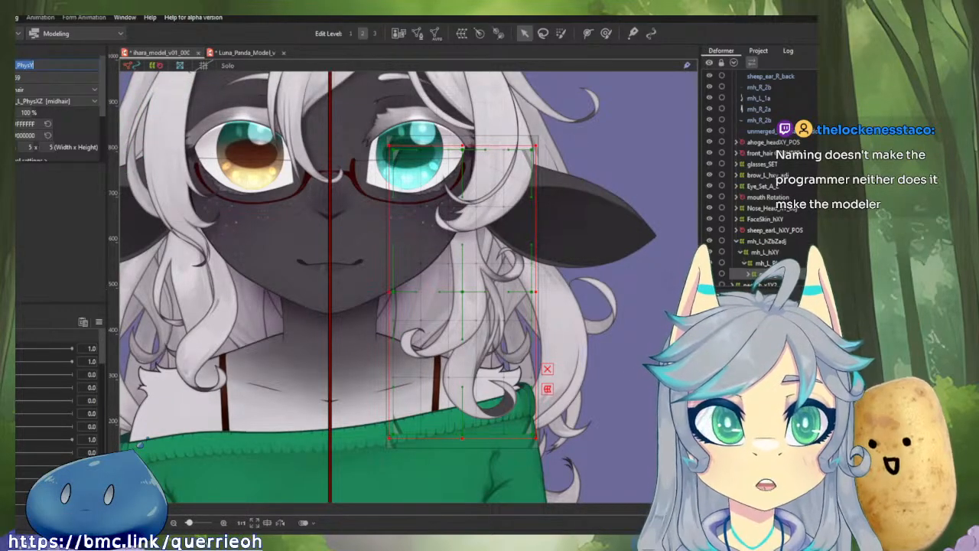
Step: Rename the curly strand mh_R_1a inside mh_L_PhysY as mh_L_1a, and its counterpart across the face as mh_R_1a
scroll(796, 252, "down", 2)
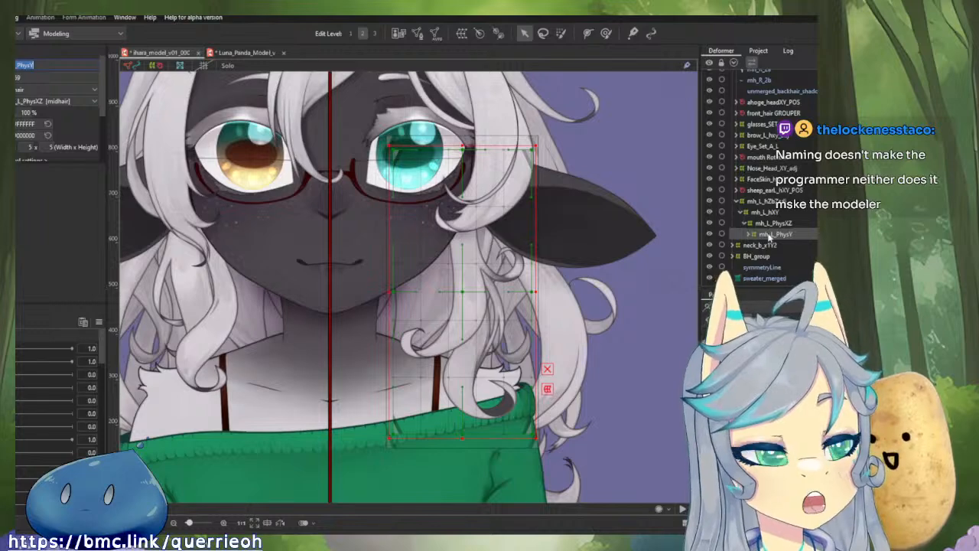
left_click(748, 234)
left_click(774, 245)
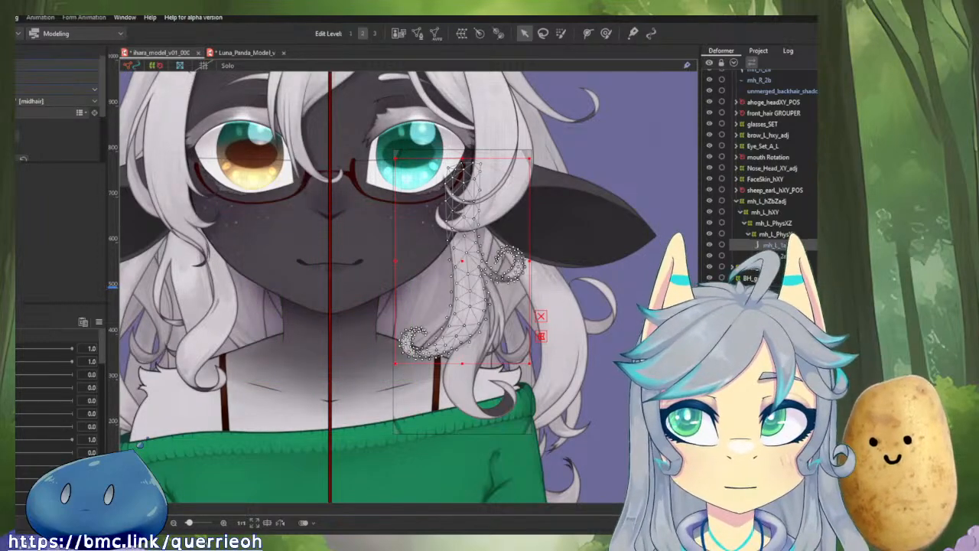
left_click(219, 323)
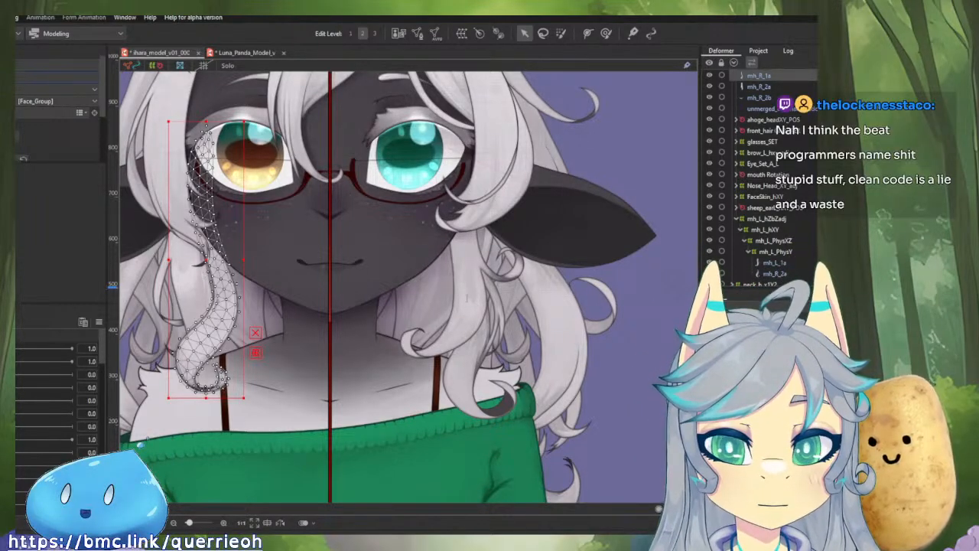
left_click(466, 301)
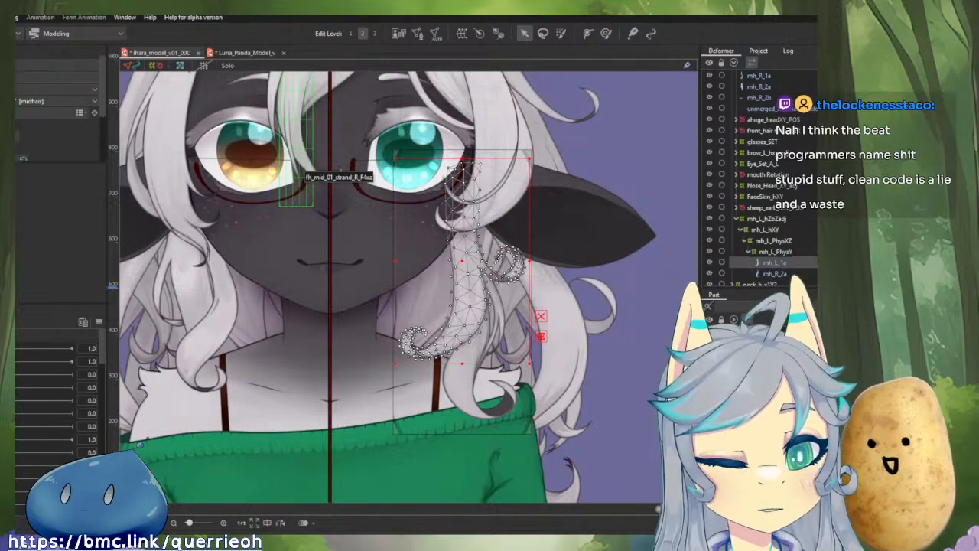
Step: Switch to Krita, open the recent file ihara_source_v01_003.kra, and bring the face and side hair into close view
key("alt+Tab")
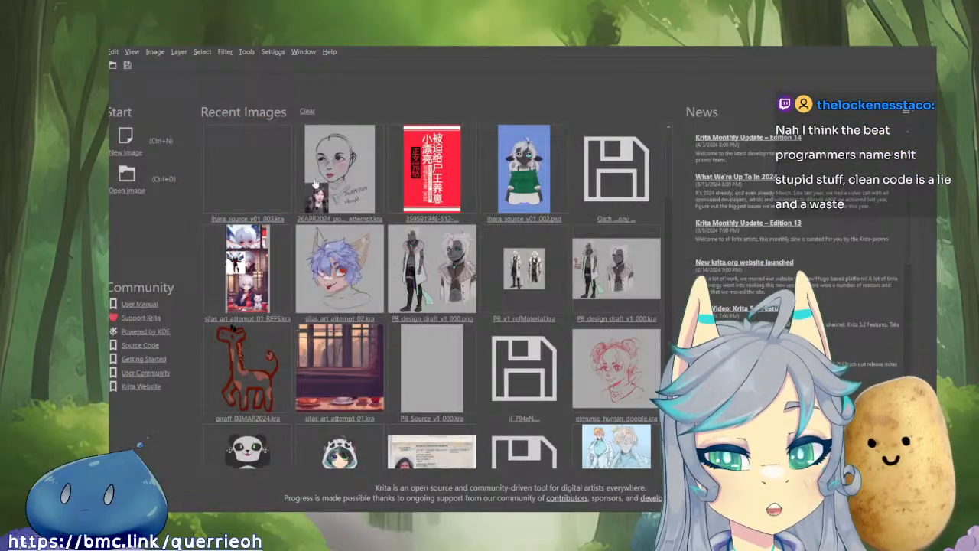
left_click(239, 179)
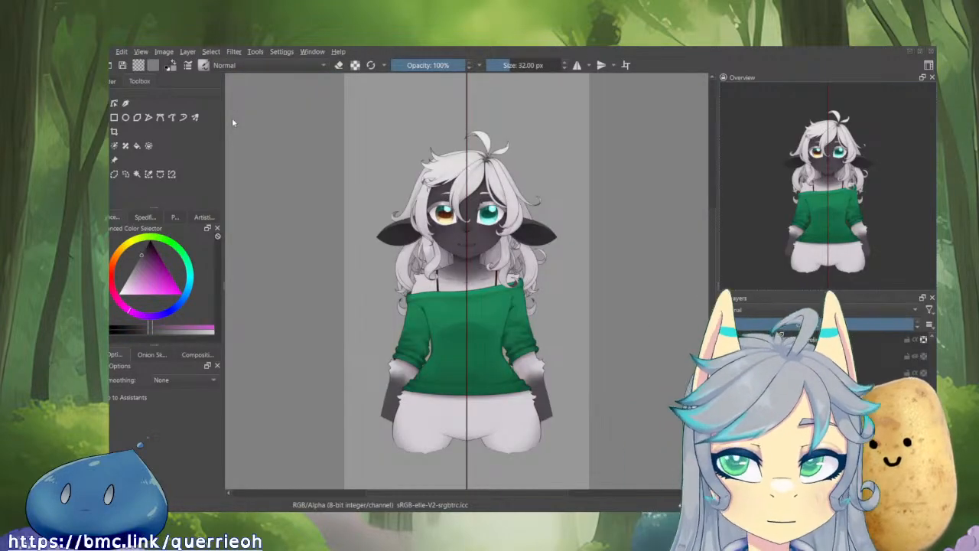
scroll(515, 238, "up", 3)
left_click_drag(530, 242, 627, 335)
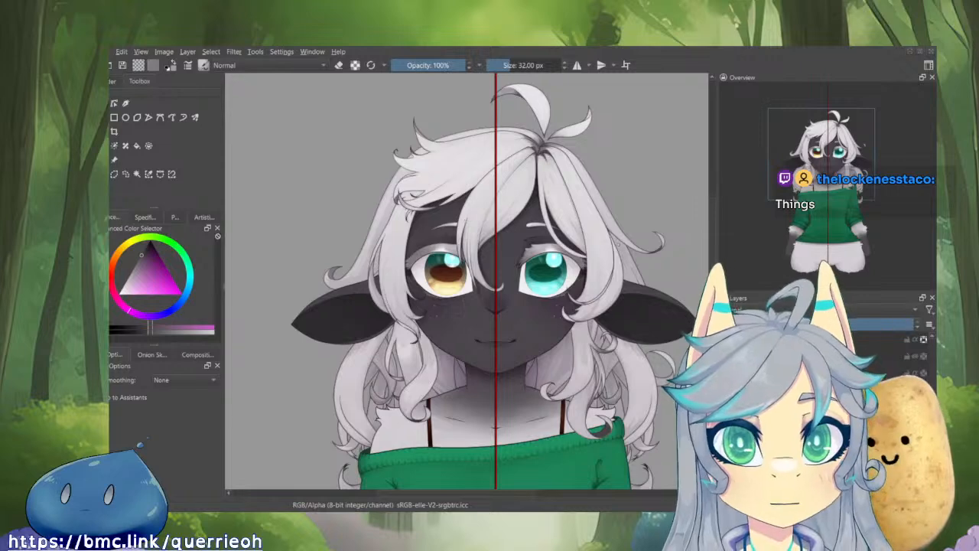
left_click_drag(549, 349, 547, 271)
scroll(548, 272, "up", 1)
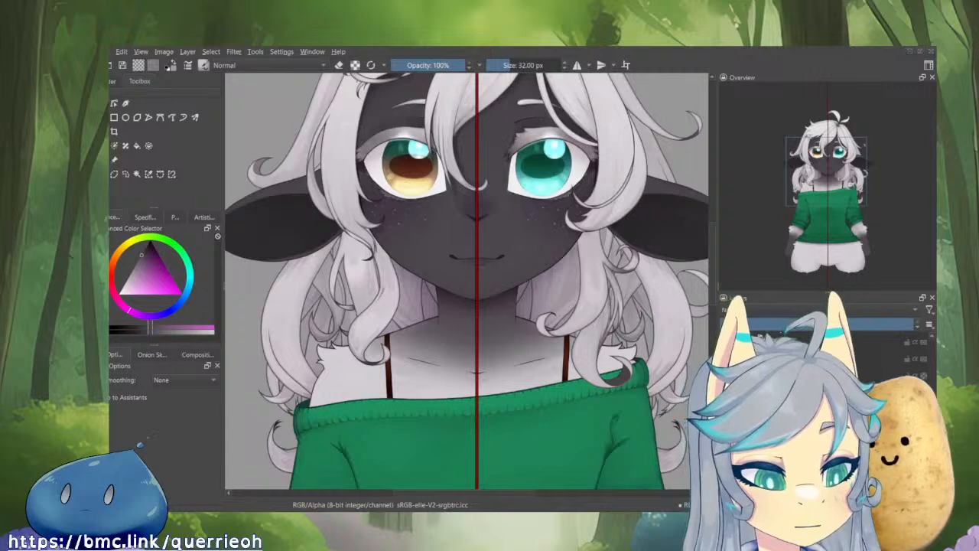
Step: Toggle isolation of the active layer on and off to identify which side hair strand it holds
key("alt+i")
key("alt+i")
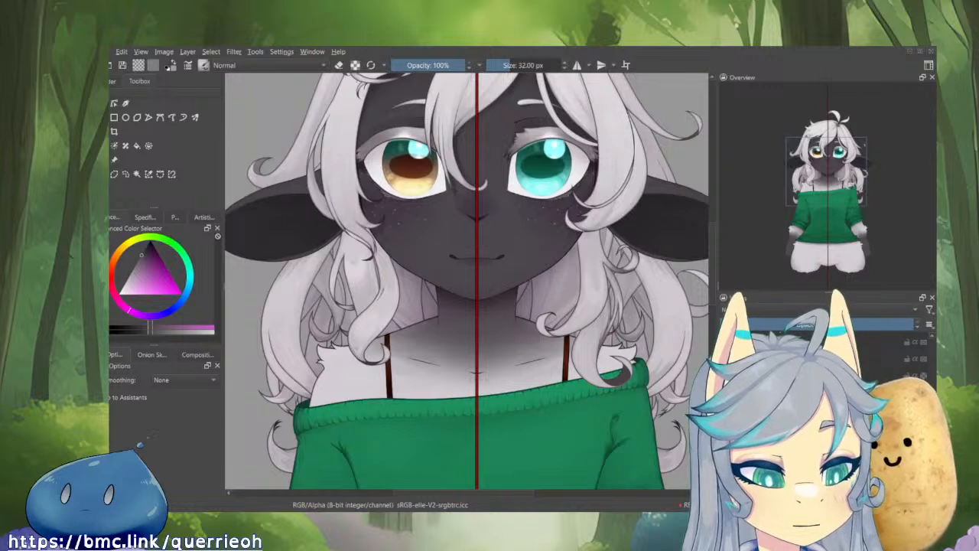
key("alt+i")
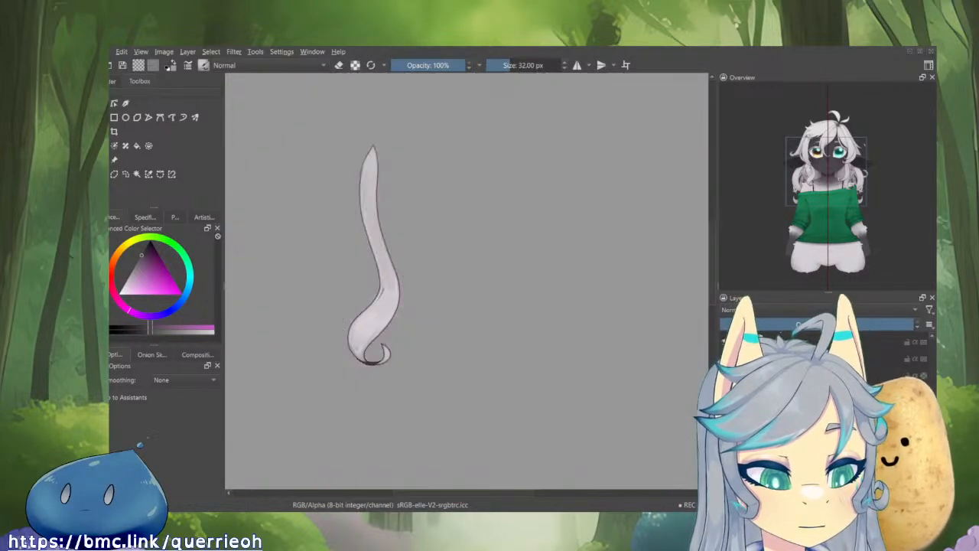
key("alt+i")
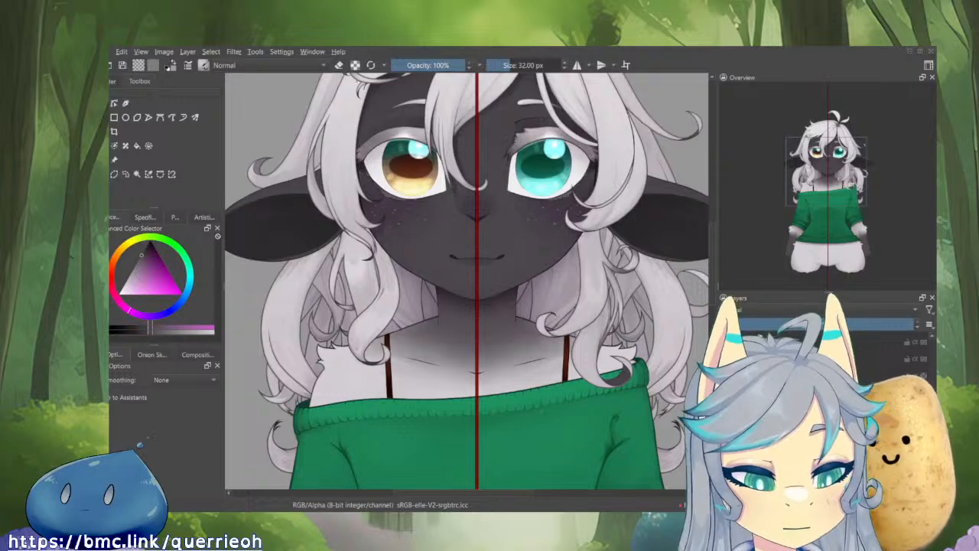
Step: Isolate the active layer holding the small dark curl, compare it with the full artwork, and save the source file
key("alt+i")
key("alt+i")
key("alt+i")
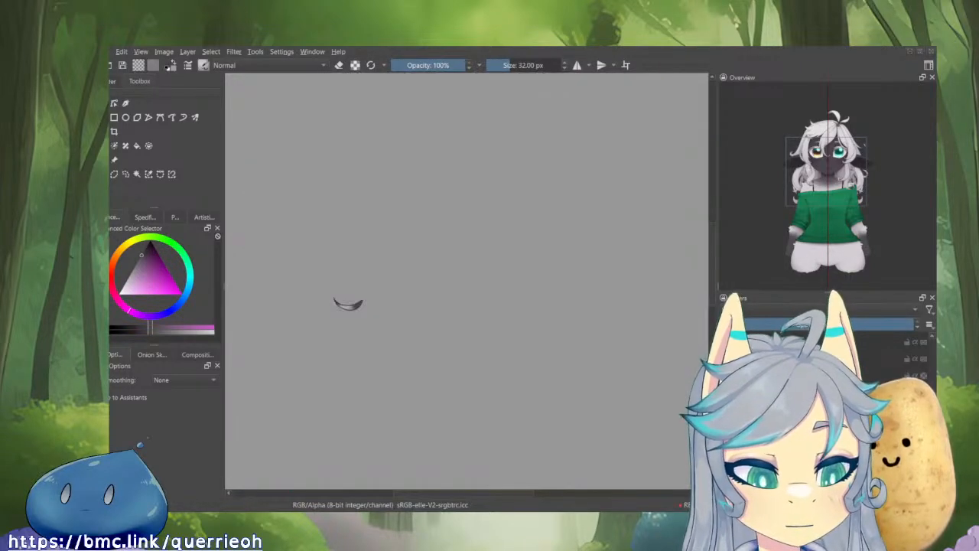
key("alt+i")
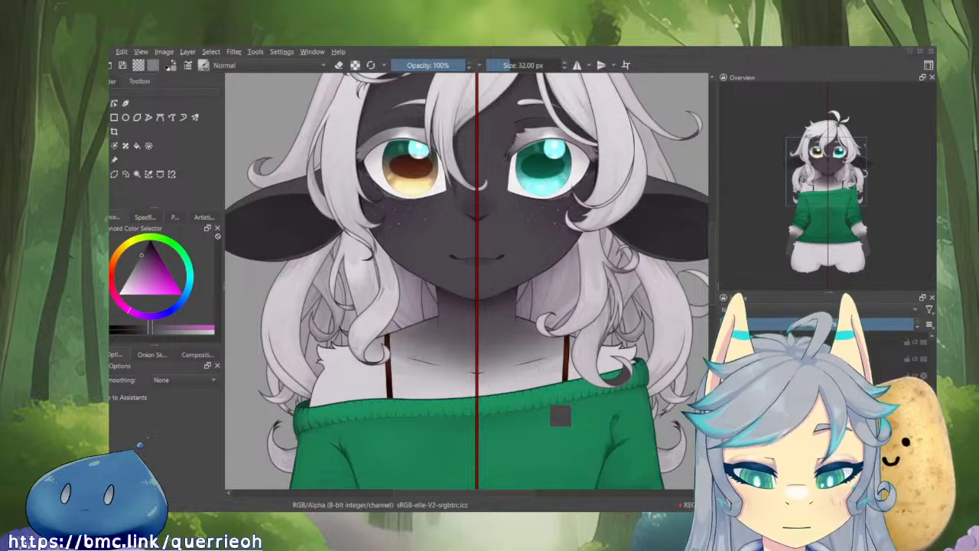
key("ctrl+s")
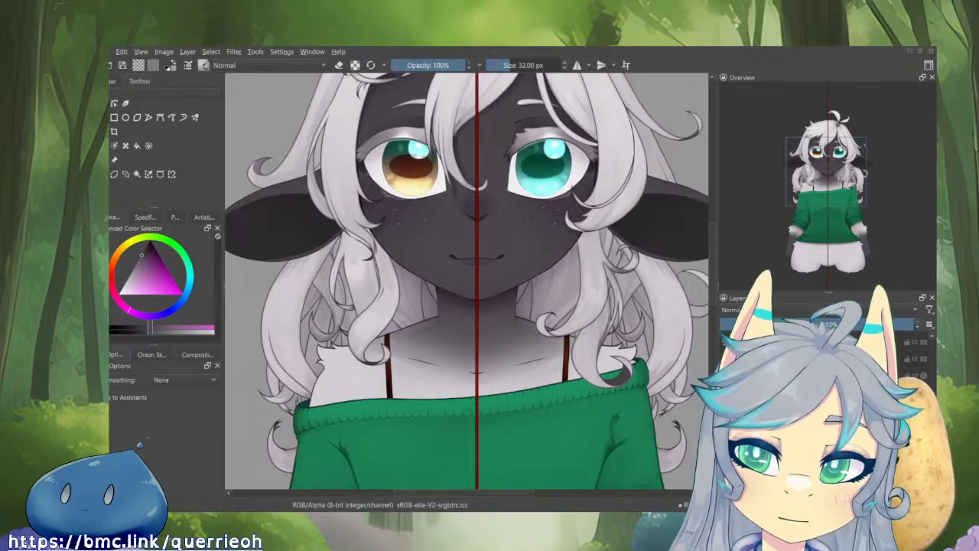
Step: Isolate the active layer and step down through the layers beneath it to examine the hair strands, ending on the full artwork
key("alt+i")
key("alt+i")
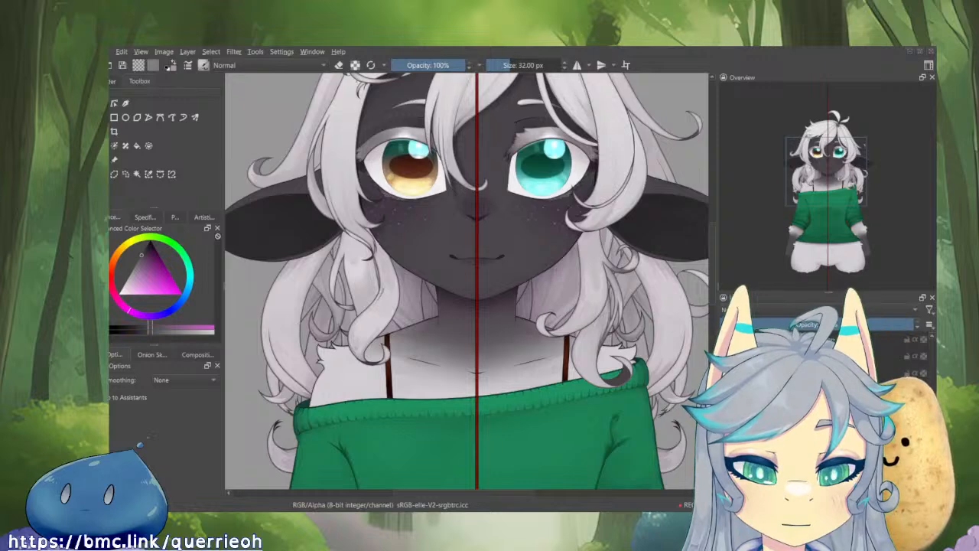
key("alt+i")
key("Page_Down")
key("Page_Down")
key("Page_Down")
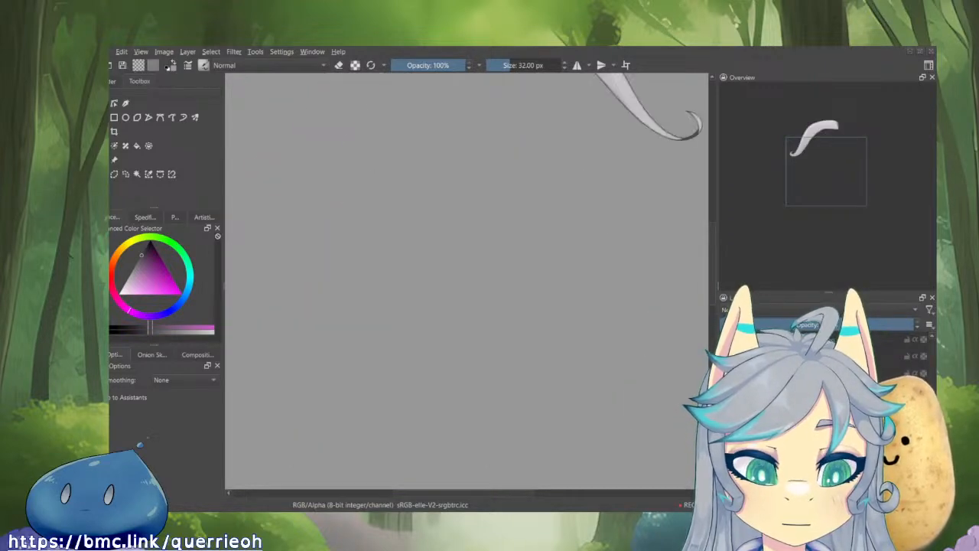
key("Page_Down")
key("alt+i")
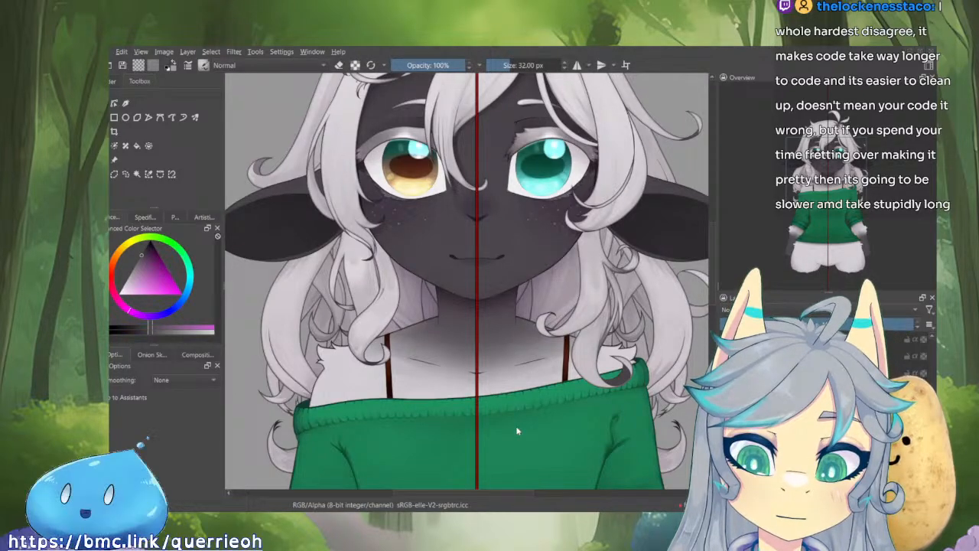
Step: Switch back to Live2D Cubism and rename the strand mh_R_2a inside mh_L_PhysY as mh_L_2a
left_click(535, 277)
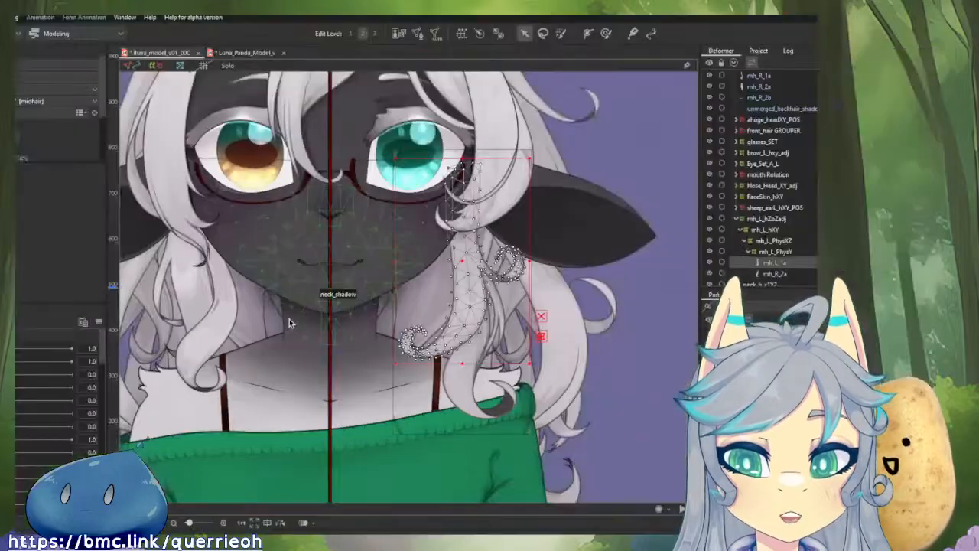
left_click_drag(273, 263, 337, 320)
scroll(509, 307, "up", 6)
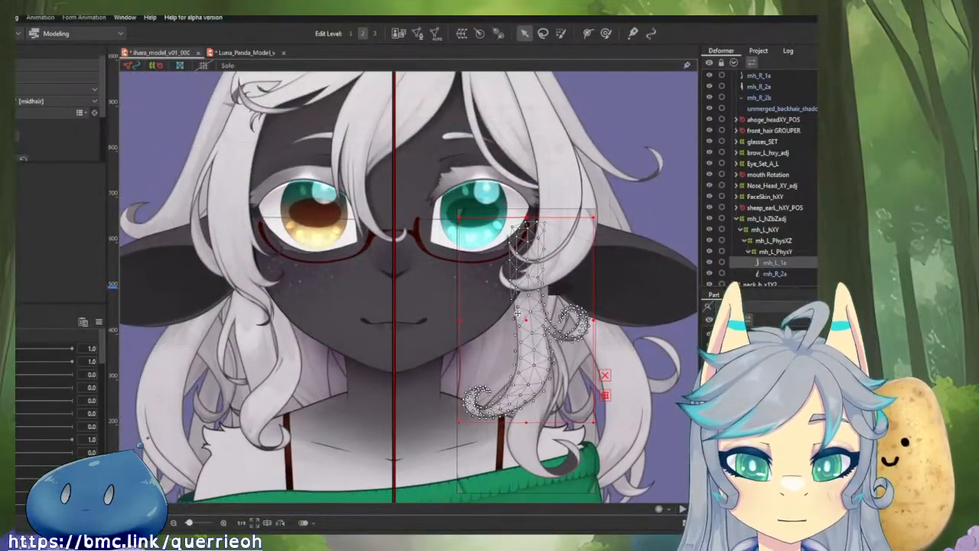
scroll(431, 220, "down", 5)
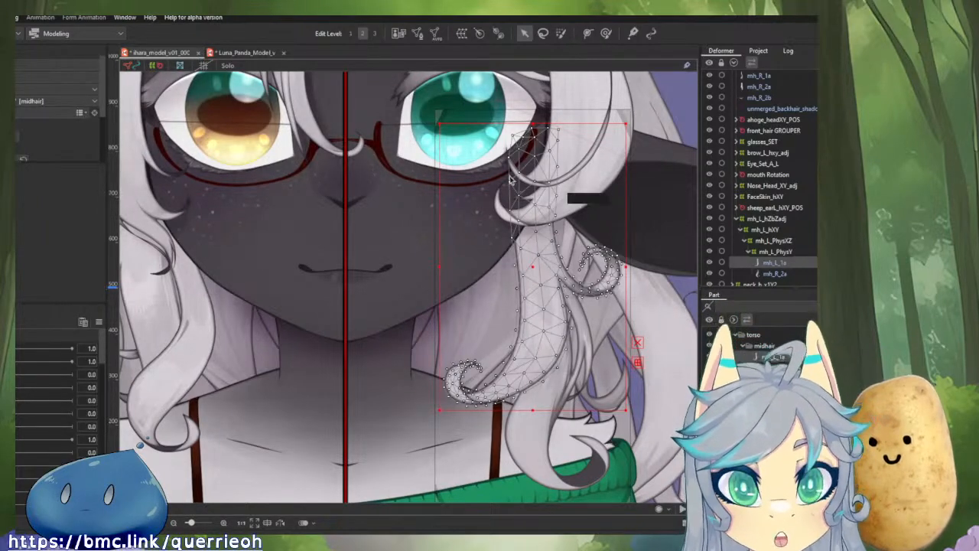
left_click(567, 367)
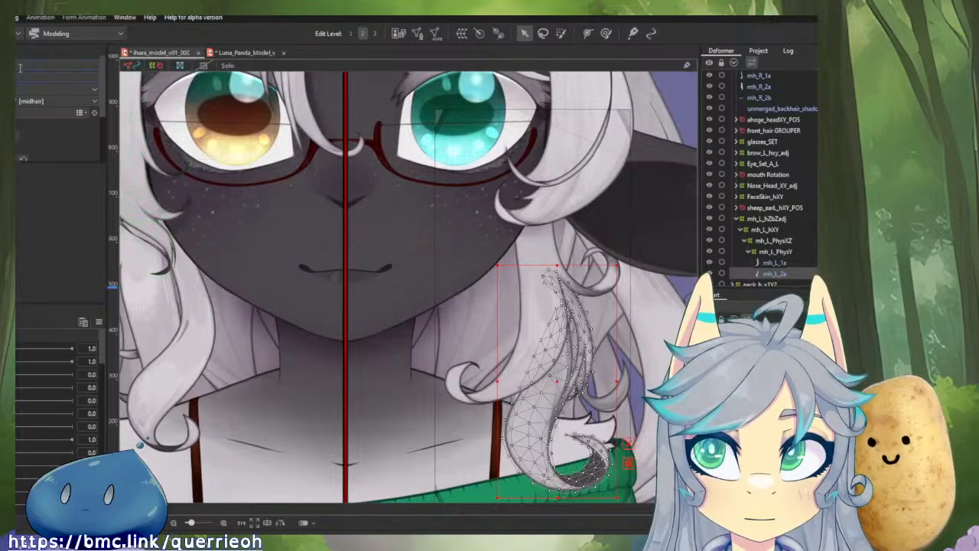
Step: Select the opposite side's strands mh_R_1a, mh_R_2a and mh_R_2b in turn to check which name belongs to which piece
left_click_drag(205, 207, 345, 210)
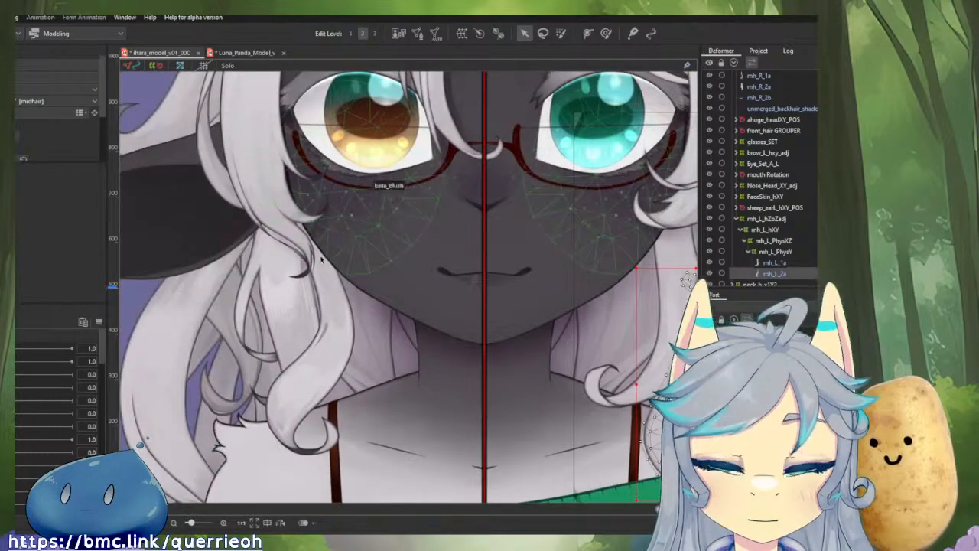
left_click(293, 306)
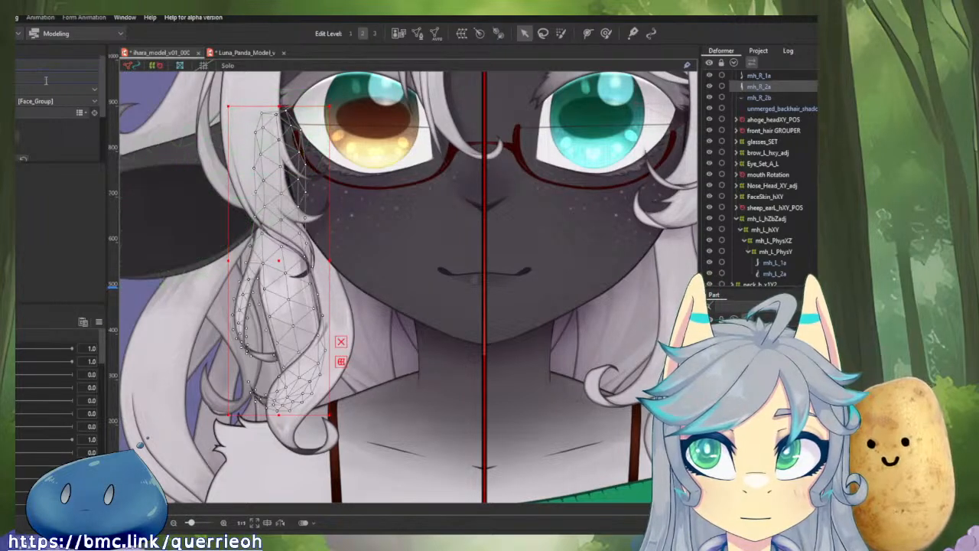
left_click(343, 305)
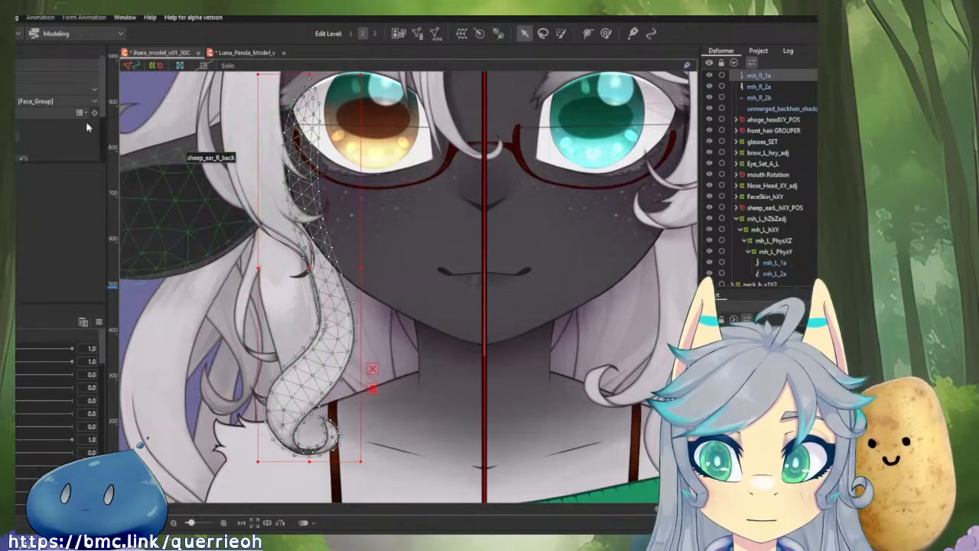
left_click(260, 287)
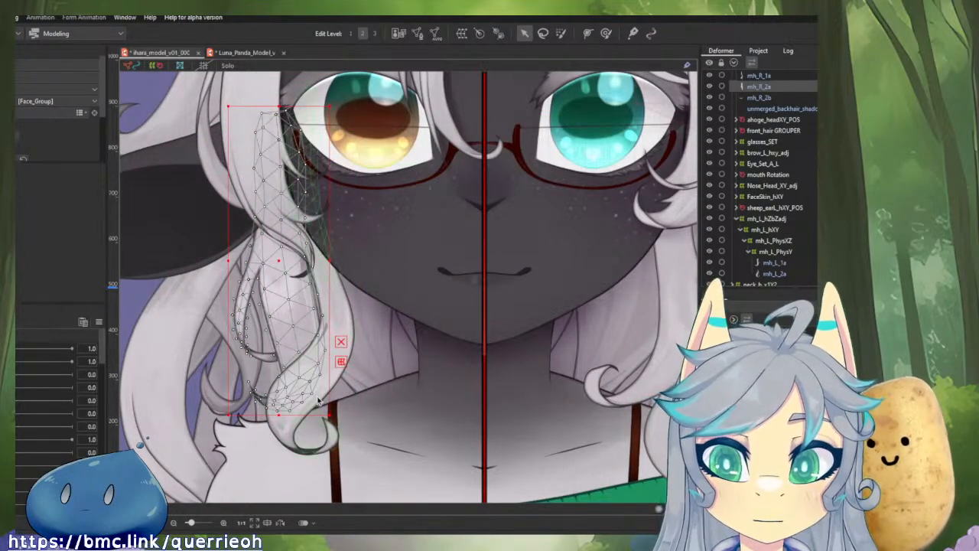
left_click(289, 419)
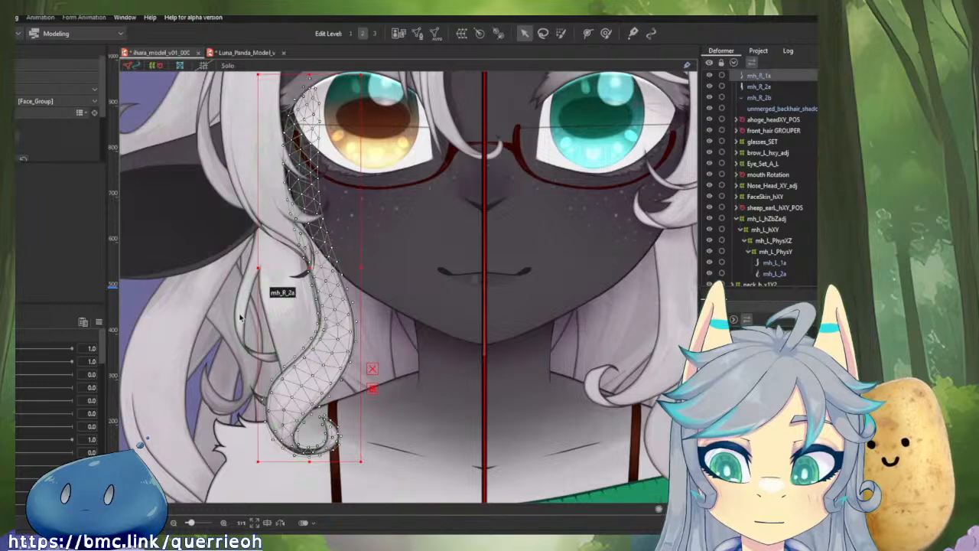
left_click(270, 365)
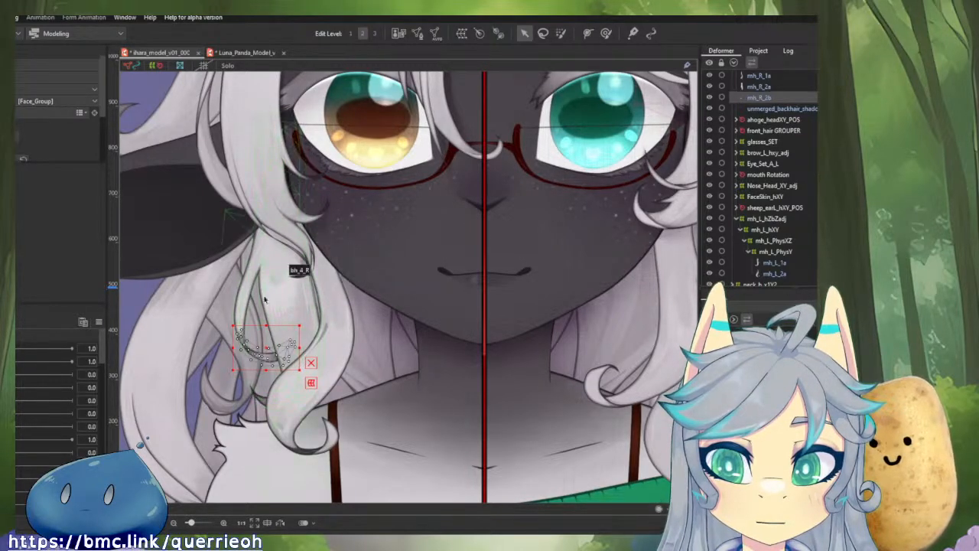
Step: Rename the small curl behind the strands on the mh_L side as mh_L_2b, and check it against its counterpart mh_R_2b
left_click_drag(449, 319, 222, 283)
scroll(546, 338, "up", 2)
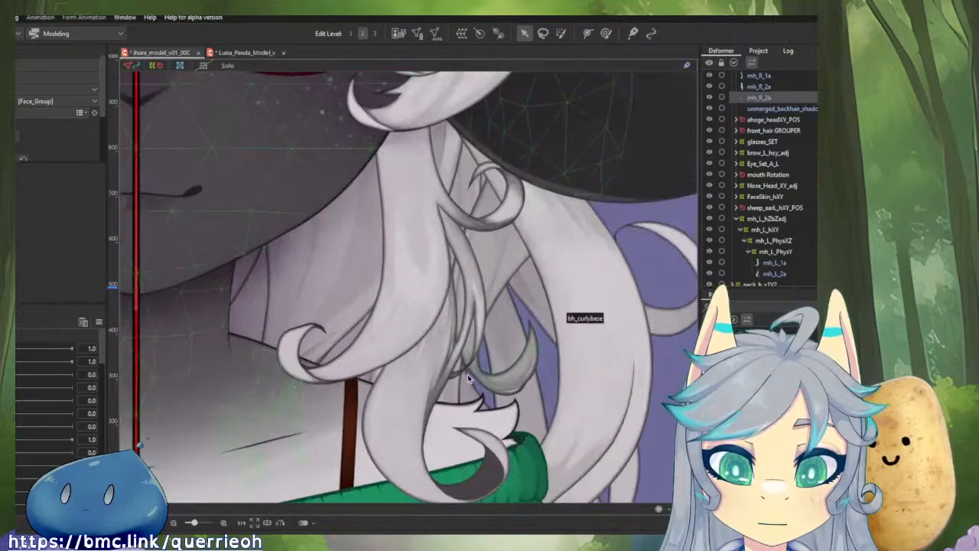
left_click(457, 373)
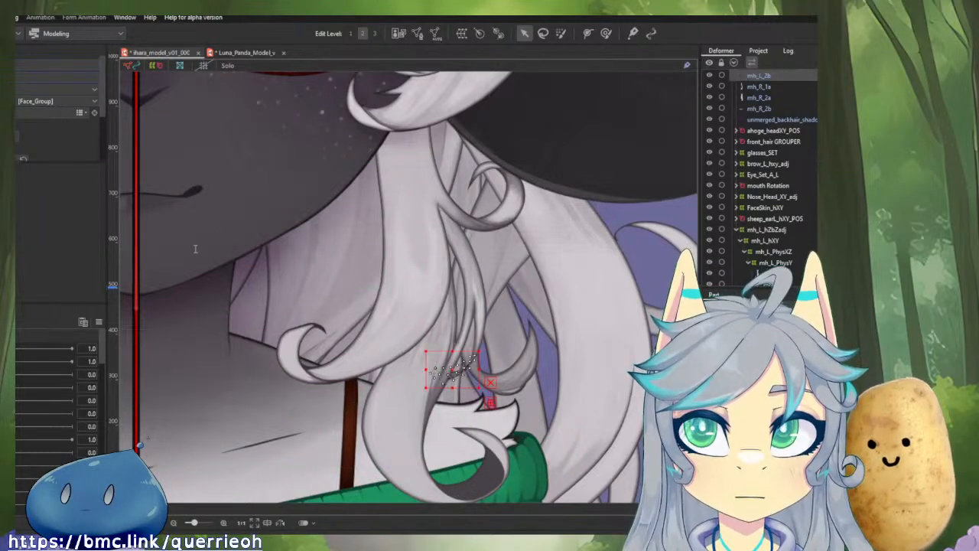
left_click_drag(195, 248, 498, 240)
left_click_drag(182, 285, 416, 263)
left_click(380, 271)
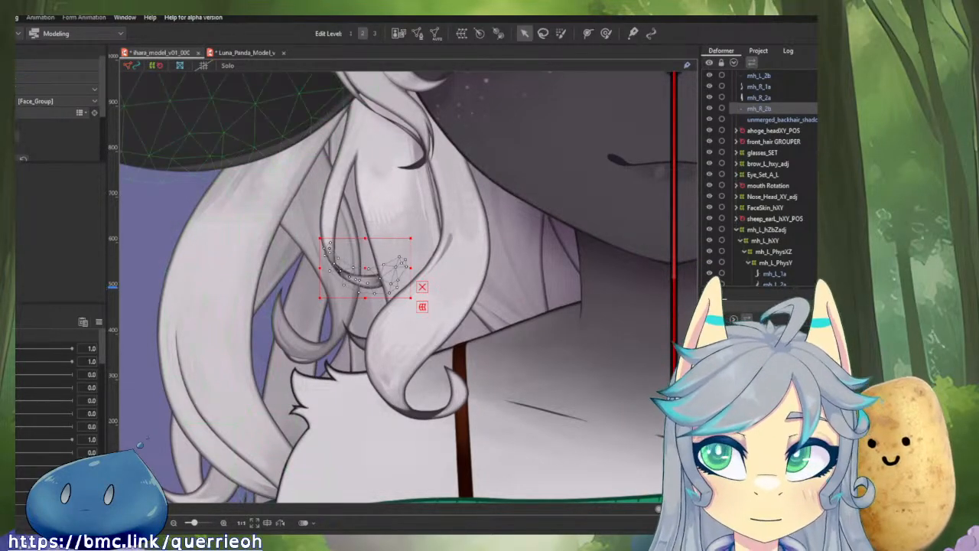
Step: Move the small curl mh_L_2b into the mh_L_PhysY deformer, beneath mh_L_2a
scroll(356, 269, "down", 4)
scroll(446, 261, "up", 2)
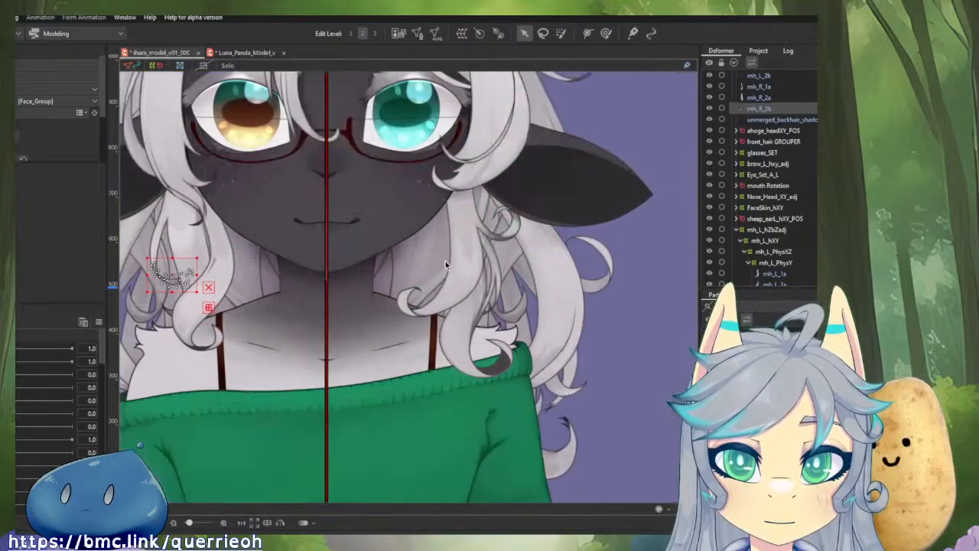
scroll(493, 306, "up", 5)
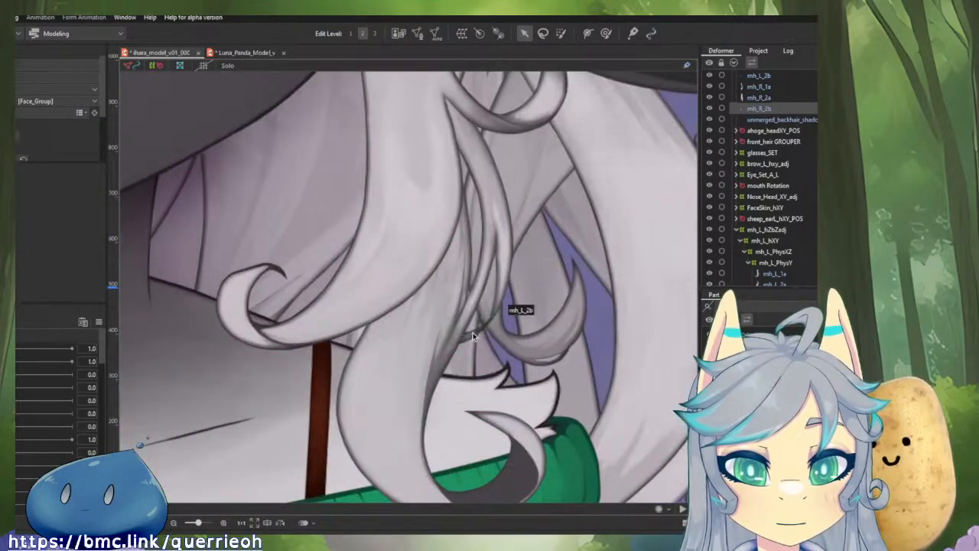
left_click(473, 331)
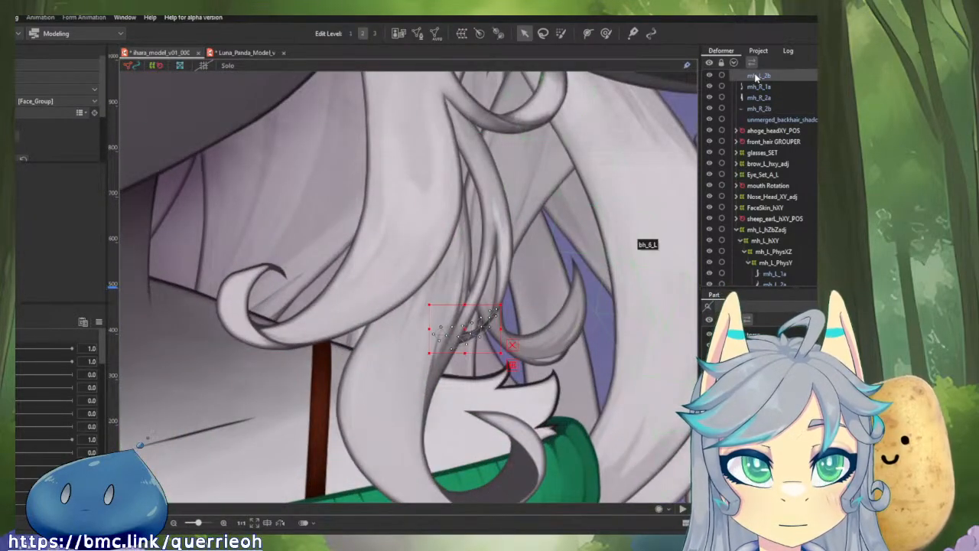
scroll(776, 264, "down", 2)
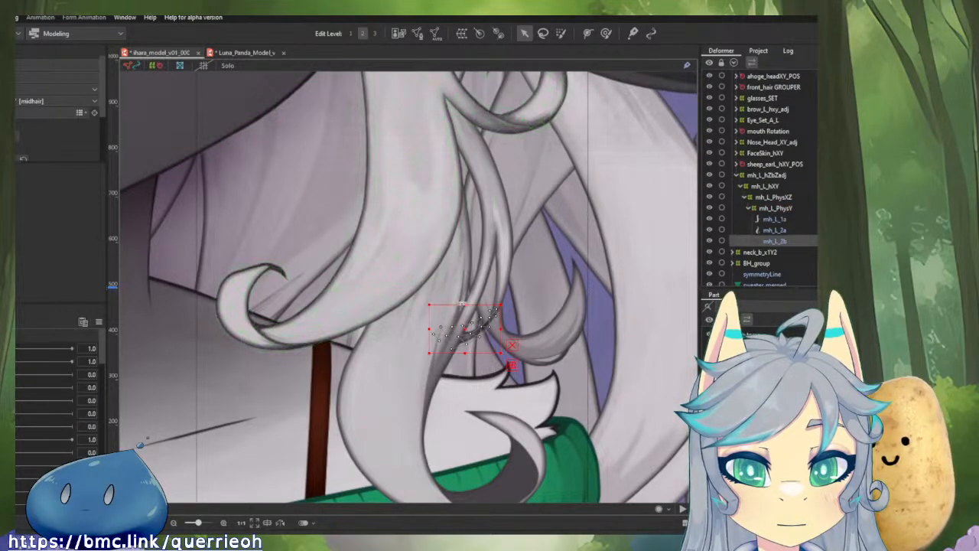
Step: Solo mh_L_2b and the long curl mh_R_1a one after the other to examine their full shapes
key("alt+s")
scroll(486, 332, "up", 5)
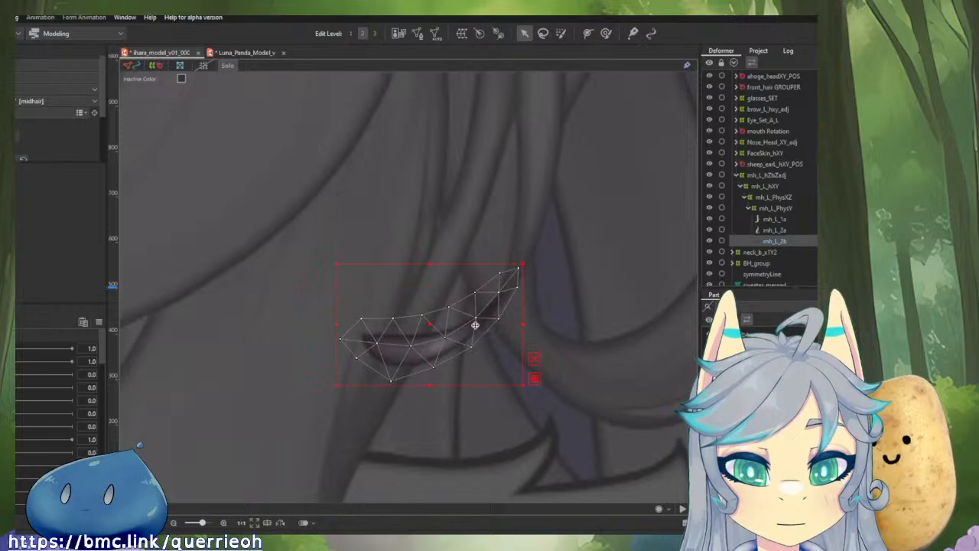
key("alt+s")
scroll(475, 325, "down", 7)
left_click_drag(468, 306, 612, 295)
scroll(386, 313, "up", 2)
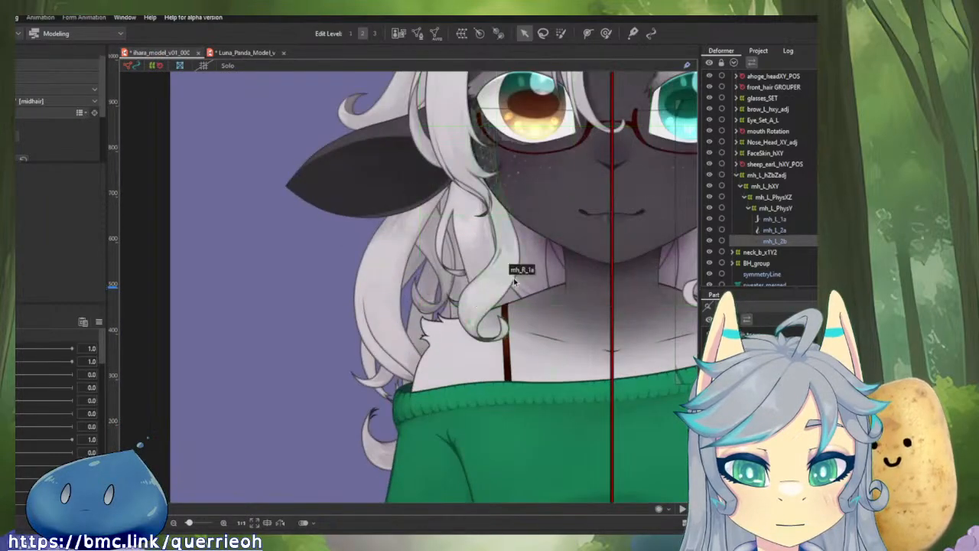
scroll(514, 282, "up", 5)
left_click(498, 273)
key("alt+s")
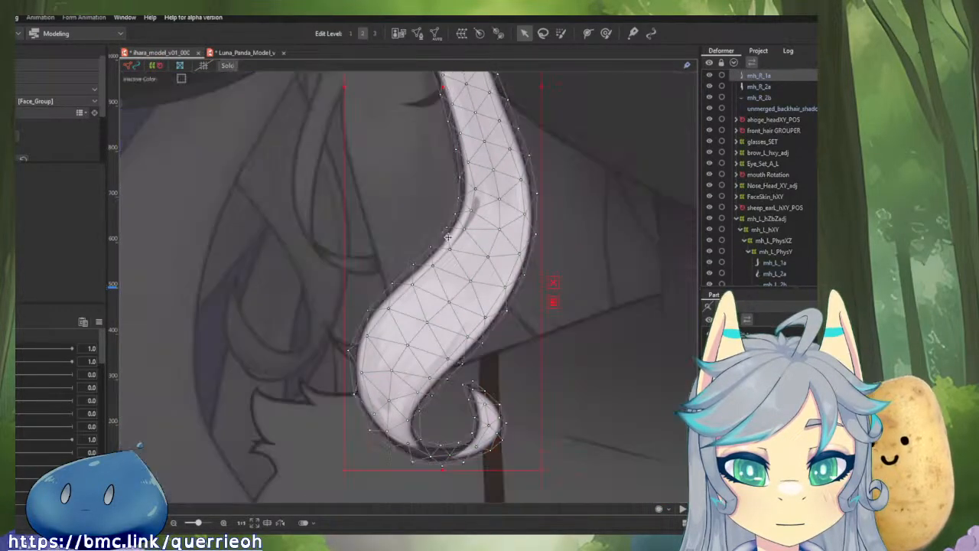
key("alt+s")
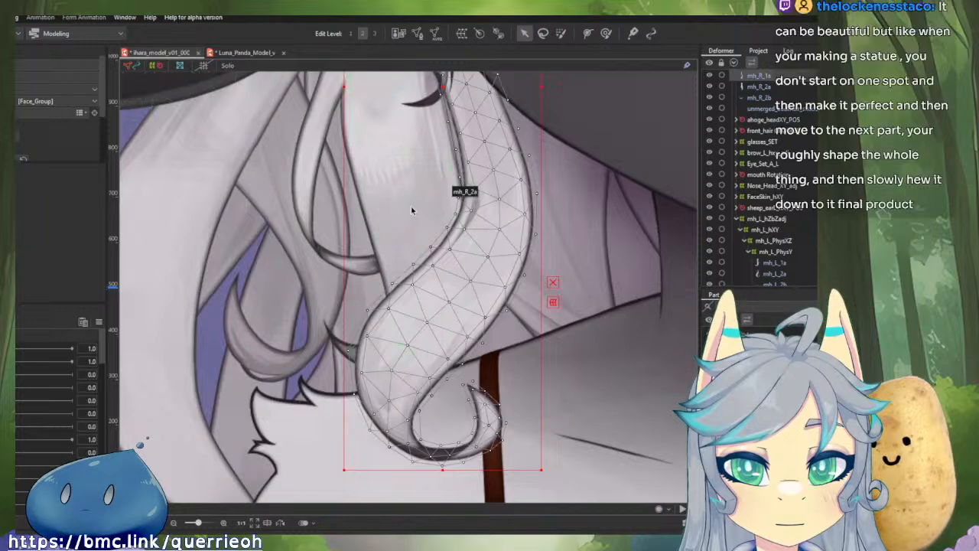
Step: Solo the strands mh_R_2a and mh_R_2b in turn to examine their hidden parts
left_click(413, 211)
key("alt+s")
key("alt+s")
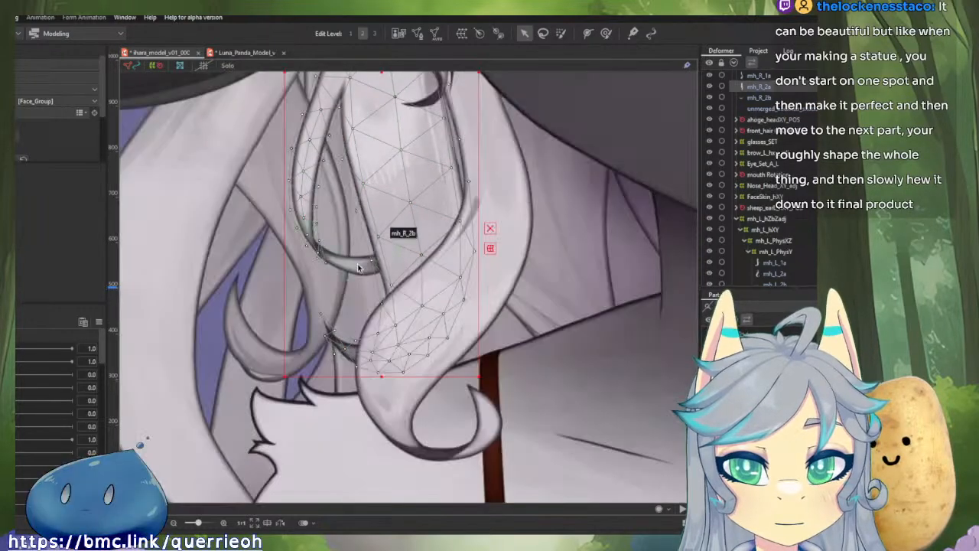
left_click(360, 264)
key("alt+s")
key("alt+s")
Step: Open the small curl mh_R_2b for mesh editing and delete its entire mesh
scroll(377, 273, "up", 4)
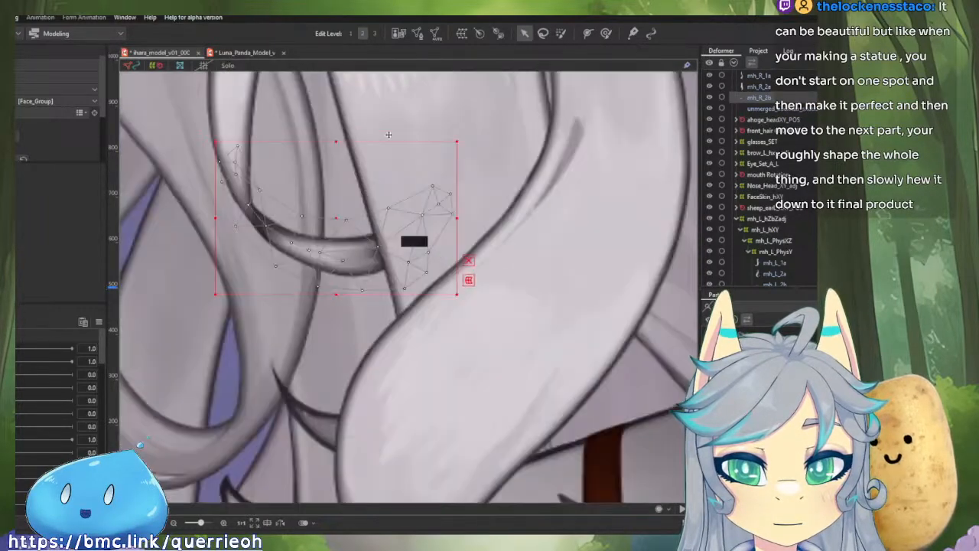
left_click(418, 34)
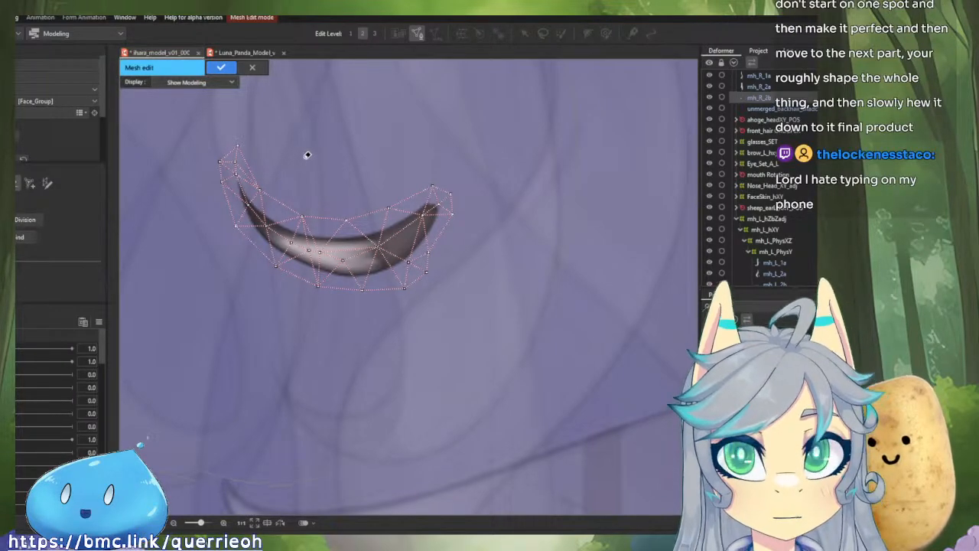
left_click_drag(354, 183, 446, 232)
key("ctrl+a")
key("Delete")
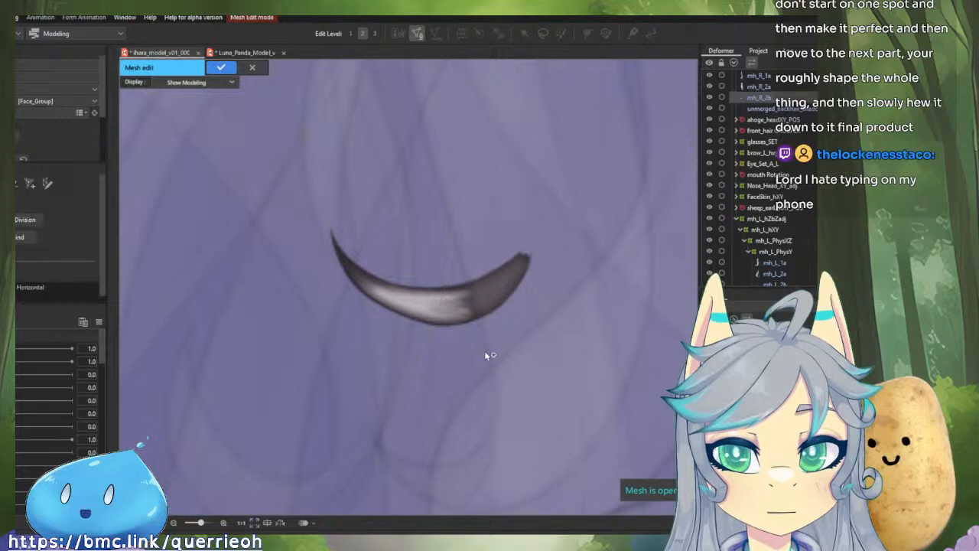
Step: Draw a stroke mesh along the curl mh_R_2b, give it an extra row of points, and widen it at the thick end
scroll(470, 325, "up", 2)
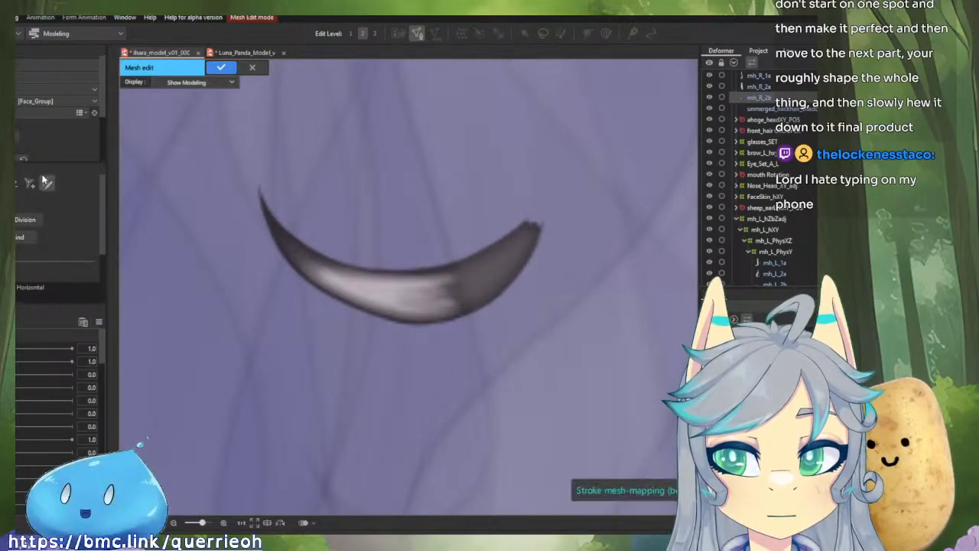
mouse_move(260, 183)
left_mouse_down()
mouse_move(285, 249)
mouse_move(358, 288)
mouse_move(433, 291)
mouse_move(497, 270)
mouse_move(551, 221)
left_mouse_up()
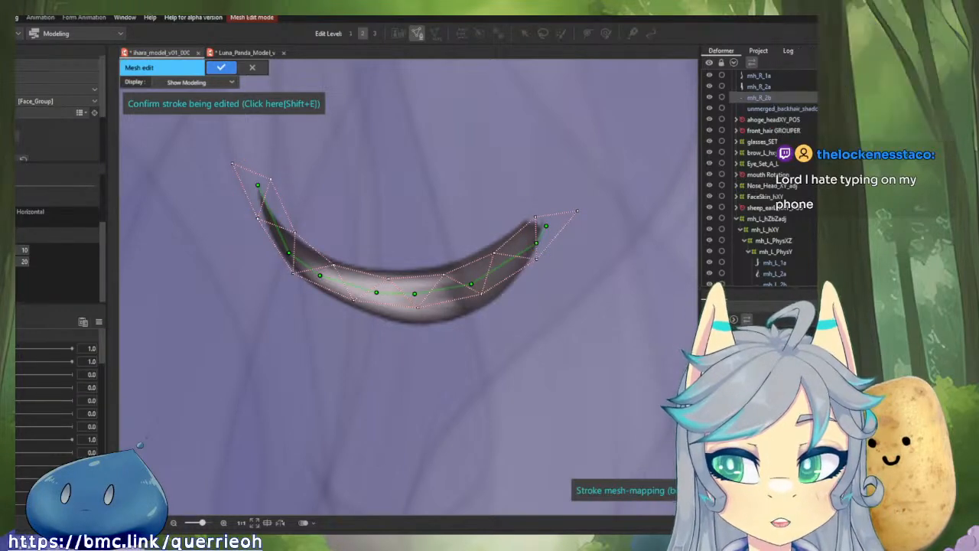
left_click(16, 239)
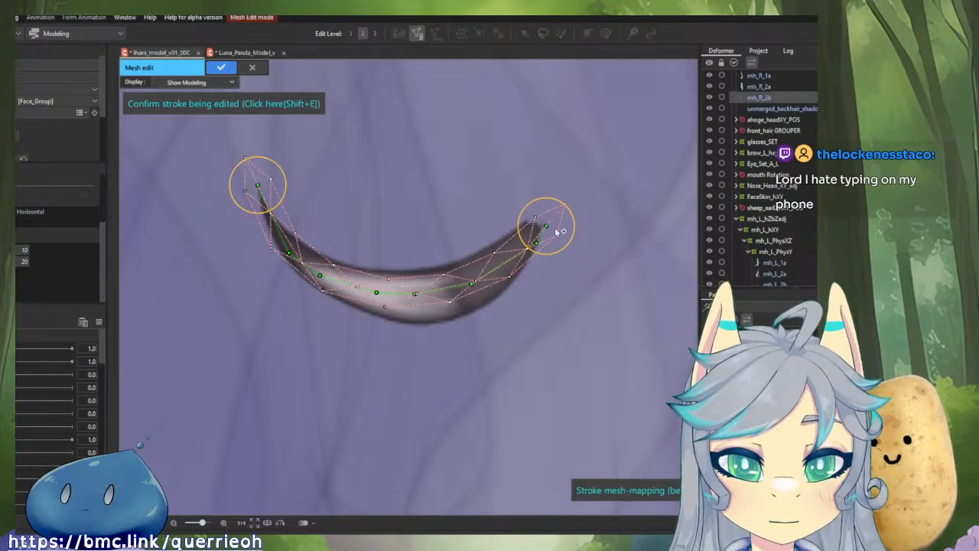
left_click_drag(574, 234, 617, 271)
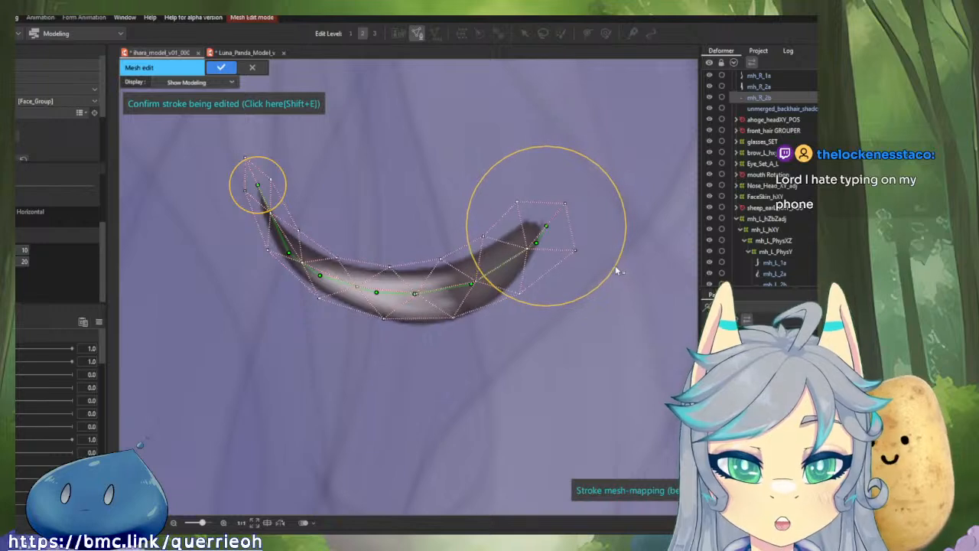
Step: Fit the stroke mesh to the curl's thin half by shifting its path points, adding a width control, and narrowing the tip
left_click_drag(260, 185, 265, 197)
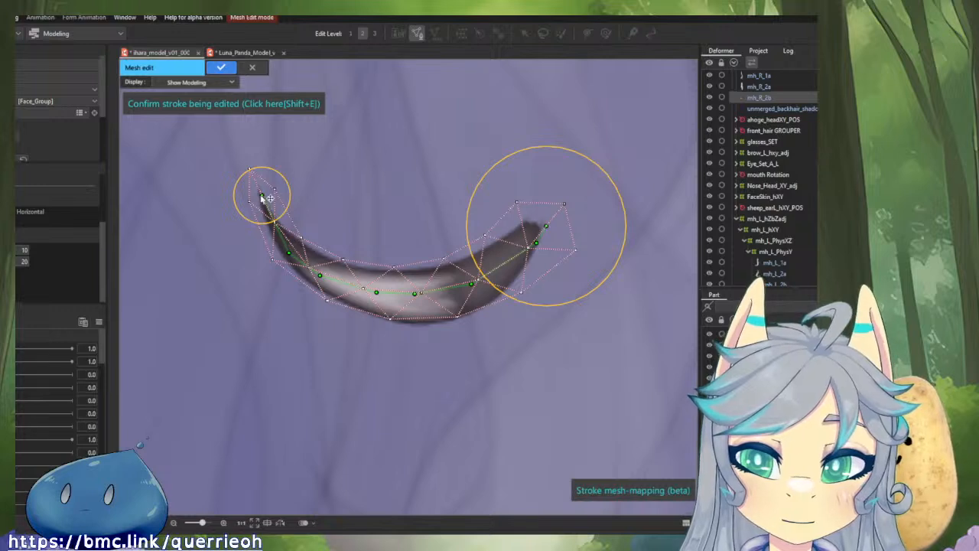
left_click_drag(262, 197, 263, 196)
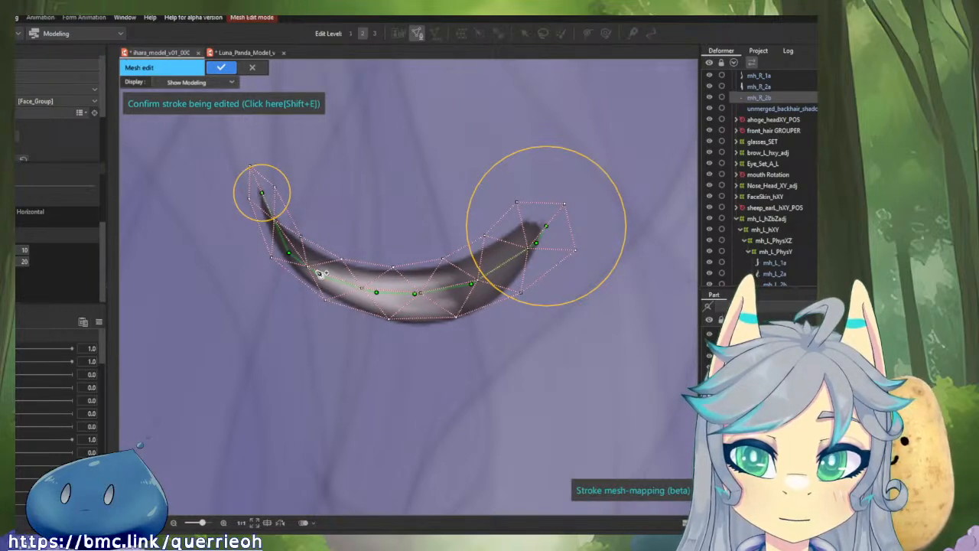
left_click_drag(377, 295, 378, 297)
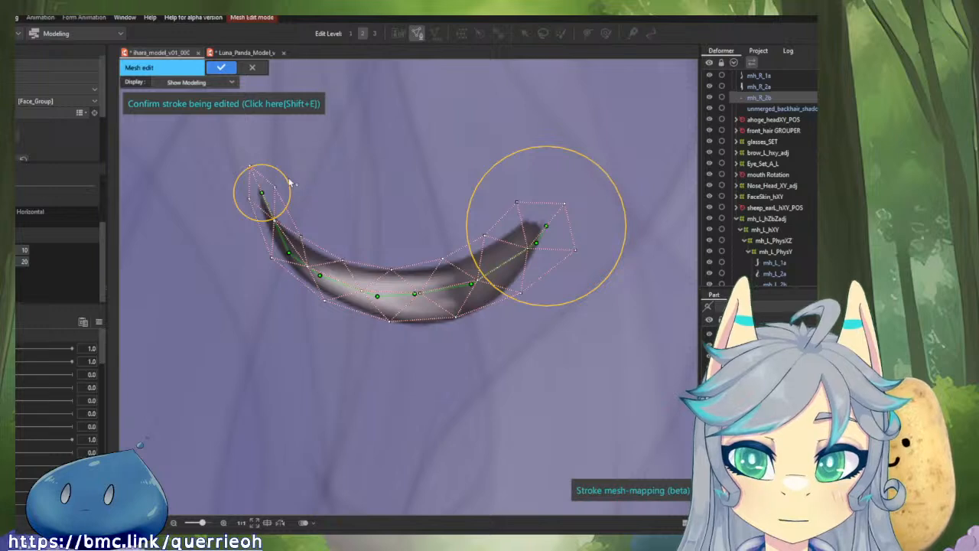
left_click_drag(319, 276, 363, 264)
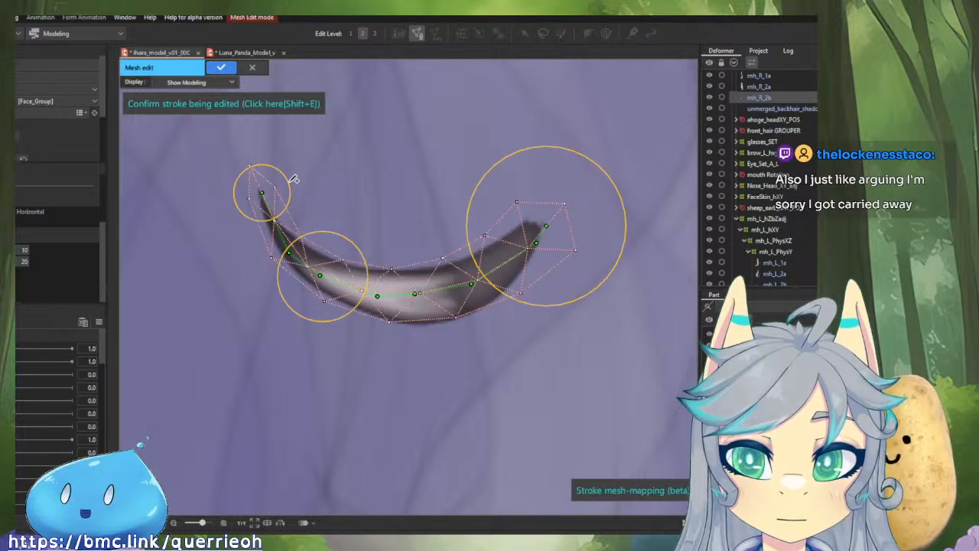
left_click_drag(288, 180, 281, 186)
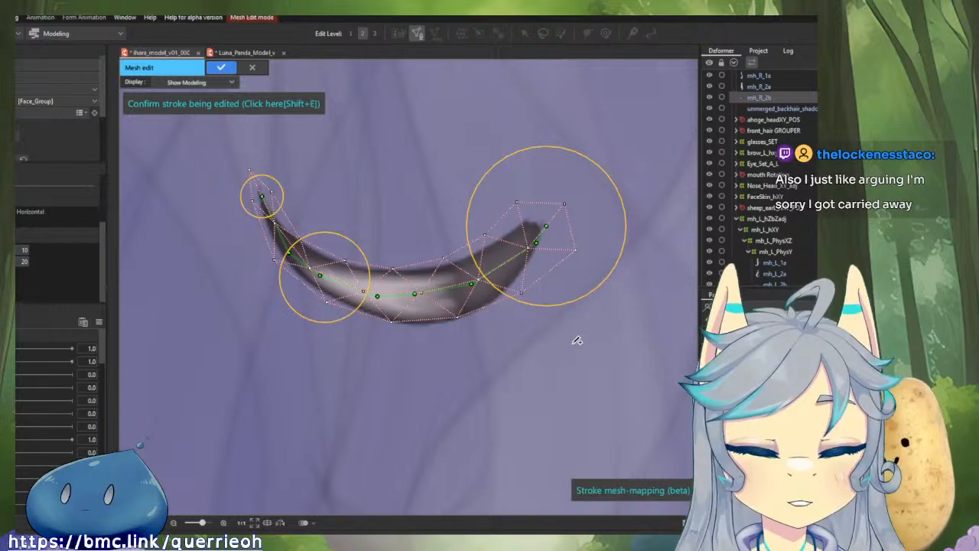
Step: Fit the stroke mesh around the curl's thick half with adjusted path points and widths, taper its end, and apply the mesh
left_click_drag(549, 310, 572, 332)
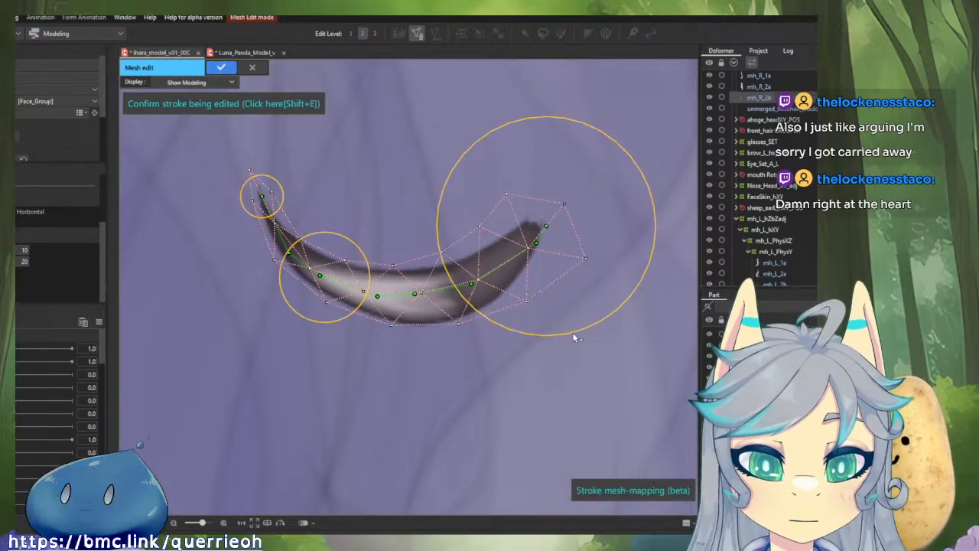
left_click_drag(541, 241, 517, 263)
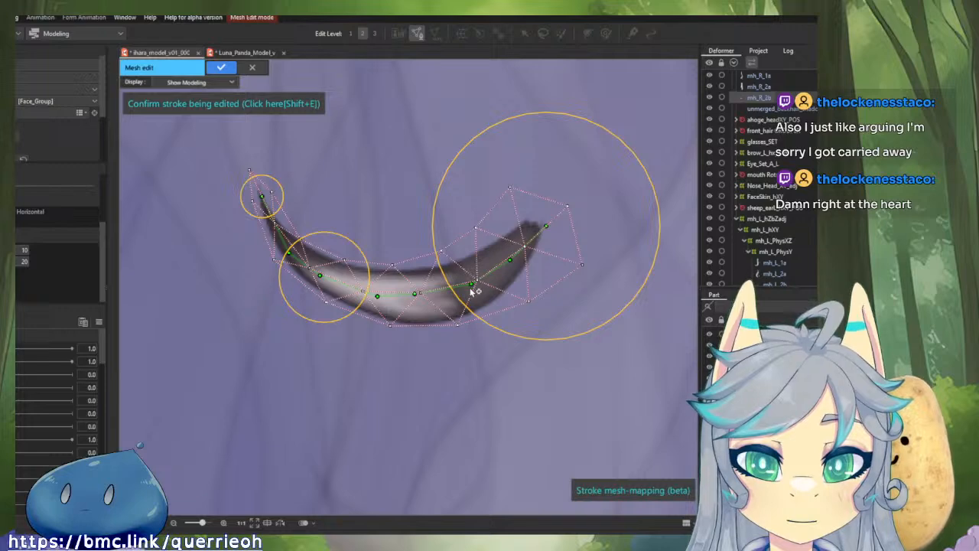
left_click_drag(473, 291, 413, 255)
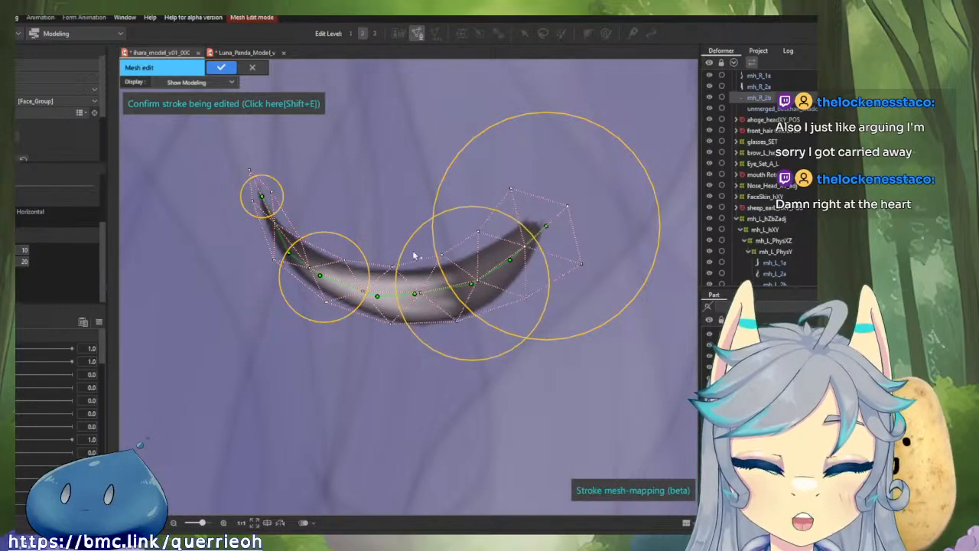
mouse_move(471, 284)
left_mouse_down()
mouse_move(468, 294)
mouse_move(423, 293)
mouse_move(475, 291)
left_mouse_up()
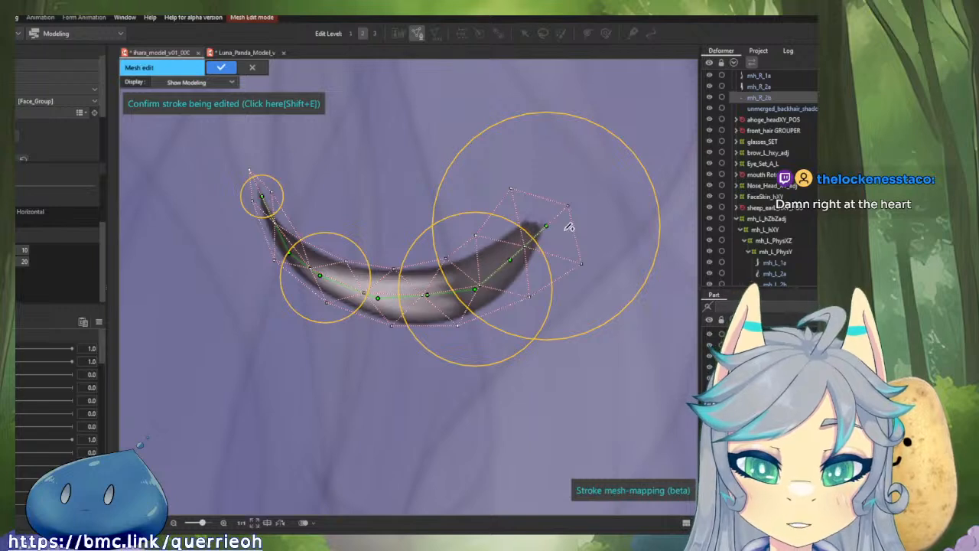
mouse_move(648, 171)
left_mouse_down()
mouse_move(583, 171)
mouse_move(569, 207)
mouse_move(535, 225)
mouse_move(559, 222)
left_mouse_up()
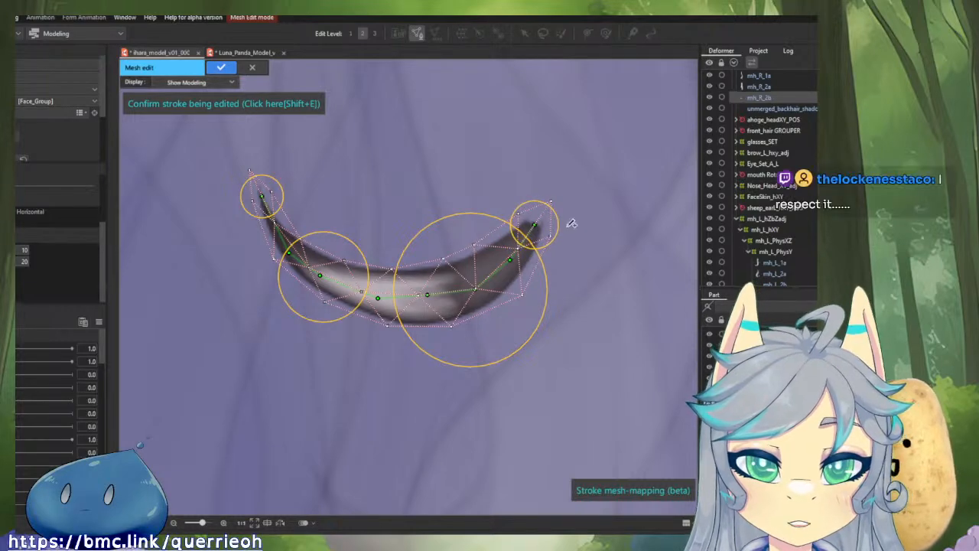
left_click(226, 69)
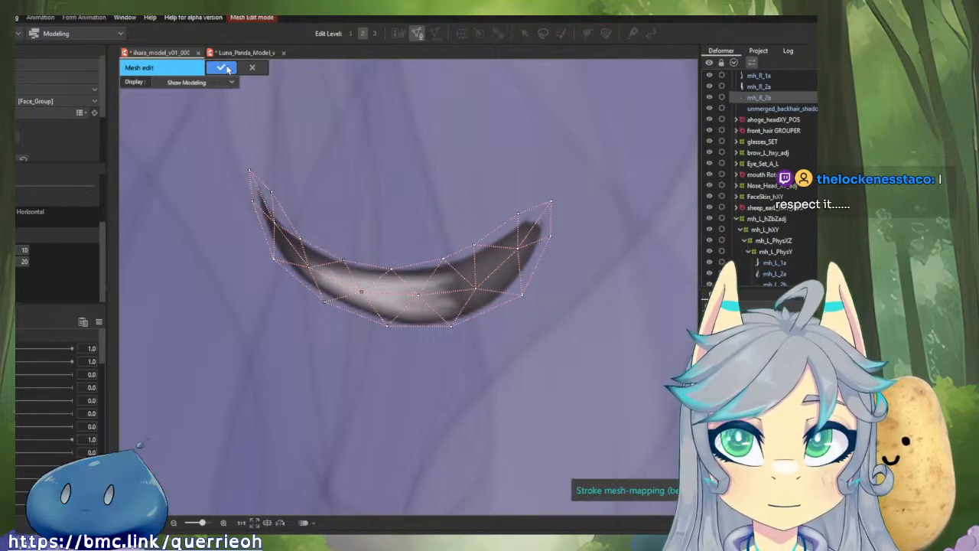
Step: Select the back-hair base bh_curlybase and the side strand mh_L_1a in turn to examine the hair pieces on both sides
scroll(562, 244, "down", 4)
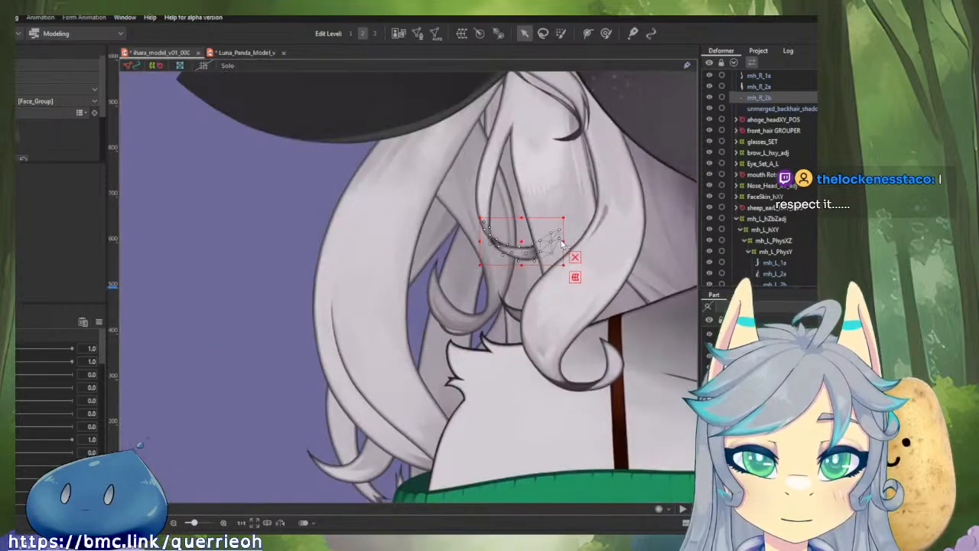
left_click(453, 204)
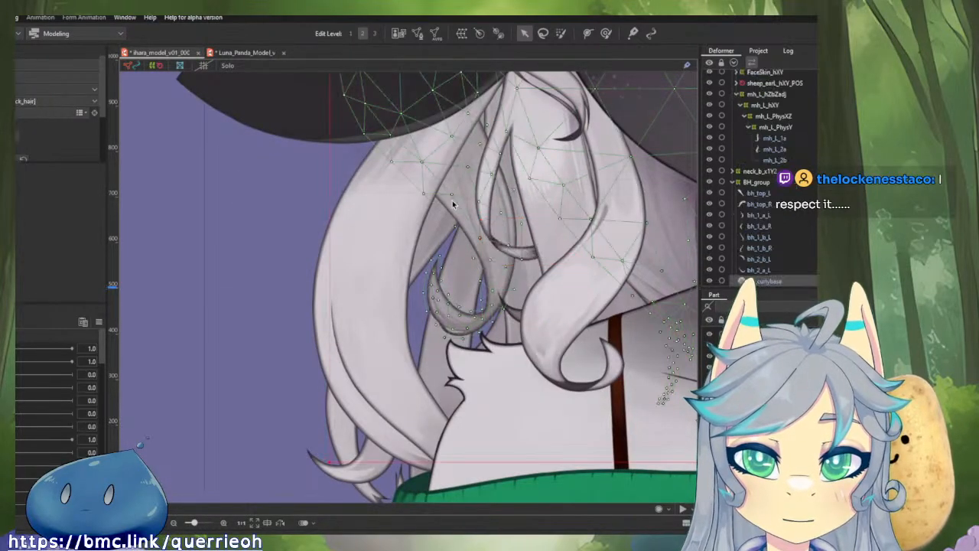
left_click_drag(540, 210, 402, 211)
scroll(403, 211, "down", 3)
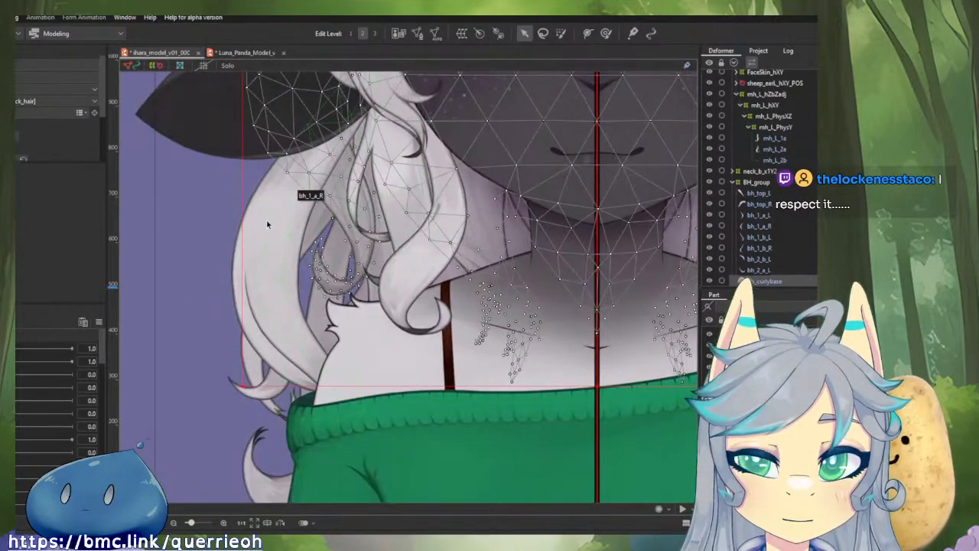
left_click(290, 221)
left_click_drag(605, 218, 406, 297)
scroll(483, 225, "down", 3)
scroll(464, 296, "down", 3)
left_click(529, 298)
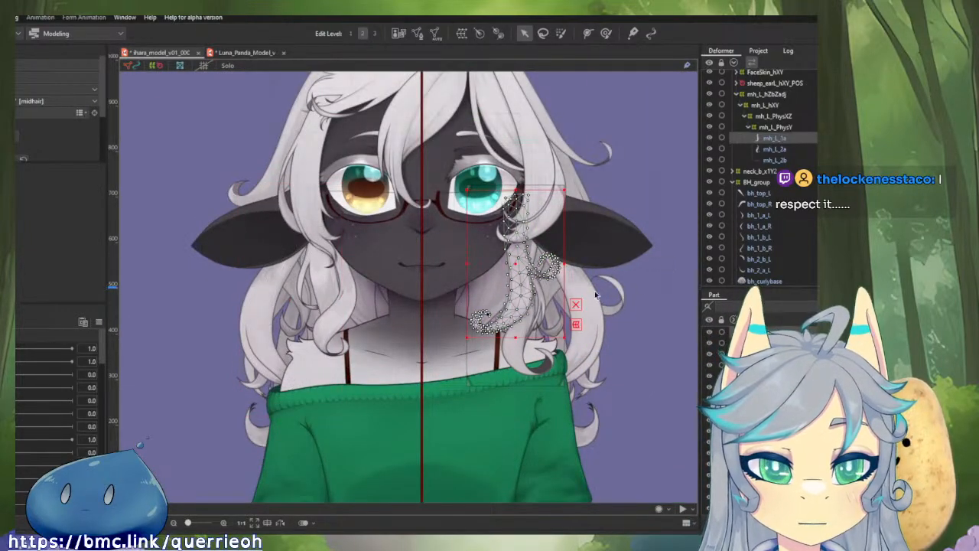
scroll(630, 263, "up", 2)
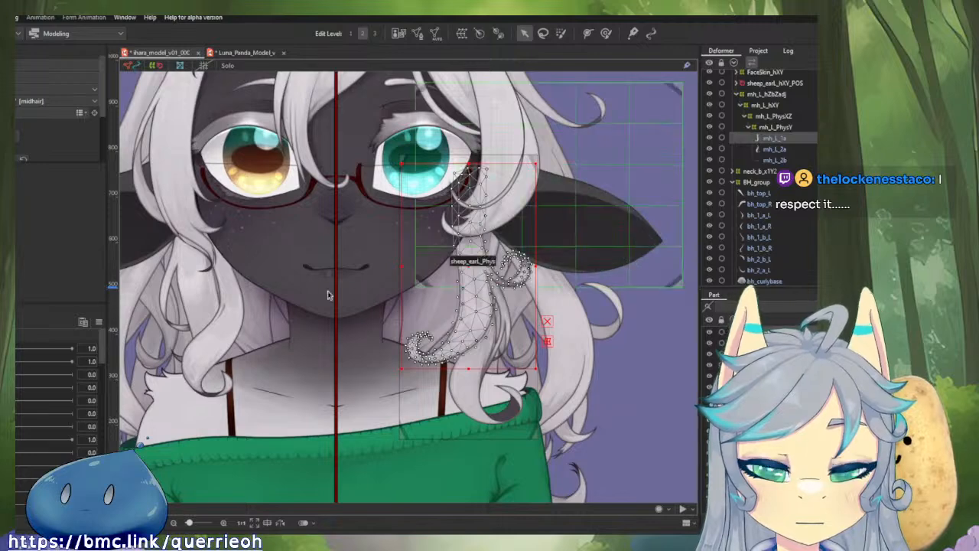
Step: Wrap the strands mh_R_1a, mh_R_2a and mh_R_2b in a 5 x 5 warp deformer named mh_R_PhysY
left_click(238, 300)
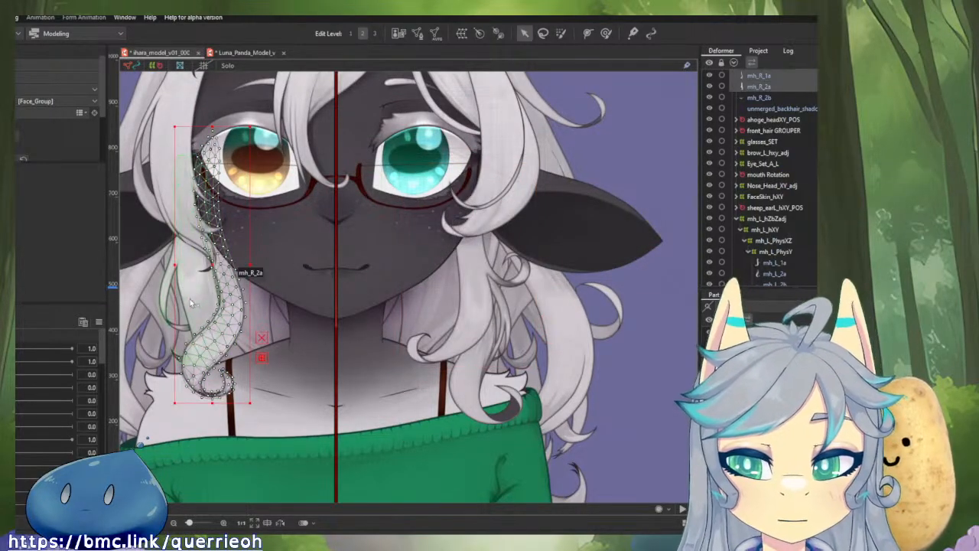
scroll(242, 287, "up", 3)
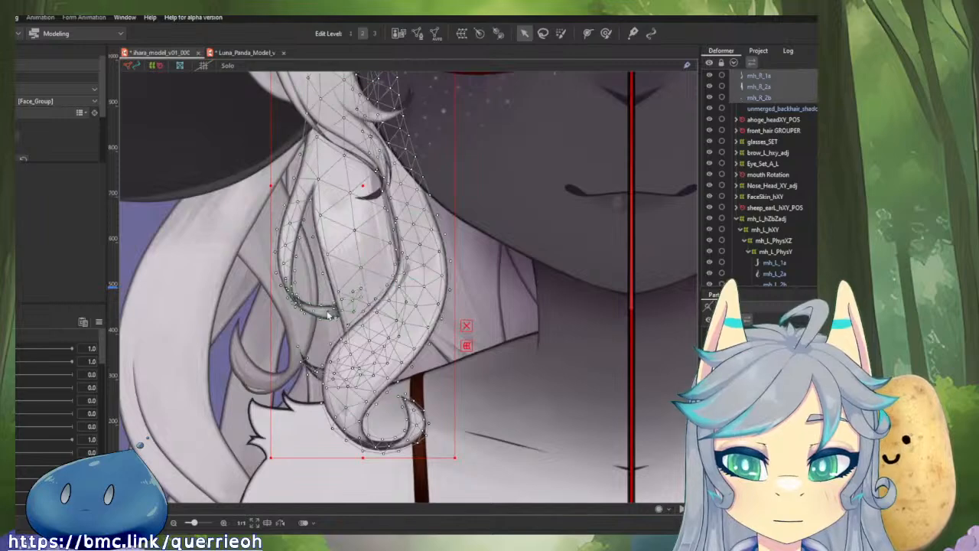
scroll(544, 294, "down", 4)
left_click_drag(557, 298, 388, 352)
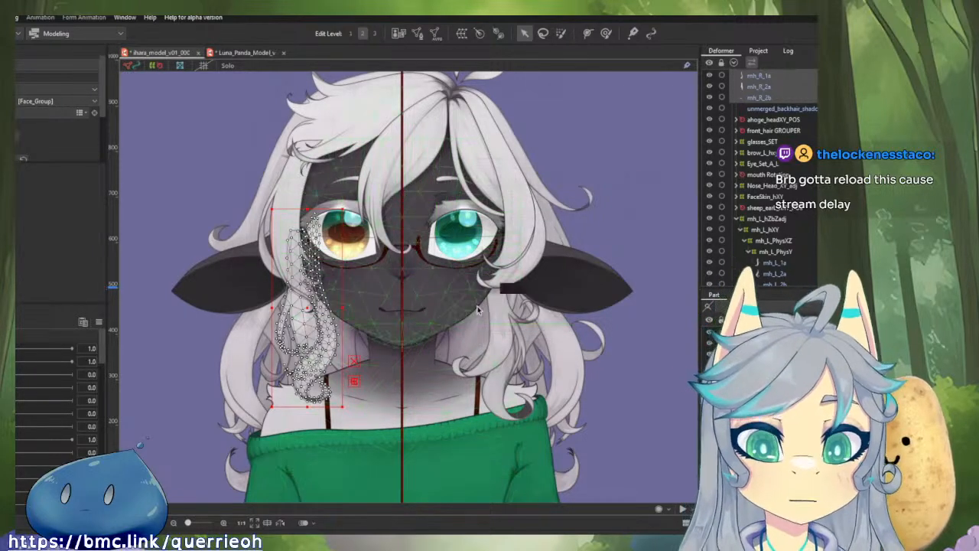
scroll(499, 268, "up", 2)
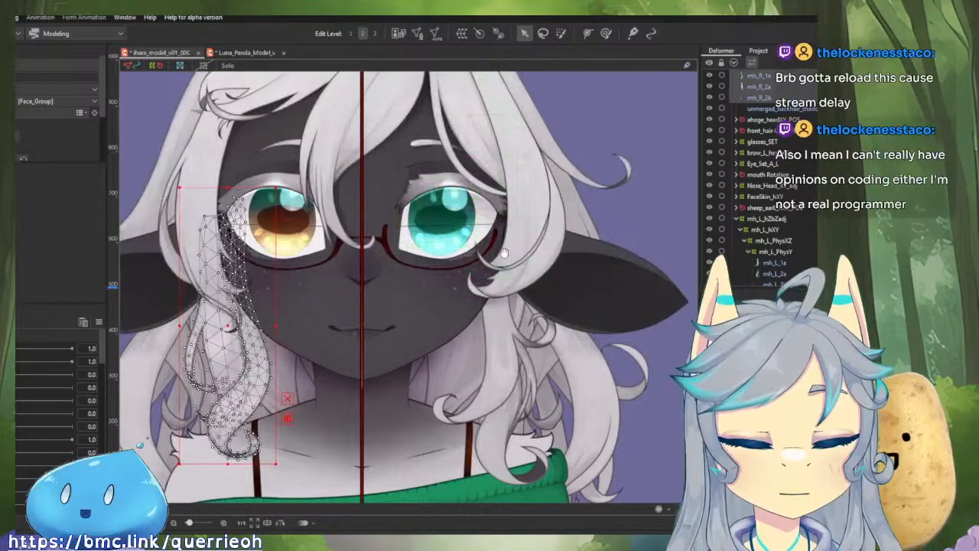
scroll(584, 238, "down", 3)
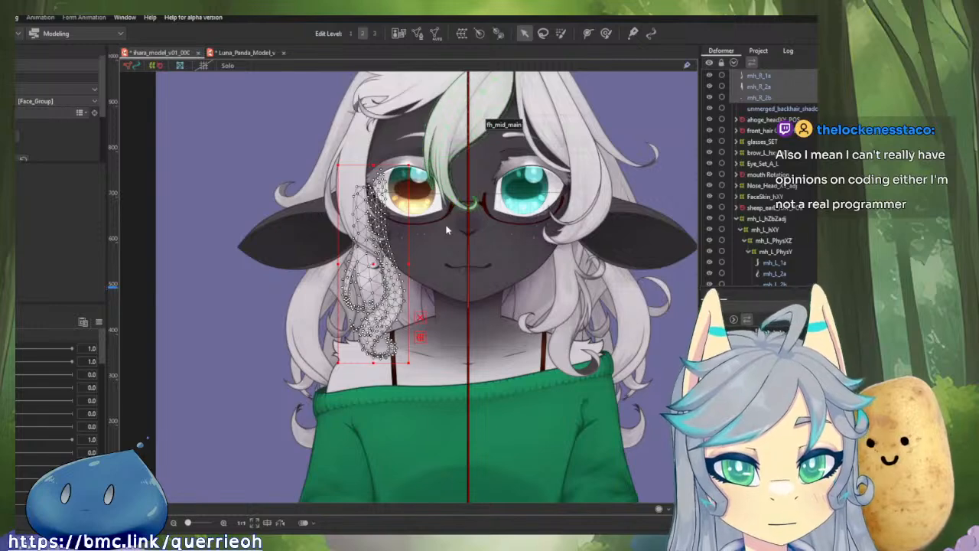
left_click(374, 371)
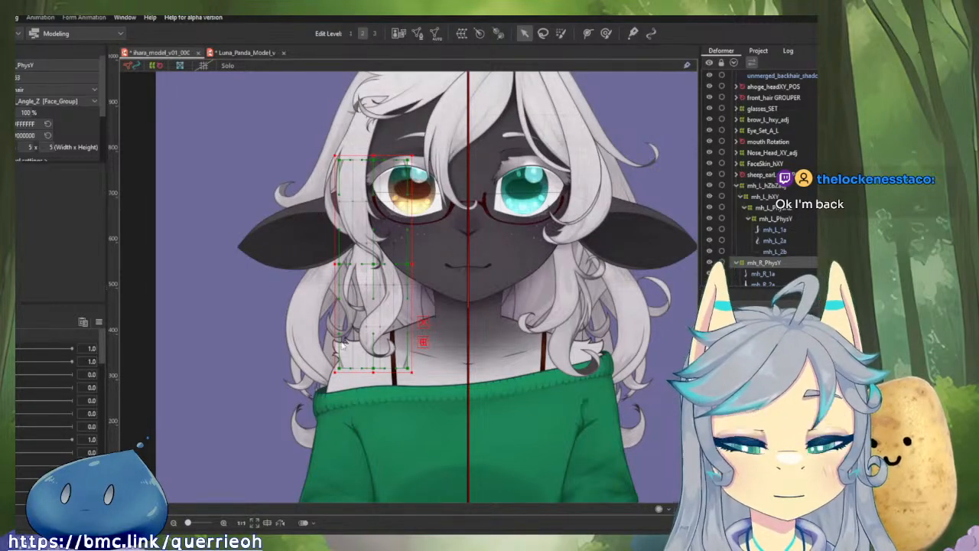
Step: Nest mh_R_PhysY in a parent warp deformer mh_R_PhysXZ and that one in mh_R_hXY, and expand the hierarchy
left_click(374, 372)
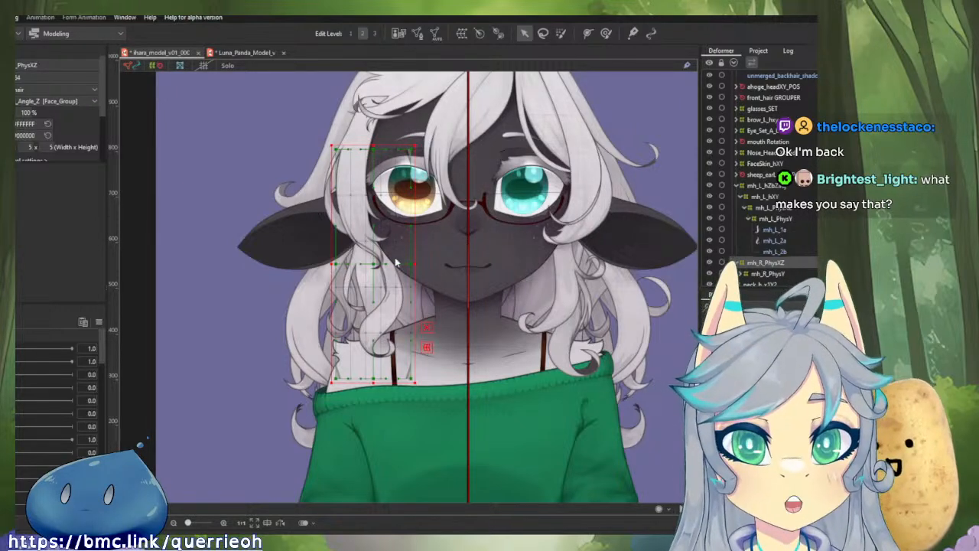
left_click(442, 366)
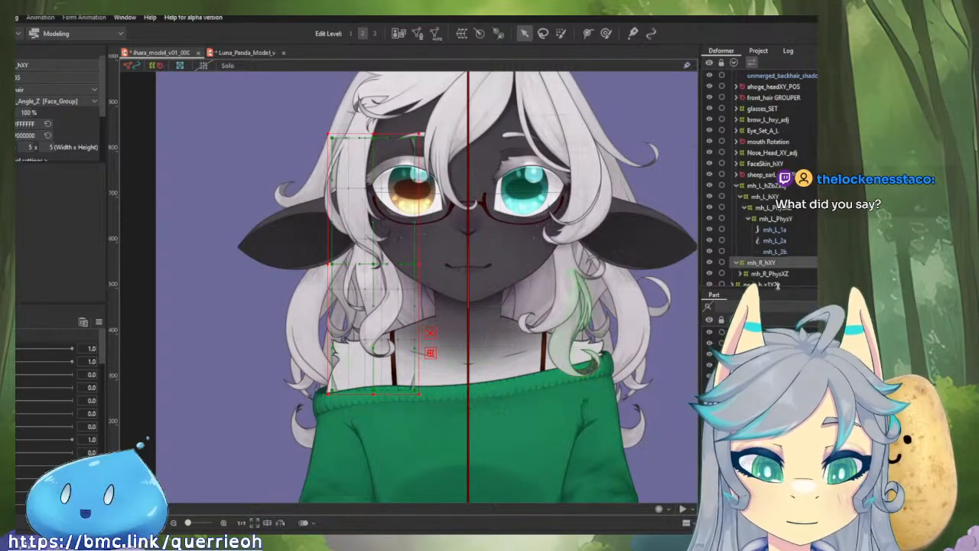
scroll(778, 285, "down", 1)
left_click(770, 235)
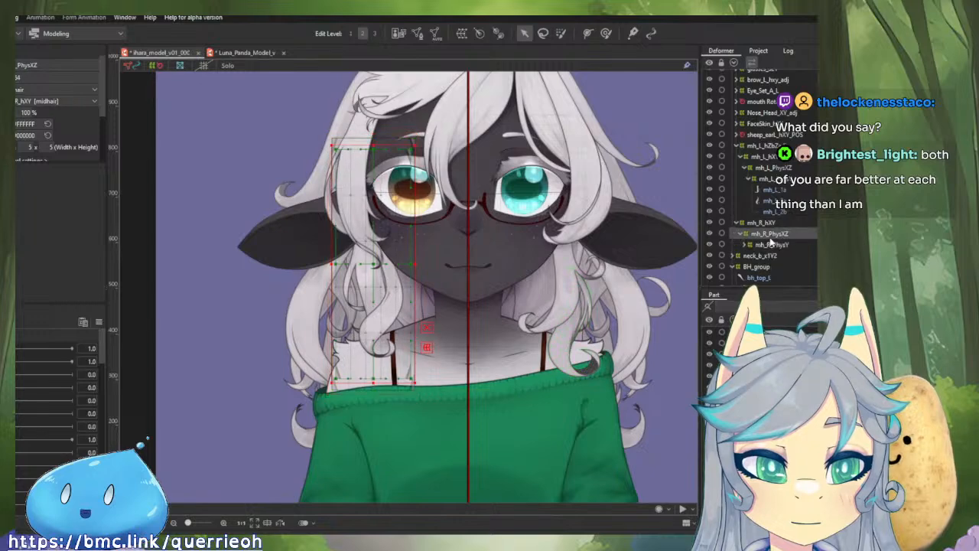
left_click(771, 243)
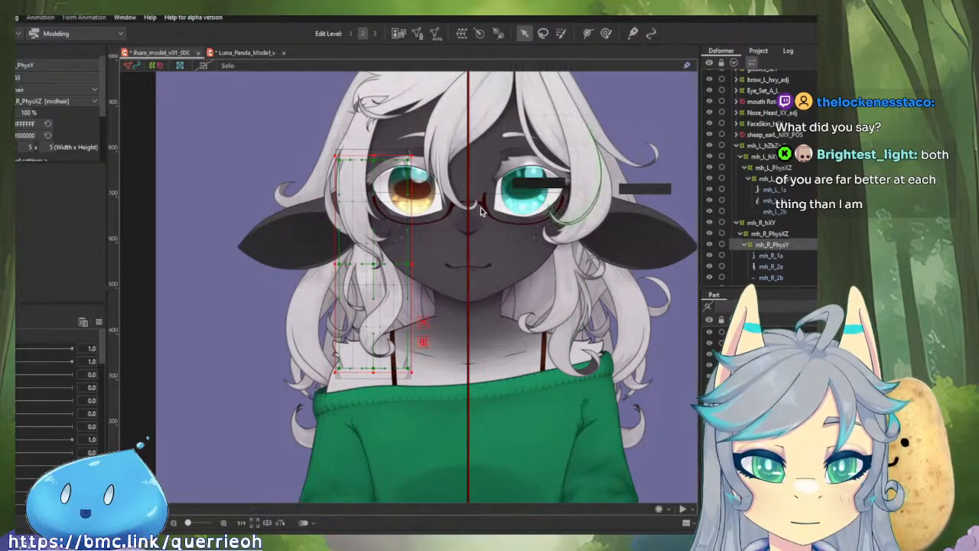
left_click_drag(551, 237, 520, 294)
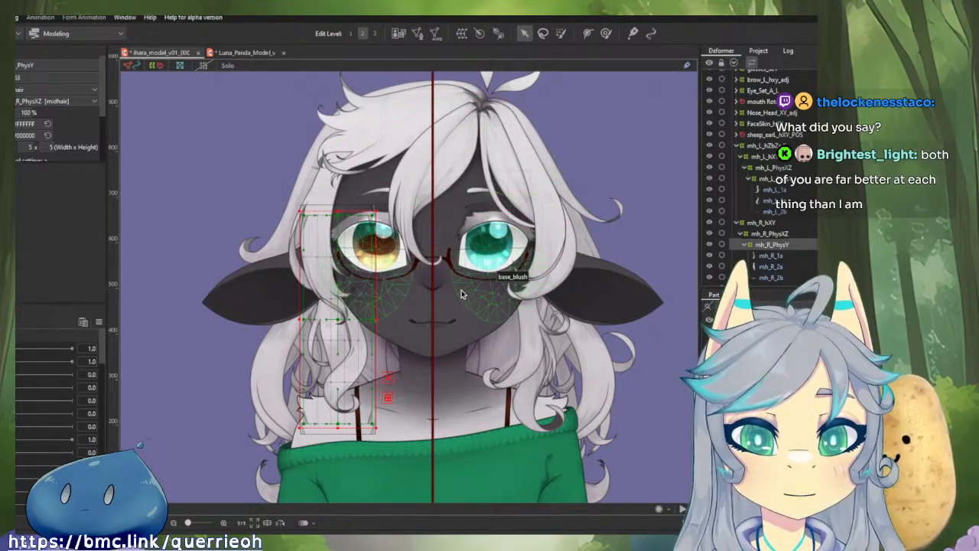
scroll(459, 292, "down", 2)
scroll(436, 268, "up", 4)
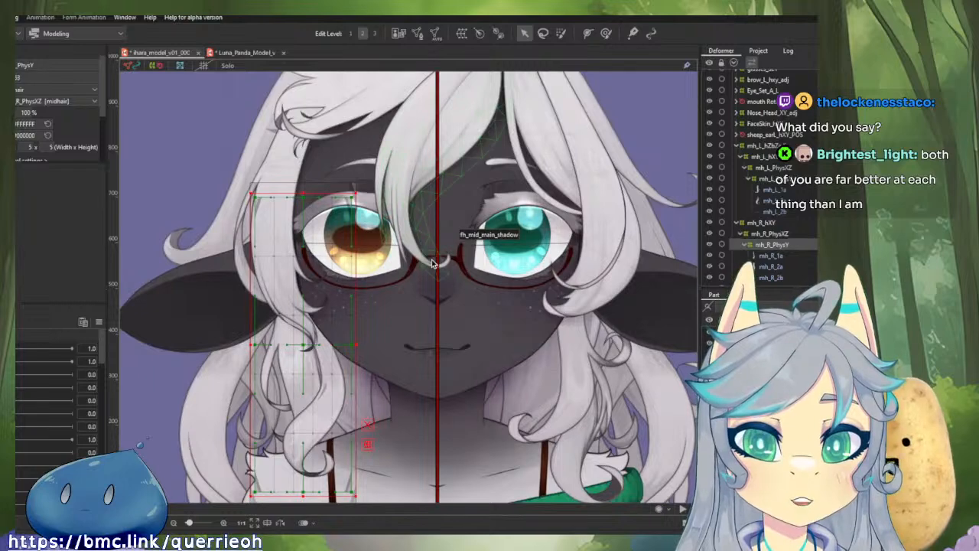
left_click_drag(433, 263, 498, 210)
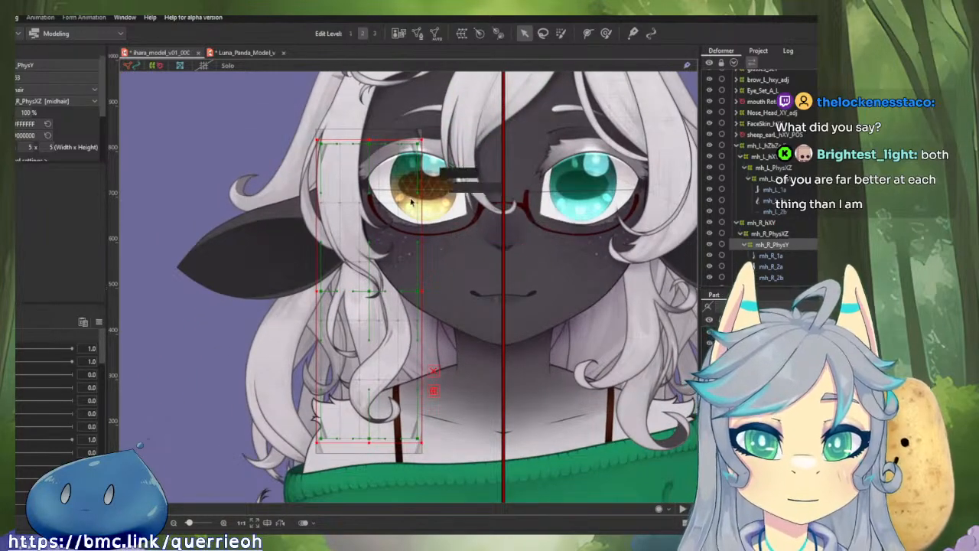
left_click_drag(411, 202, 493, 254)
scroll(490, 245, "up", 2)
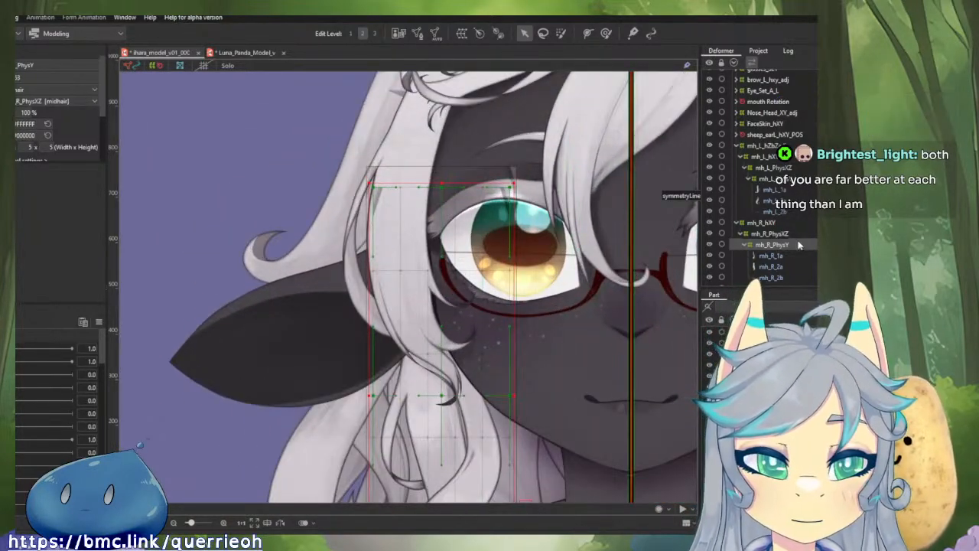
scroll(463, 208, "down", 2)
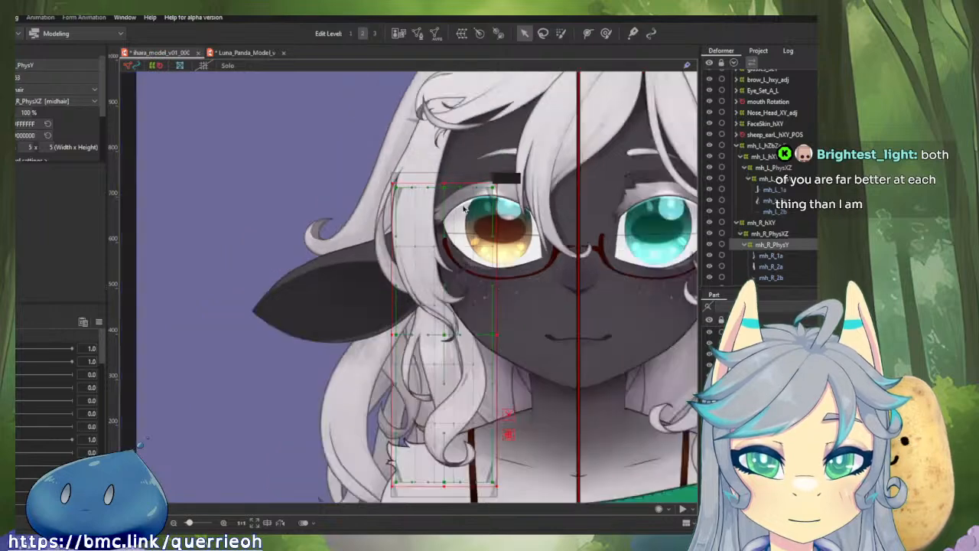
Step: Select the front-hair pieces fh_mid_main, fh_R_sh_1_base and fh_mid_02 in turn to examine their meshes and place in the deformer hierarchy
left_click_drag(478, 250, 439, 203)
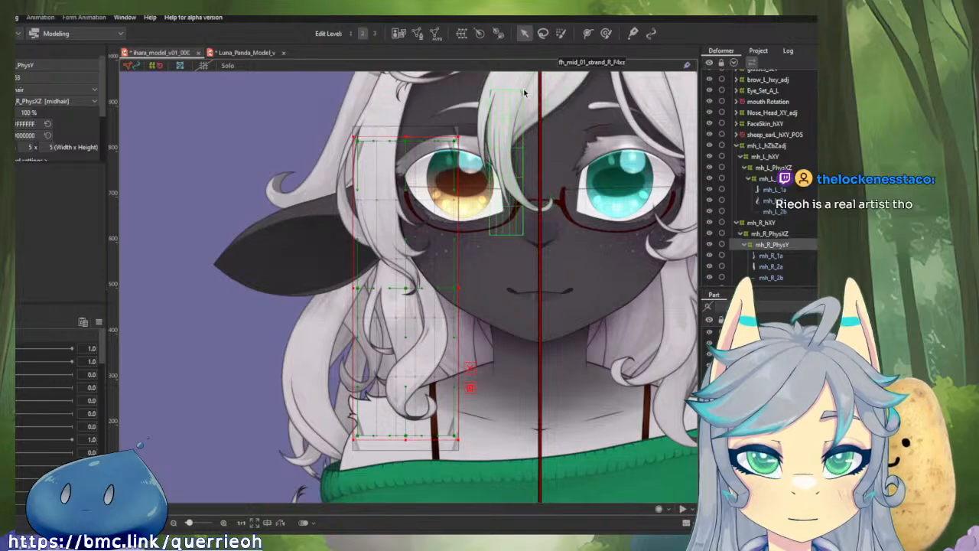
left_click_drag(541, 105, 501, 212)
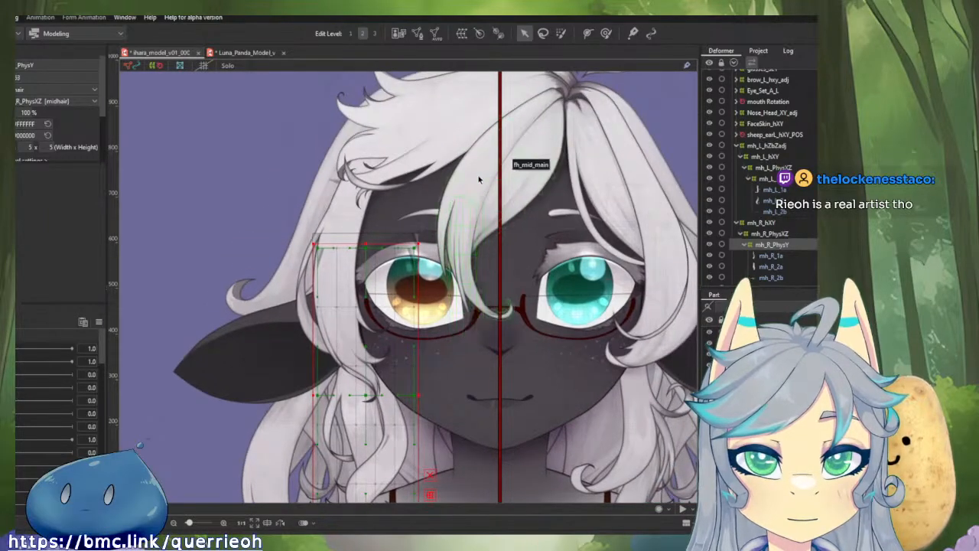
left_click(479, 179)
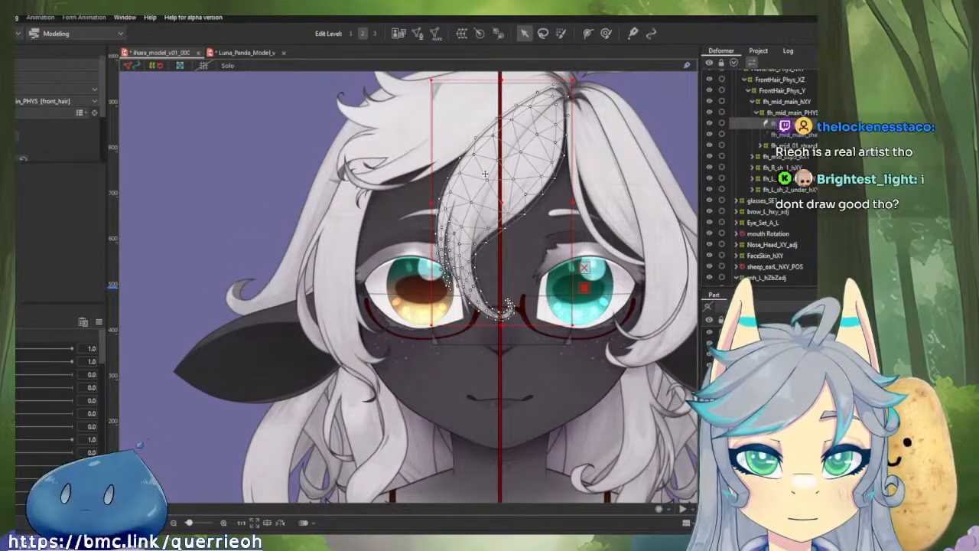
left_click(378, 180)
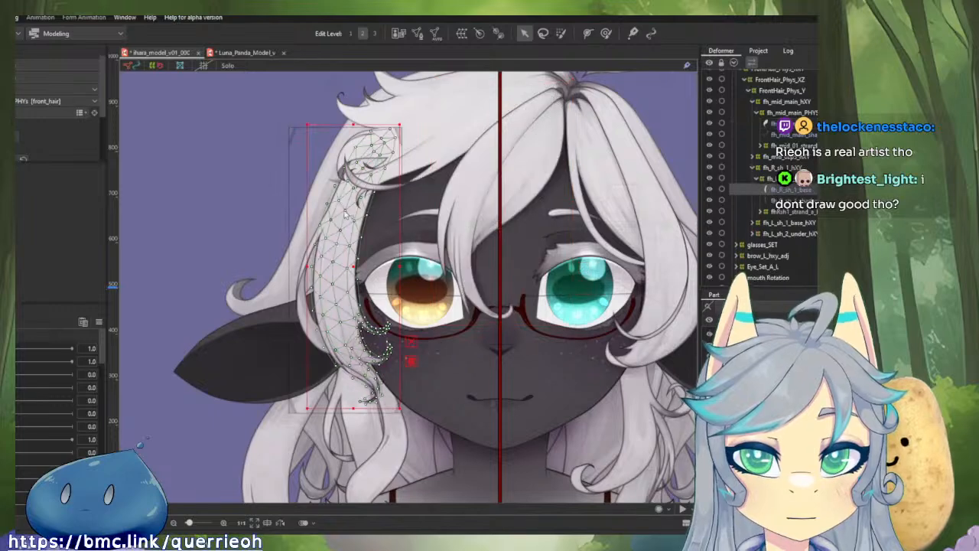
left_click(447, 136)
scroll(568, 162, "up", 4)
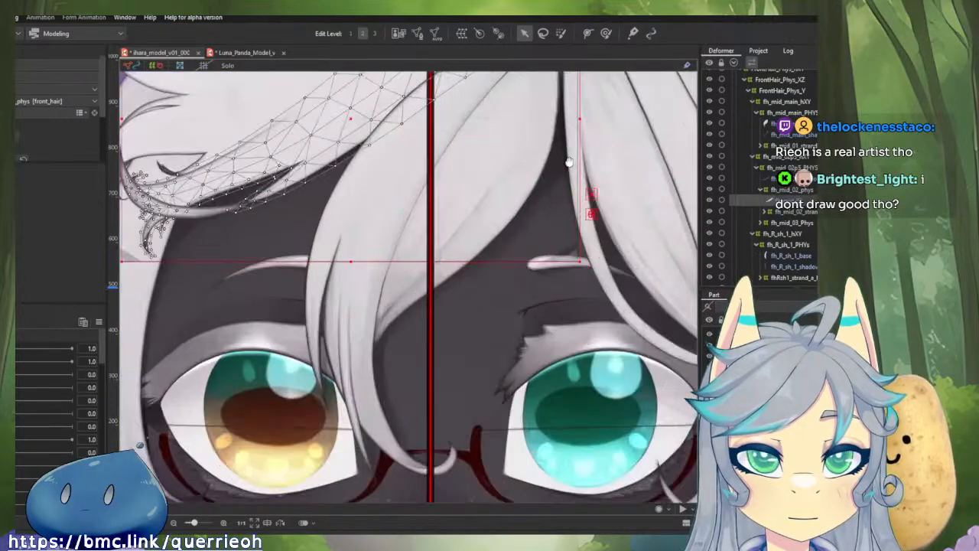
left_click_drag(568, 162, 544, 172)
scroll(544, 175, "down", 4)
scroll(800, 191, "up", 3)
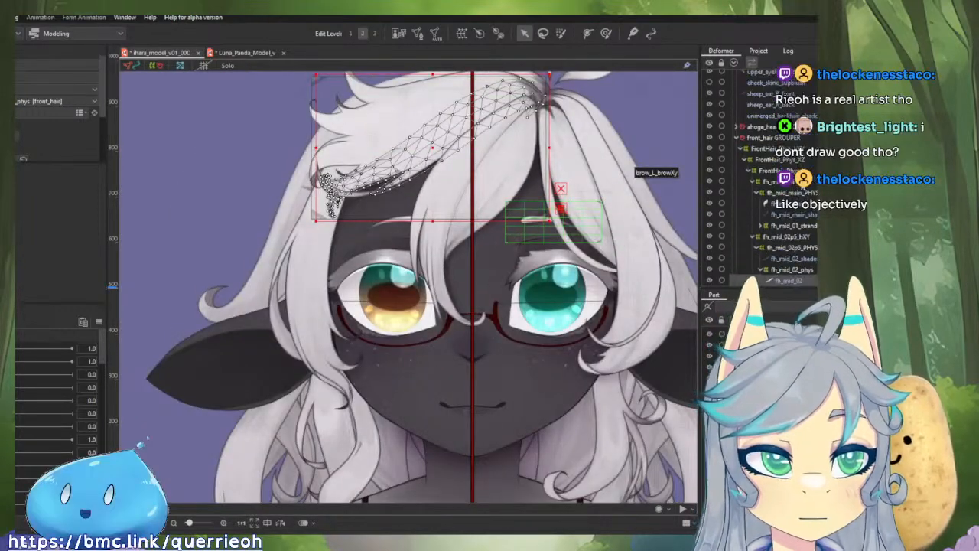
Step: Select the front-hair deformers FrontHair_Phys_Y, FrontHair_Phys_XZ and FrontHair_Phys_hXY in turn to compare how they are nested
left_click(777, 170)
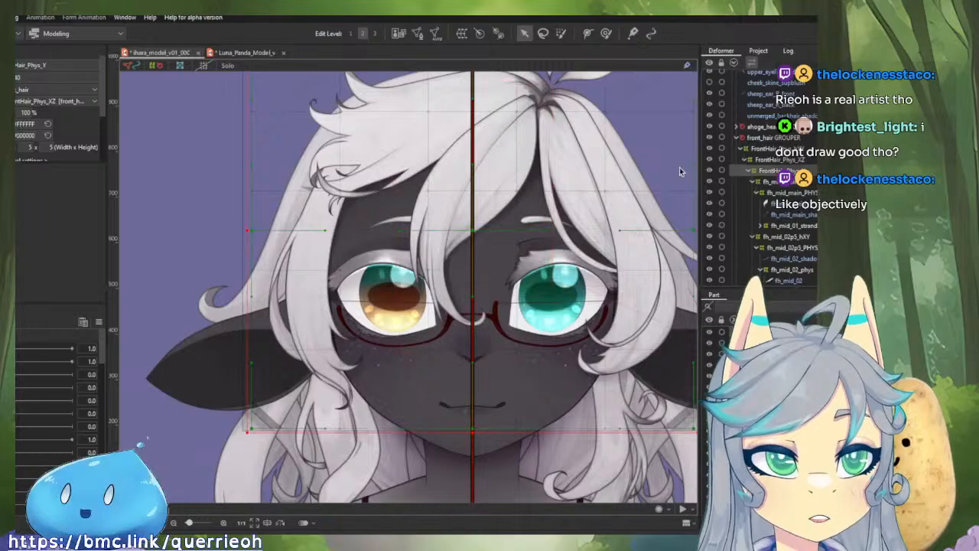
scroll(632, 174, "down", 3)
left_click_drag(632, 174, 600, 180)
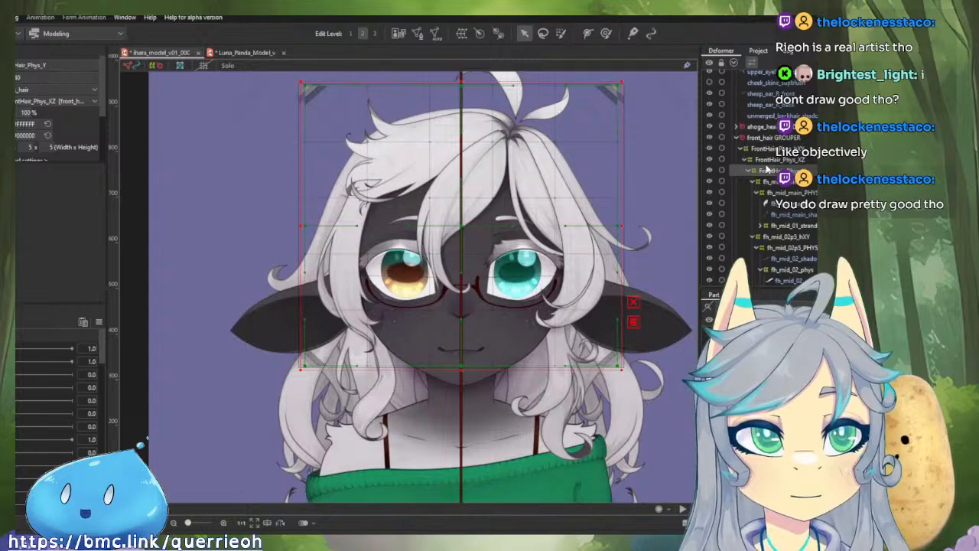
left_click(775, 160)
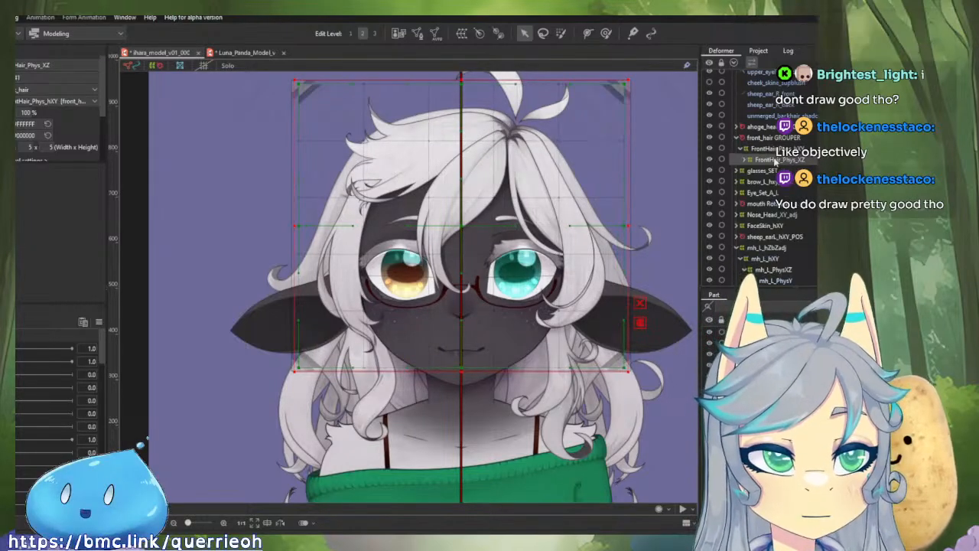
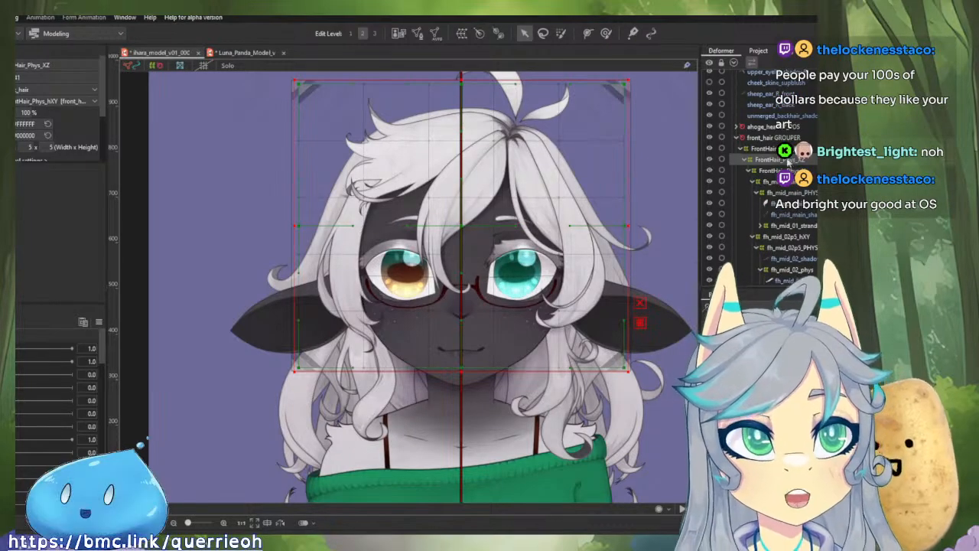
left_click_drag(790, 159, 463, 214)
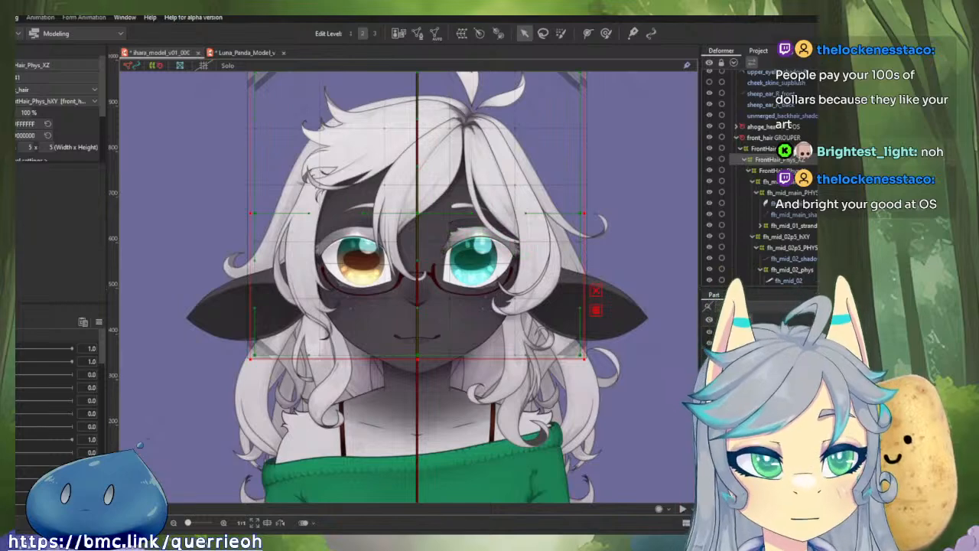
double_click(793, 149)
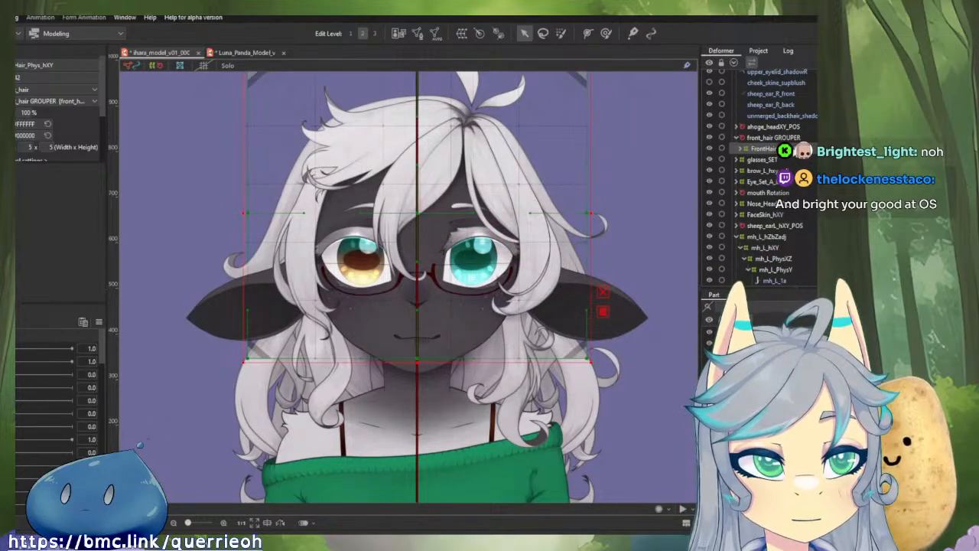
double_click(793, 149)
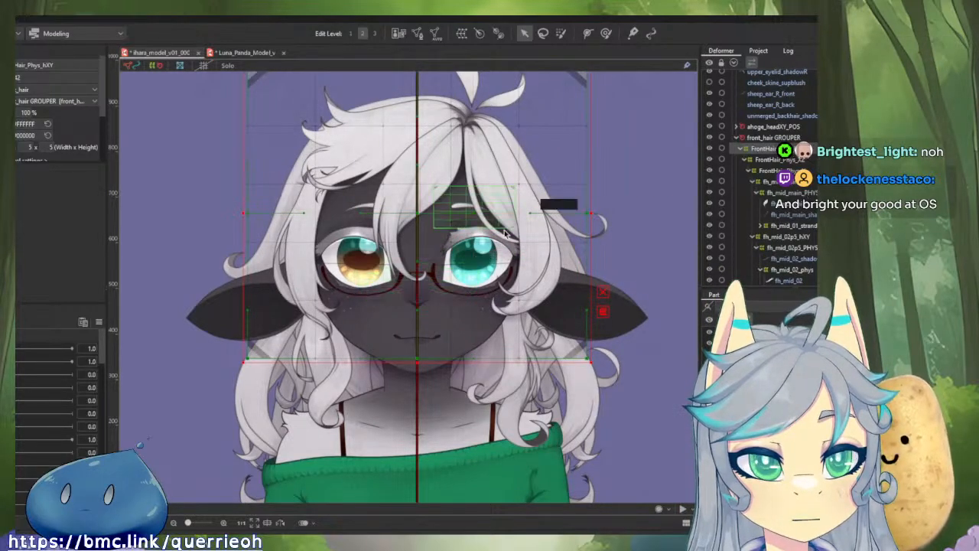
Step: Wrap the side strand mh_L_1a in a 5 x 5 warp deformer named mh_L_1aPhys inside mh_L_PhysY
left_click(513, 333)
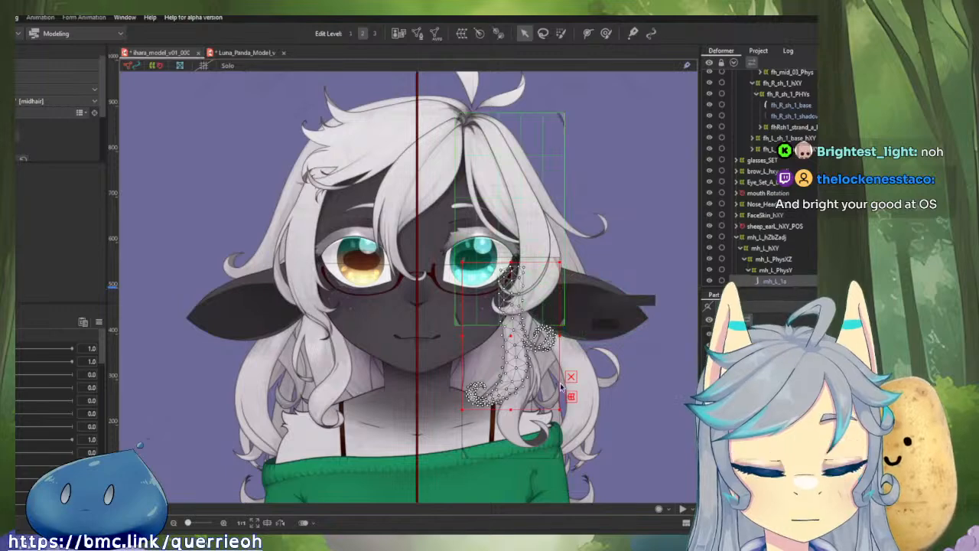
scroll(554, 375, "up", 5)
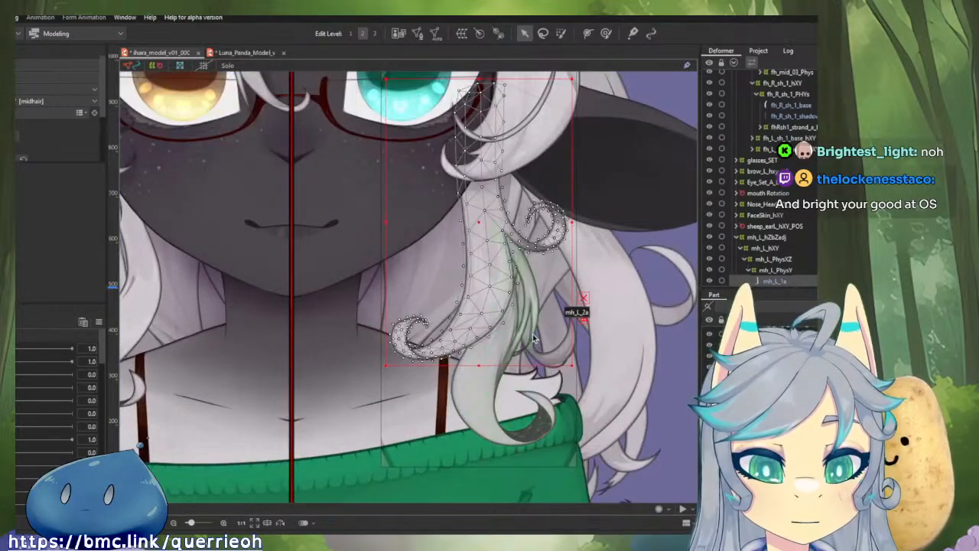
scroll(534, 339, "up", 2)
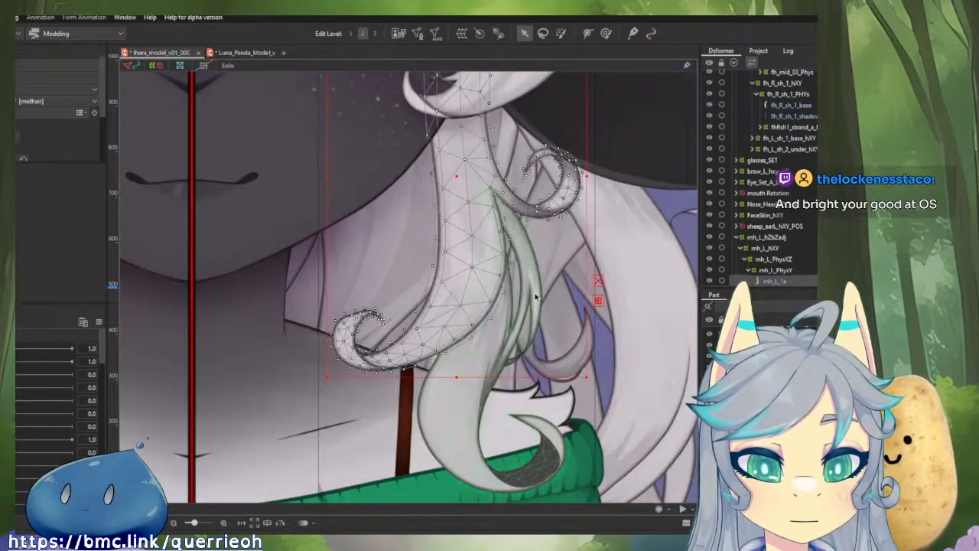
scroll(536, 296, "down", 3)
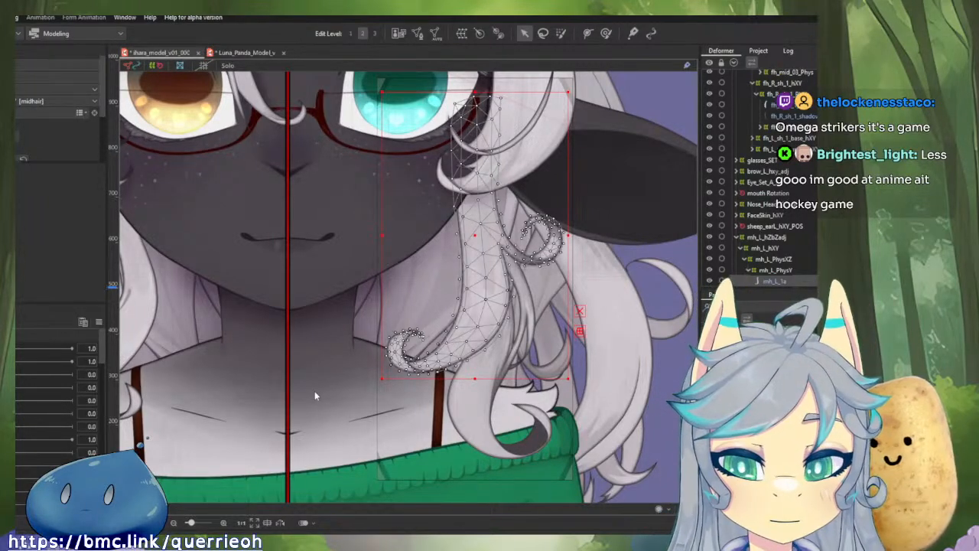
left_click(364, 392)
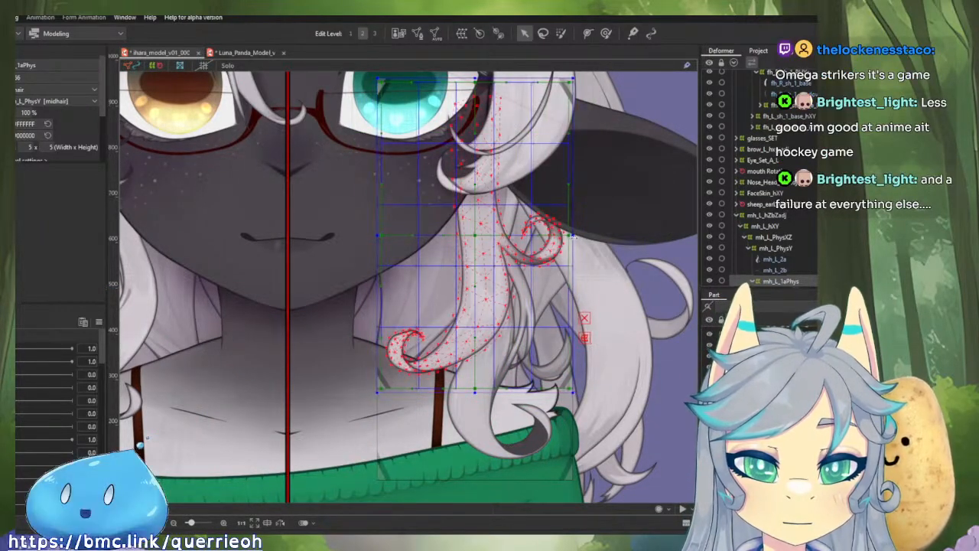
Step: Tighten the mh_L_1aPhys deformer box around the strand without deforming it, lowering its top edge and raising its bottom edge
scroll(573, 235, "up", 5)
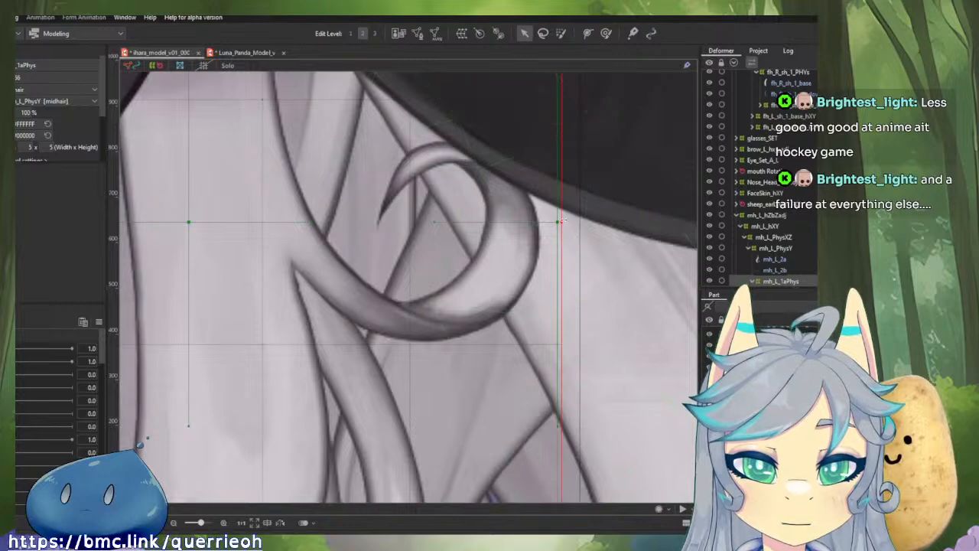
scroll(499, 230, "down", 3)
left_click_drag(500, 230, 514, 355)
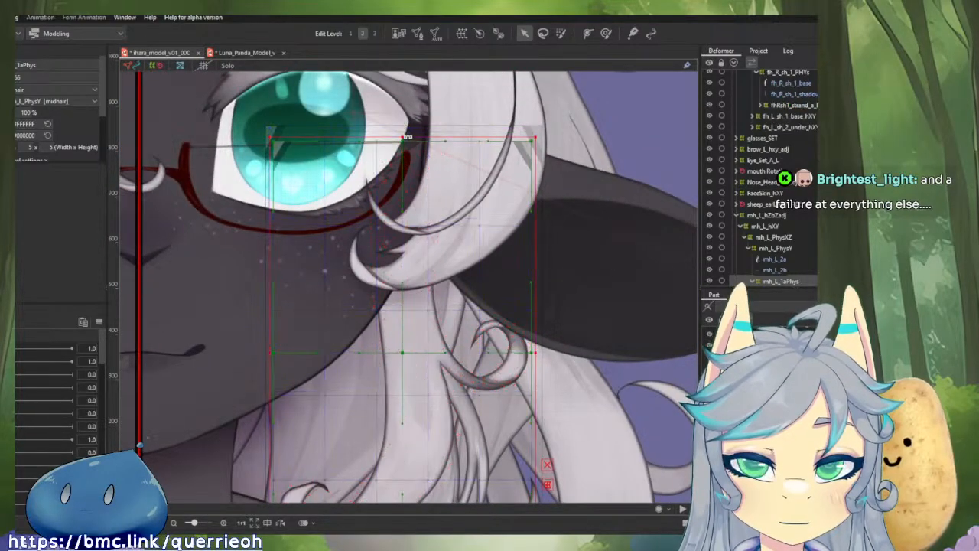
scroll(404, 138, "up", 2)
left_click_drag(399, 137, 399, 153)
scroll(466, 312, "down", 3)
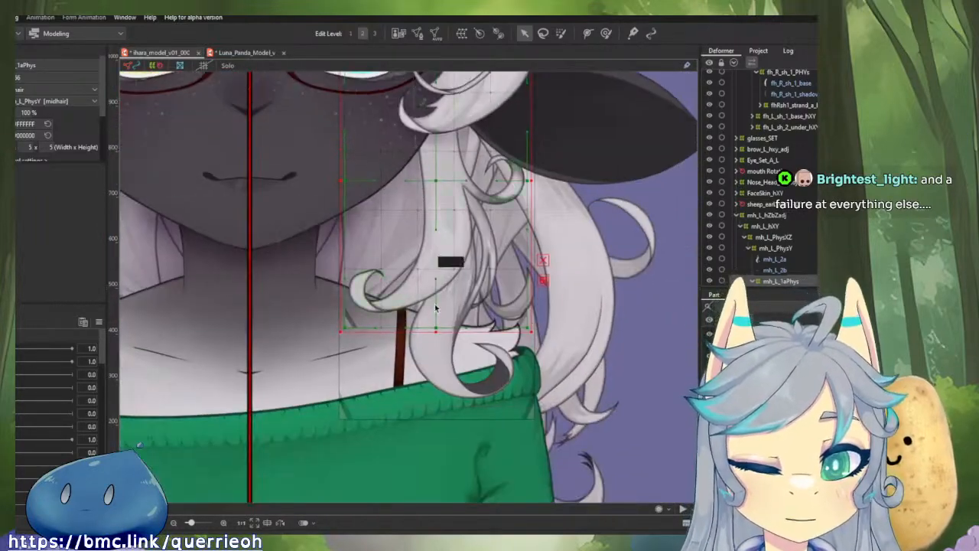
scroll(436, 375, "up", 3)
scroll(384, 328, "down", 2)
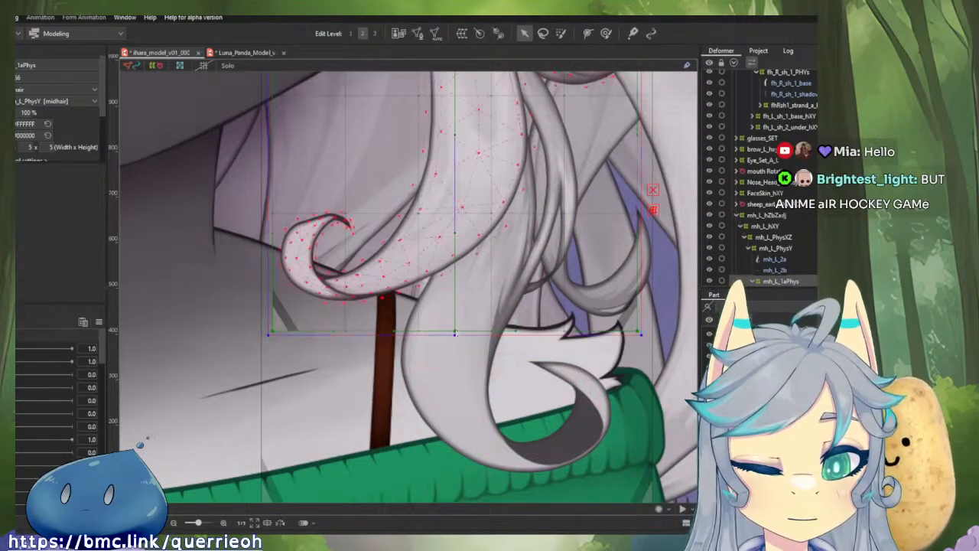
left_click_drag(455, 333, 457, 313)
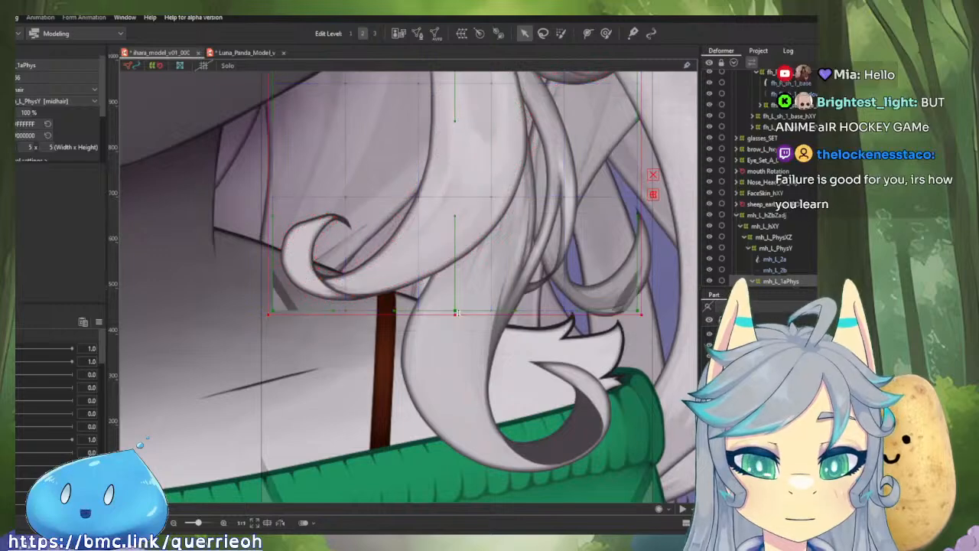
scroll(433, 286, "down", 3)
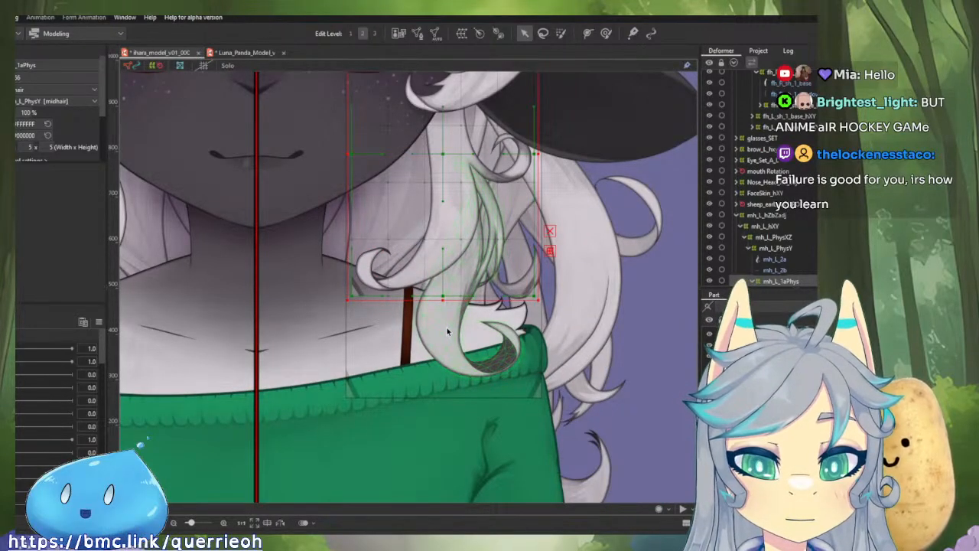
Step: Identify the small strand piece mh_L_2b and move it into the mh_L_1aPhys deformer
scroll(447, 331, "up", 2)
left_click(504, 268)
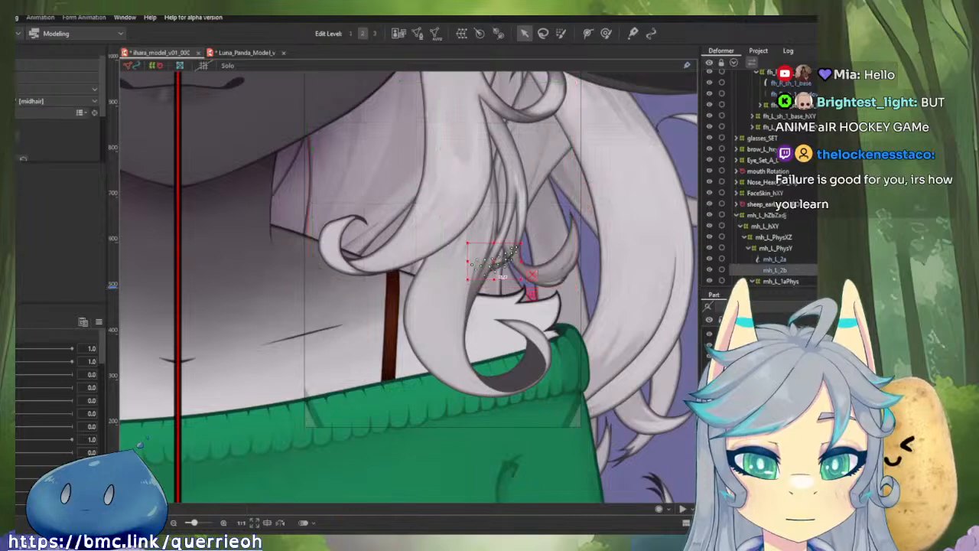
scroll(782, 271, "down", 2)
left_click(786, 242)
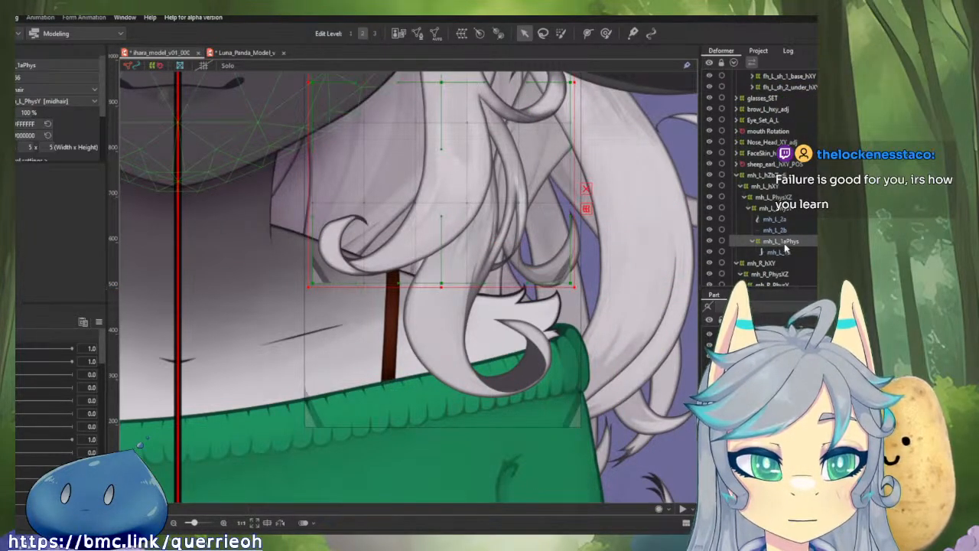
left_click_drag(776, 231, 787, 243)
Step: Wrap the strand mh_L_2a in a 5 x 5 warp deformer named mh_L_2a_Phys inside mh_L_PhysY
left_click(778, 219)
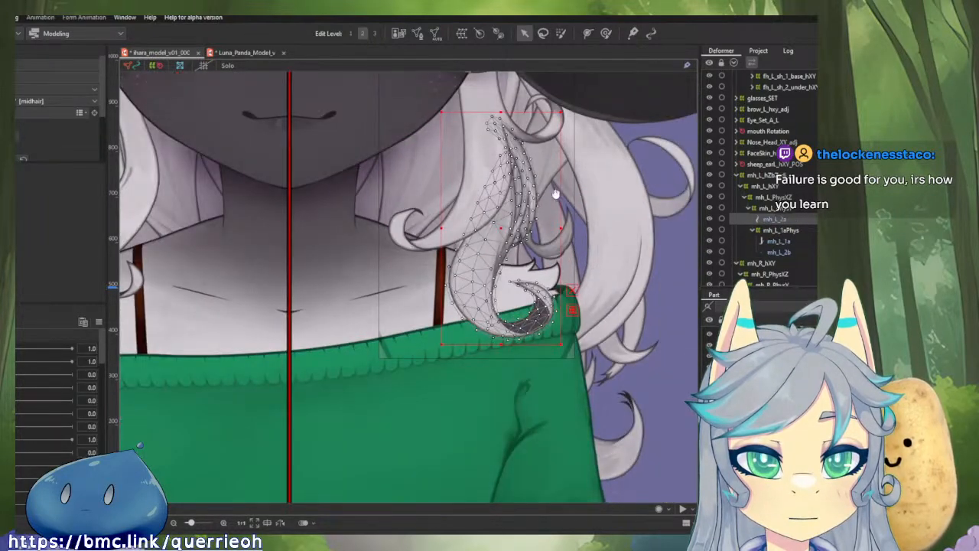
left_click_drag(555, 194, 502, 238)
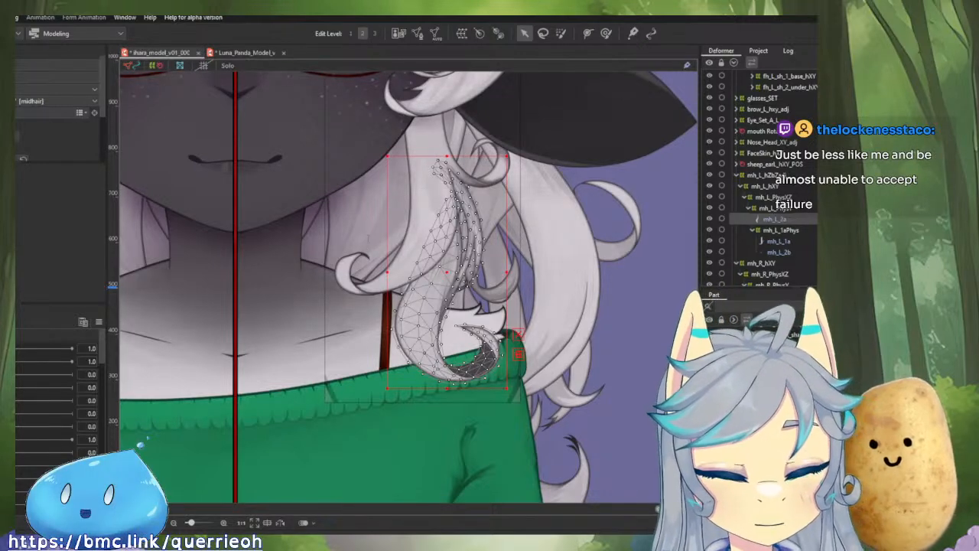
left_click(374, 398)
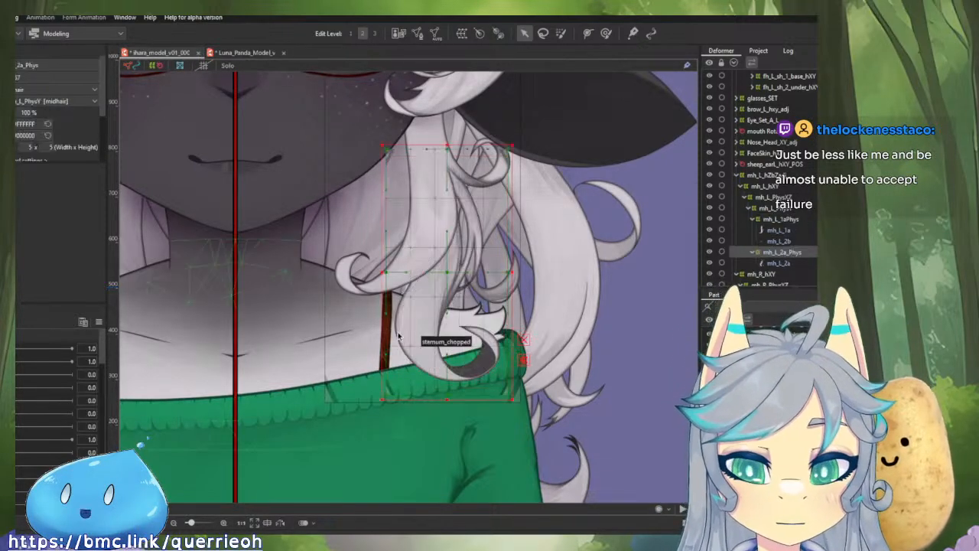
Step: Fit the mh_L_2a_Phys deformer box closer to the strand, lowering its top edge and pulling its outer side inward
key("ctrl")
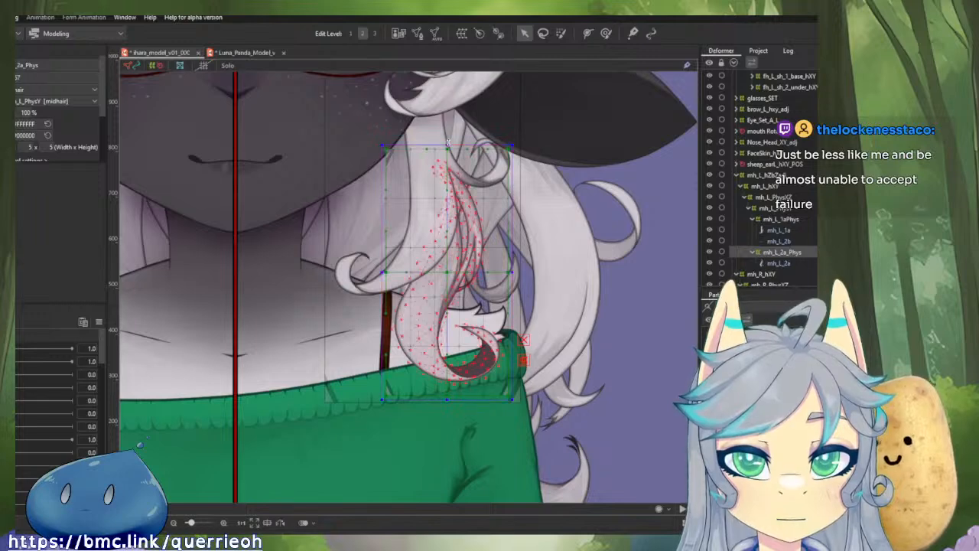
left_click_drag(448, 142, 448, 153)
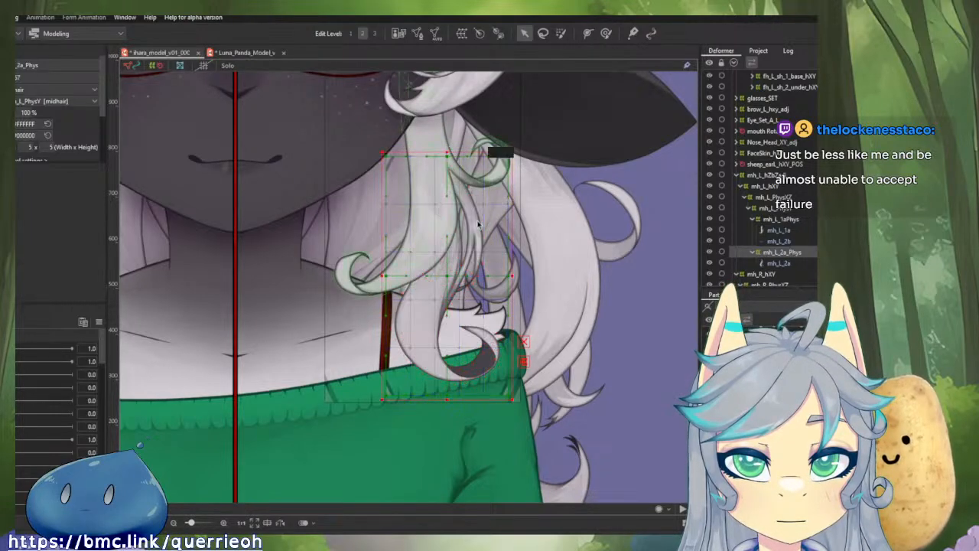
scroll(535, 296, "up", 3)
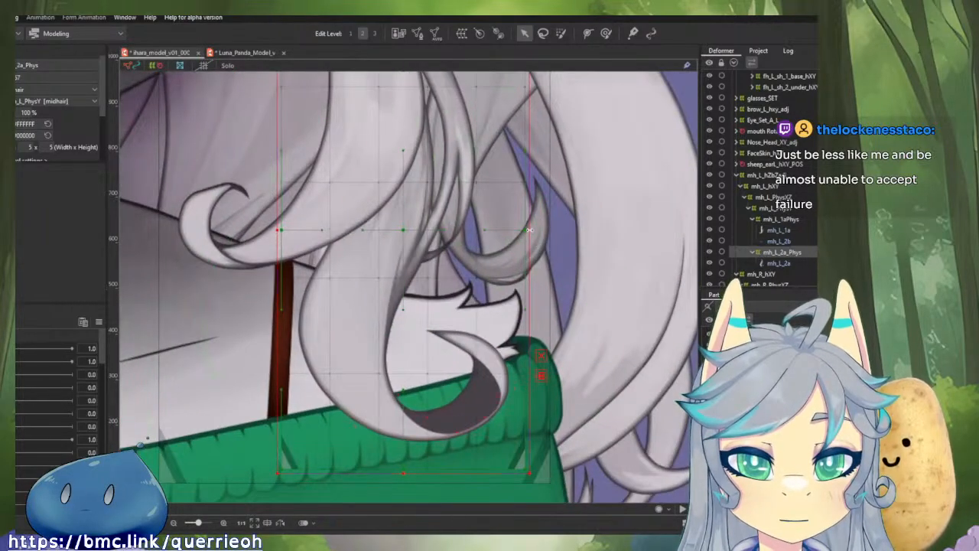
left_click_drag(529, 230, 523, 230)
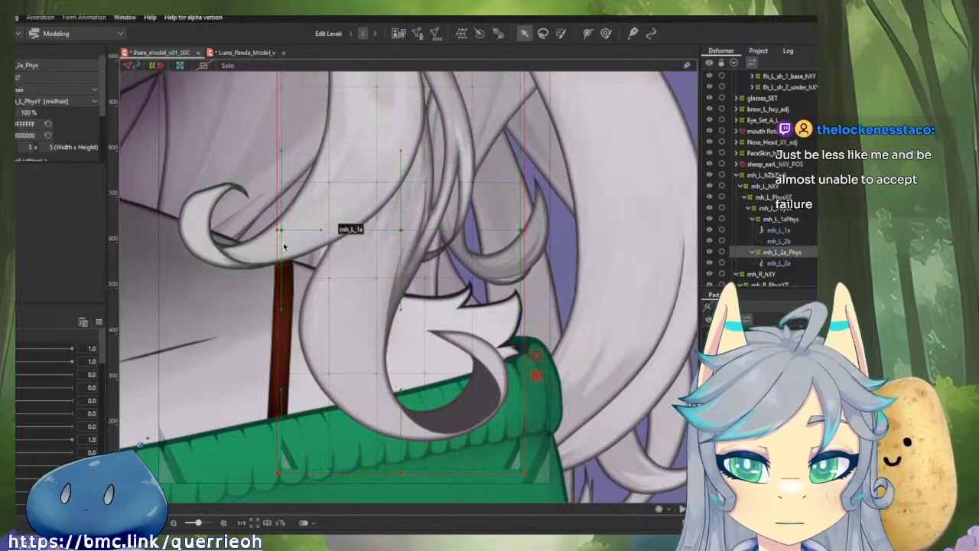
left_click_drag(278, 228, 466, 342)
scroll(259, 228, "down", 2)
scroll(461, 315, "down", 2)
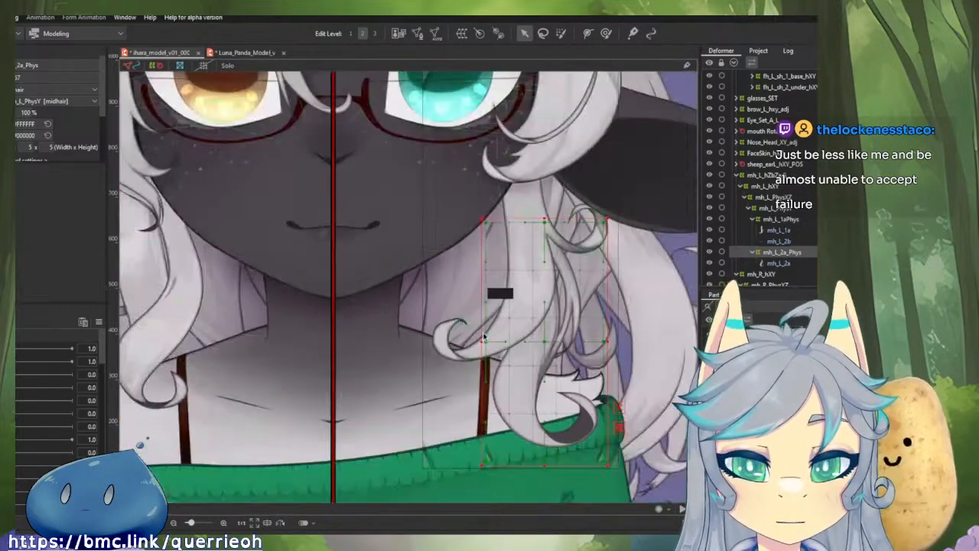
left_click_drag(315, 281, 529, 296)
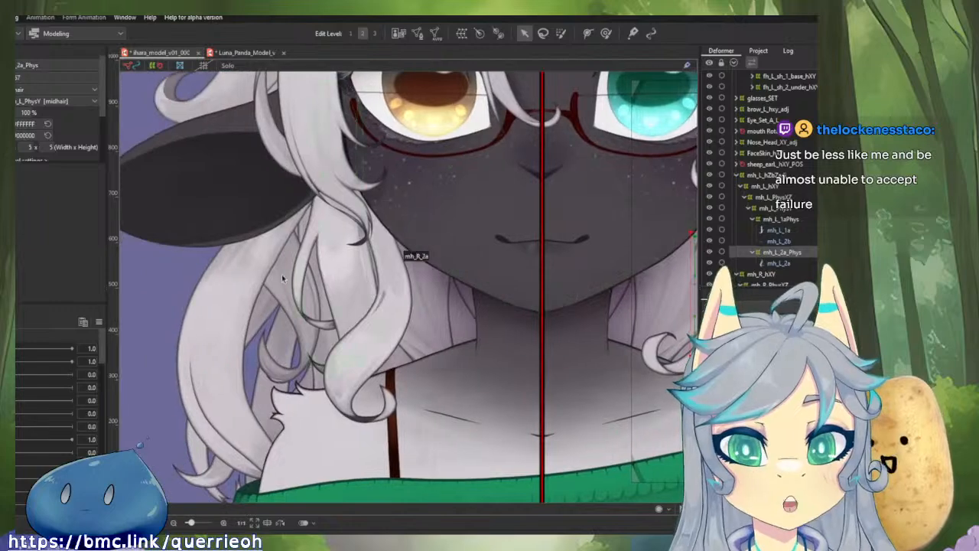
Step: Examine the hair pieces on both sides of the face, identifying the back hair and mid hair strands
left_click_drag(258, 269, 301, 368)
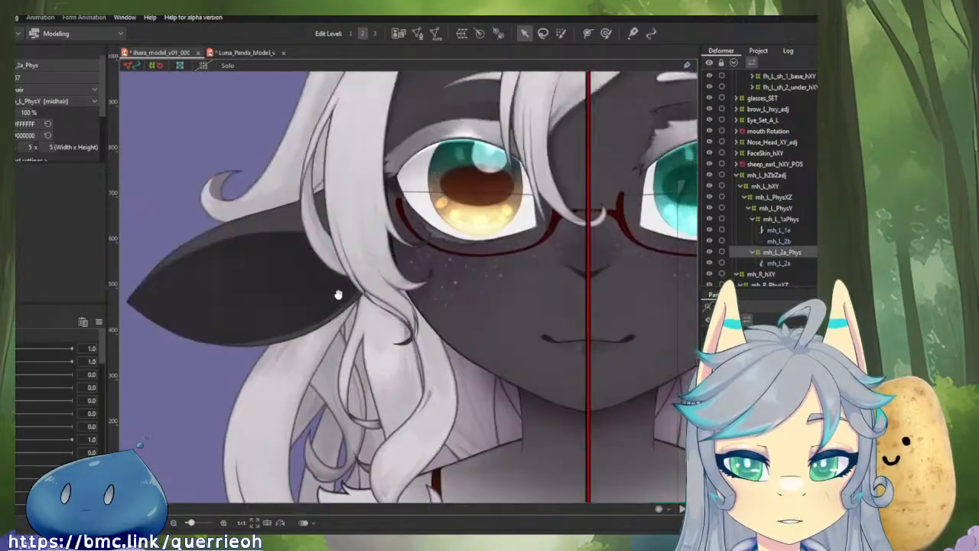
left_click_drag(338, 294, 330, 362)
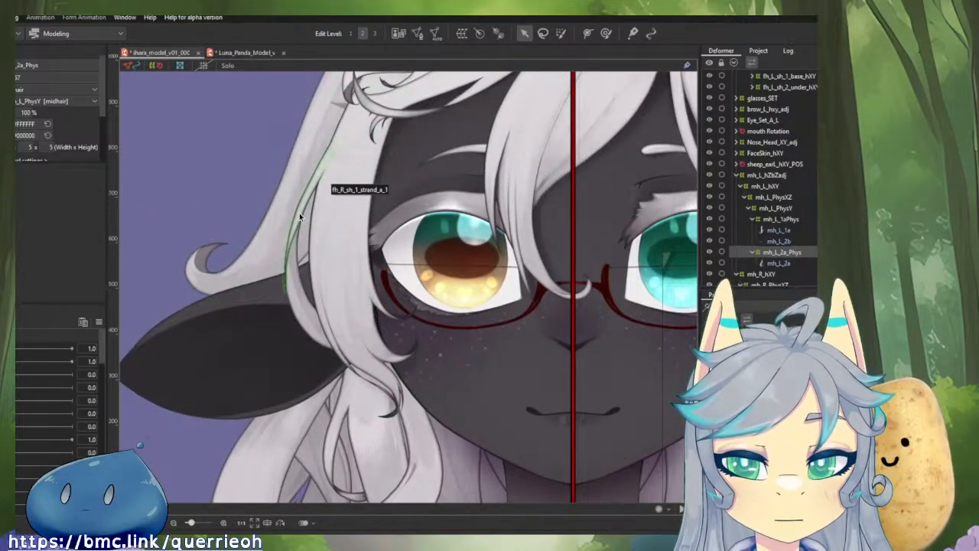
scroll(301, 217, "up", 2)
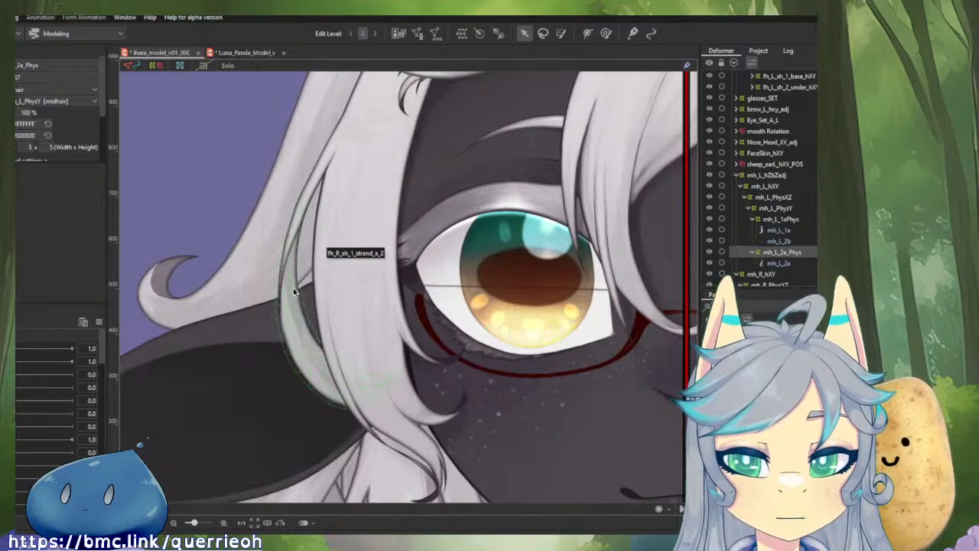
left_click(262, 240)
scroll(413, 270, "down", 3)
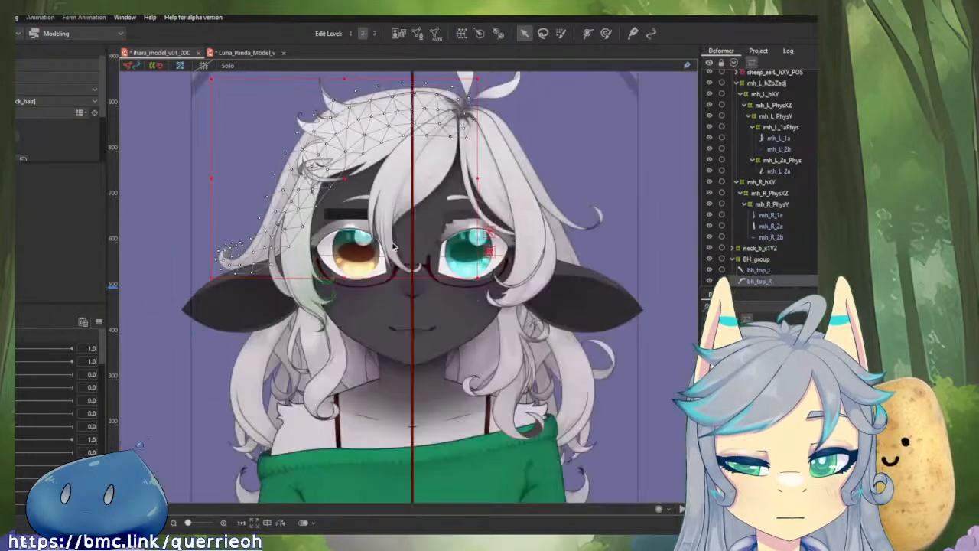
scroll(464, 390, "up", 2)
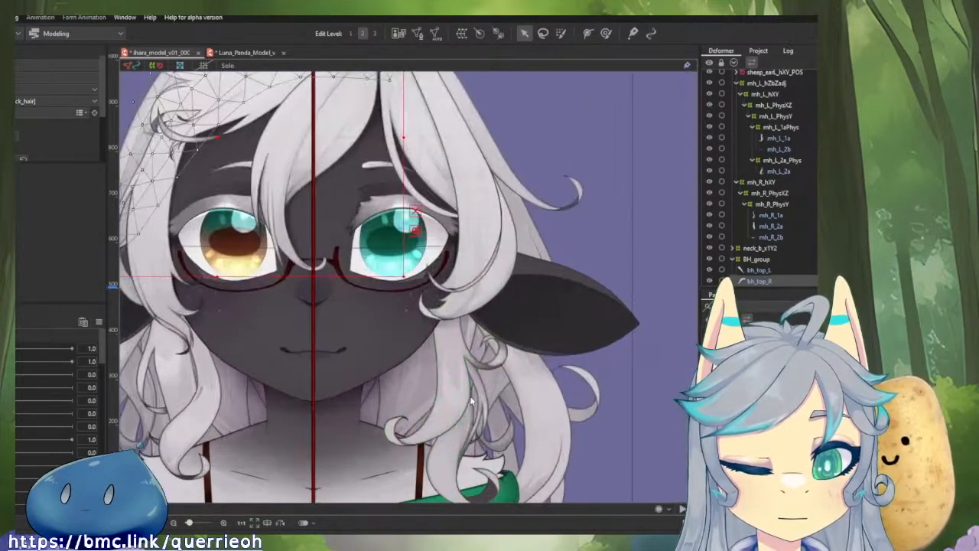
left_click(465, 390)
left_click_drag(498, 358, 584, 310)
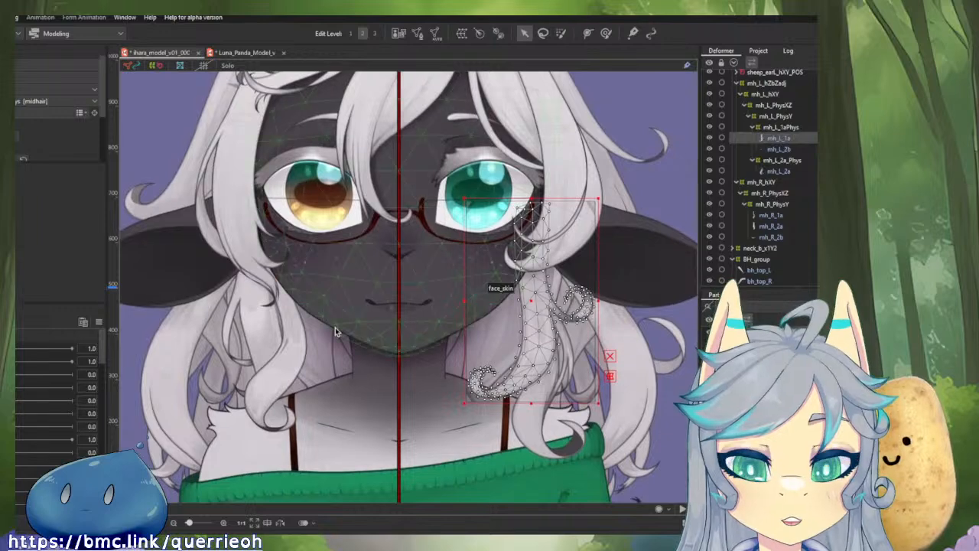
left_click(278, 346)
left_click_drag(456, 335, 613, 312)
Step: Wrap mh_R_hXY in a 5 x 5 warp deformer named mh_R_hZbZadj, following the naming of its left-side counterpart
left_click(763, 184)
scroll(763, 196, "up", 1)
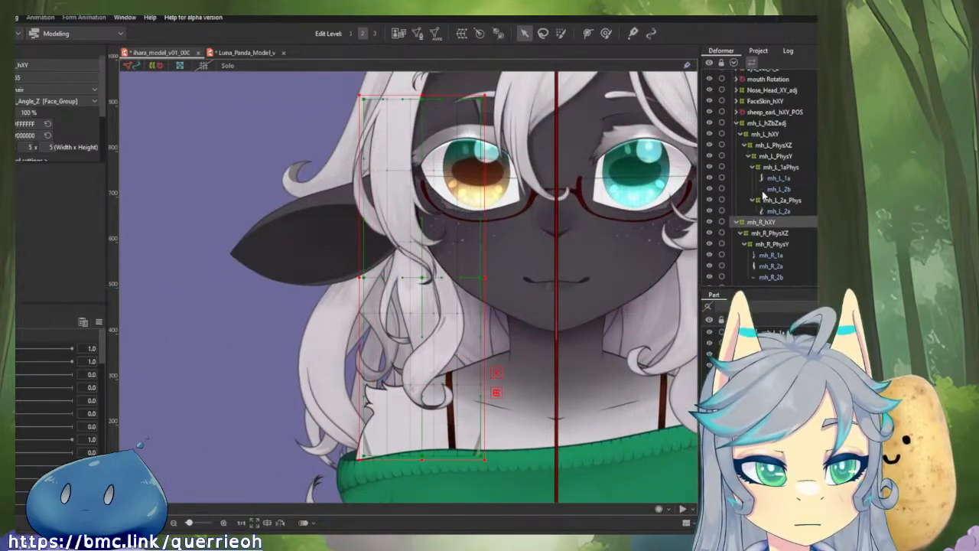
left_click(766, 122)
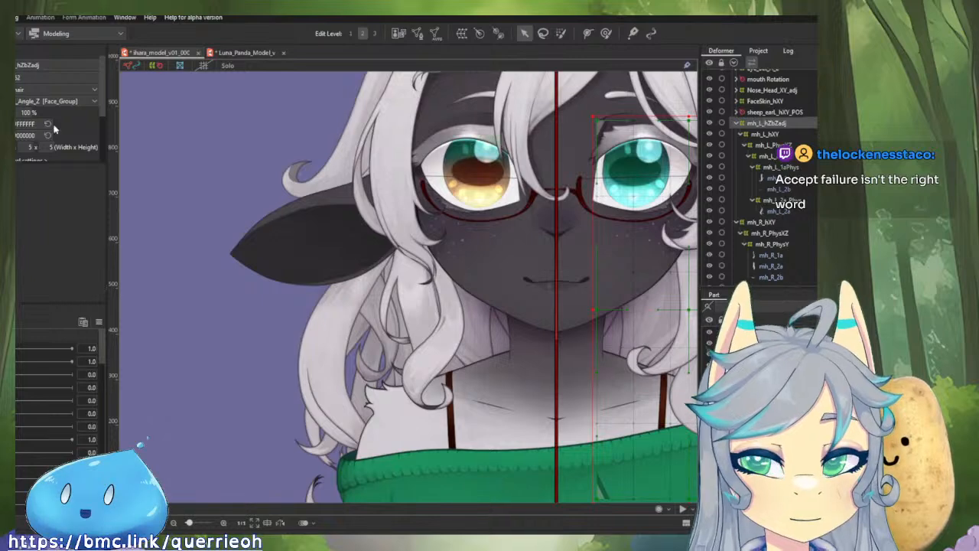
double_click(56, 67)
key("Tab")
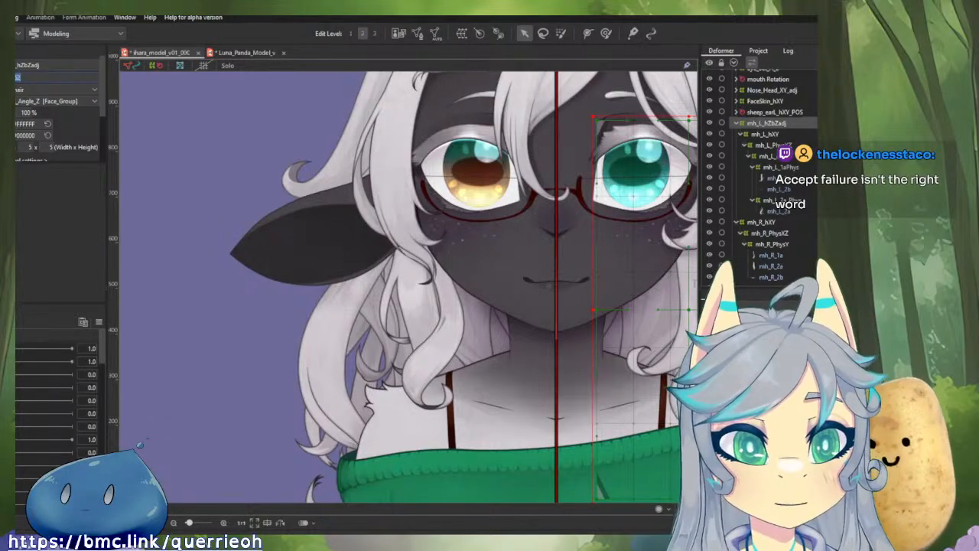
left_click(773, 222)
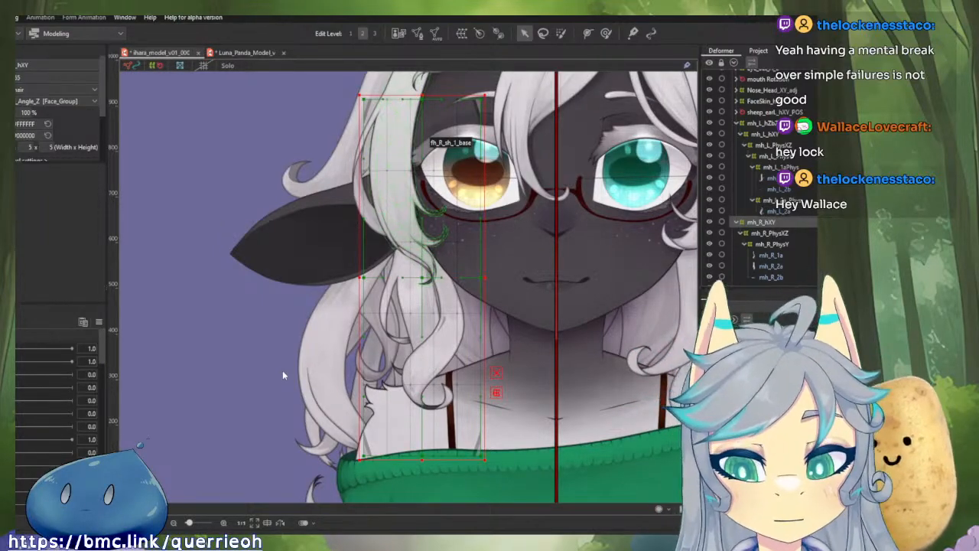
left_click(367, 394)
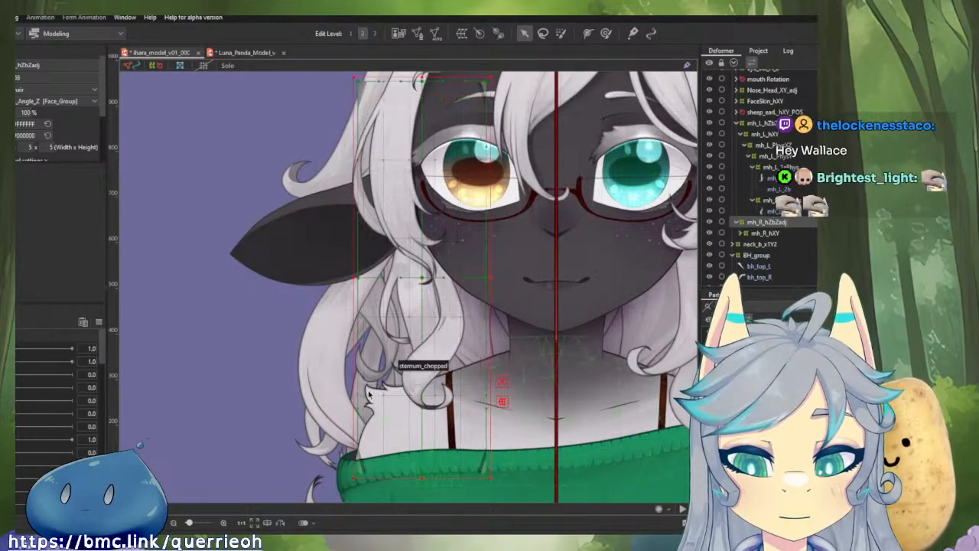
Step: Wrap the strands mh_R_2a and mh_R_2b together in a 5 x 5 warp deformer named mh_R_2_Phys inside mh_R_PhysY
left_click_drag(549, 288, 532, 338)
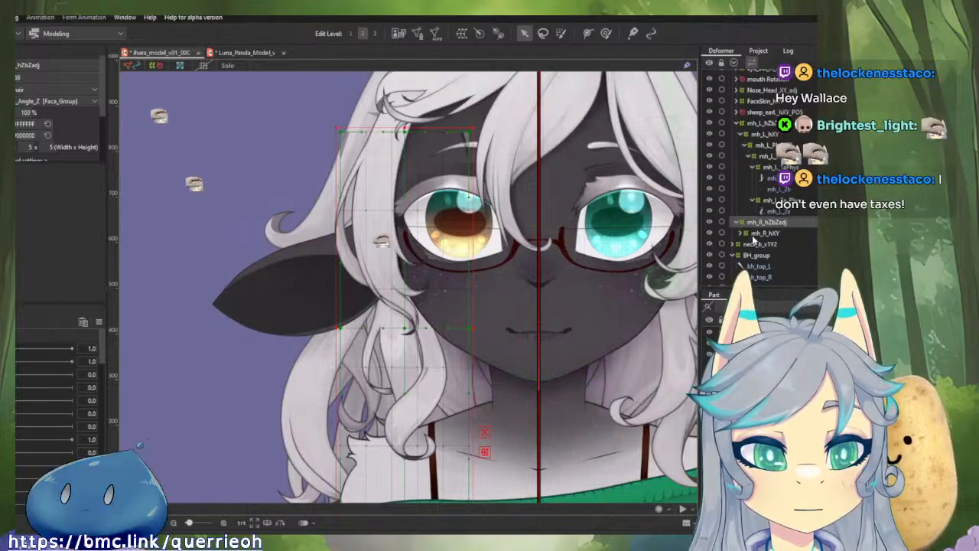
left_click(741, 234)
left_click(750, 245)
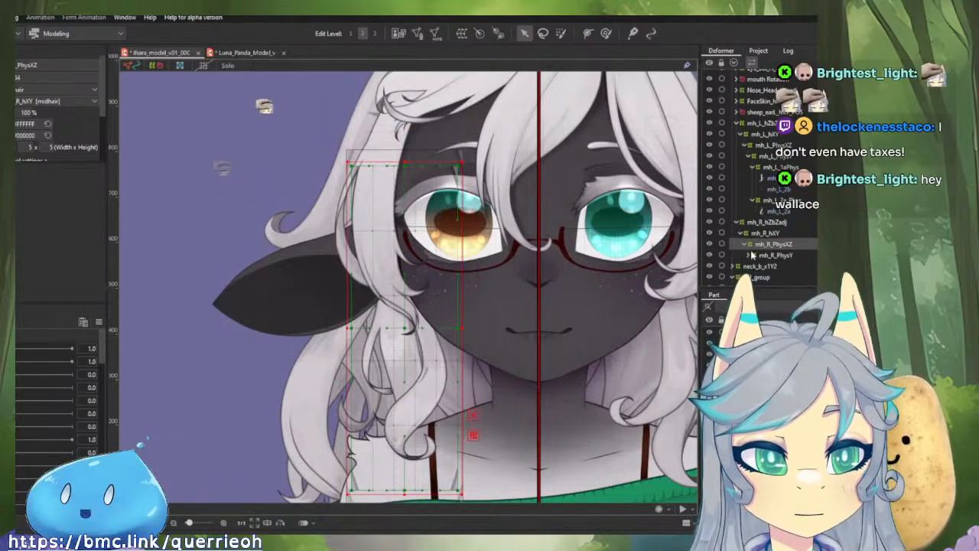
left_click(744, 244)
scroll(782, 208, "down", 2)
left_click(774, 197)
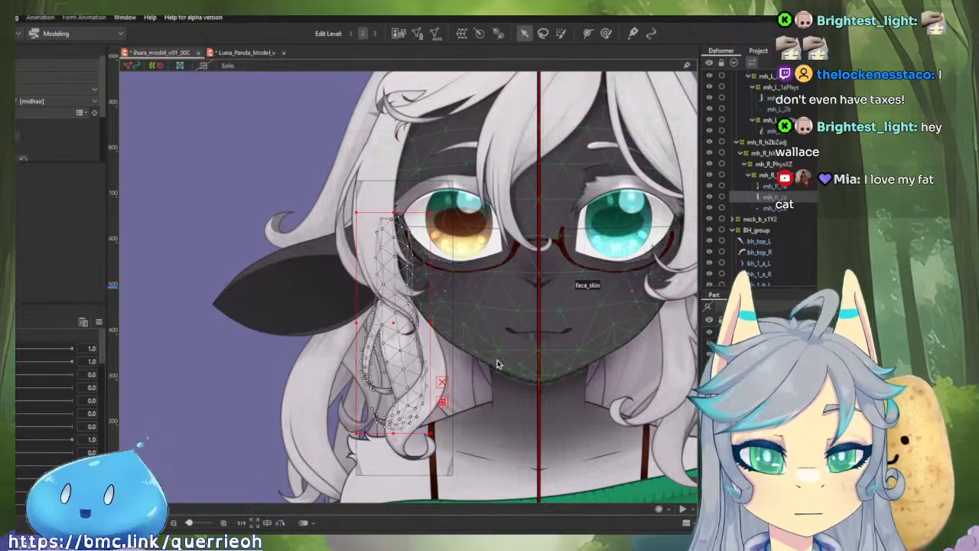
left_click_drag(480, 346, 528, 191)
scroll(510, 287, "up", 2)
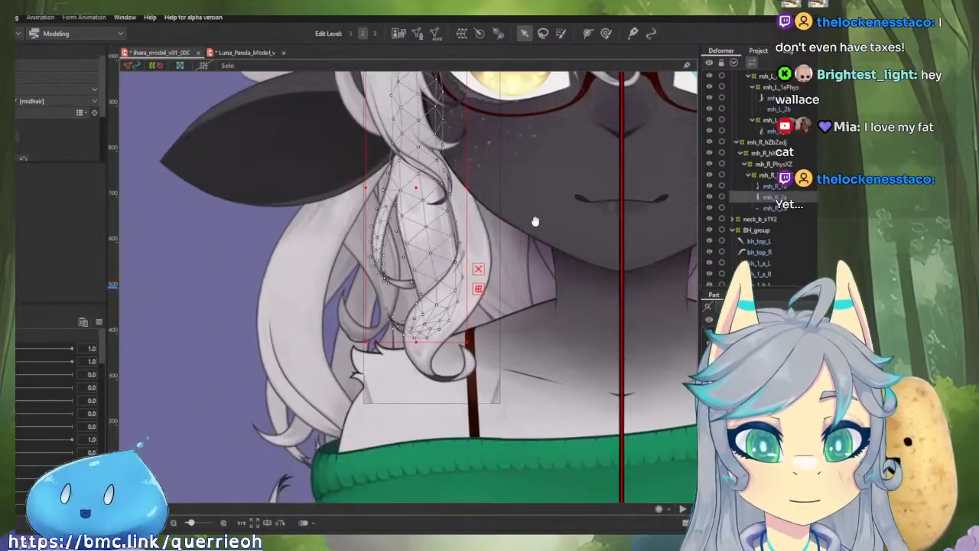
scroll(402, 285, "up", 3)
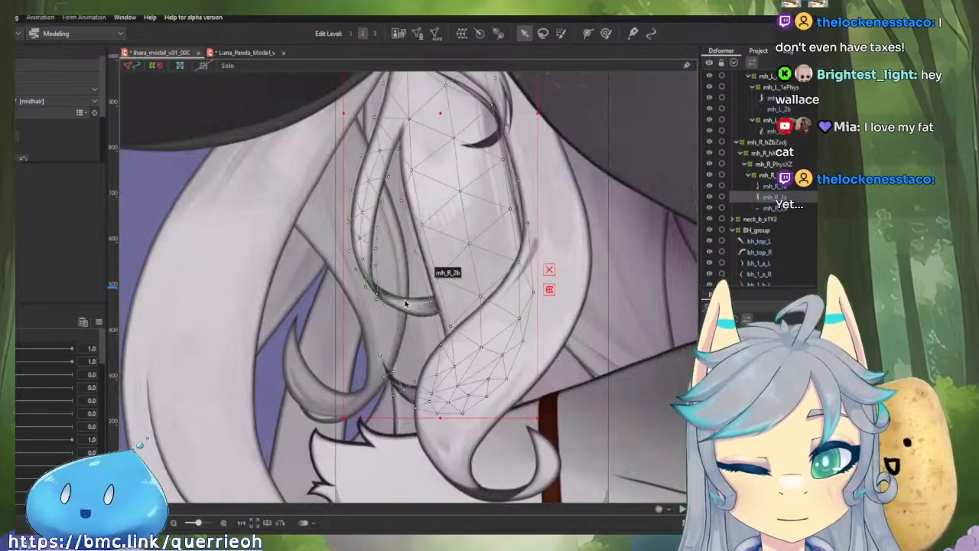
left_click(405, 300)
left_click(364, 217, "shift")
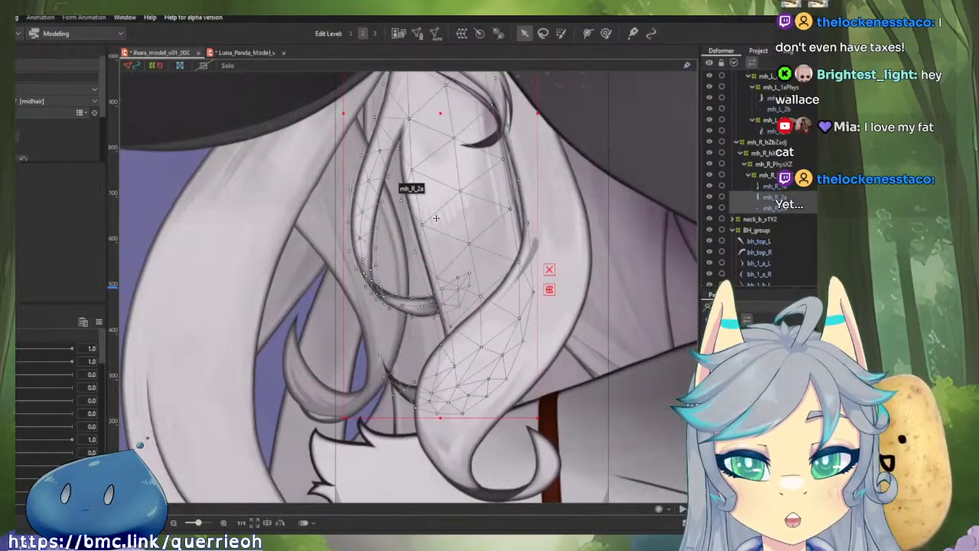
scroll(436, 218, "down", 4)
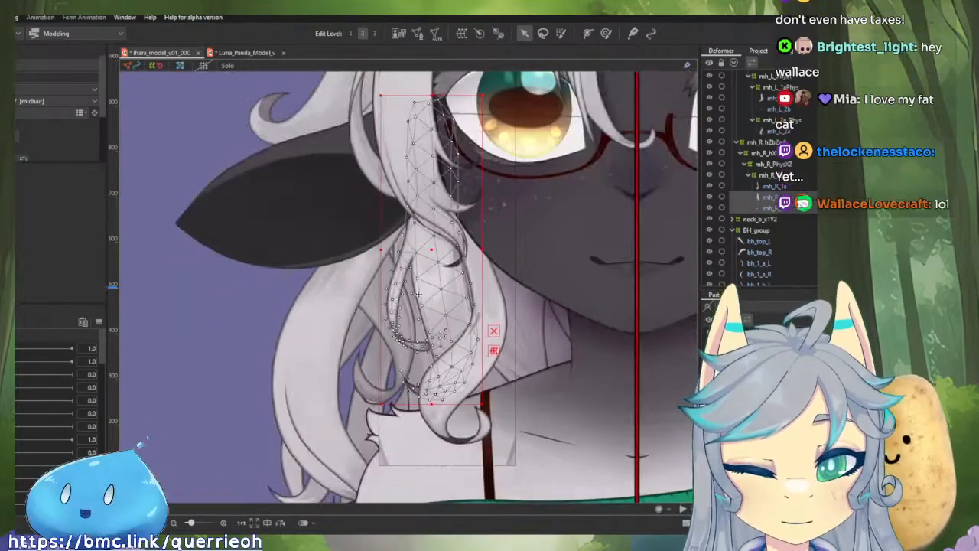
left_click_drag(433, 242, 376, 253)
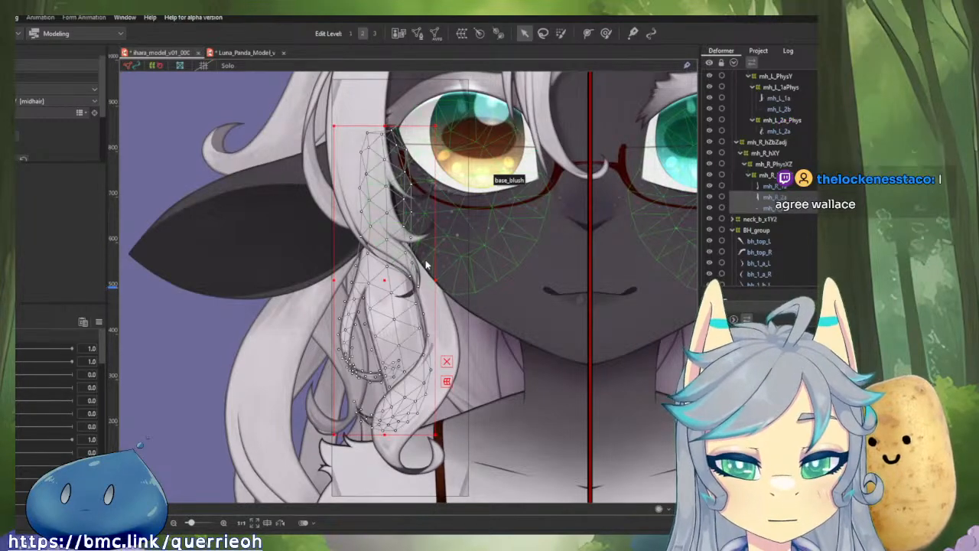
left_click(385, 111)
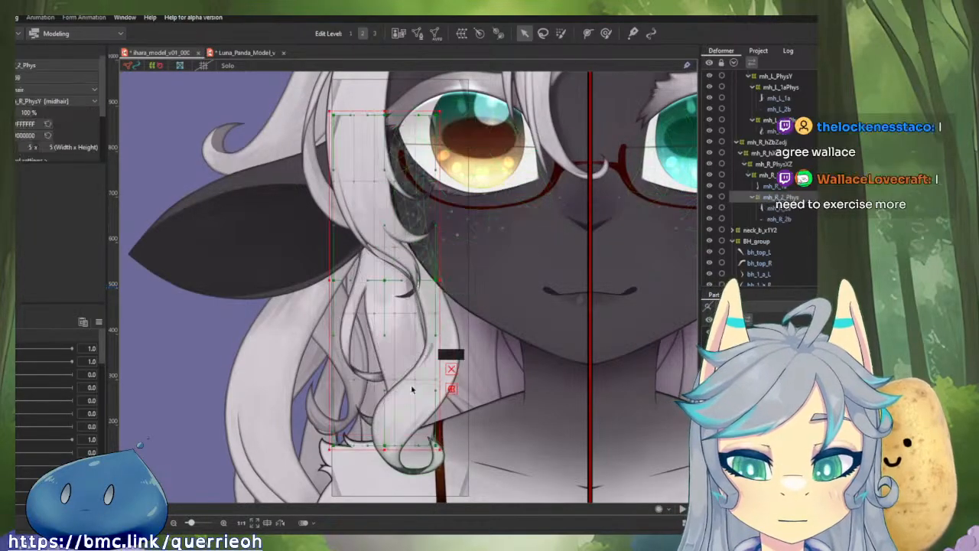
Step: Fit the mh_R_2_Phys deformer box closer to its strands, lowering the top edge and pulling both sides inward
scroll(385, 110, "up", 6)
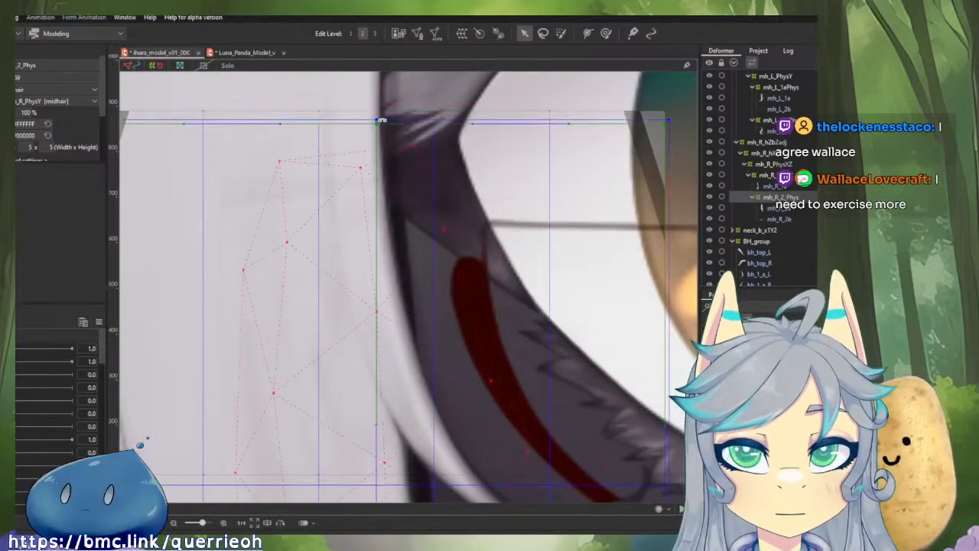
scroll(407, 217, "down", 6)
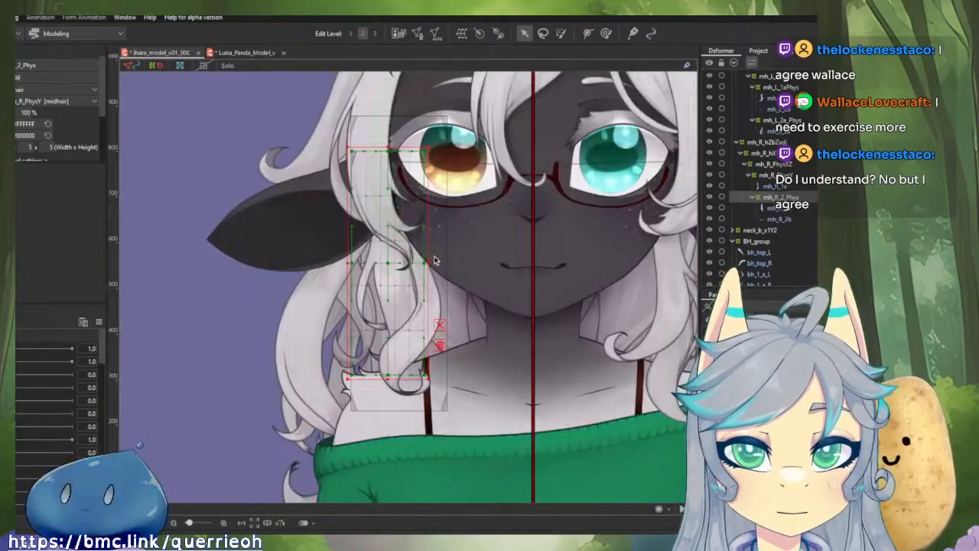
scroll(425, 262, "up", 3)
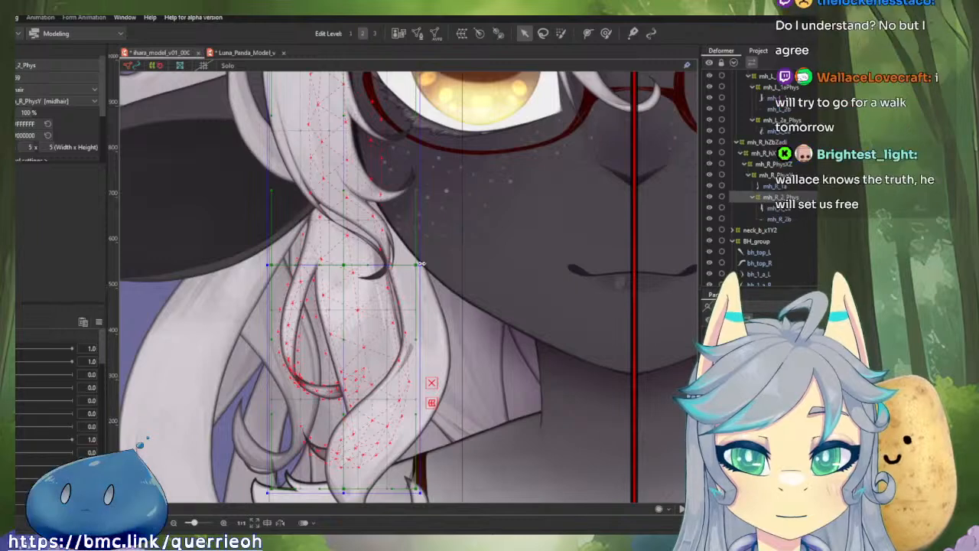
left_click_drag(421, 263, 417, 266)
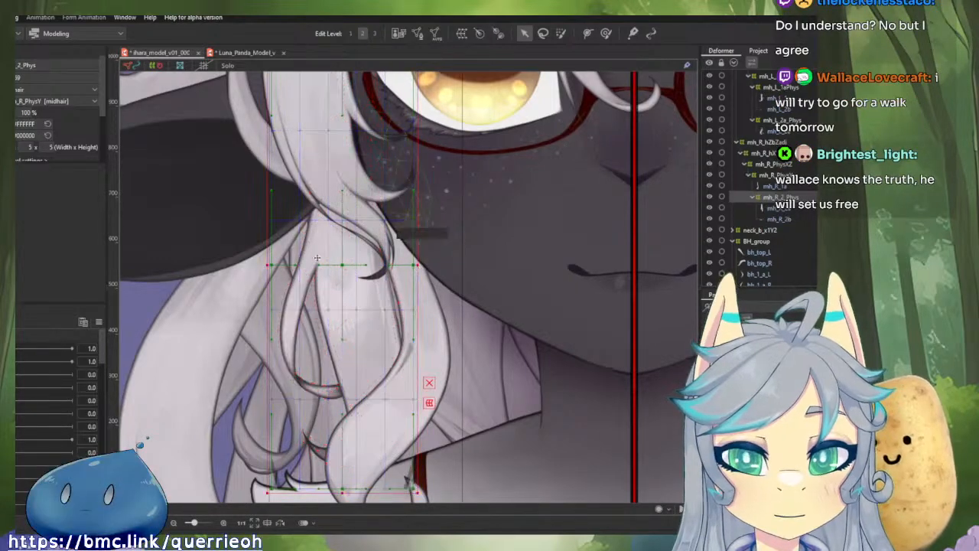
scroll(275, 266, "up", 4)
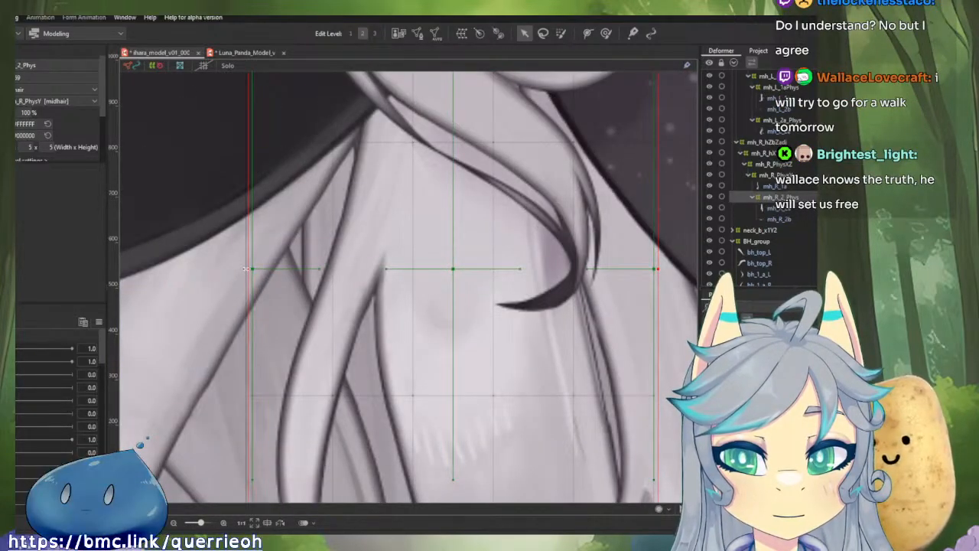
left_click_drag(248, 268, 307, 210)
scroll(308, 201, "down", 2)
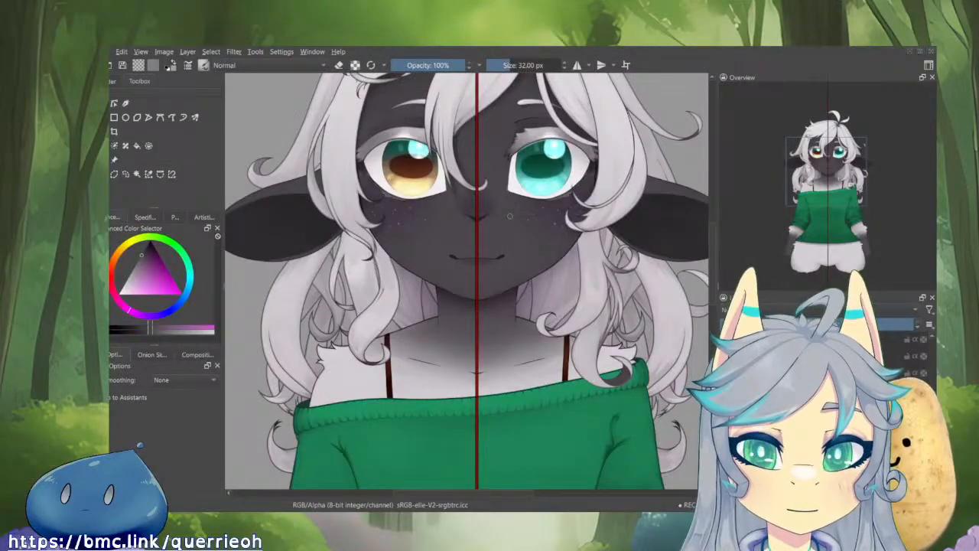
scroll(468, 389, "up", 4)
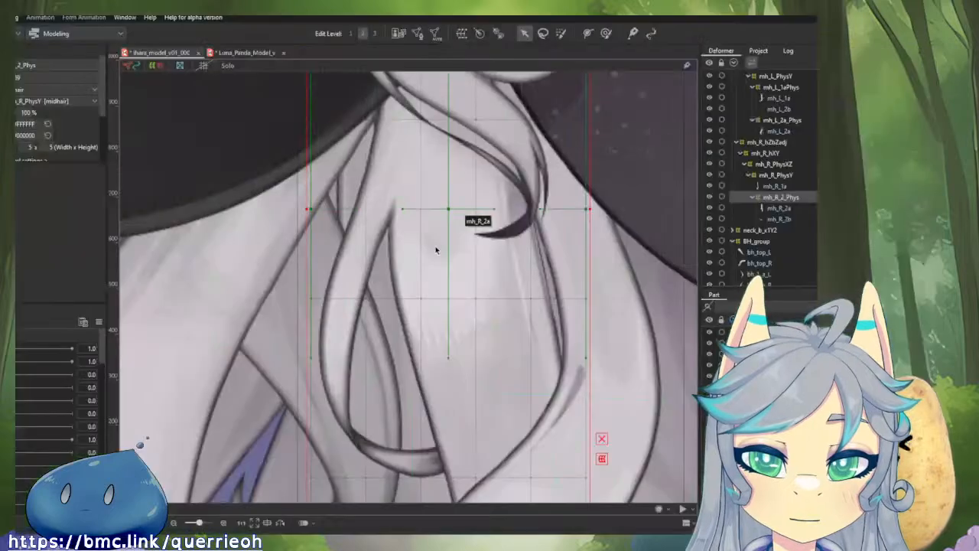
scroll(444, 257, "down", 2)
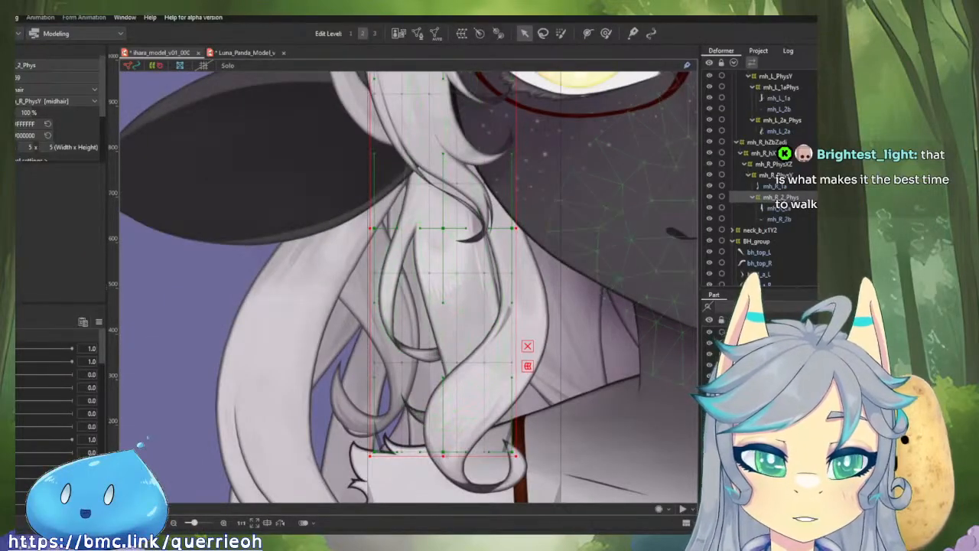
Step: Wrap the strand mh_R_1a in a 5 x 5 warp deformer named mh_R_1a_Phys inside mh_R_PhysY
left_click(796, 186)
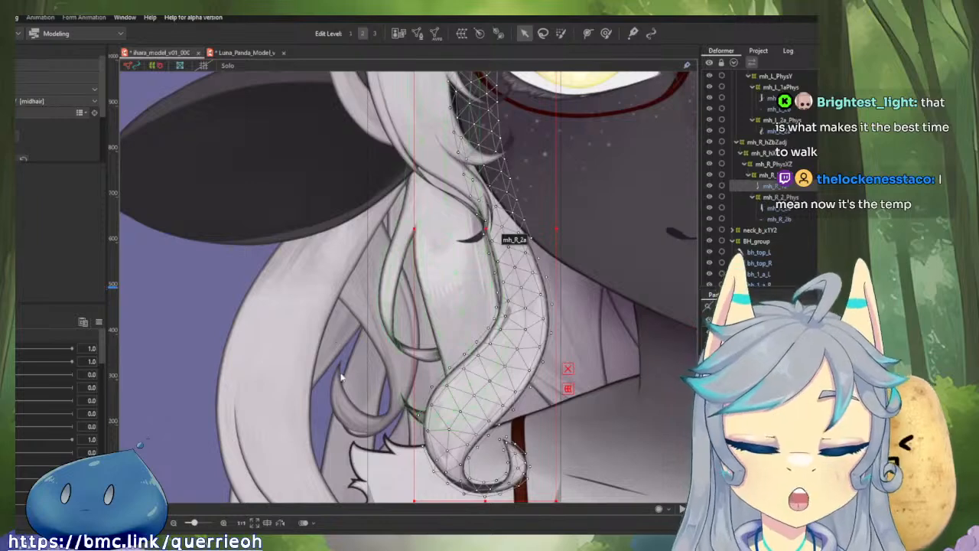
left_click(369, 395)
Step: Adjust the top edge of the mh_R_1a_Phys deformer box to fit the strand more closely
left_click_drag(516, 178, 452, 294)
scroll(425, 170, "up", 2)
left_click_drag(425, 170, 411, 294)
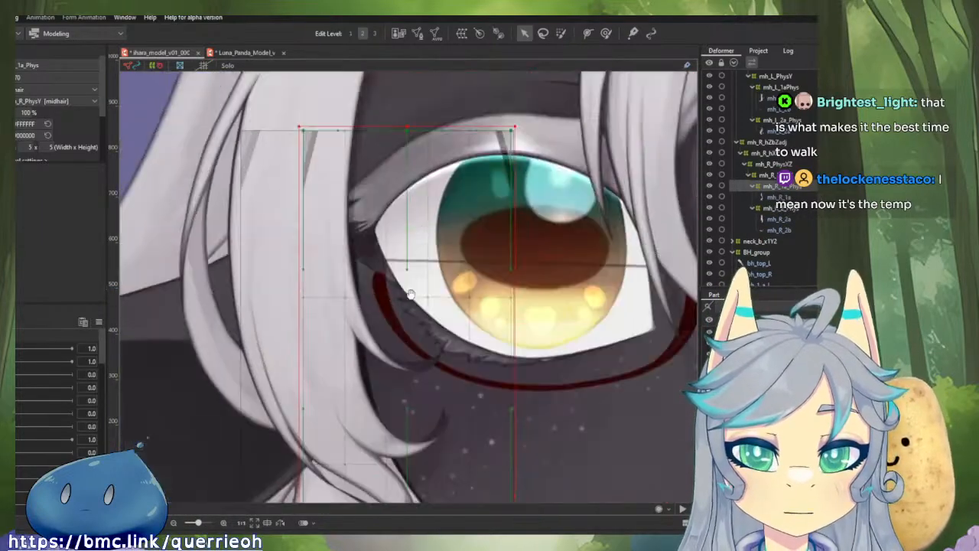
left_click(408, 130)
scroll(407, 130, "up", 3)
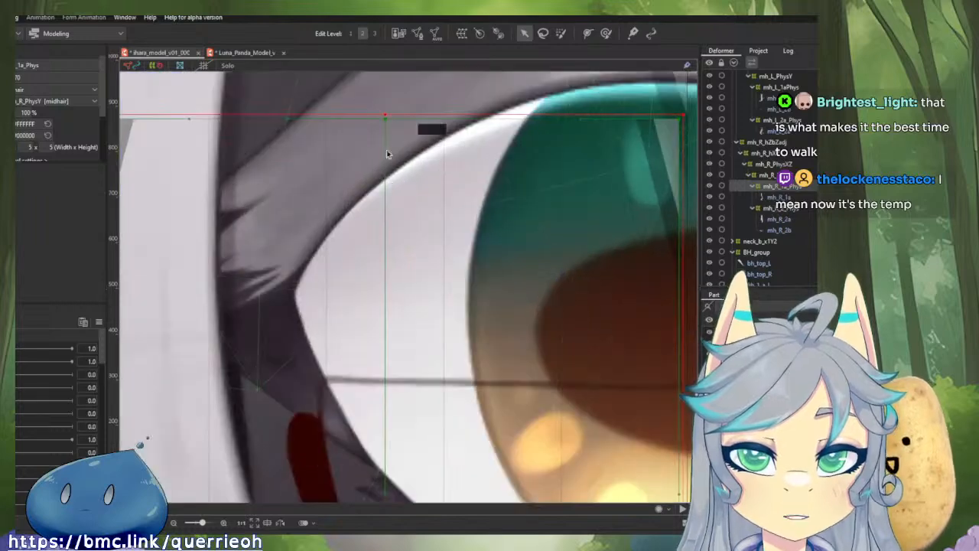
Step: Tighten the top and outer edges of the mh_R_1a_Phys warp deformer around its hair strand
left_click_drag(384, 101, 385, 108)
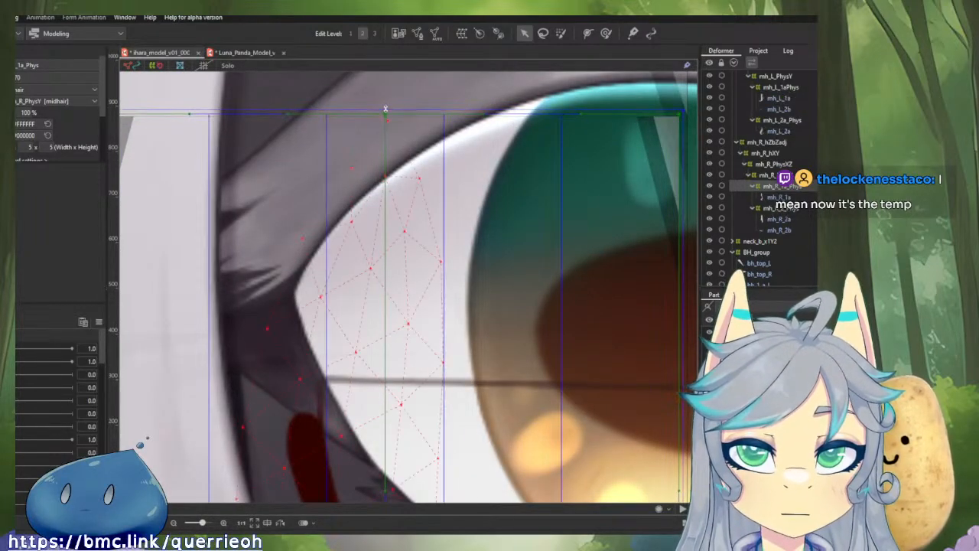
scroll(450, 397, "down", 4)
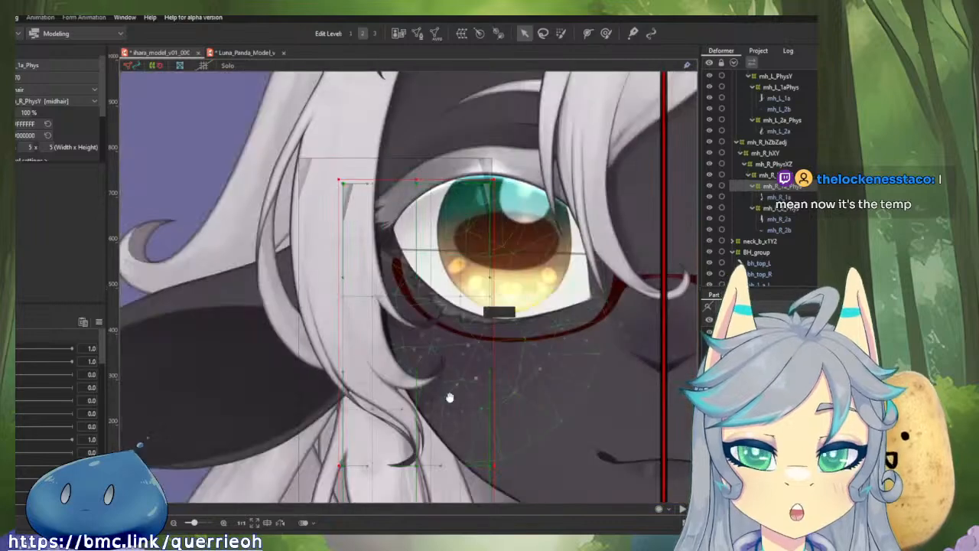
left_click_drag(449, 397, 465, 231)
left_click_drag(291, 247, 403, 210)
scroll(402, 211, "down", 3)
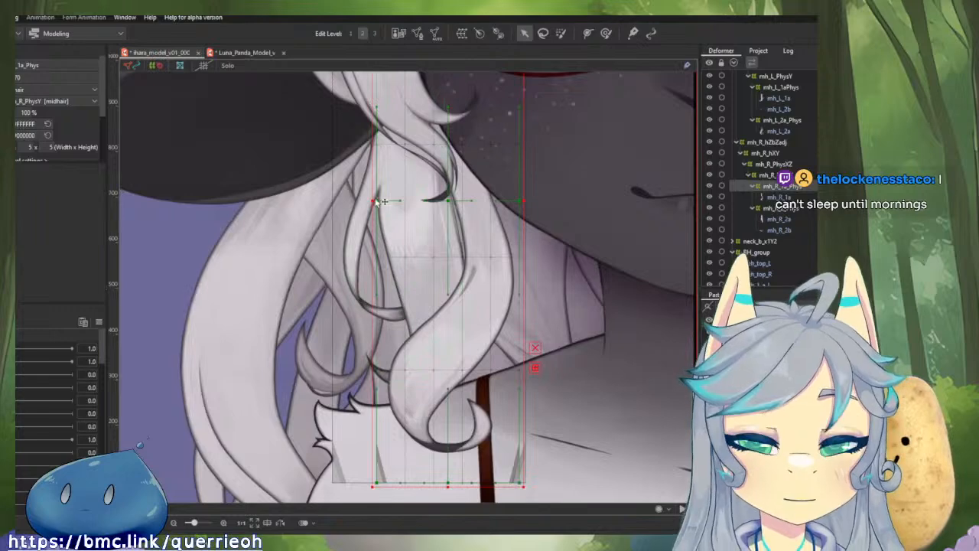
left_click(374, 202)
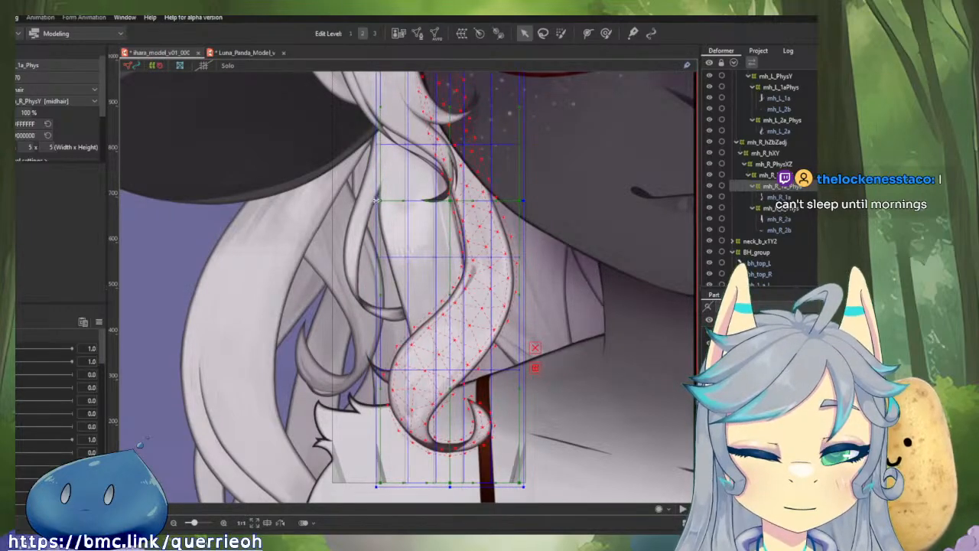
left_click_drag(468, 459, 410, 355)
scroll(457, 343, "up", 5)
scroll(436, 260, "down", 7)
left_click_drag(551, 302, 503, 332)
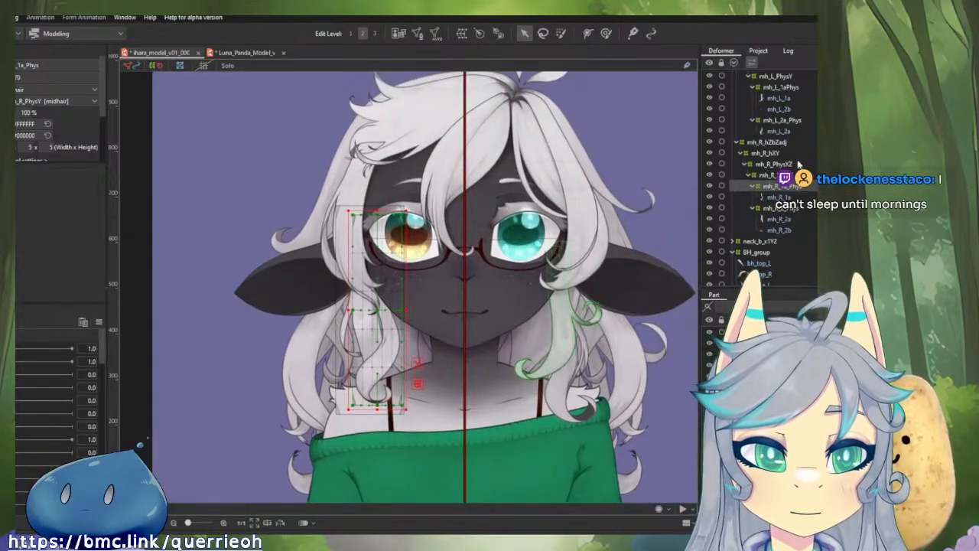
Step: Select the mh_R_hZbZadj deformer and collapse the mh_R_hZbZadj and mh_L_hZbZadj groups in the hierarchy
left_click(760, 144)
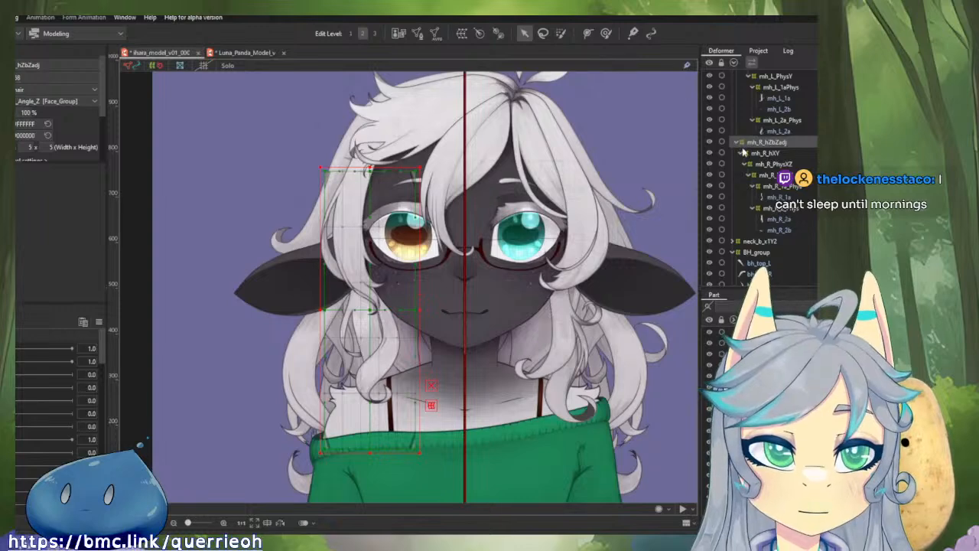
left_click(737, 143)
scroll(742, 147, "up", 3)
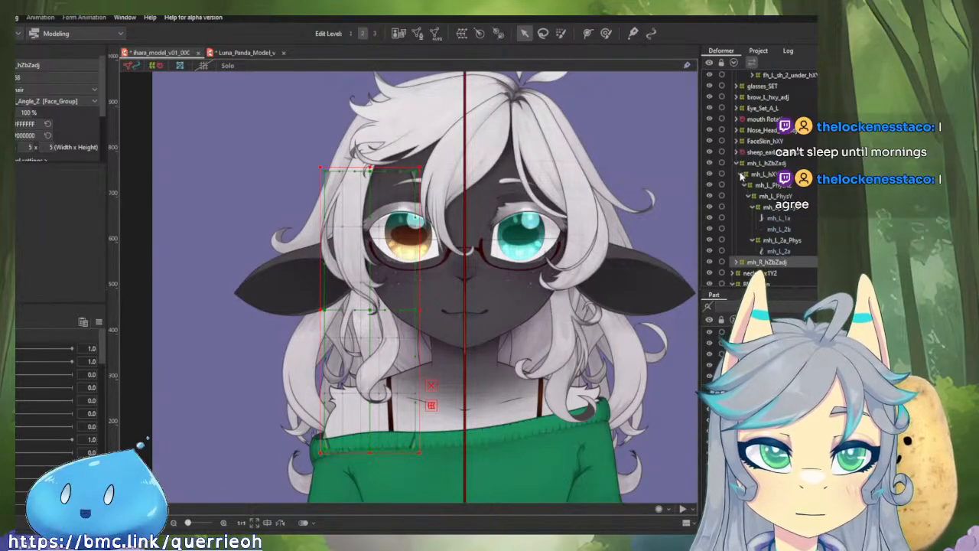
left_click(737, 163)
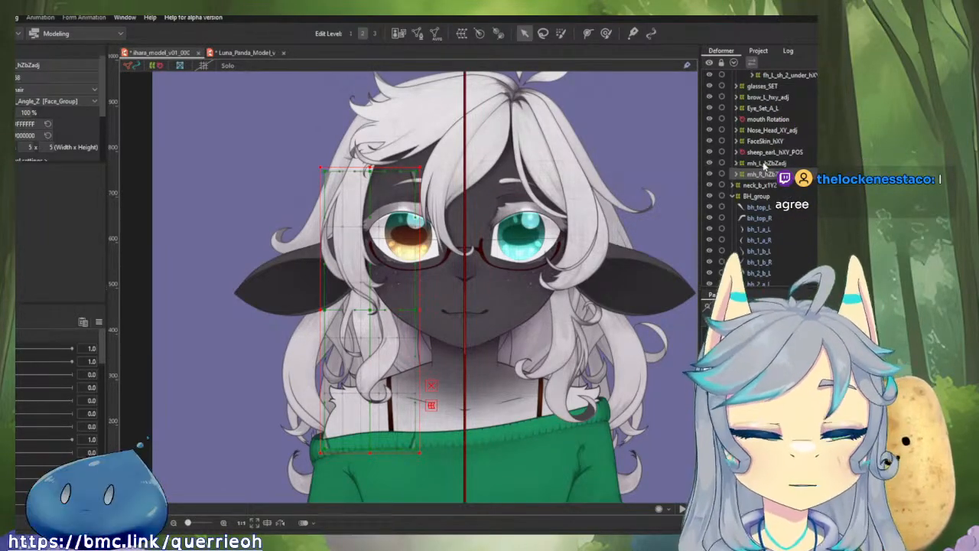
left_click_drag(652, 151, 604, 172)
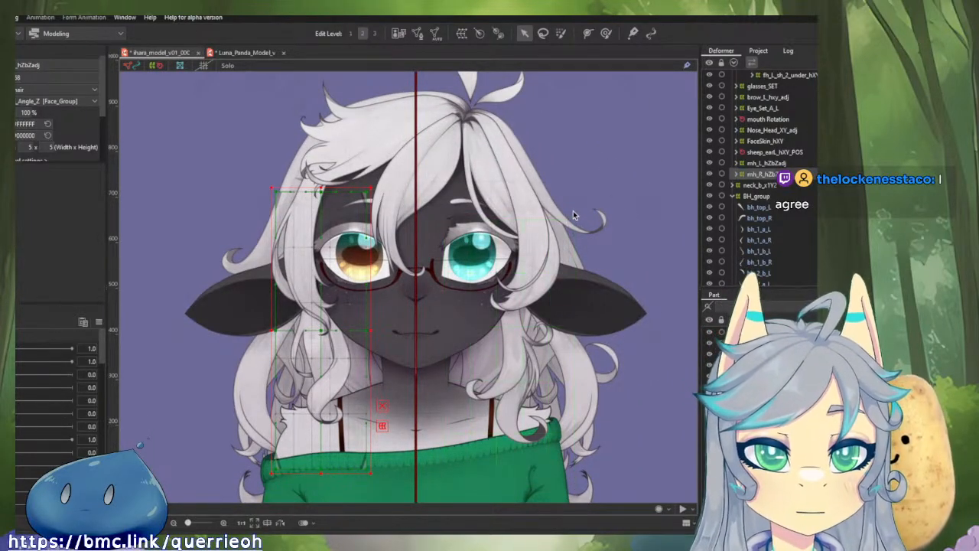
left_click_drag(573, 214, 601, 137)
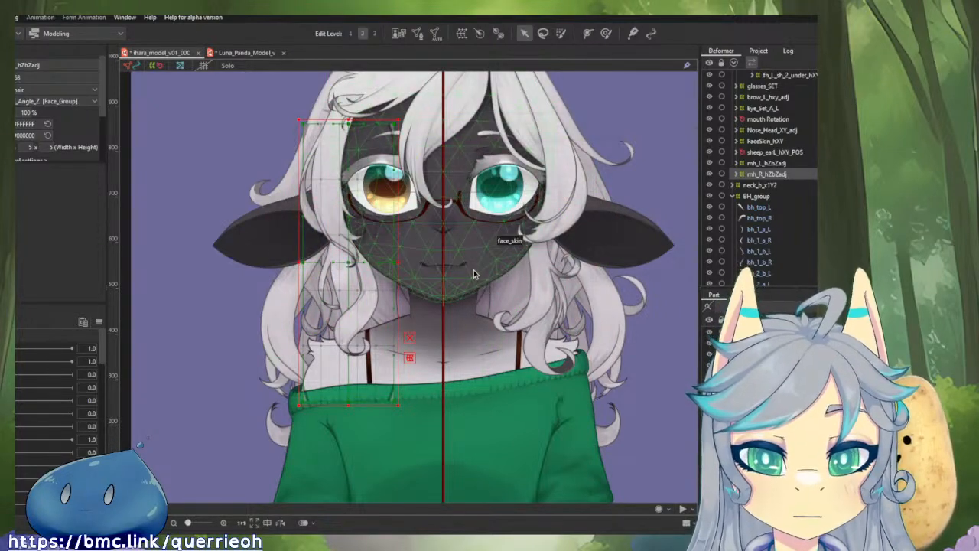
left_click_drag(474, 269, 475, 309)
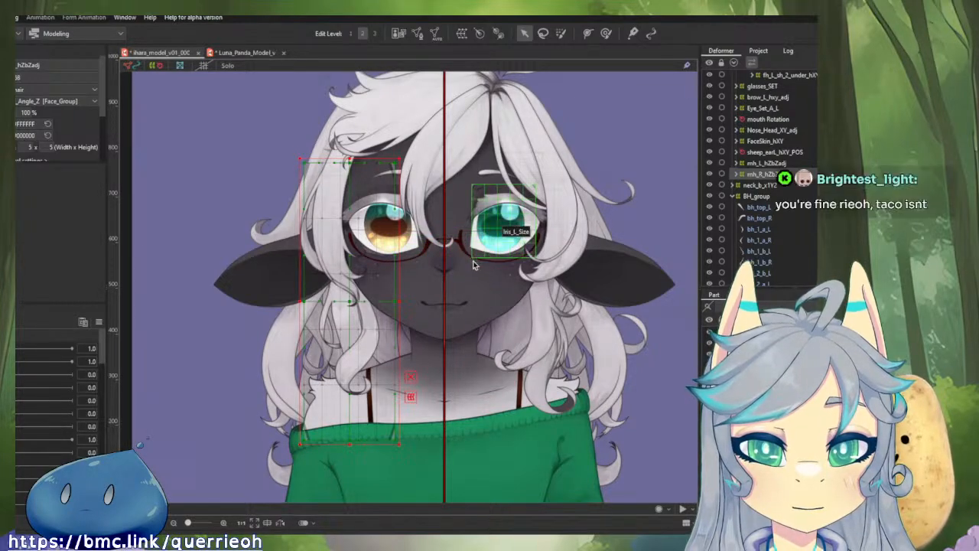
scroll(471, 260, "up", 2)
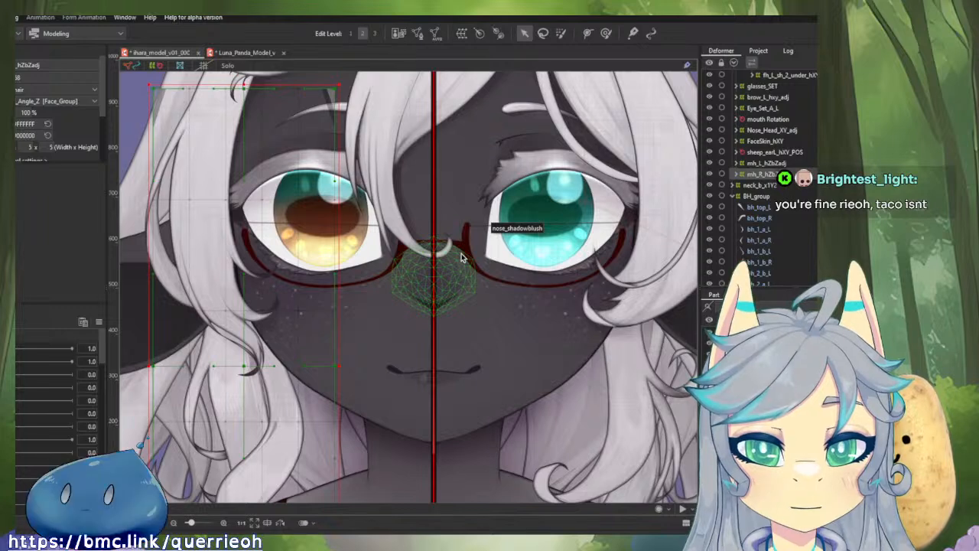
left_click_drag(481, 285, 469, 420)
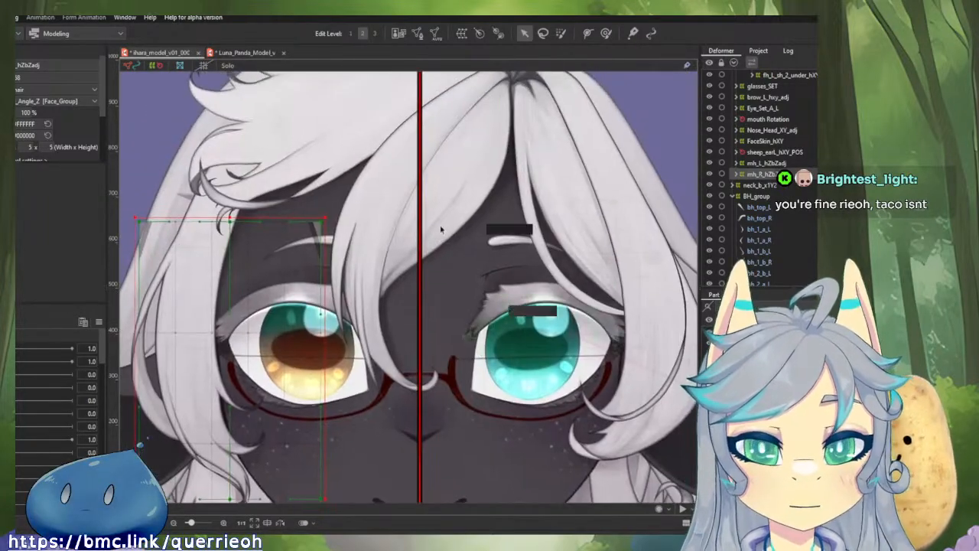
scroll(342, 178, "down", 4)
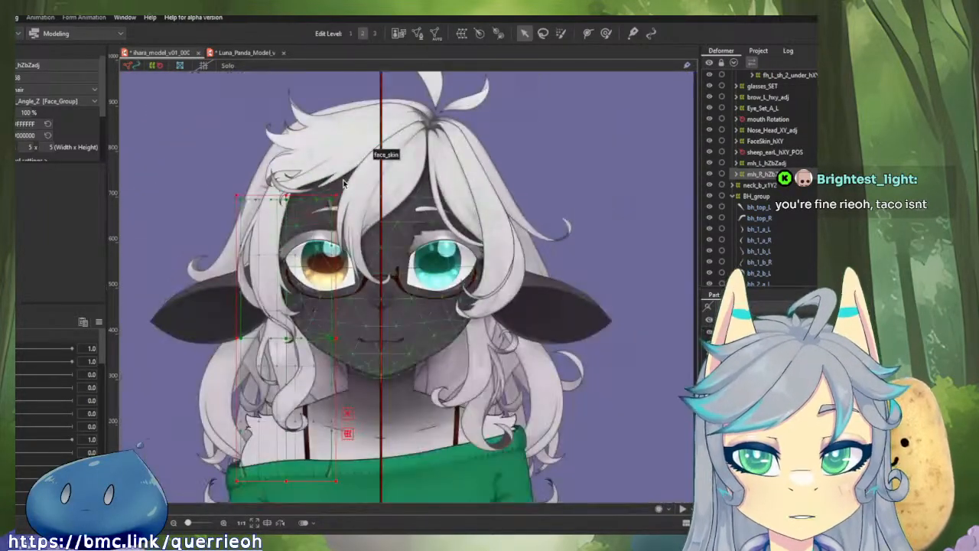
Step: Start mesh editing on bh_top_R and pull the lower outline vertices near the hair root closer to the artwork's edge
left_click(281, 155)
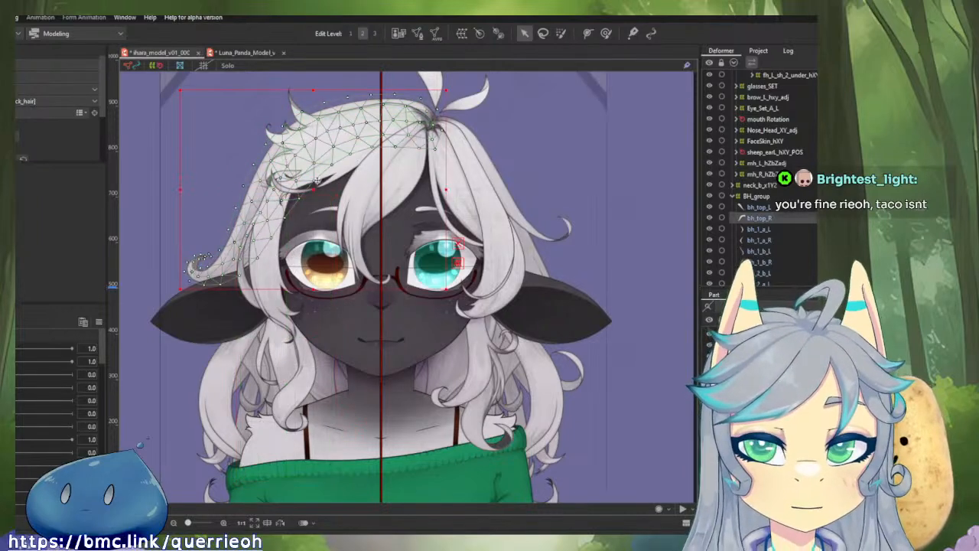
left_click(417, 33)
scroll(464, 219, "up", 6)
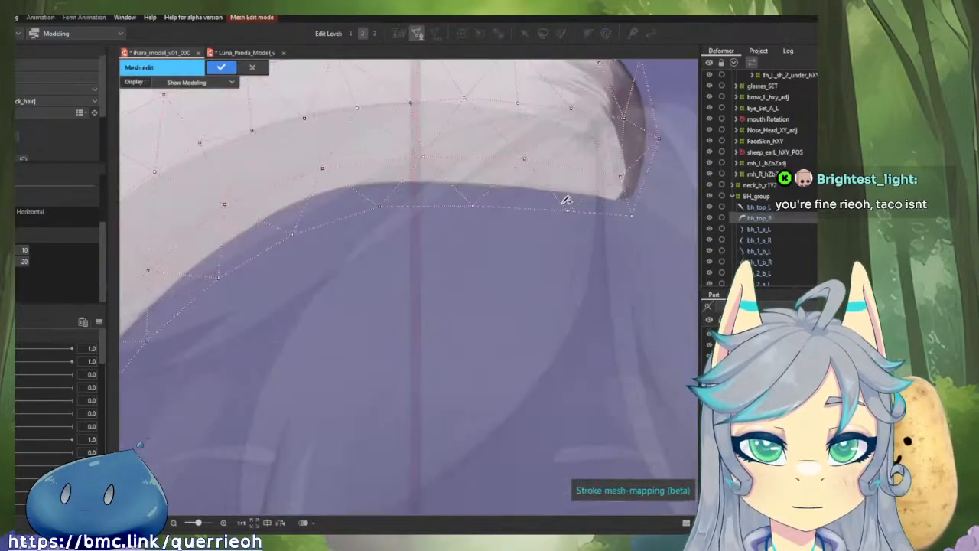
scroll(538, 223, "up", 2)
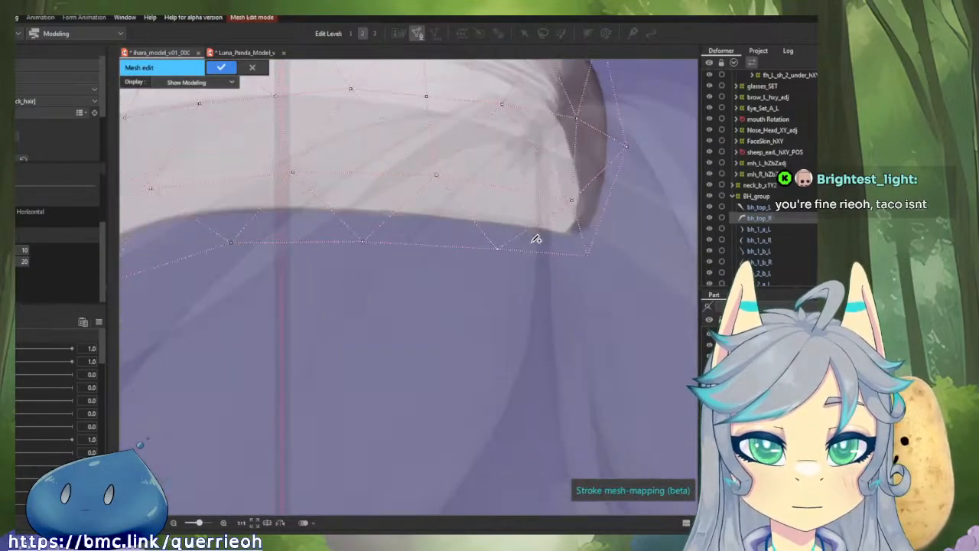
left_click(589, 255)
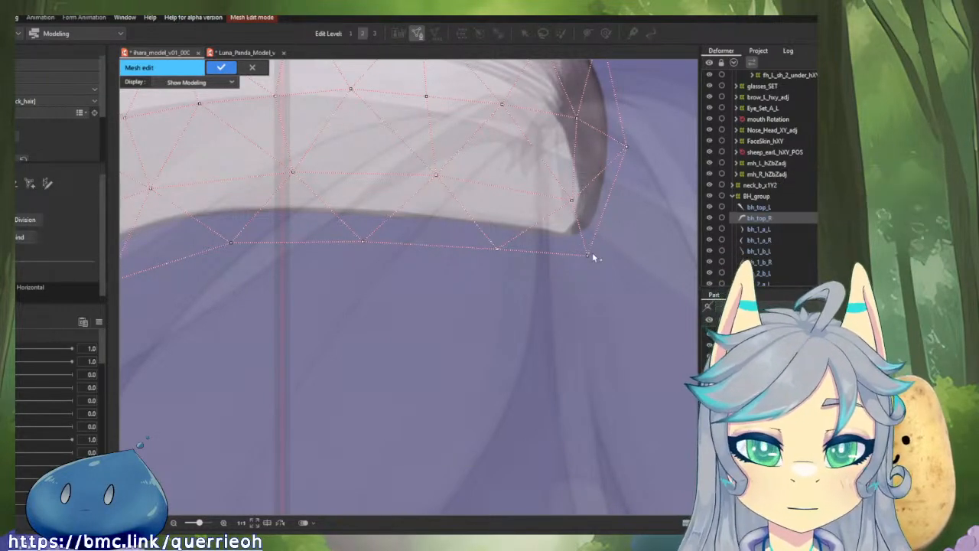
mouse_move(589, 255)
left_mouse_down()
mouse_move(594, 245)
mouse_move(585, 249)
left_mouse_up()
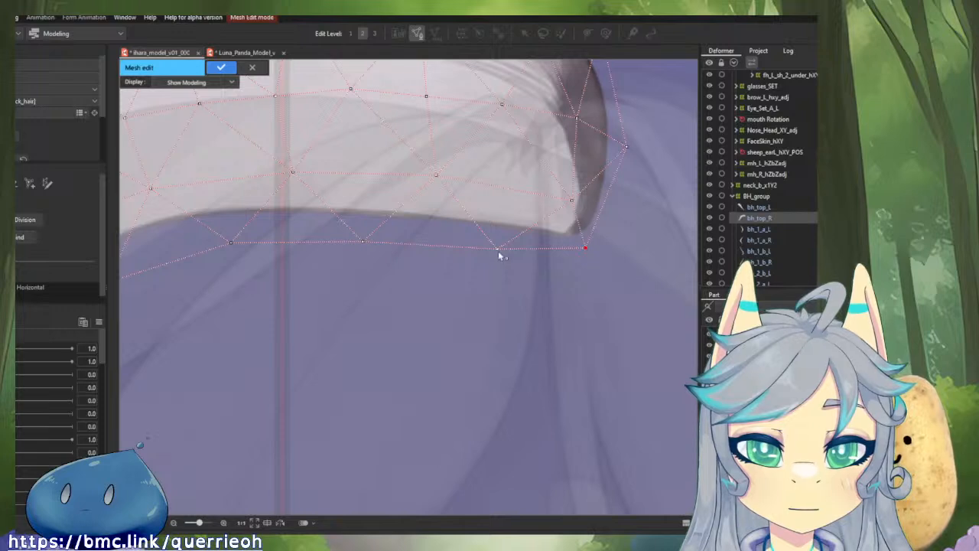
left_click_drag(497, 250, 484, 236)
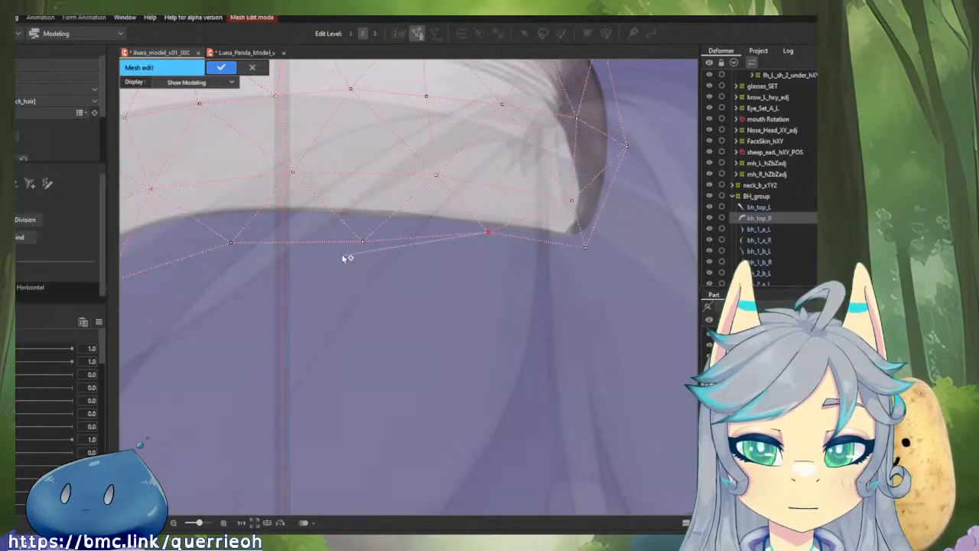
left_click_drag(364, 241, 462, 232)
left_click_drag(331, 250, 324, 233)
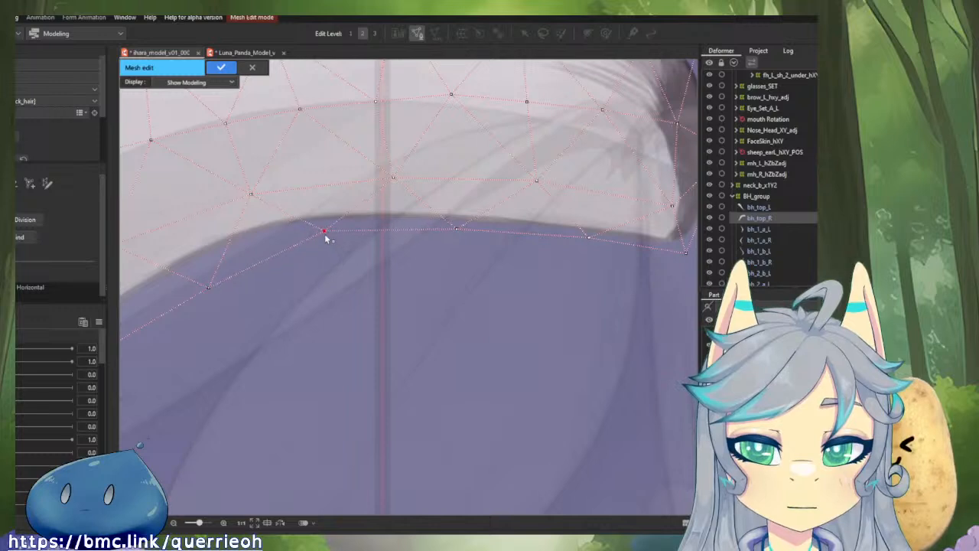
Step: Move the bh_top_R mesh vertices along the strand's inner bend so the outline hugs the hair more closely
left_click_drag(224, 271, 287, 253)
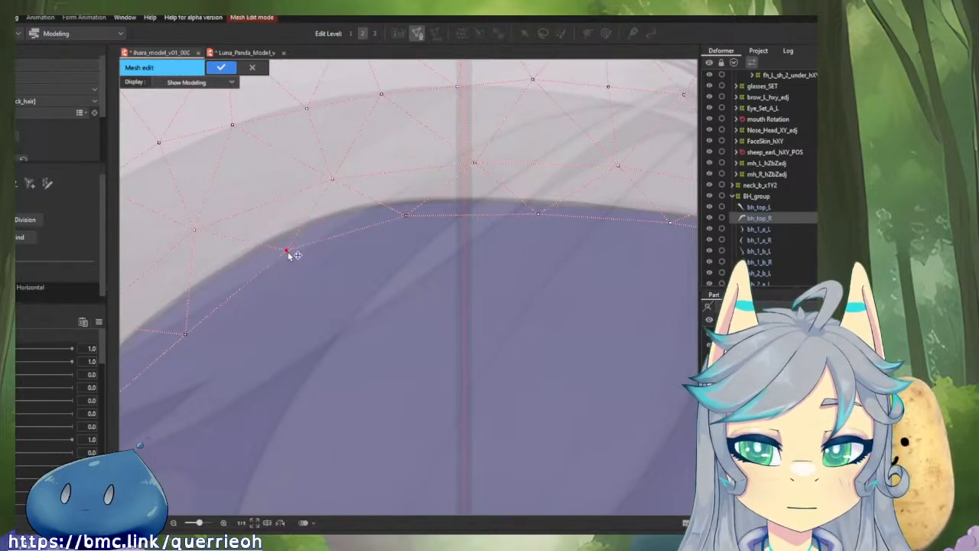
left_click_drag(208, 246, 317, 194)
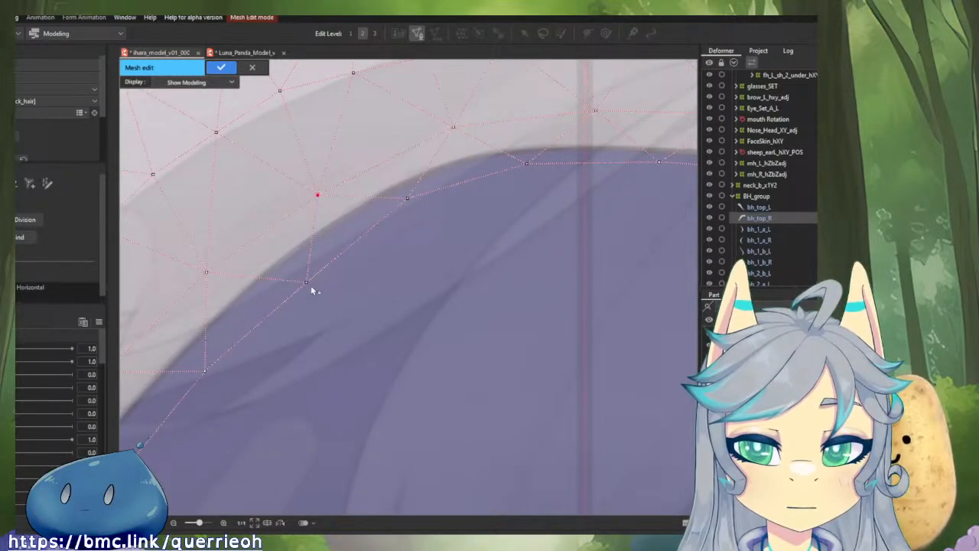
left_click_drag(308, 265, 371, 209)
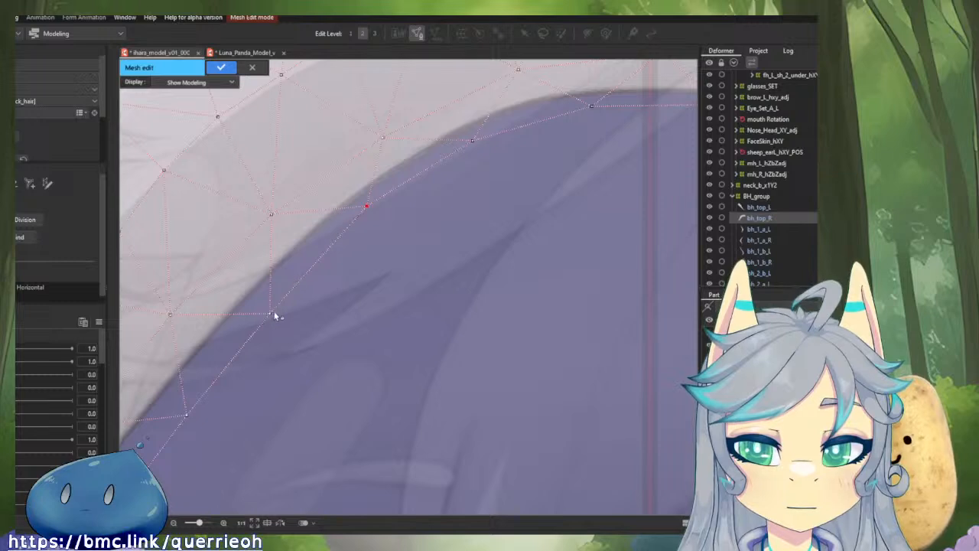
left_click_drag(273, 314, 397, 234)
left_click_drag(317, 345, 371, 225)
left_click_drag(302, 343, 352, 261)
Step: Tighten the remaining bh_top_R outline vertices down the strand's inner side to the underside of the curled tip
left_click_drag(293, 379, 281, 375)
left_click_drag(294, 338, 423, 191)
left_click_drag(344, 342, 413, 234)
left_click_drag(343, 326, 337, 313)
left_click_drag(235, 374, 231, 362)
left_click_drag(155, 380, 297, 355)
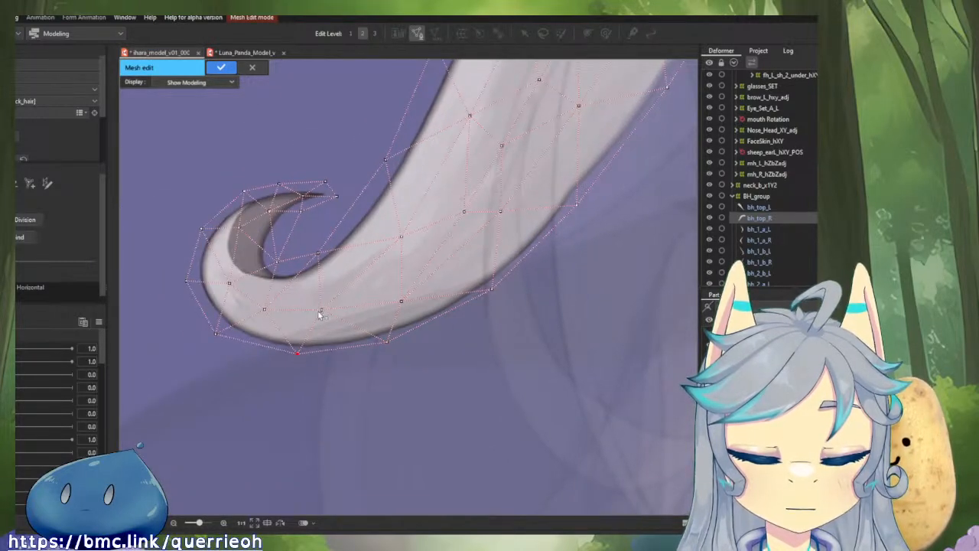
Step: Shift the interior bh_top_R vertices toward the strand's inner edge, working from the curl back up to the bend
left_click_drag(321, 311, 320, 331)
left_click_drag(392, 308, 339, 326)
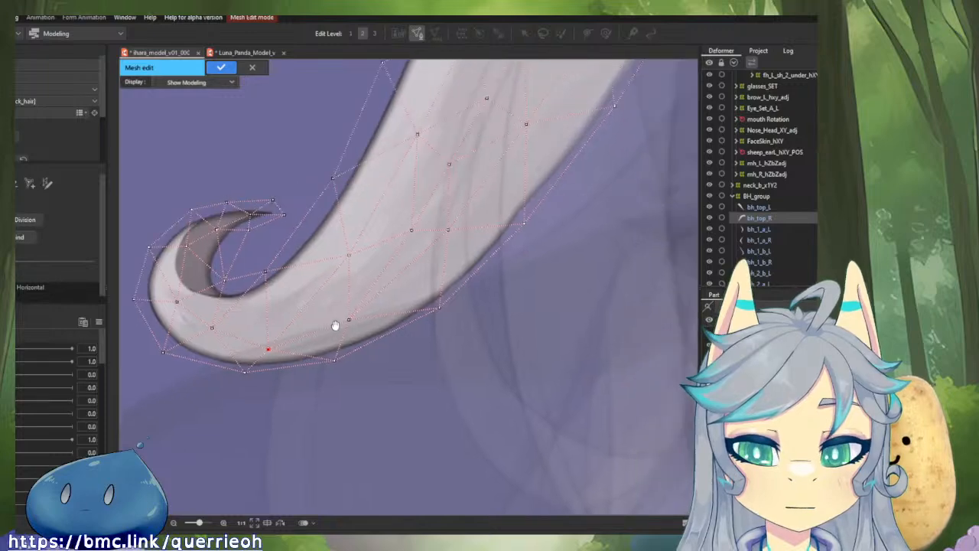
scroll(466, 243, "up", 2)
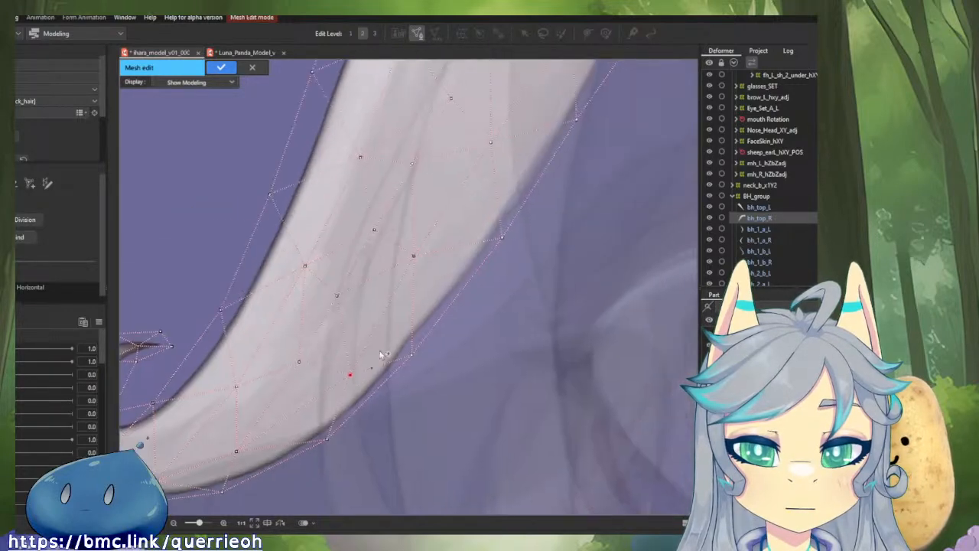
left_click(437, 269)
scroll(442, 273, "up", 2)
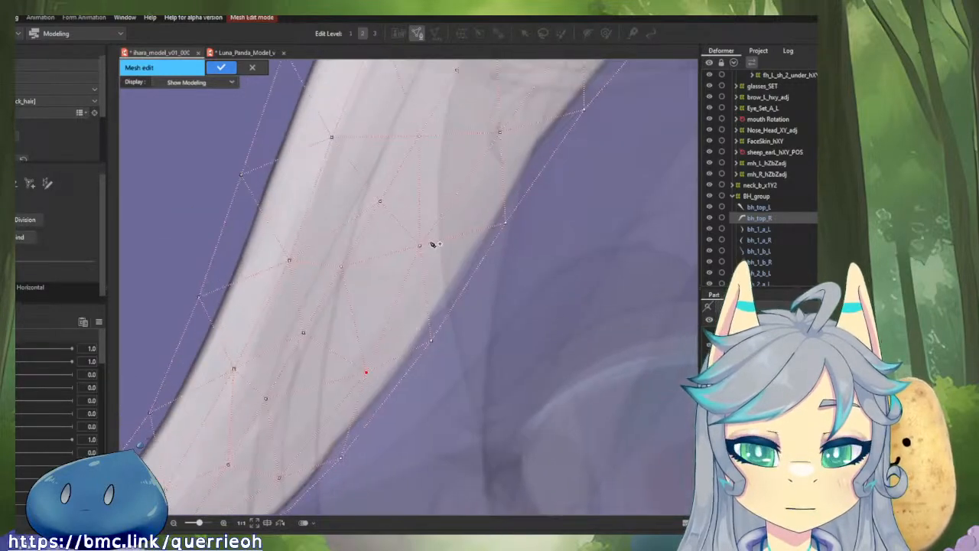
left_click_drag(452, 254, 357, 366)
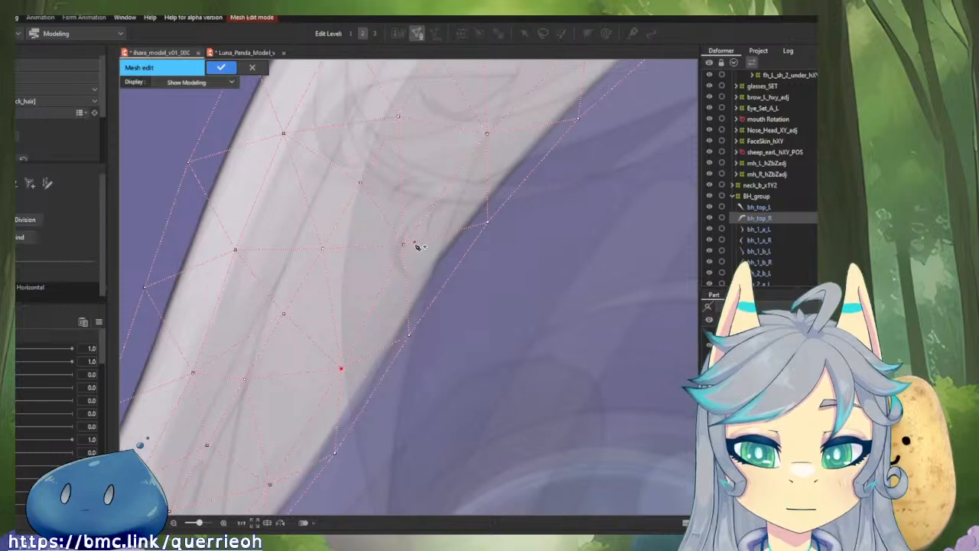
left_click_drag(474, 225, 389, 325)
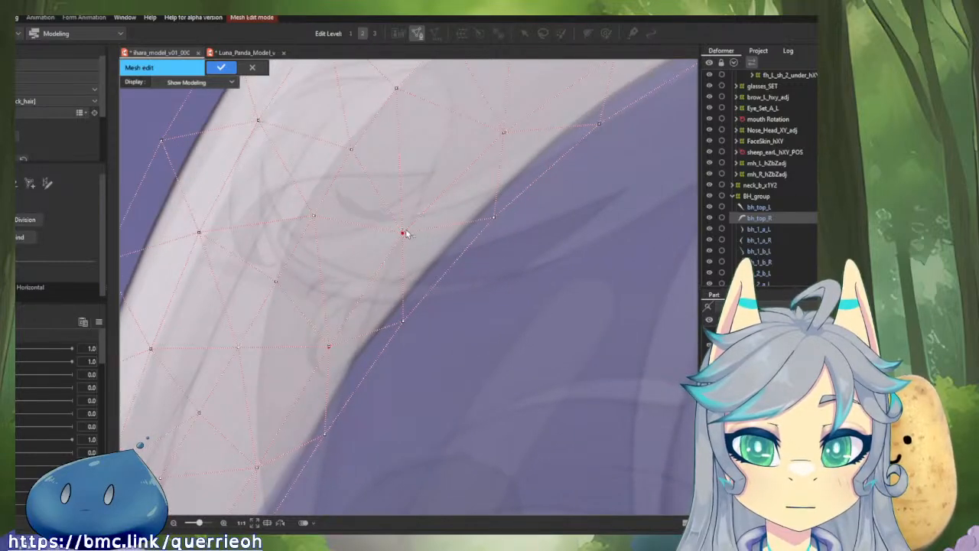
Step: Shift the interior bh_top_R vertices above the curl toward the strand's outer edge
scroll(406, 233, "down", 4)
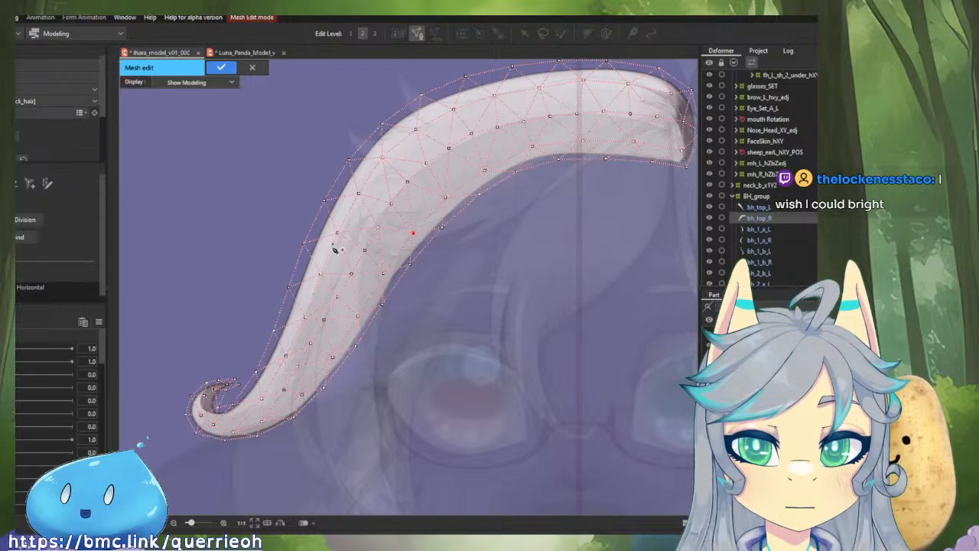
left_click_drag(333, 285, 337, 253)
scroll(338, 253, "up", 2)
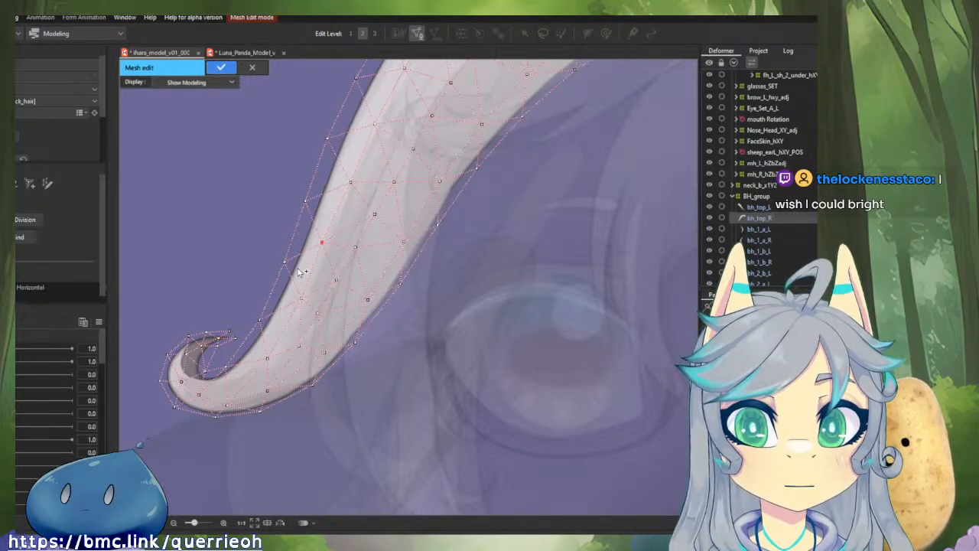
left_click_drag(301, 299, 296, 298)
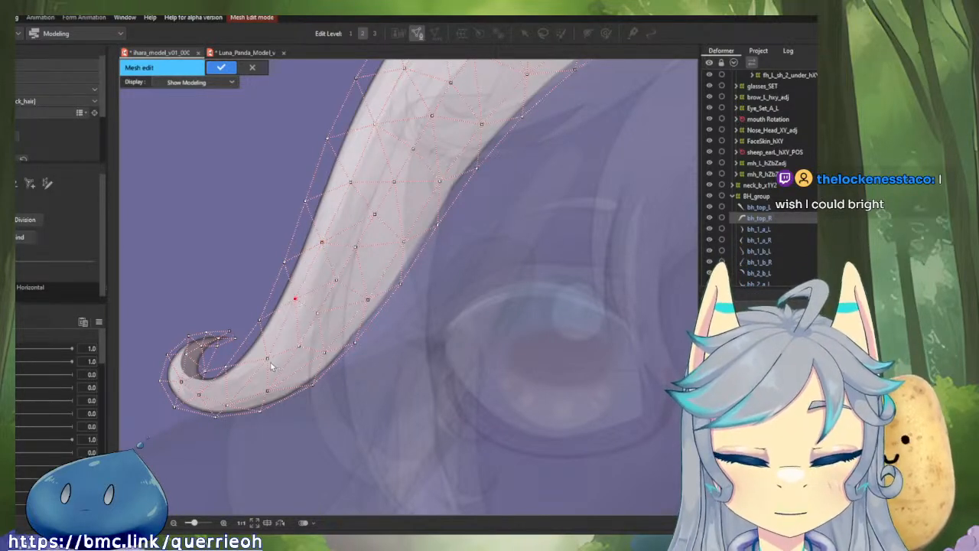
left_click_drag(267, 358, 303, 313)
scroll(303, 314, "up", 2)
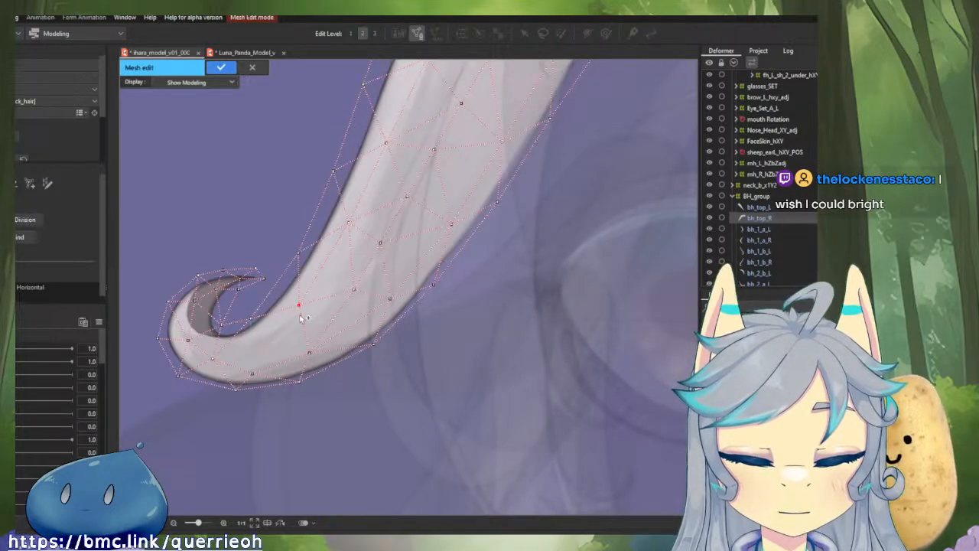
scroll(300, 318, "up", 2)
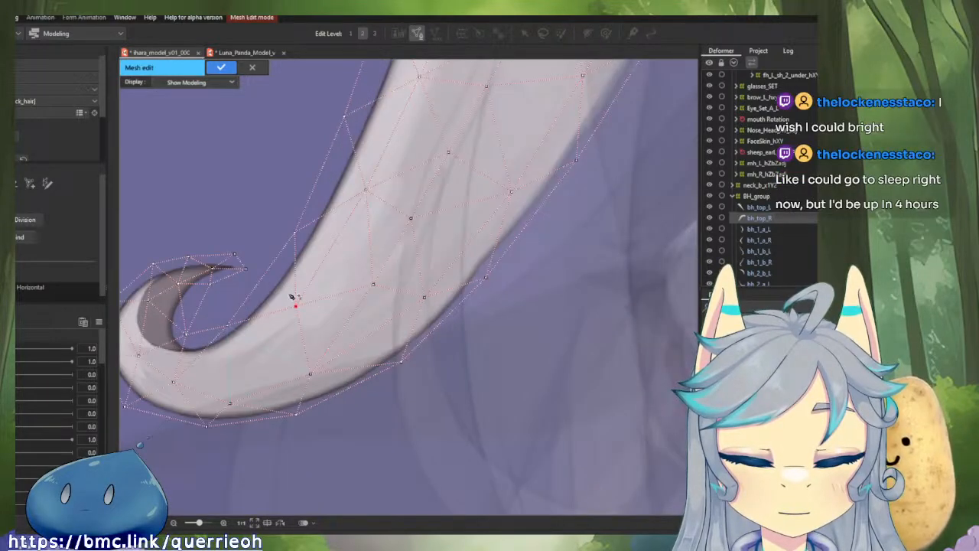
Step: Pull the bh_top_R outline vertices closer to the artwork along the outer side, from the curl up the lower strand
left_click(227, 326)
scroll(244, 322, "down", 2)
left_click_drag(244, 392, 230, 452)
left_click(306, 237)
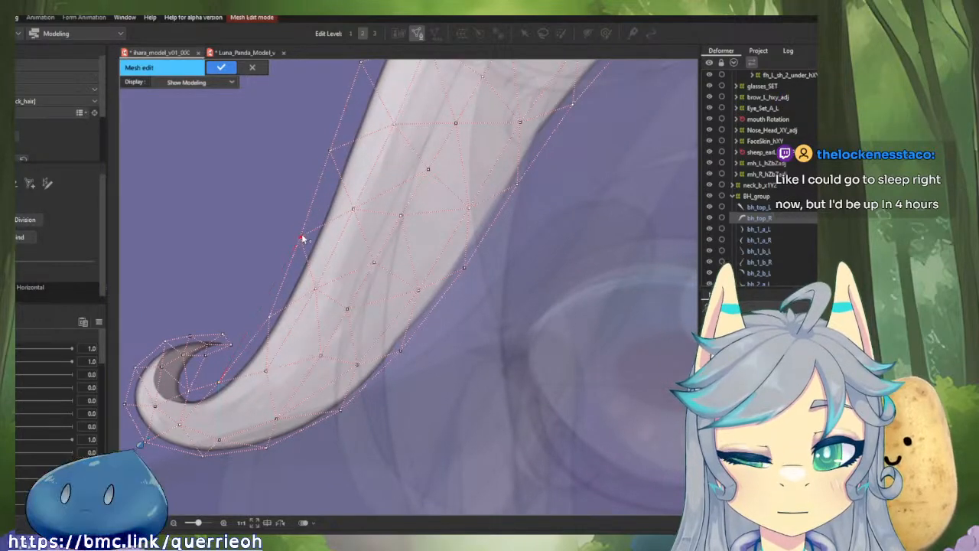
scroll(316, 233, "up", 1)
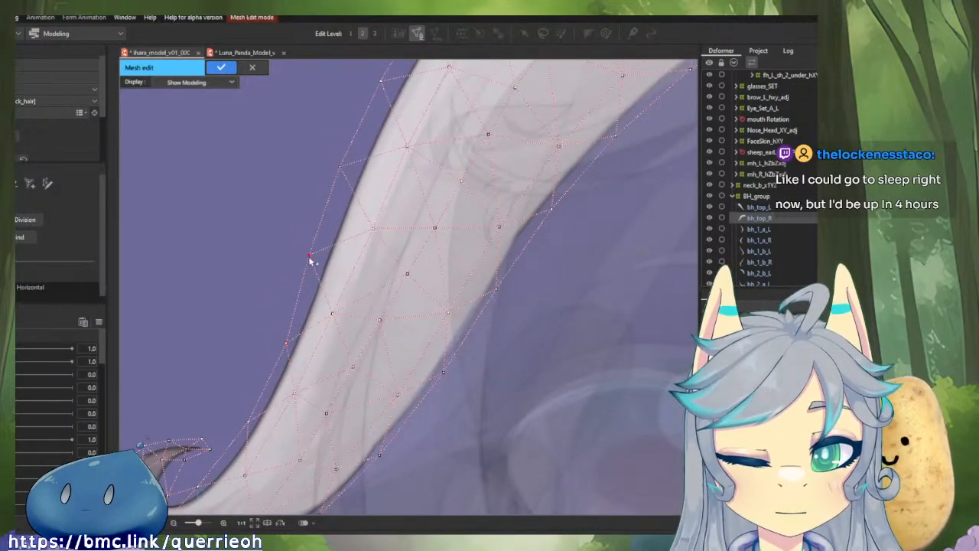
left_click_drag(346, 238, 299, 344)
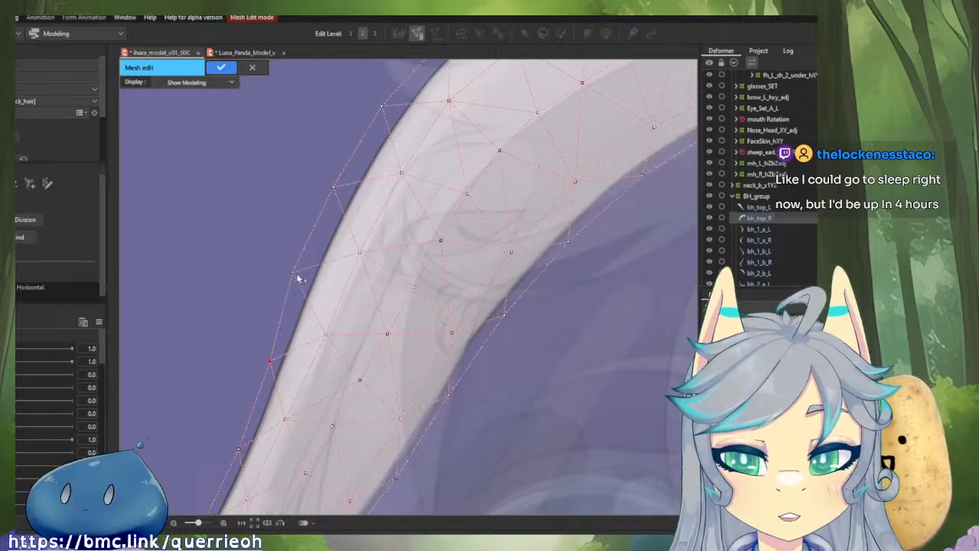
Step: Tighten the bh_top_R outline vertices around the outside of the strand's bend
left_click_drag(293, 273, 279, 340)
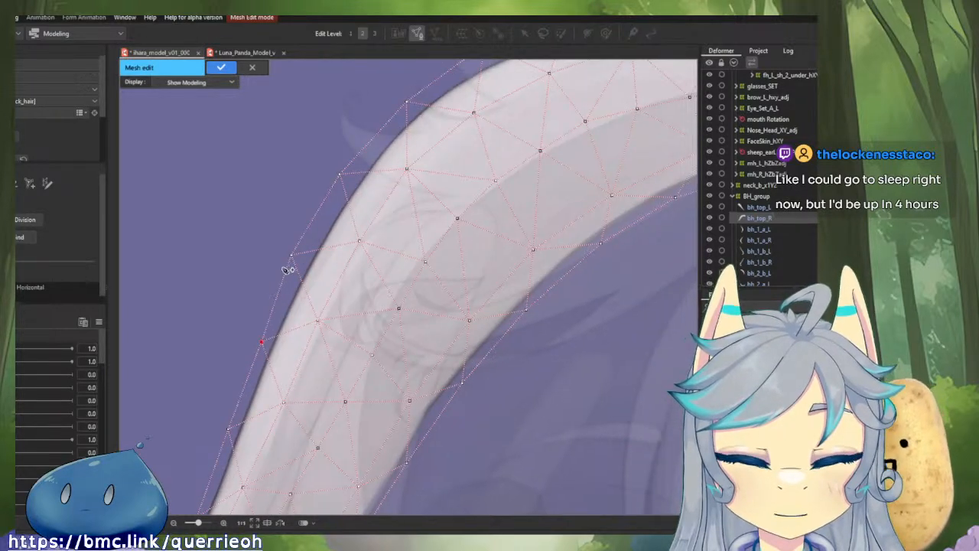
left_click_drag(292, 256, 234, 406)
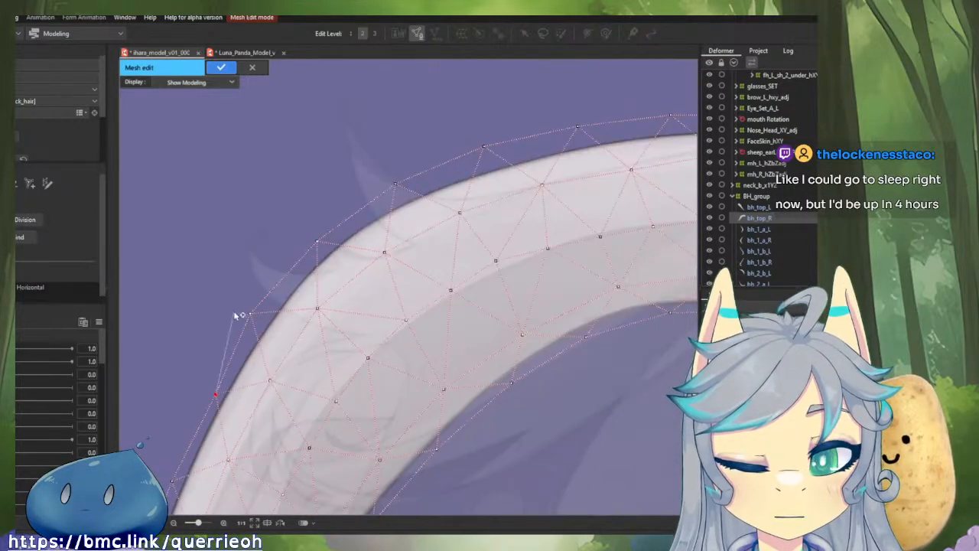
left_click_drag(252, 314, 259, 316)
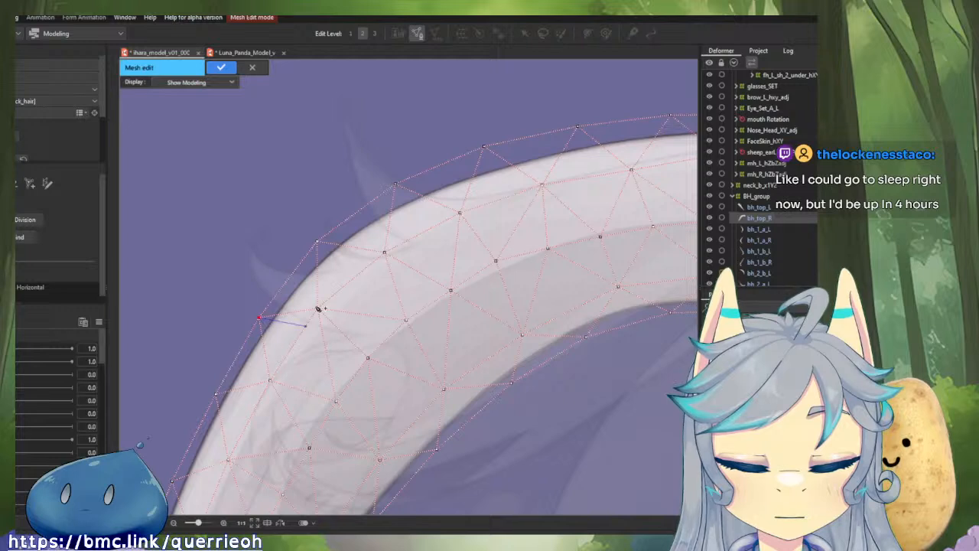
left_click_drag(317, 242, 324, 247)
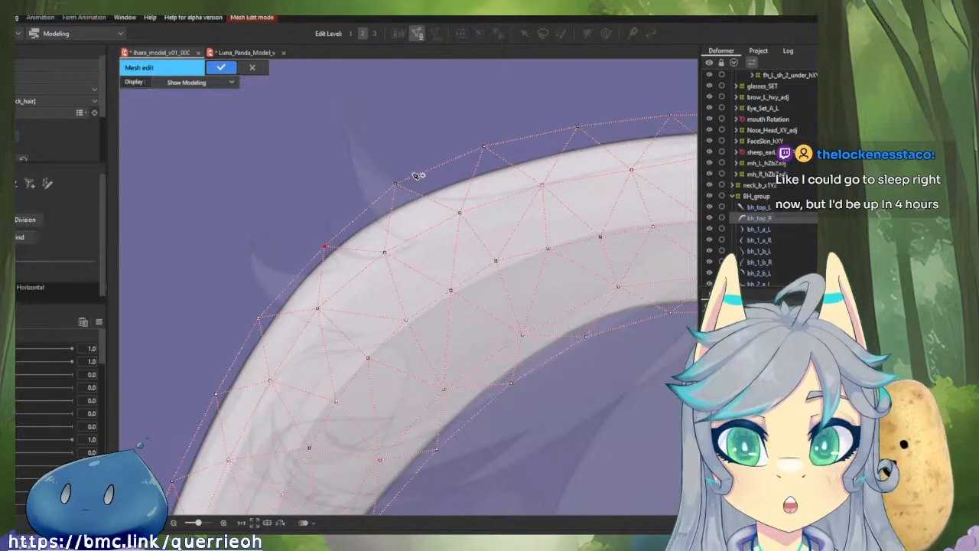
Step: Lower the bh_top_R outline vertices along the strand's upper edge so they sit closer to the hair
left_click_drag(445, 162, 354, 204)
left_click_drag(304, 226, 308, 236)
left_click_drag(392, 188, 334, 234)
left_click_drag(364, 198, 368, 206)
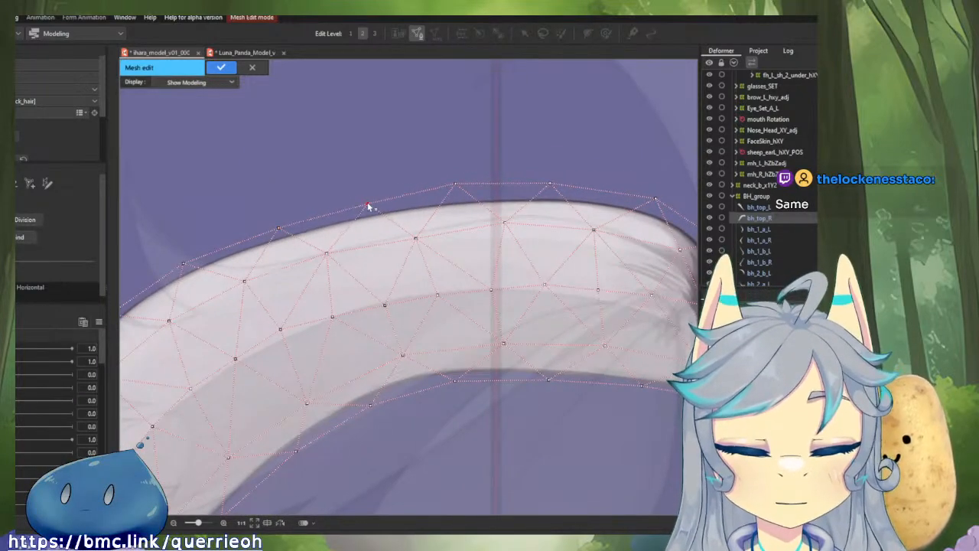
left_click_drag(456, 184, 460, 192)
Step: Fit the bh_top_R vertices around the rounded root end of the strand
left_click_drag(559, 197, 347, 210)
mouse_move(451, 219)
left_mouse_down()
mouse_move(452, 227)
mouse_move(444, 220)
left_mouse_up()
left_click(471, 265)
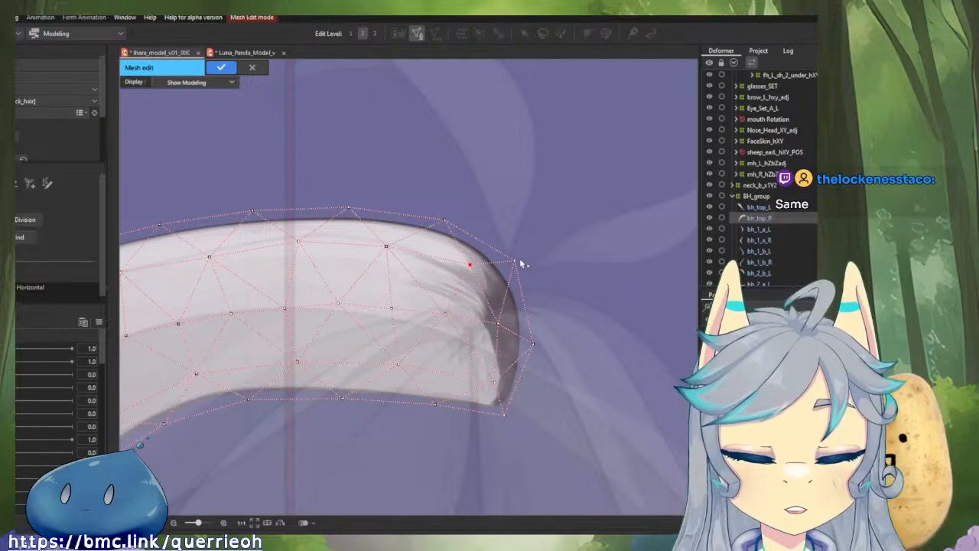
left_click_drag(516, 262, 508, 260)
left_click_drag(540, 344, 539, 339)
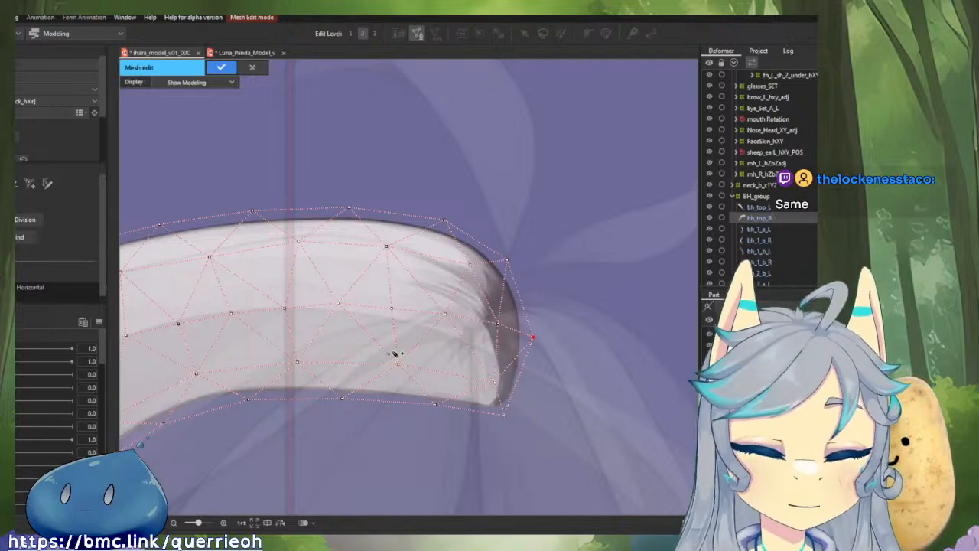
Step: Reposition the interior vertex near the root and delete the middle-row vertices along the upper part of bh_top_R
left_click_drag(395, 354, 545, 329)
left_click_drag(365, 367, 285, 245)
scroll(482, 305, "down", 2)
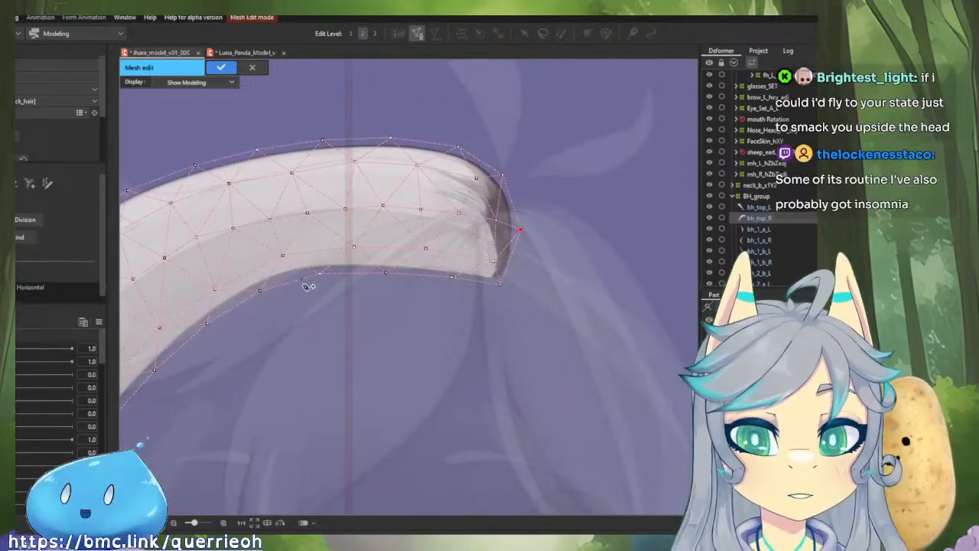
scroll(396, 176, "up", 3)
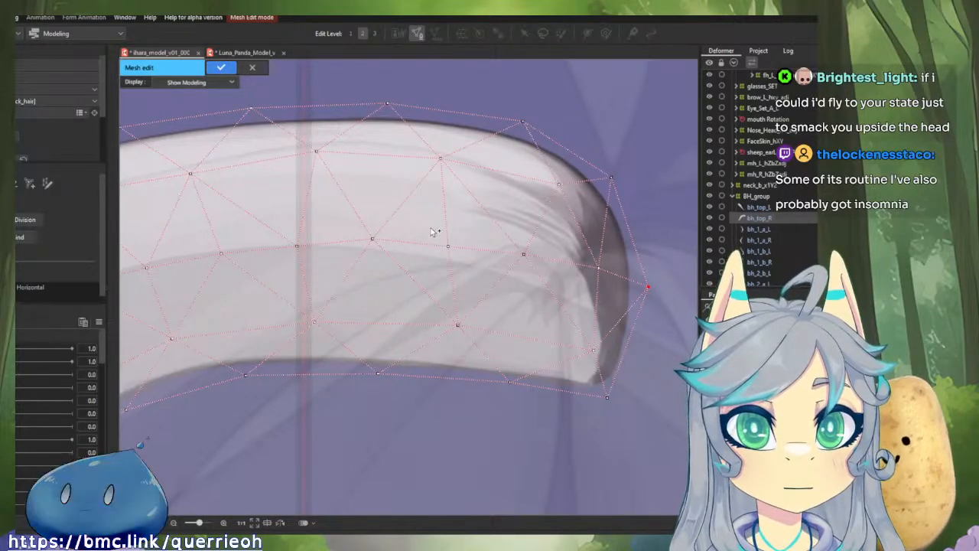
scroll(434, 236, "down", 3)
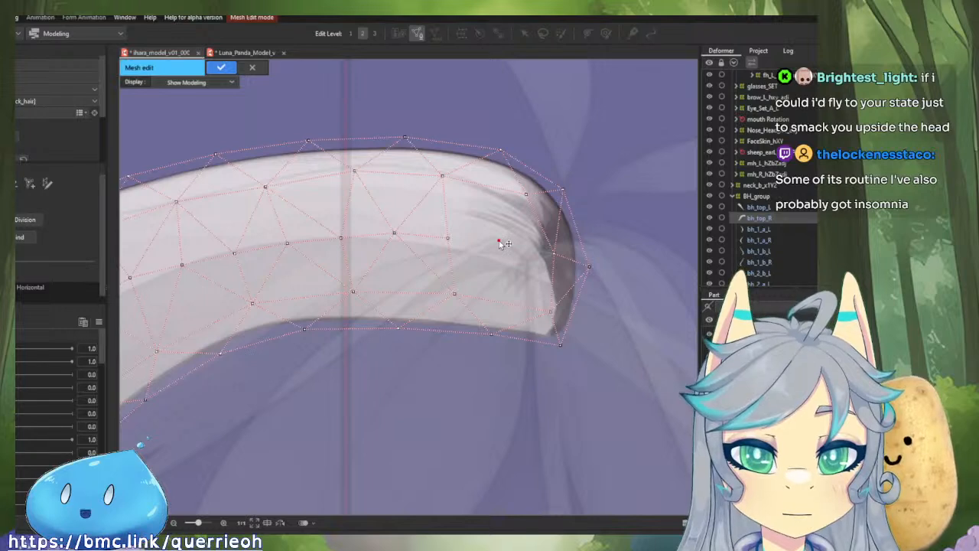
left_click_drag(501, 243, 500, 237)
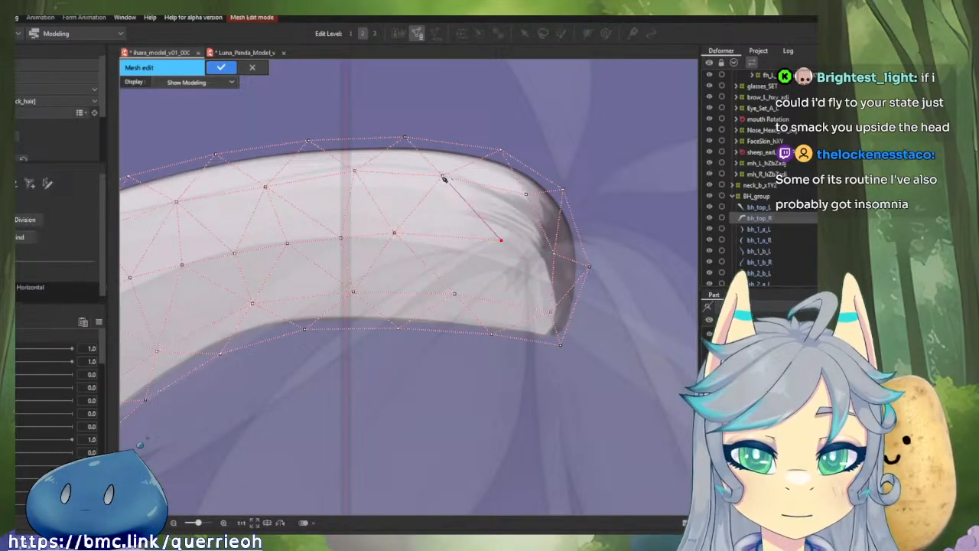
scroll(516, 235, "down", 3)
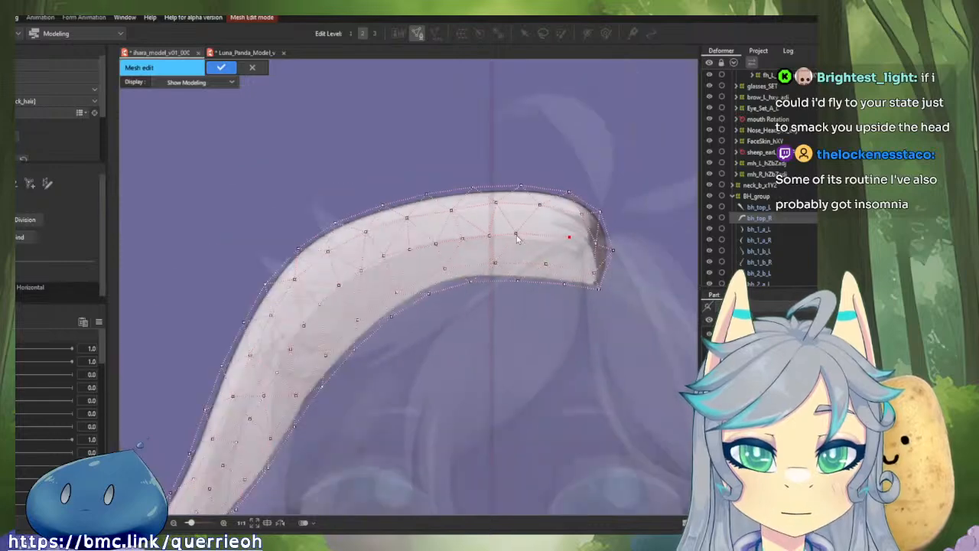
left_click(516, 235, "alt")
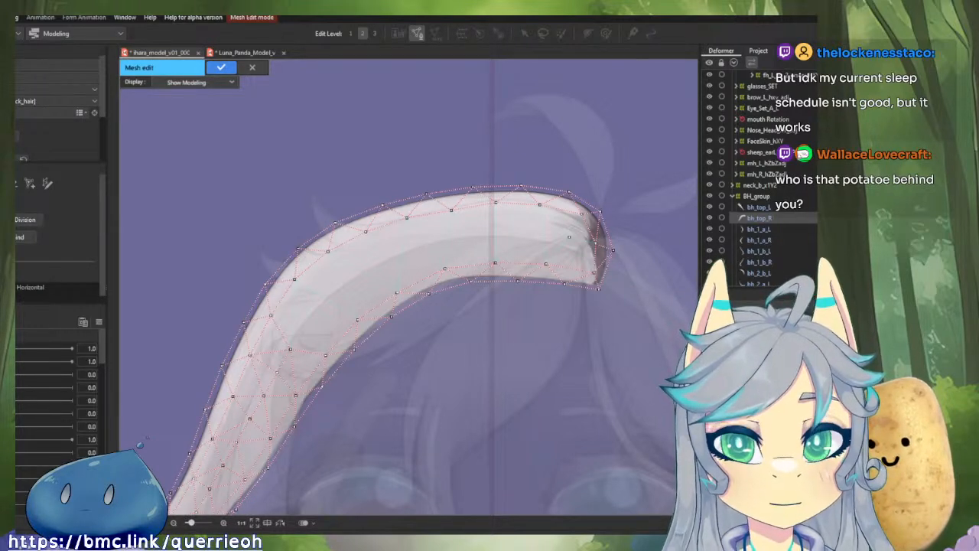
Step: Delete the remaining middle vertices of bh_top_R in the lower strand just above the curl
left_click_drag(354, 280, 426, 192)
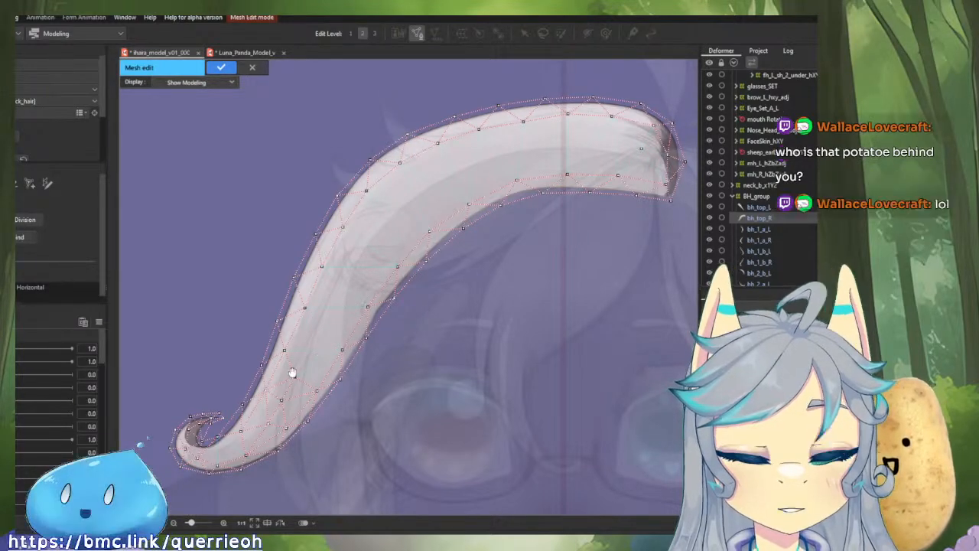
scroll(317, 356, "up", 2)
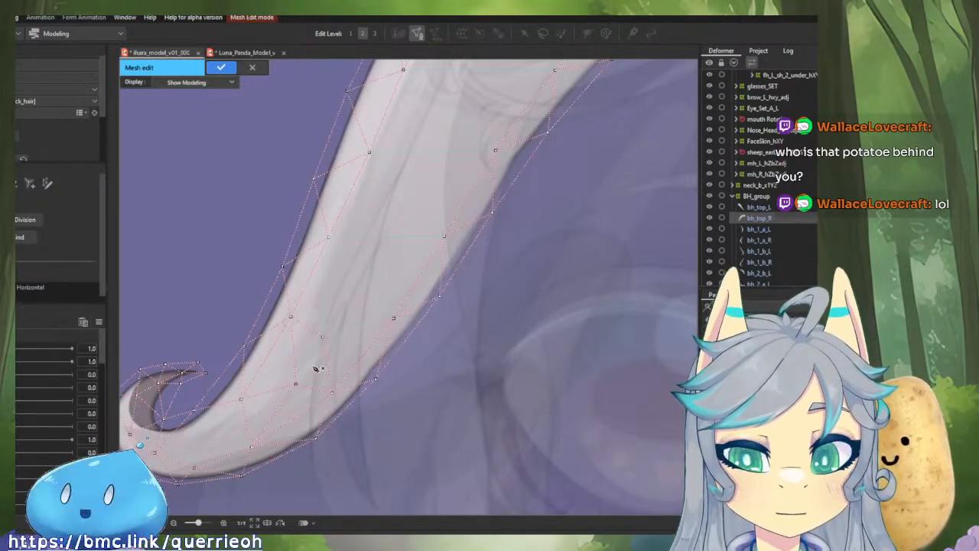
scroll(297, 364, "down", 1)
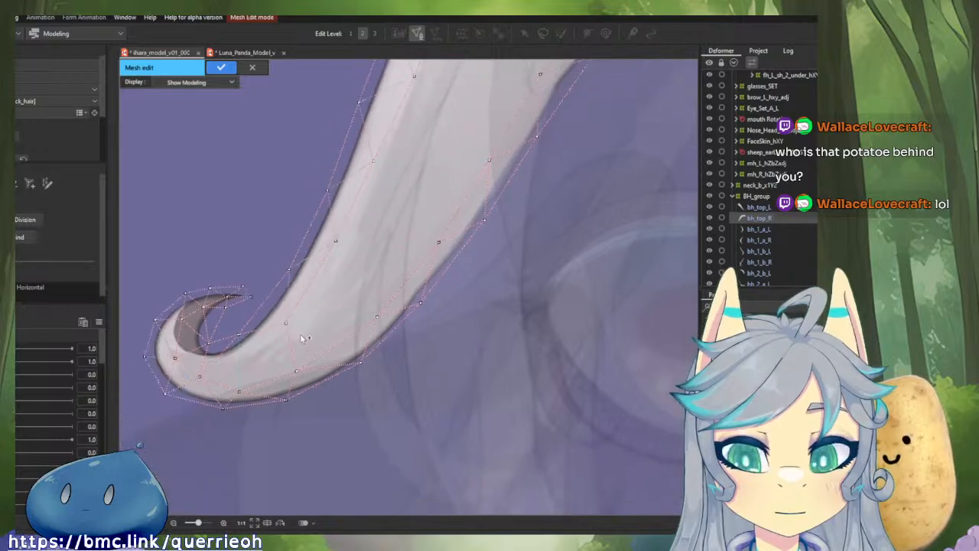
scroll(298, 333, "up", 1)
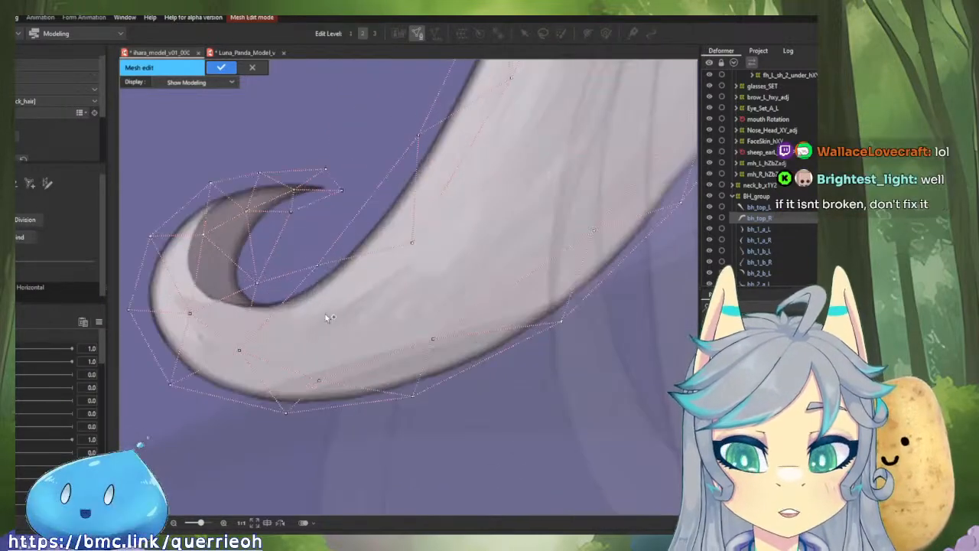
scroll(435, 214, "up", 1)
Step: Even out the outer-side outline and interior vertices of bh_top_R where the strand meets the curl
left_click_drag(449, 223, 441, 280)
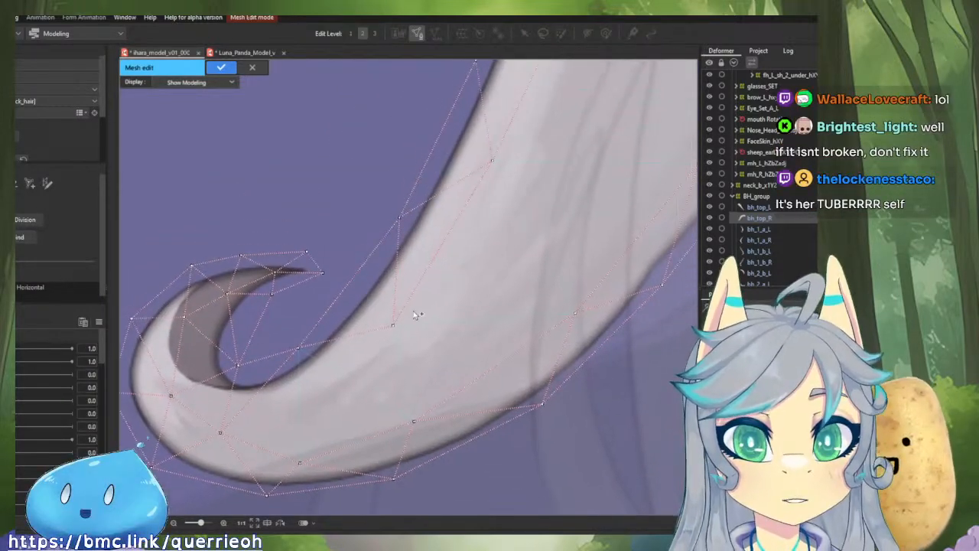
left_click_drag(300, 348, 325, 333)
left_click_drag(399, 219, 391, 235)
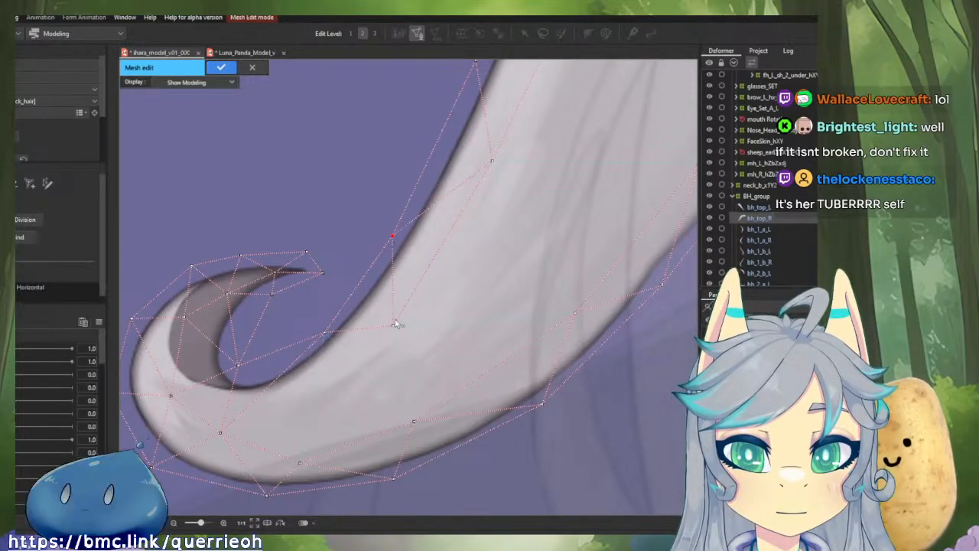
left_click_drag(394, 325, 419, 302)
scroll(402, 262, "down", 2)
left_click_drag(401, 262, 365, 289)
scroll(426, 263, "down", 2)
left_click_drag(425, 263, 430, 284)
Step: Move the lower inner-side vertices of bh_top_R up the strand and clear the vertices from the underside ahead of the curl
scroll(491, 297, "up", 2)
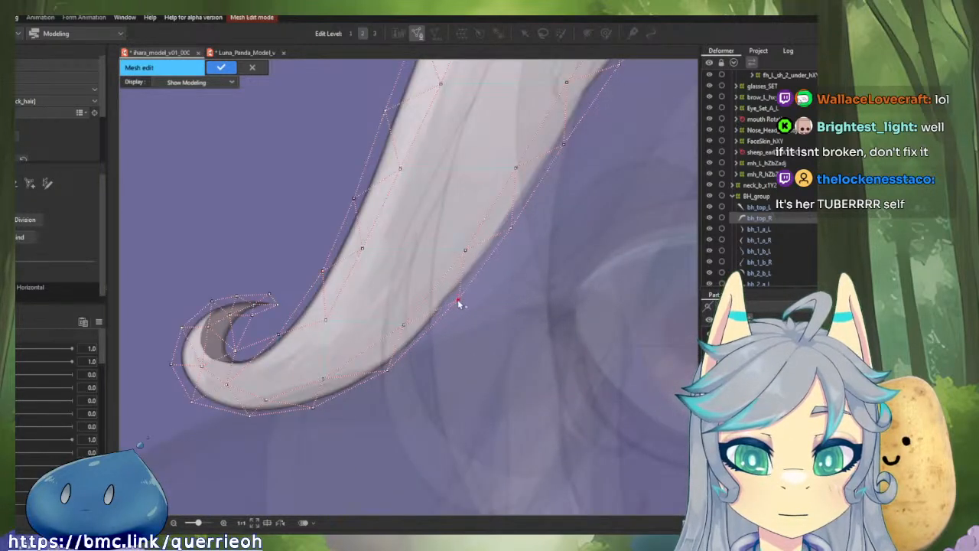
left_click(421, 308)
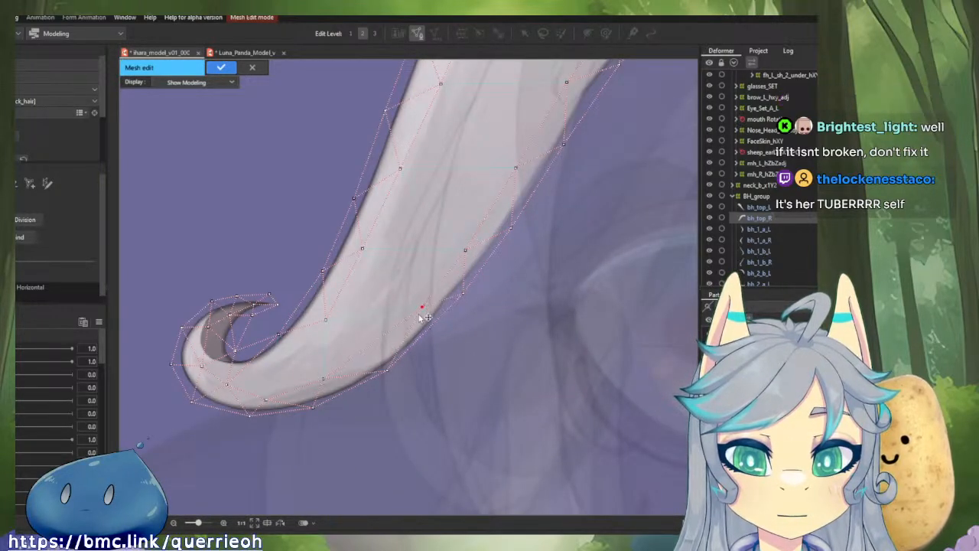
left_click_drag(419, 359, 419, 352)
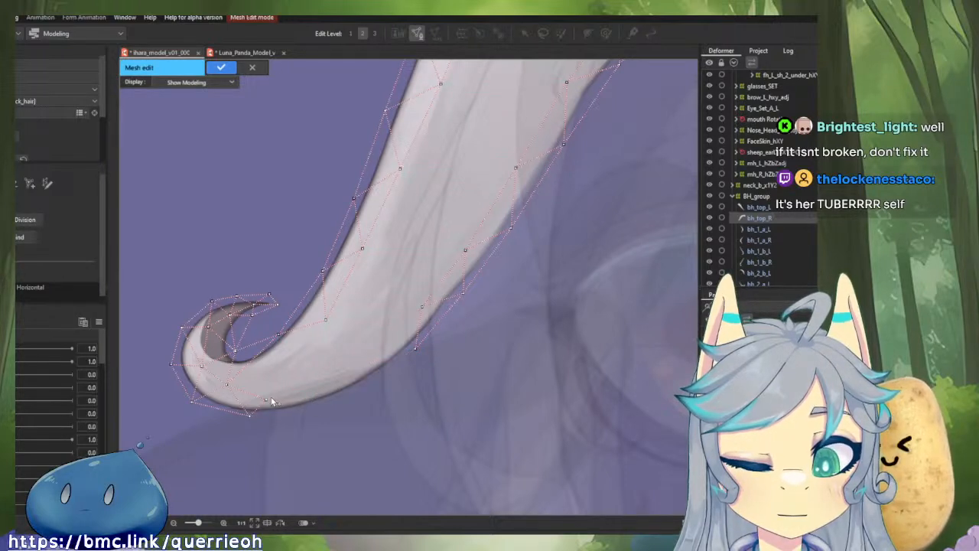
Step: Nudge the outline vertex under the curl and extend the underside of bh_top_R with new outline vertices and matching interior ones
left_click_drag(229, 384, 247, 418)
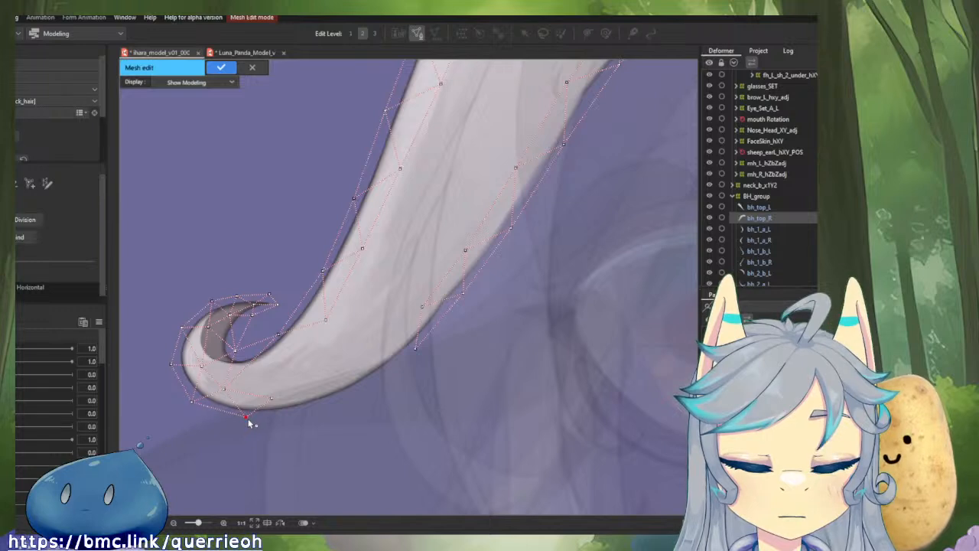
left_click(284, 414)
left_click(273, 398)
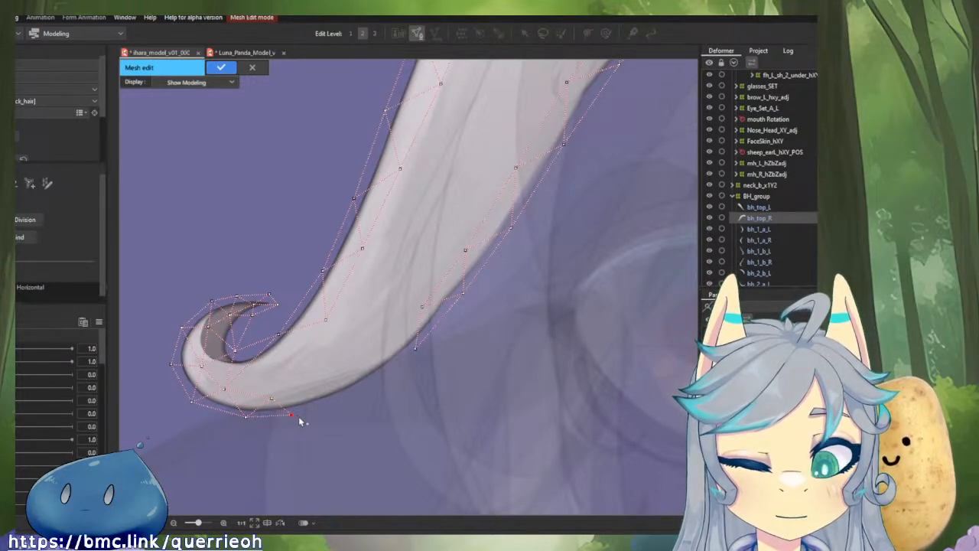
left_click_drag(297, 416, 300, 416)
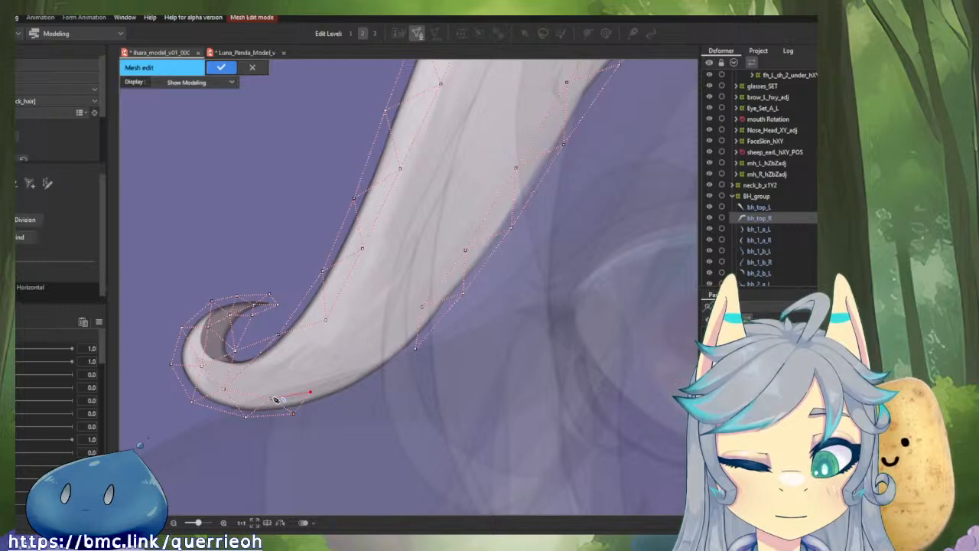
left_click(310, 392)
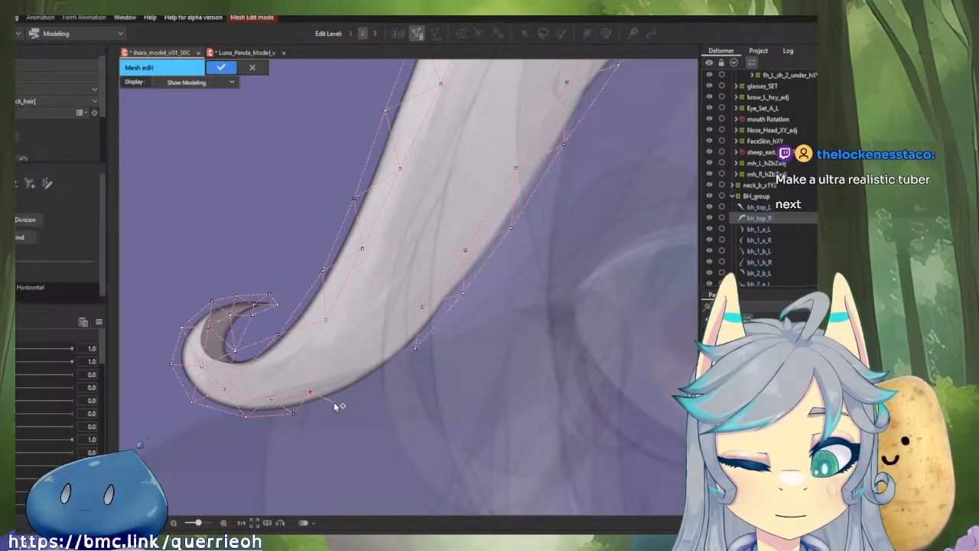
left_click(312, 395)
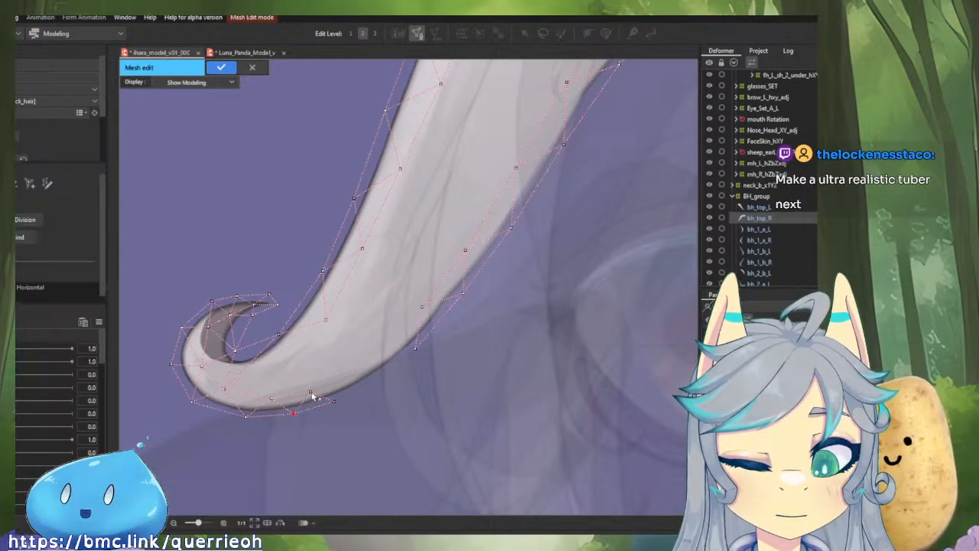
Step: Continue the paired outline and interior vertices up the underside of bh_top_R and connect them to the existing strand mesh
left_click(335, 399)
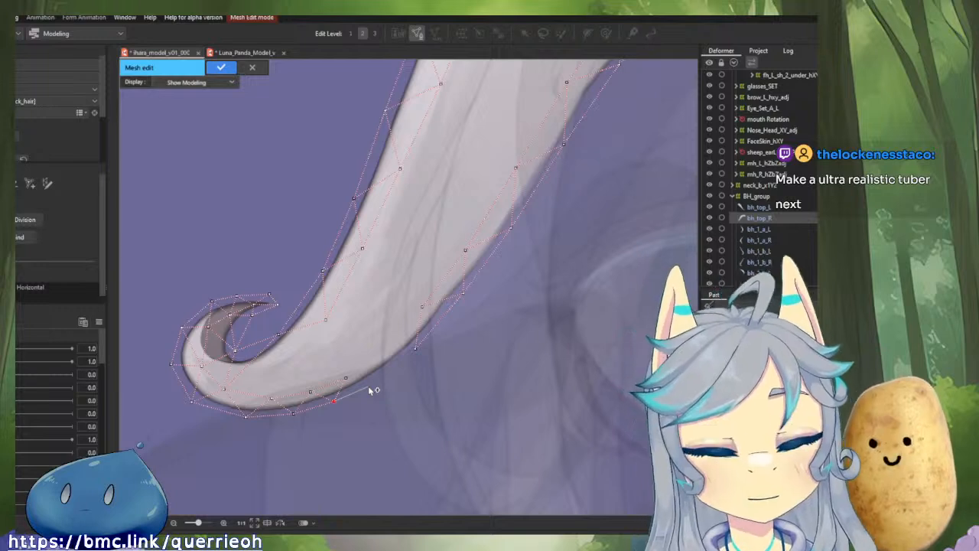
left_click(373, 381)
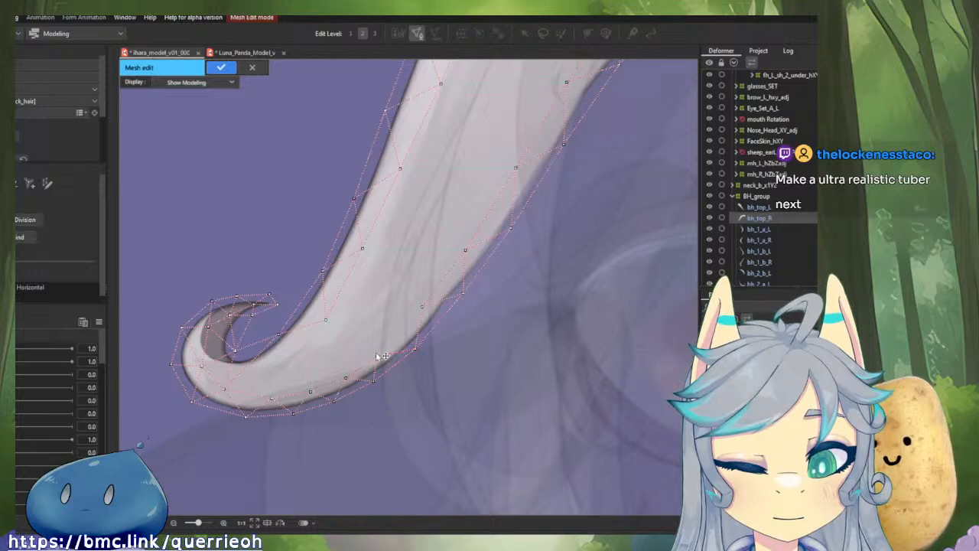
left_click(387, 350)
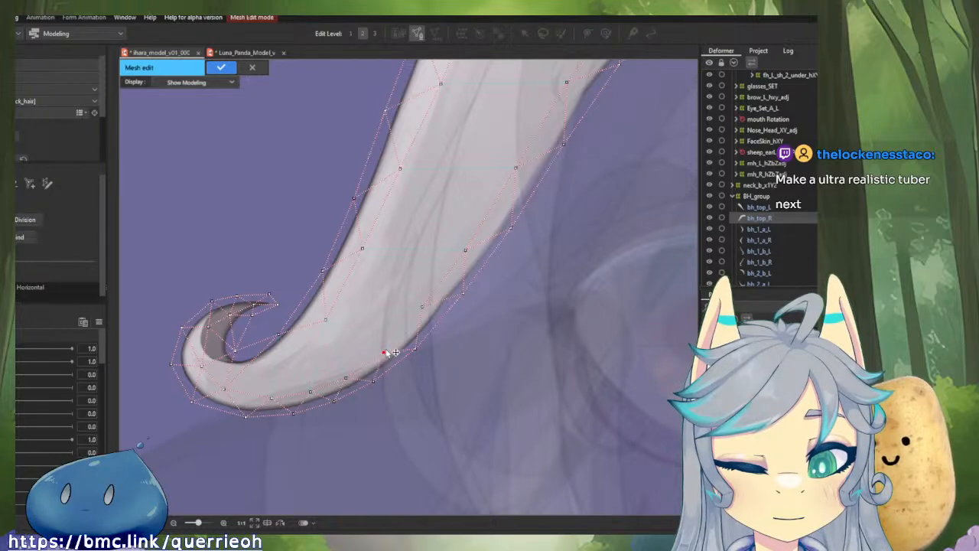
left_click(422, 306)
left_click_drag(313, 372, 359, 362)
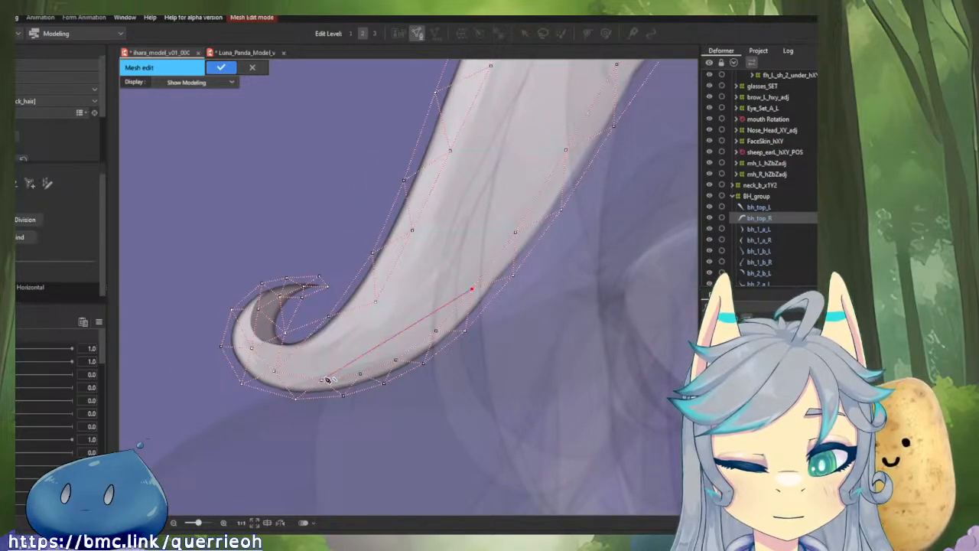
key("Escape")
Step: Replace the interior vertex at the bottom of the bh_top_R curl and connect it to its interior and outline neighbours
scroll(276, 375, "up", 2)
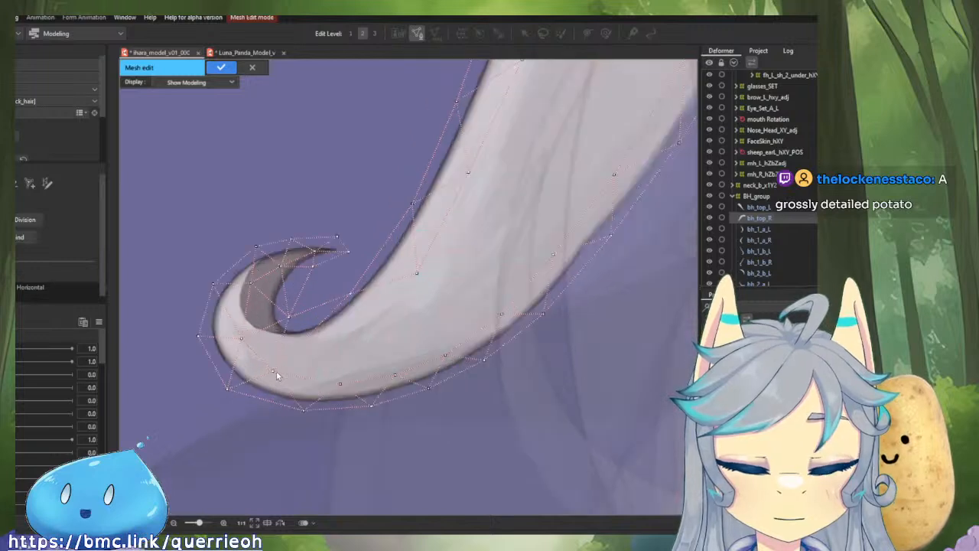
left_click(273, 371)
key("Delete")
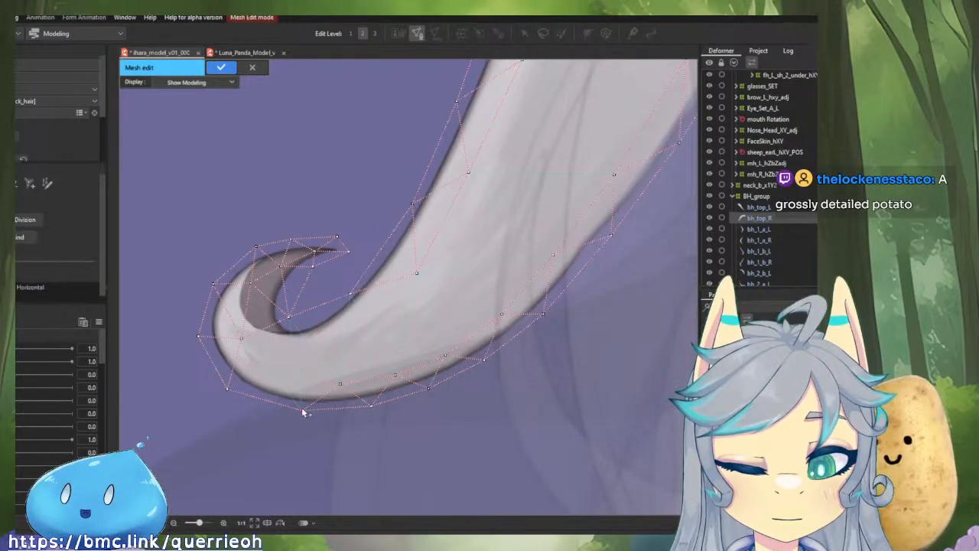
left_click(339, 384)
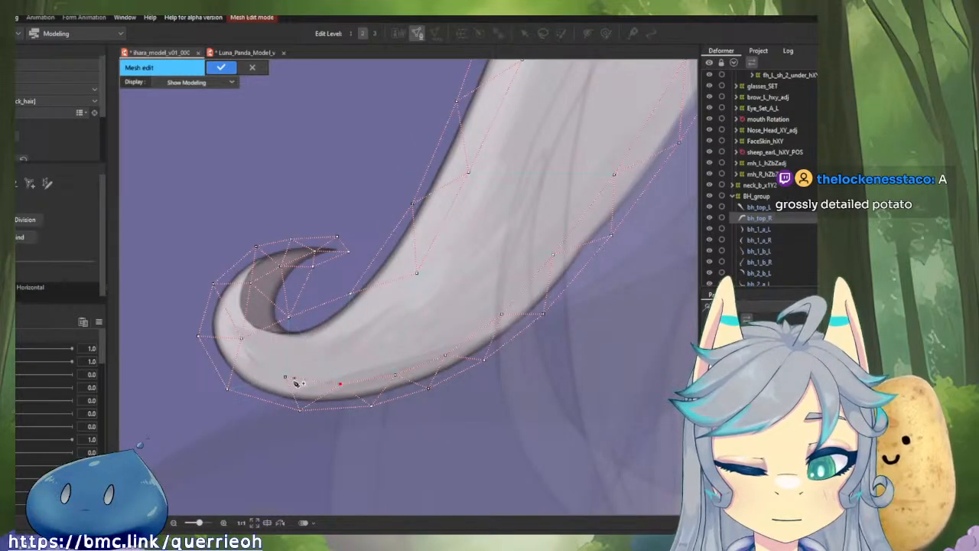
left_click(271, 375)
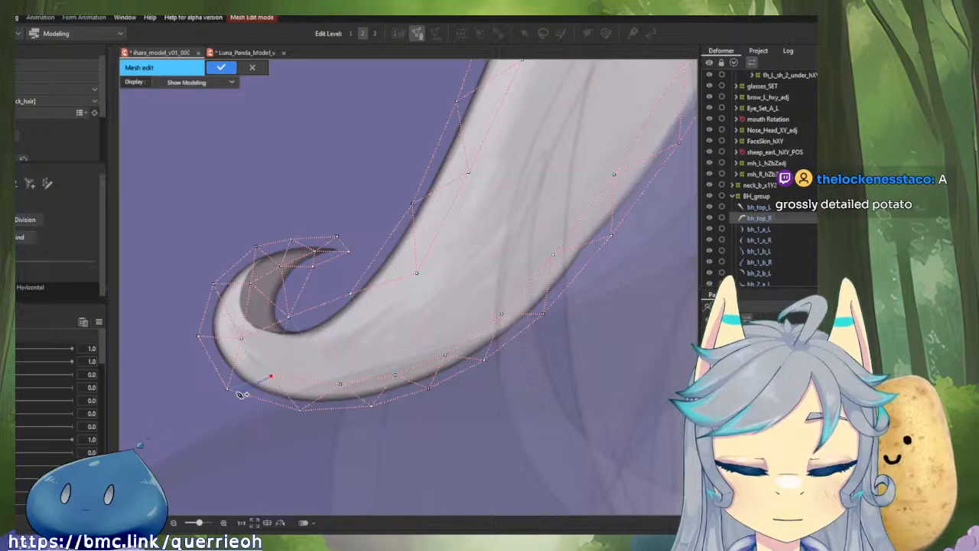
left_click(230, 390)
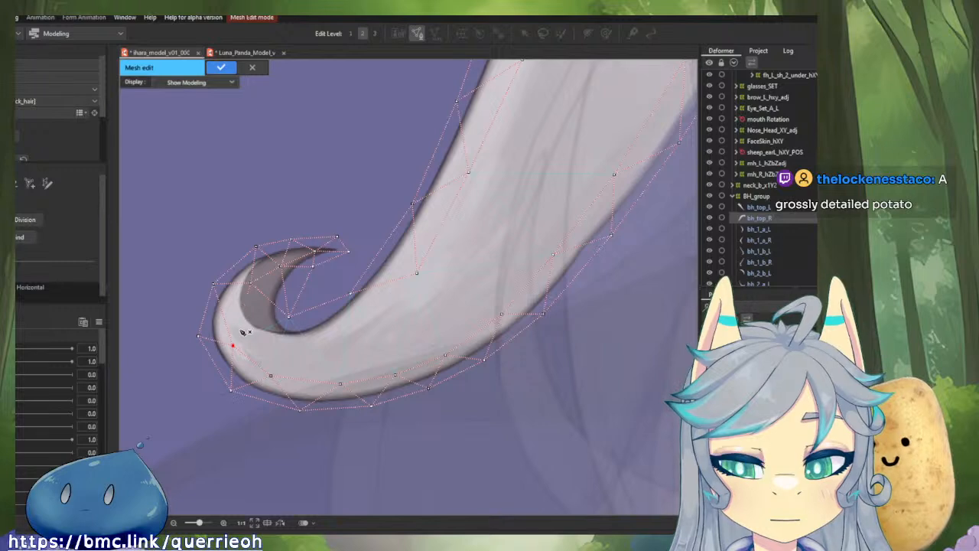
Step: Tighten the outline vertices around the pointed tip of the bh_top_R curl
scroll(255, 248, "up", 2)
left_click(257, 247)
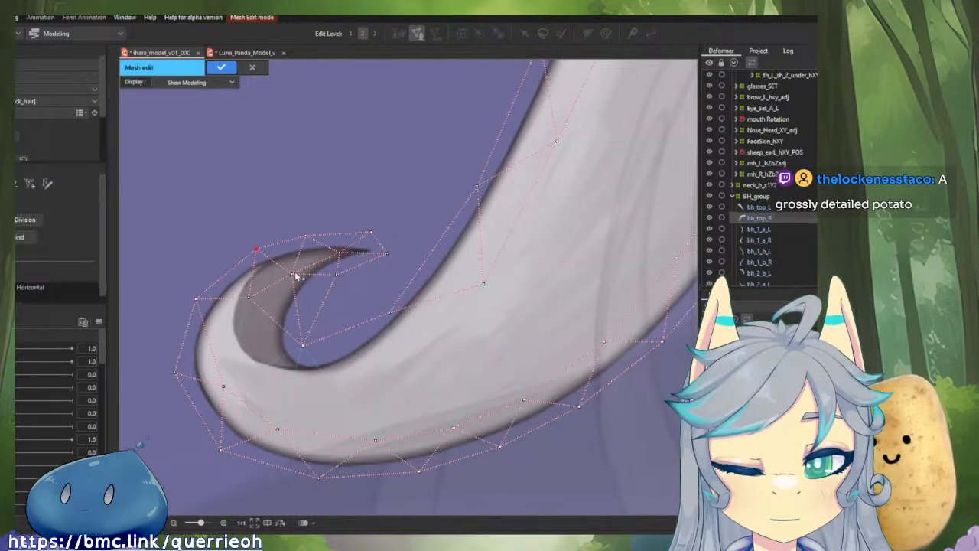
left_click(338, 253)
left_click_drag(372, 232, 331, 278)
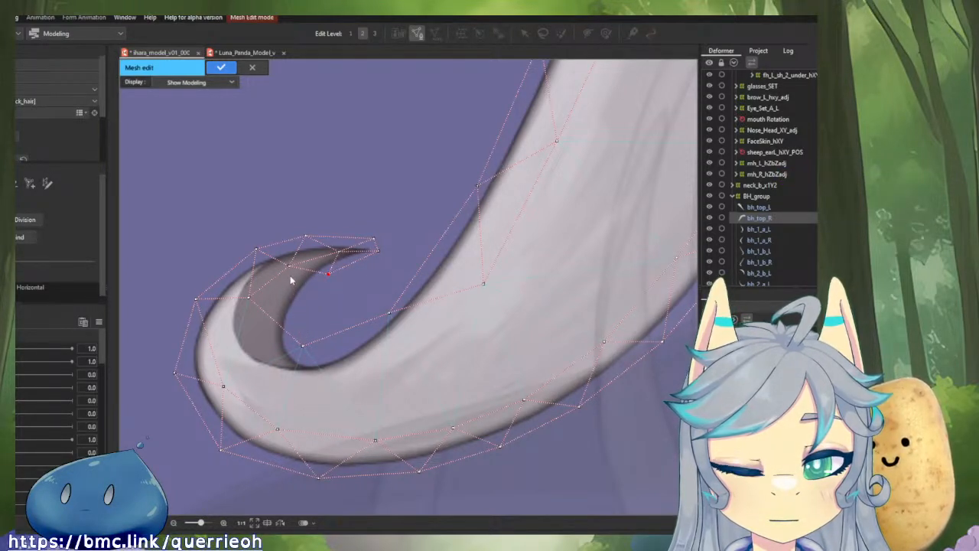
Step: Add a connected outline vertex on the inner edge of the bh_top_R curl and shift the vertex below it closer
left_click(290, 267)
left_click(296, 304)
left_click(328, 275)
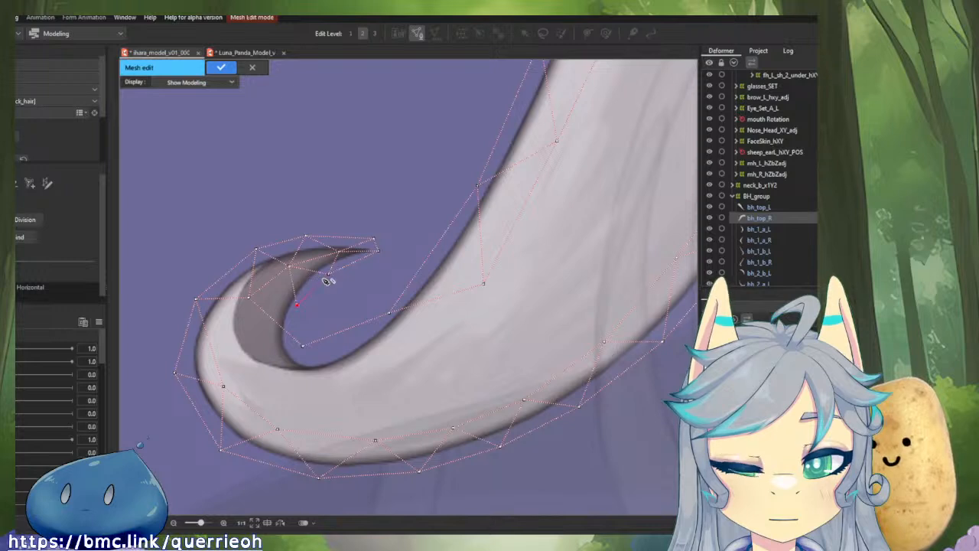
left_click(249, 297)
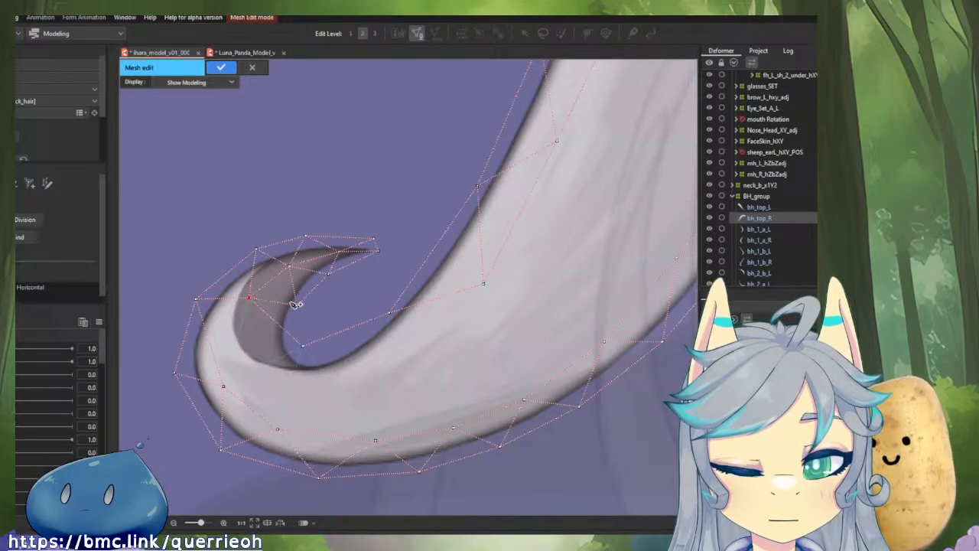
left_click(296, 348)
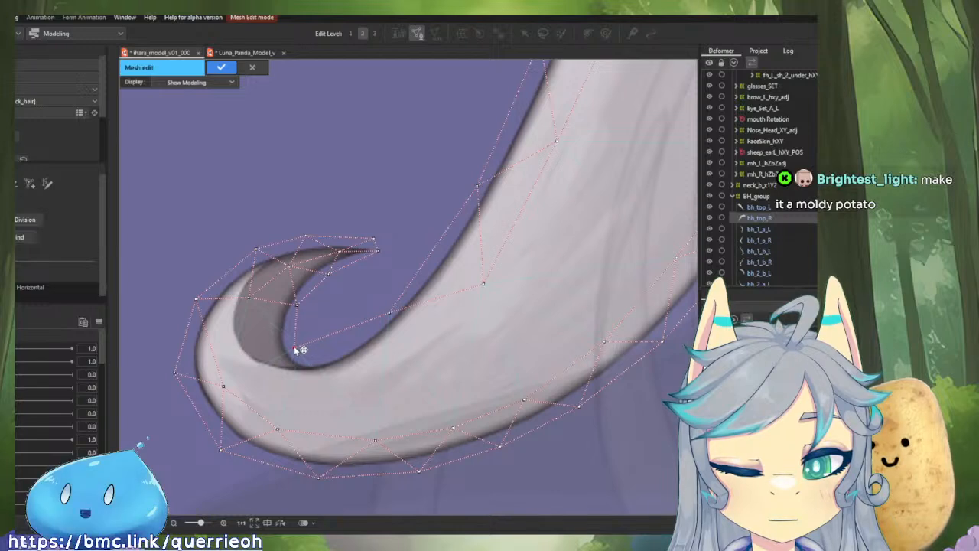
Step: Add a connected interior vertex in the shaded part of the curl and replace the inner-edge outline vertex paired with it
left_click(247, 344)
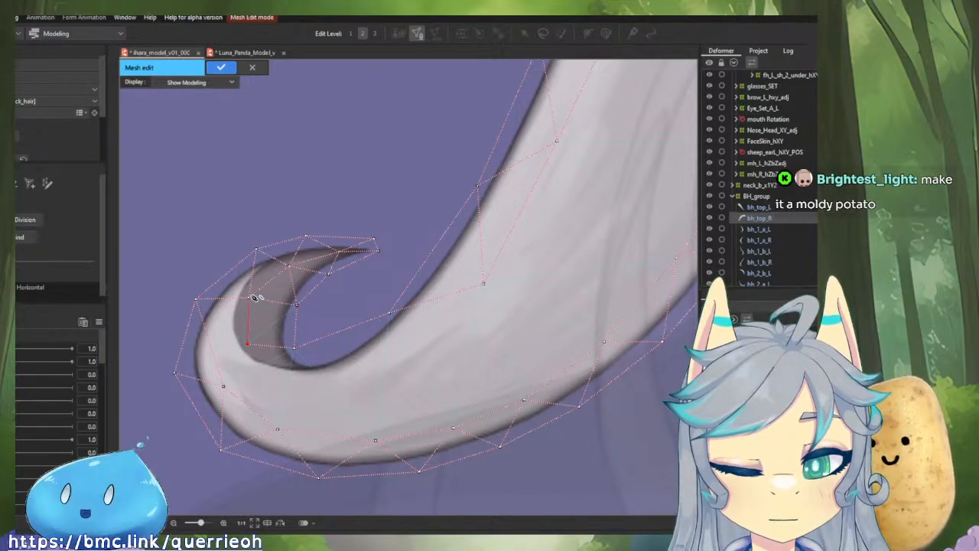
left_click(250, 297)
left_click(294, 347)
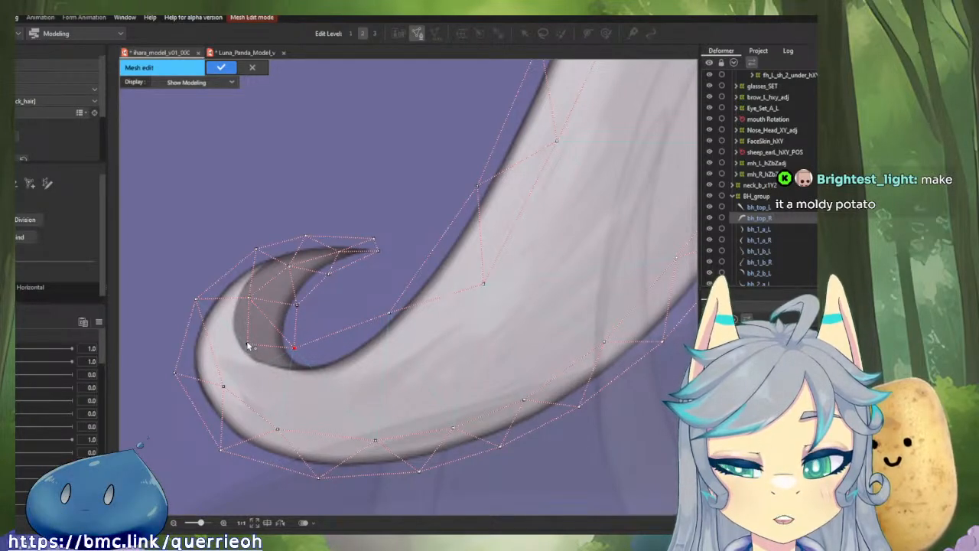
left_click(294, 348)
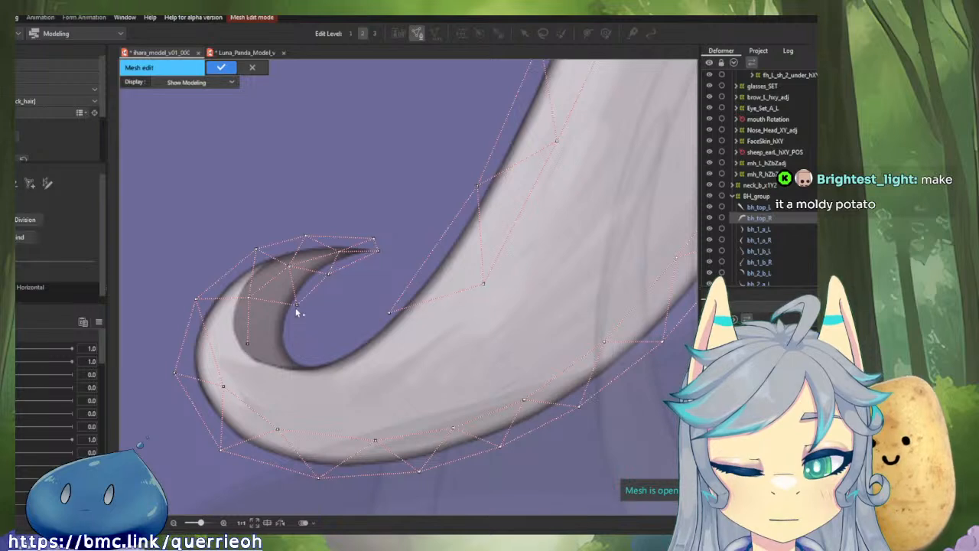
left_click(248, 343)
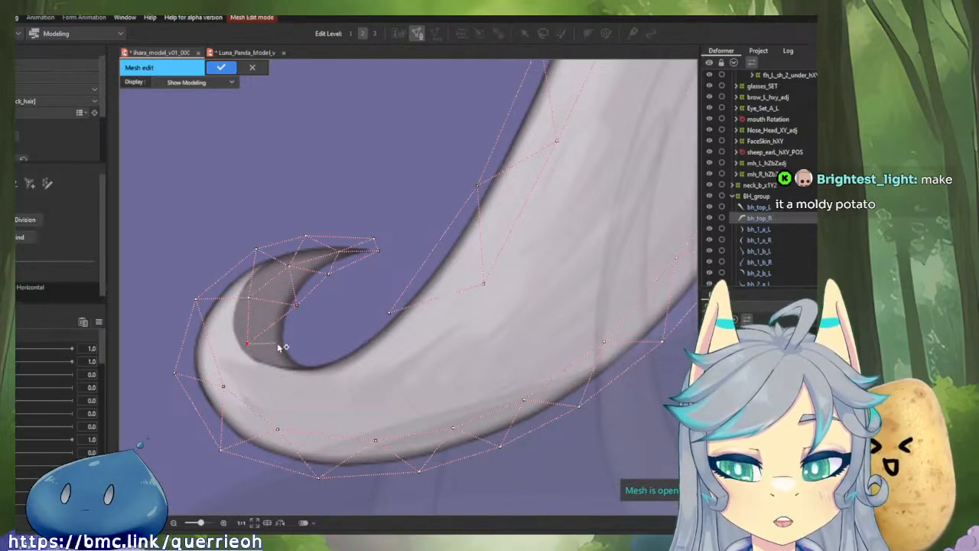
left_click(296, 352)
left_click(296, 305)
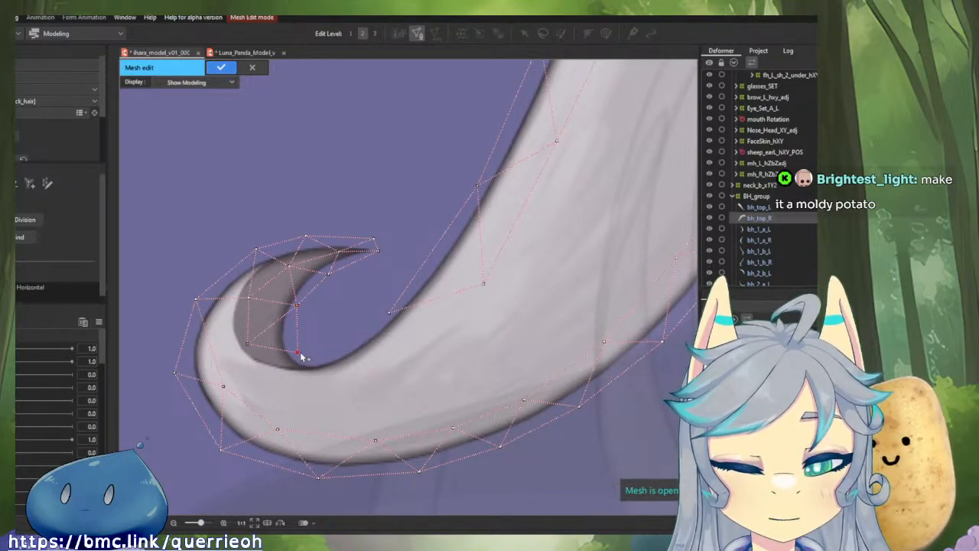
Step: Add two connected interior vertices below the inner bend of the bh_top_R curl, heading toward the strand
left_click(249, 345)
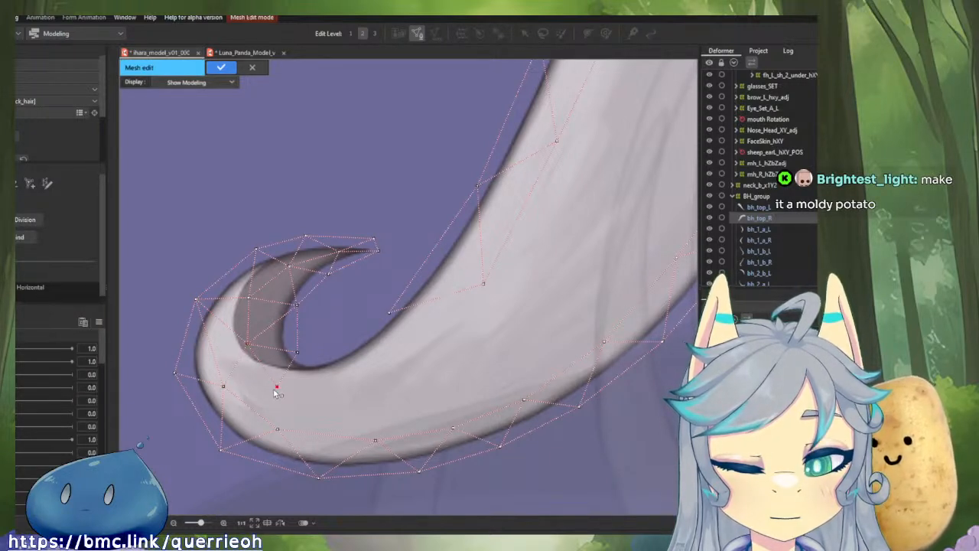
left_click_drag(276, 386, 271, 380)
left_click(224, 386)
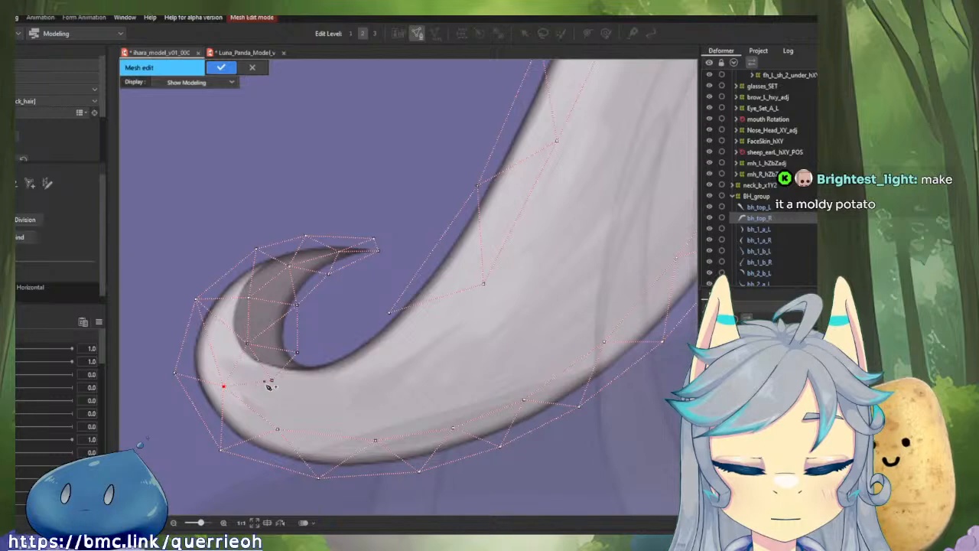
left_click(277, 429)
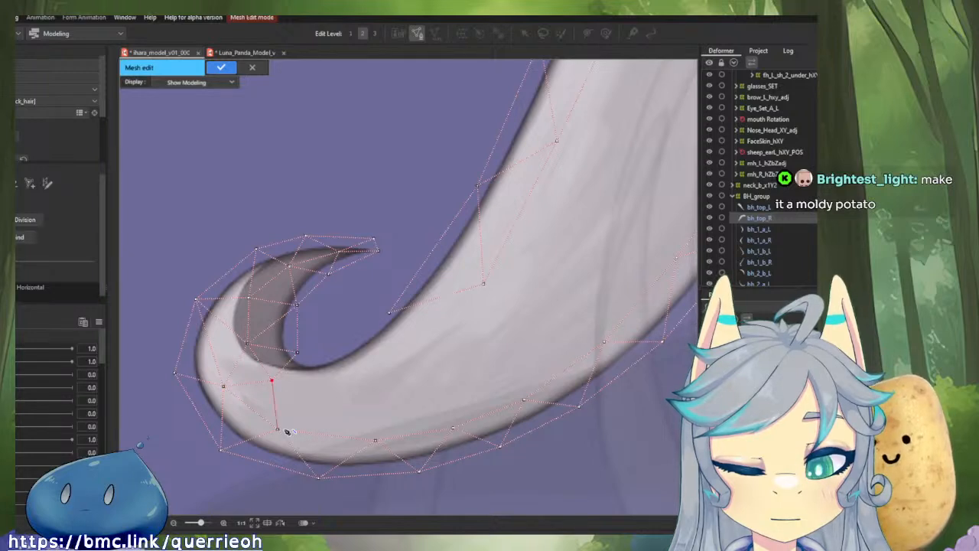
left_click(329, 402)
left_click(273, 380)
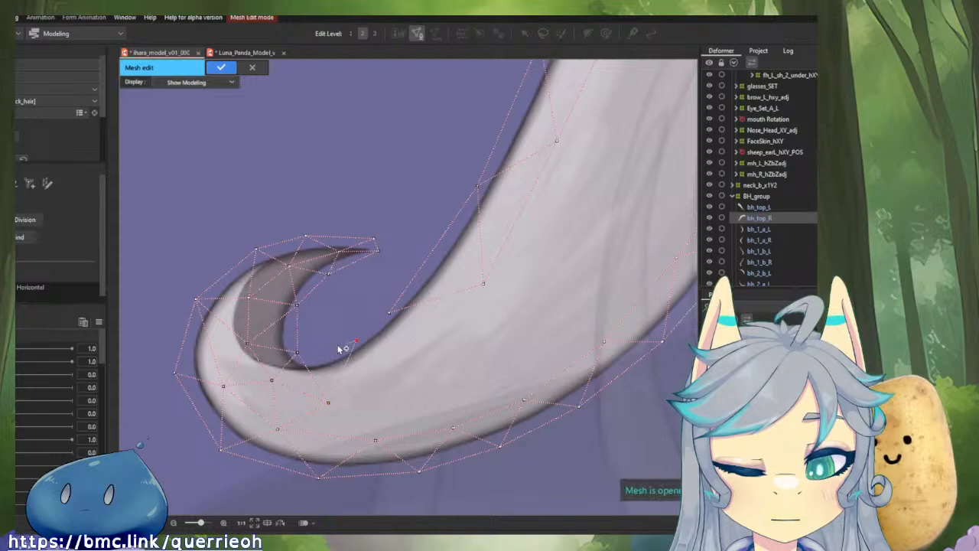
Step: Extend the inner-side outline past the curl's bend with a new vertex and connect a matching interior vertex to it
left_click(297, 351)
left_click(357, 340)
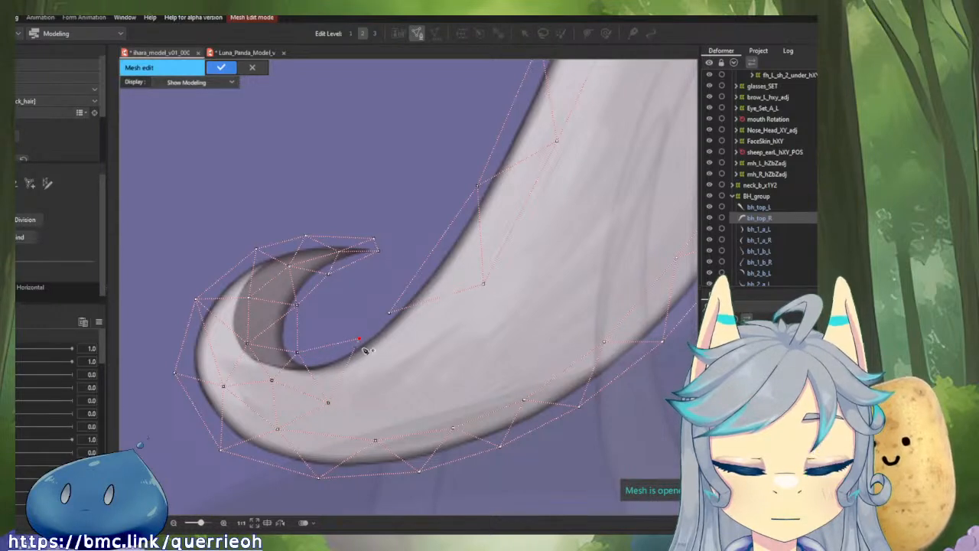
left_click(413, 363)
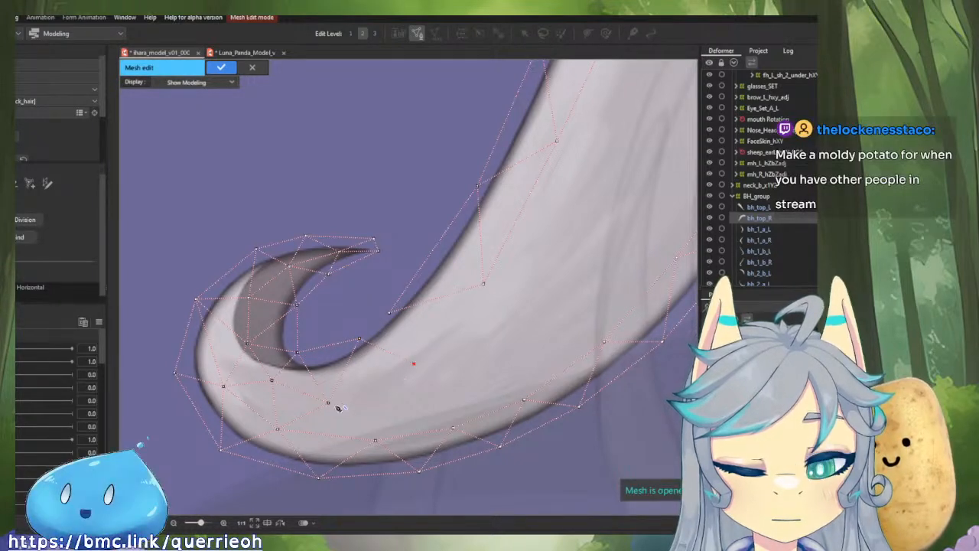
left_click(329, 402)
Step: Add another inner-side outline vertex up the strand, connect it to its interior partner, and even out the vertices beside the bend
left_click_drag(396, 393, 345, 407)
left_click(367, 374)
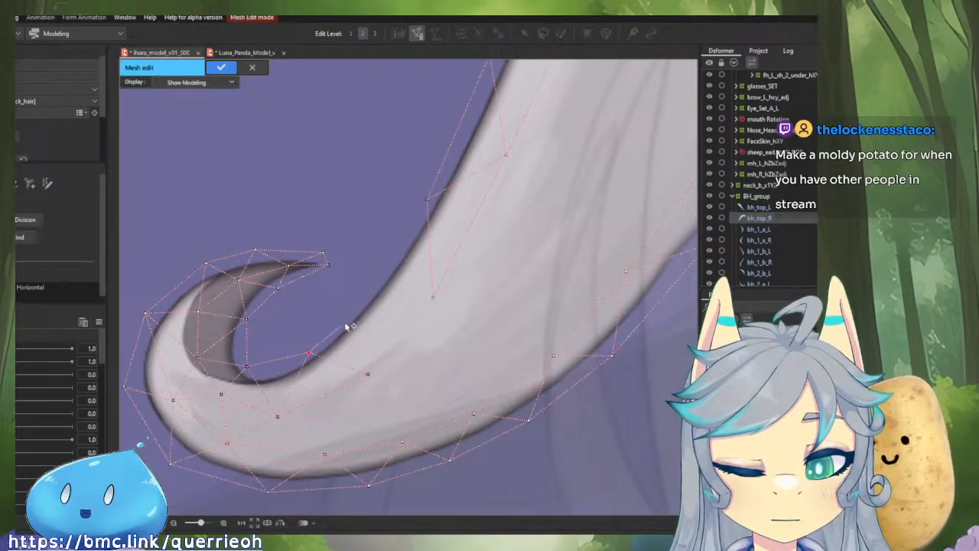
left_click(360, 299)
left_click(368, 374)
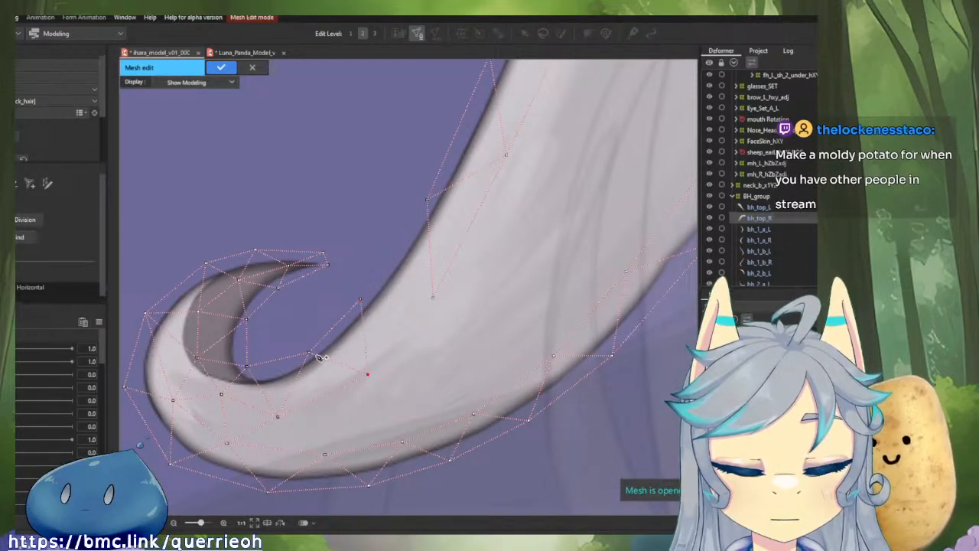
left_click_drag(309, 353, 302, 354)
left_click_drag(278, 416, 277, 409)
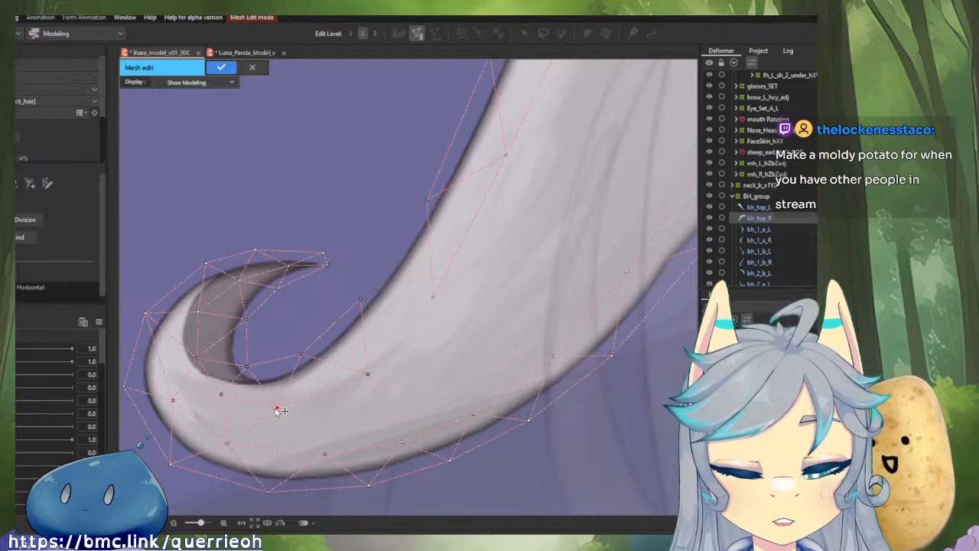
left_click_drag(368, 375, 411, 363)
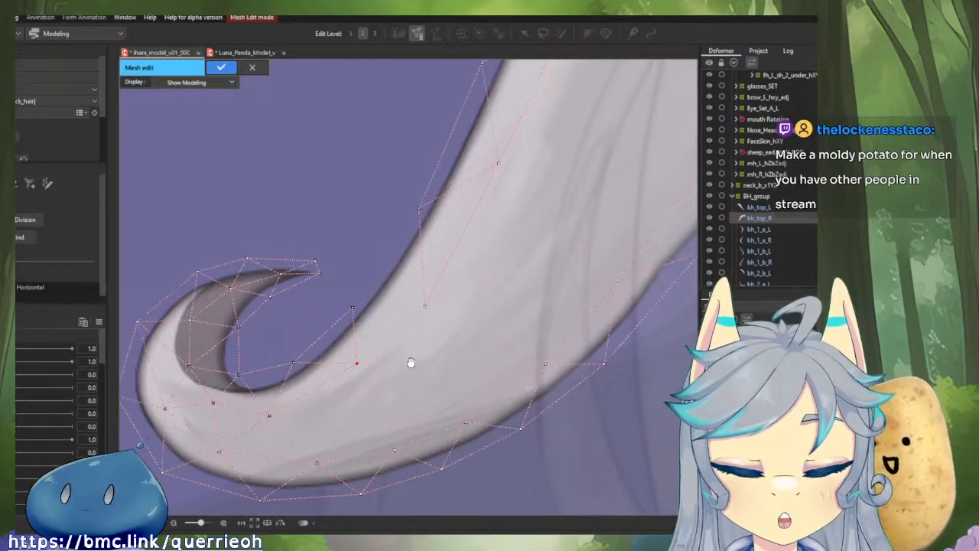
scroll(410, 363, "up", 2)
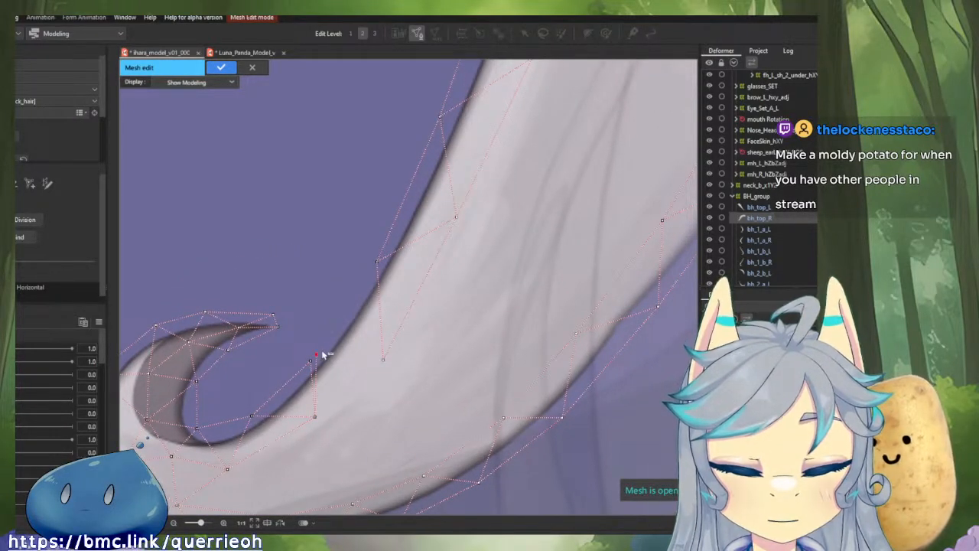
Step: Reposition the interior vertex above the curl's bend, close the gap in the inner-side outline, and connect the interior vertex to its neighbours
left_click_drag(383, 359, 396, 349)
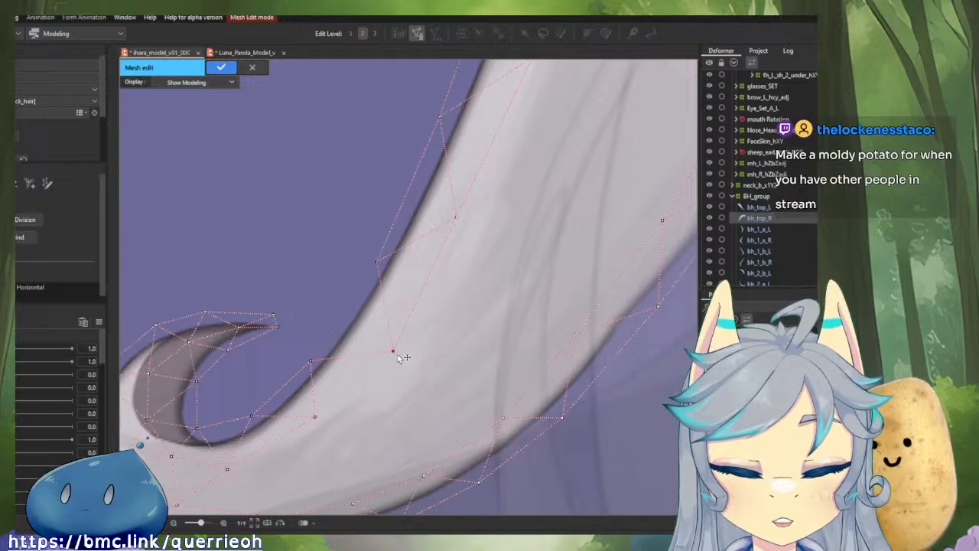
left_click(310, 360)
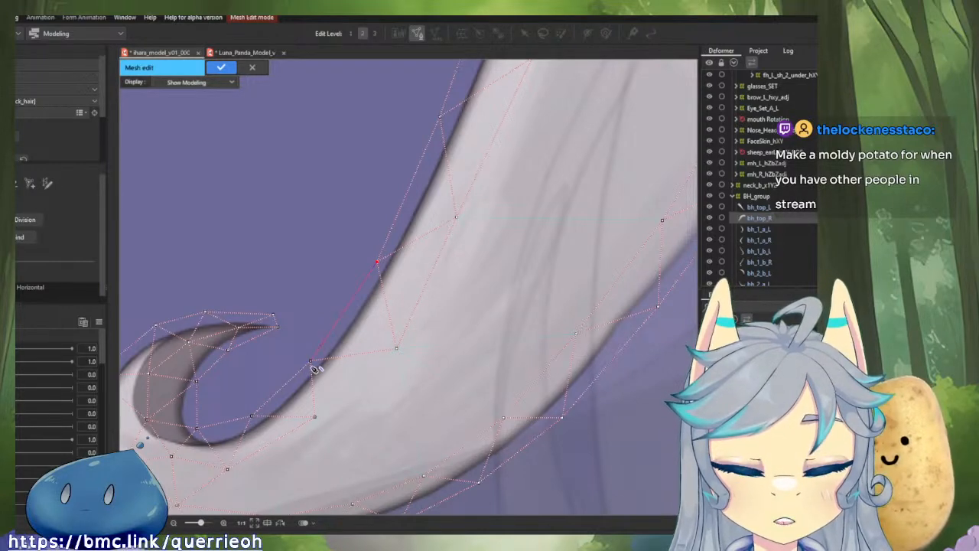
left_click(397, 349)
scroll(403, 353, "down", 3)
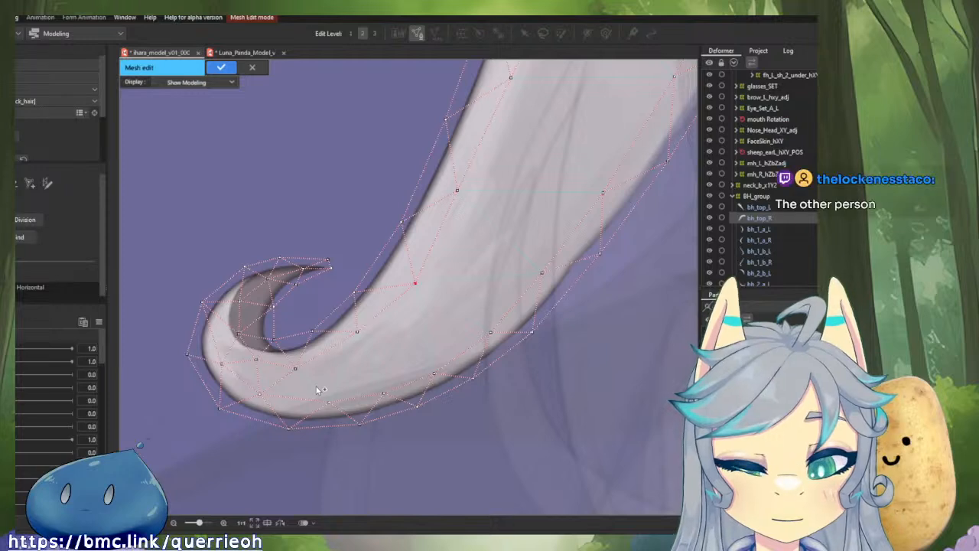
Step: Add a row of connected vertices along the centre of the bh_top_R strand from the curl into its lower part
left_click(315, 382)
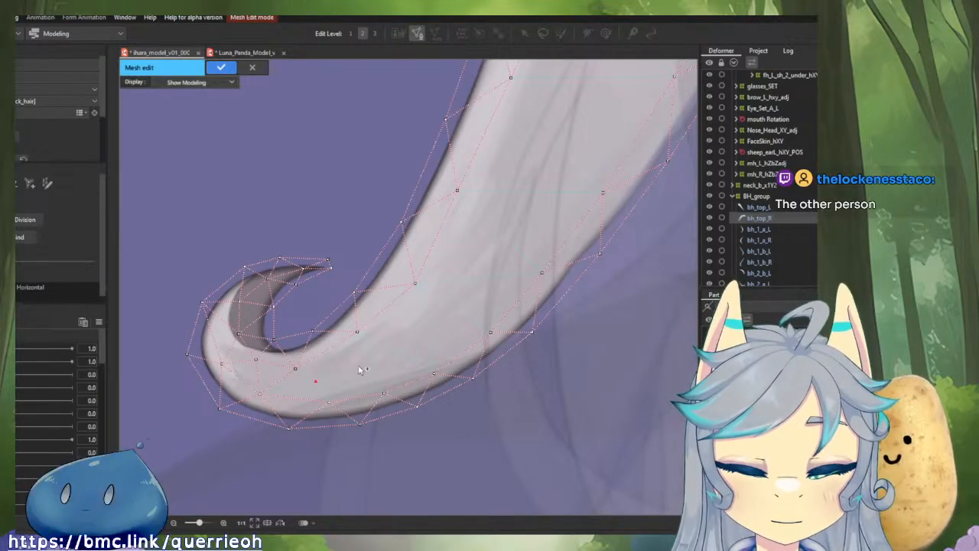
scroll(405, 350, "up", 2)
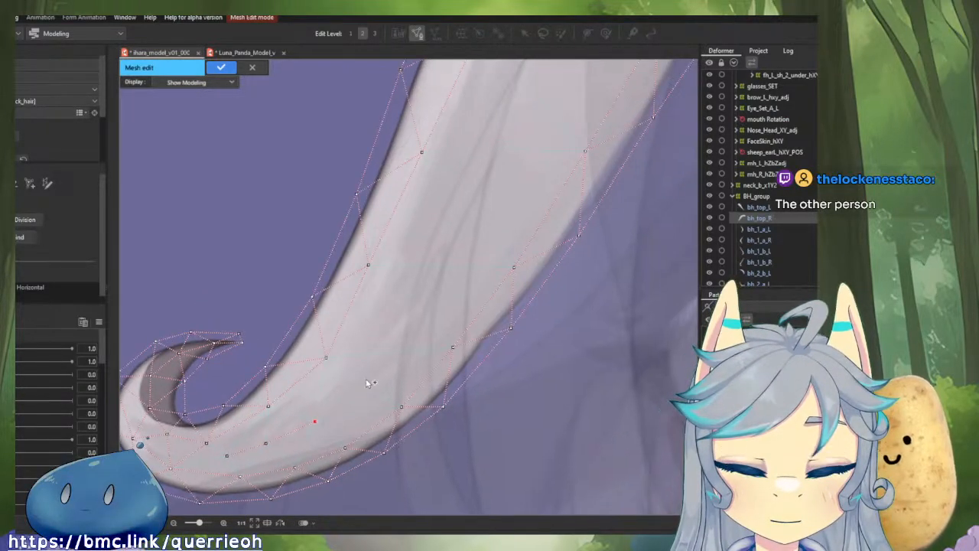
scroll(379, 365, "down", 2)
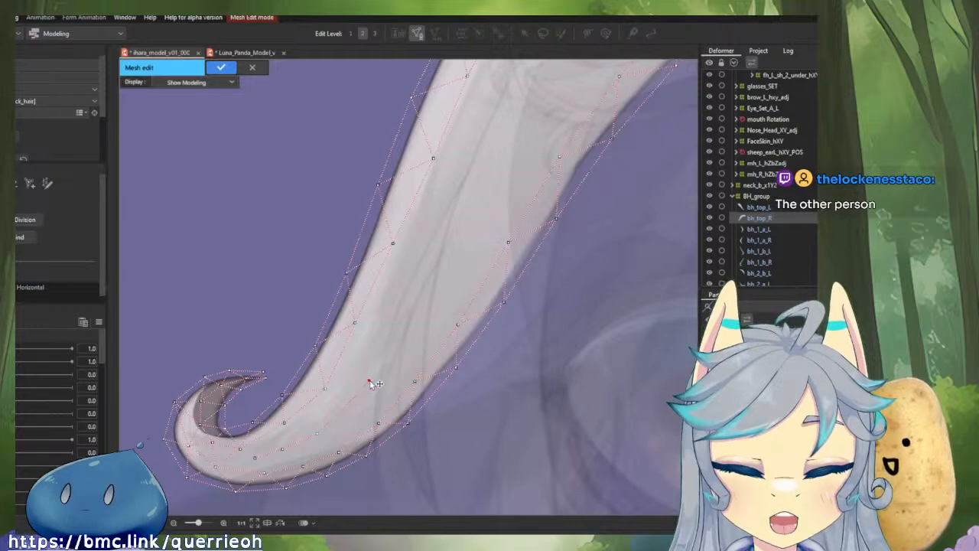
scroll(454, 247, "up", 2)
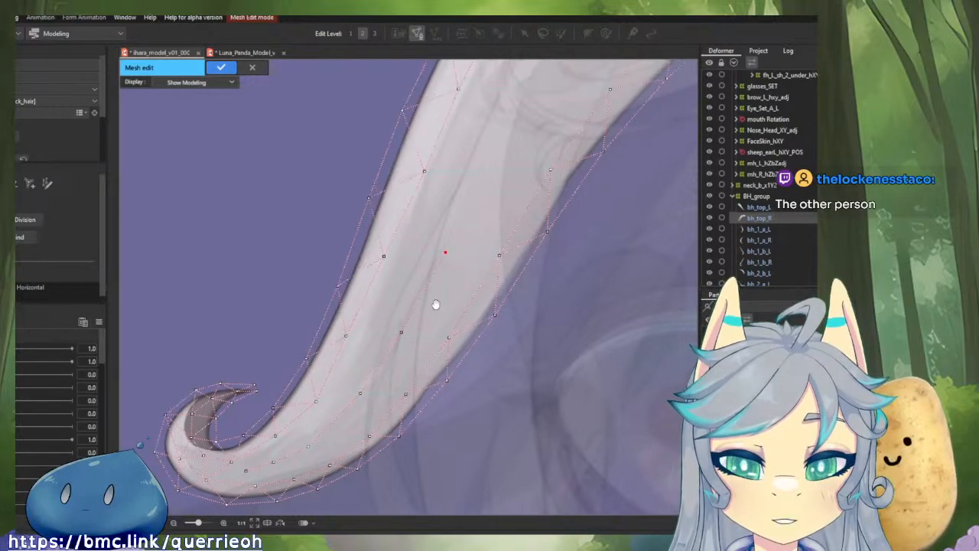
Step: Continue the row of centre vertices up the strand and around the crown to its shaded root end
left_click(409, 274)
left_click_drag(410, 274, 350, 368)
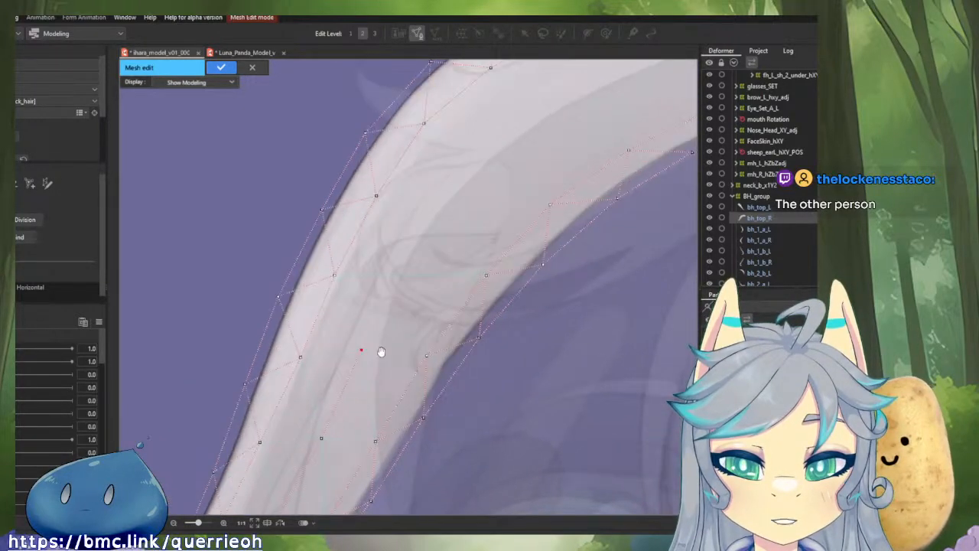
left_click(408, 283)
left_click_drag(408, 283, 349, 377)
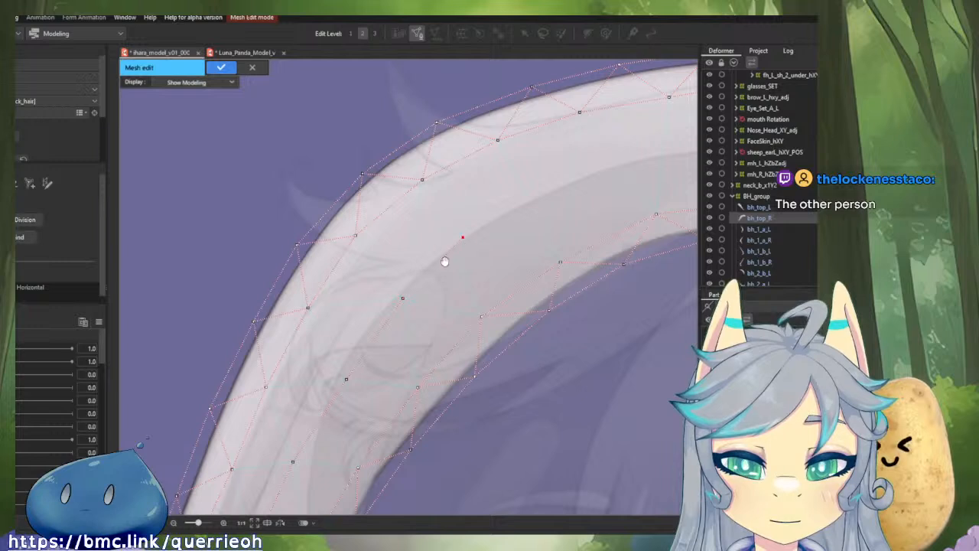
left_click_drag(444, 261, 343, 353)
left_click_drag(441, 287, 333, 333)
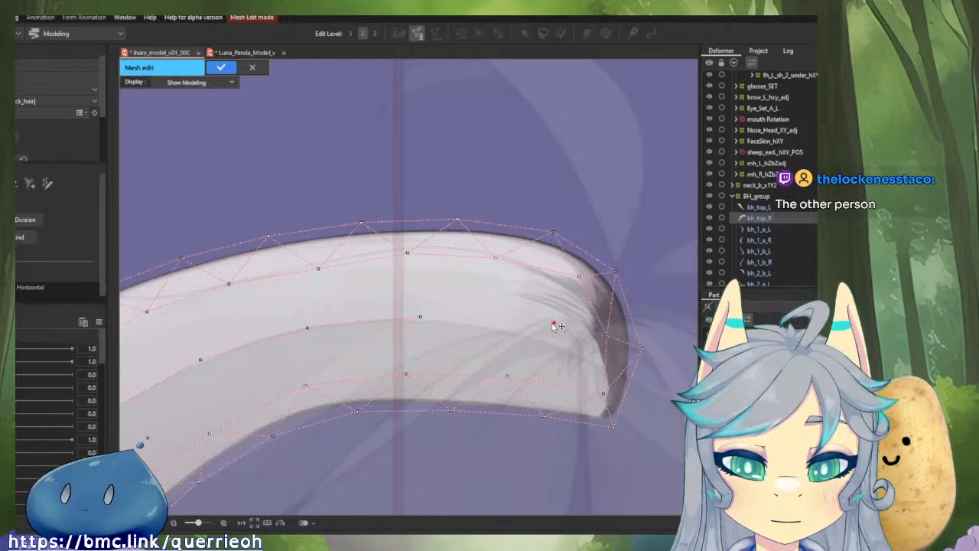
left_click(420, 317)
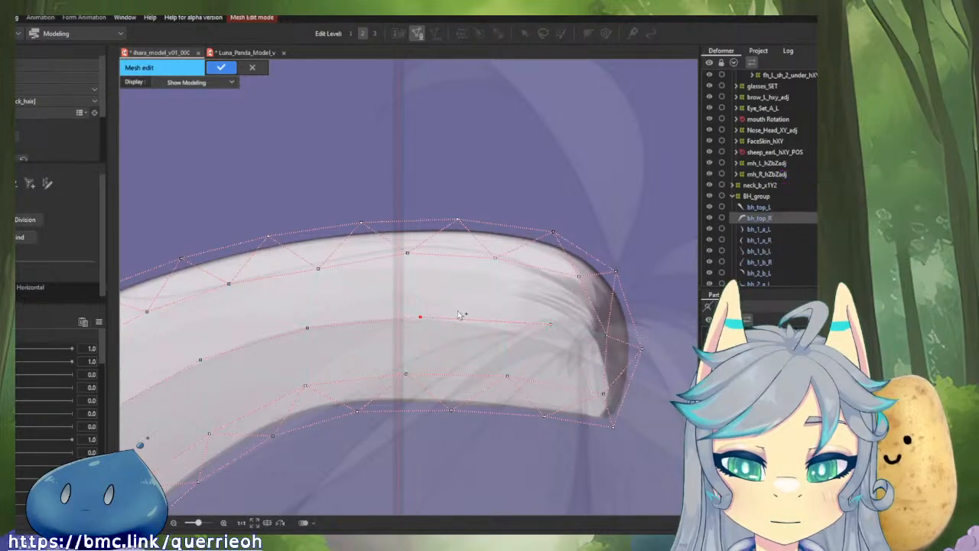
Step: Automatically connect all vertices of the bh_top_R strand into a triangulated mesh and apply the mesh edit
scroll(540, 327, "down", 3)
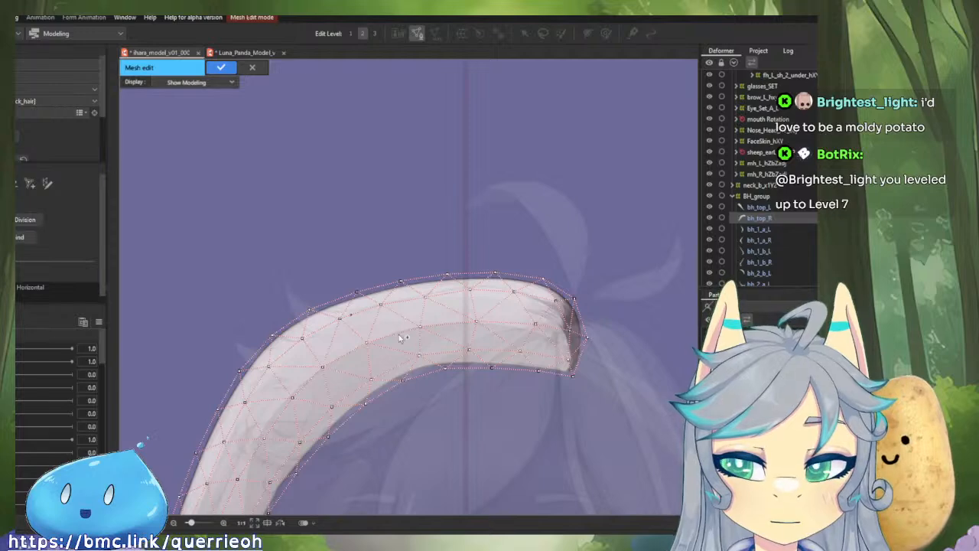
scroll(448, 378, "down", 5)
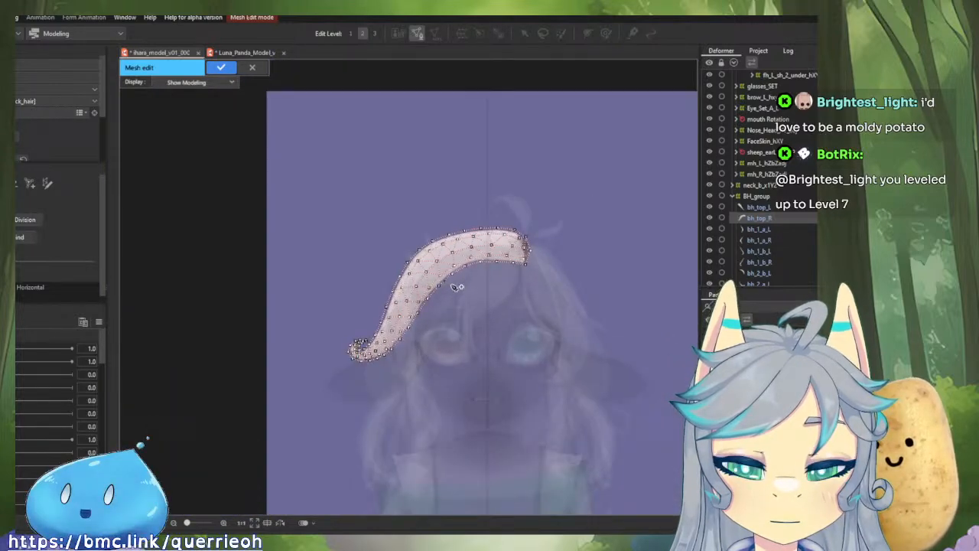
left_click(220, 68)
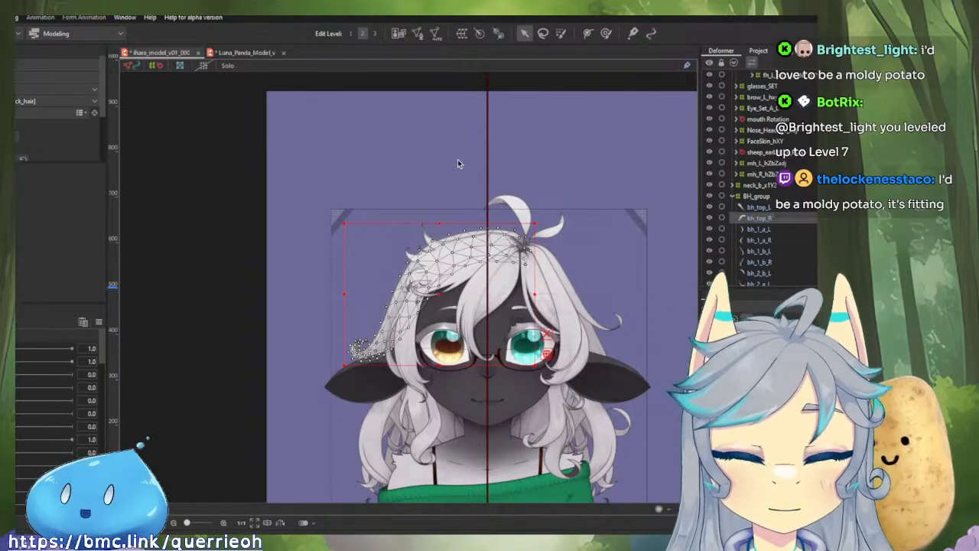
Step: Open the fh_mid_03 front-hair mesh for editing and move its upper-edge vertices to follow the dip beside the tall curled tip
scroll(459, 164, "up", 6)
left_click(264, 216)
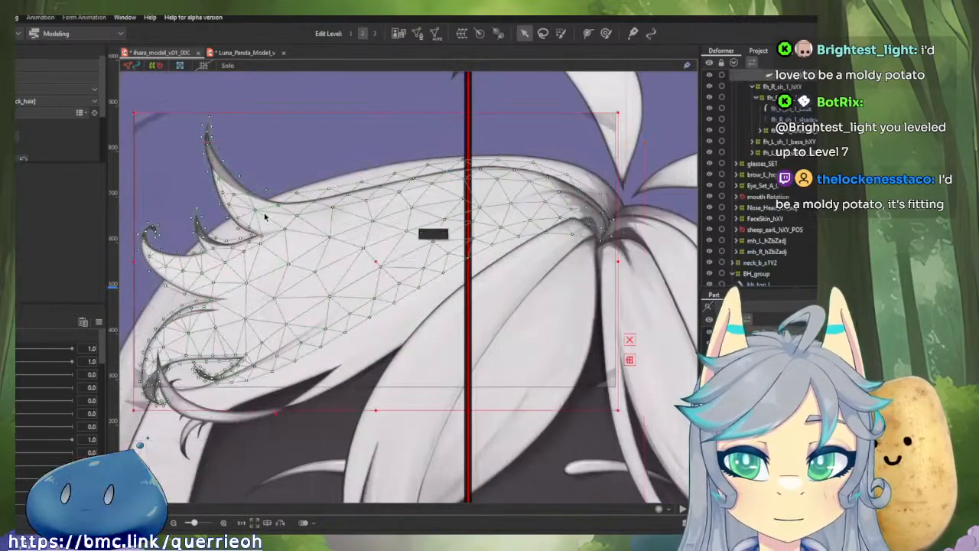
left_click(417, 33)
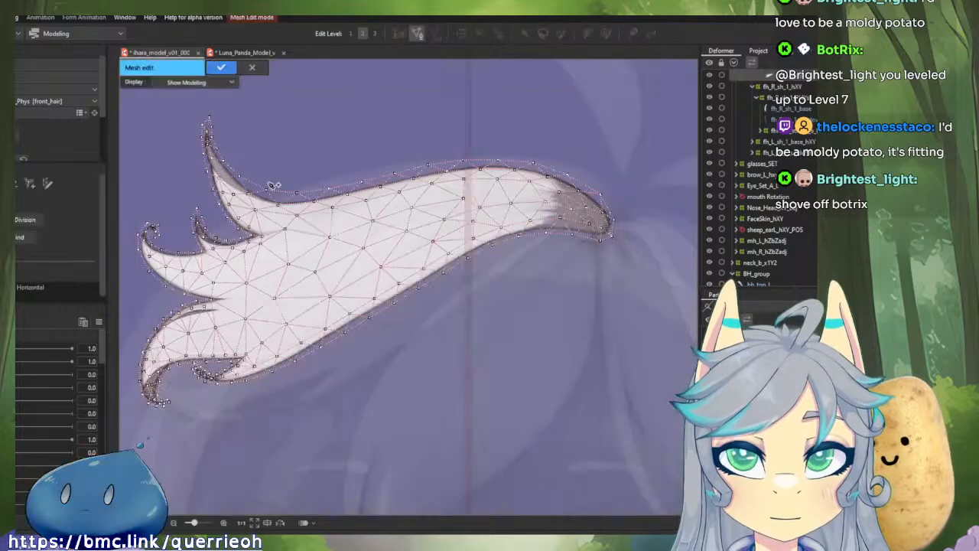
scroll(273, 185, "up", 5)
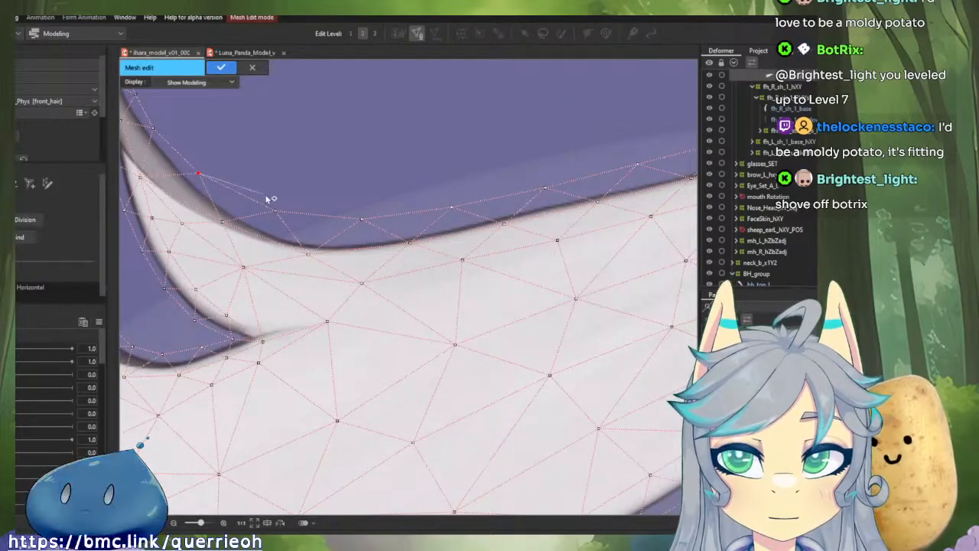
left_click_drag(274, 210, 277, 217)
left_click(221, 224)
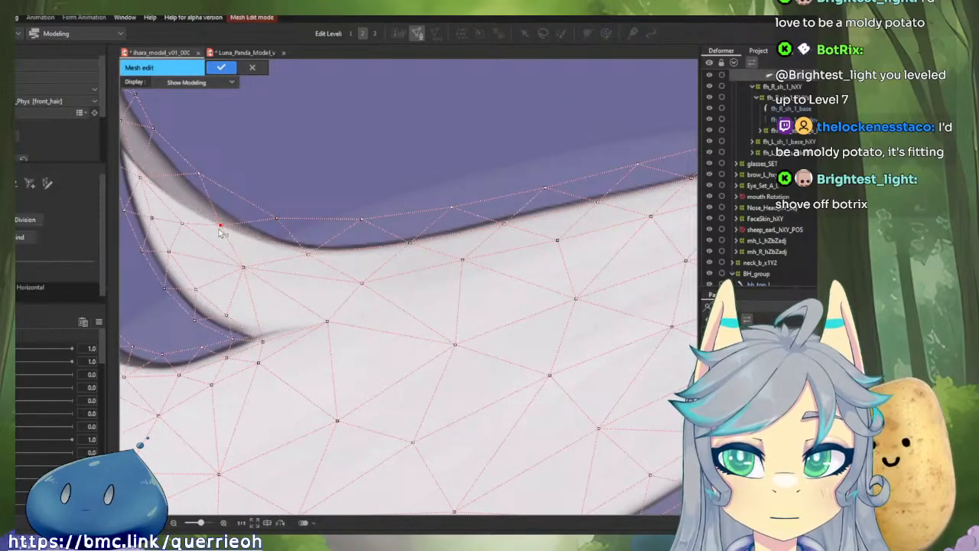
left_click_drag(359, 223, 365, 232)
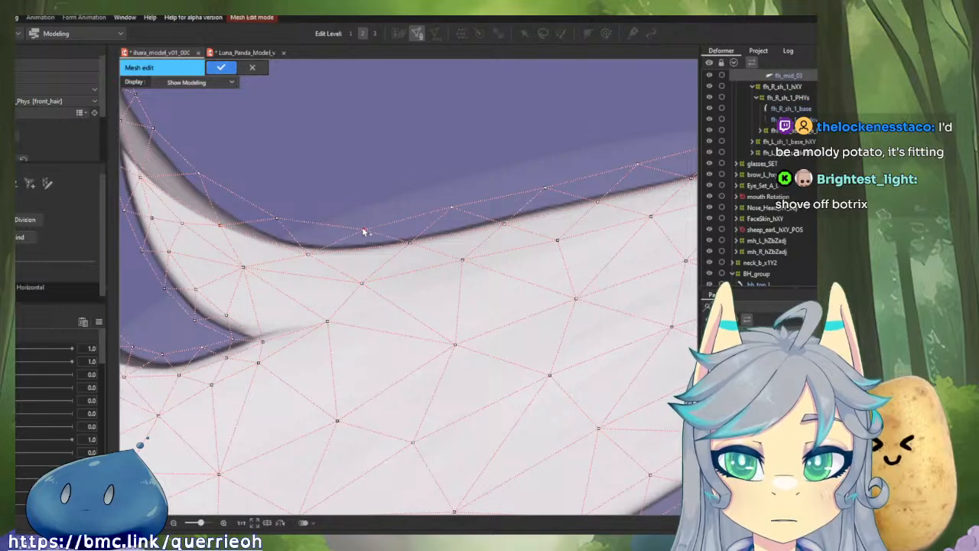
left_click_drag(308, 252, 307, 259)
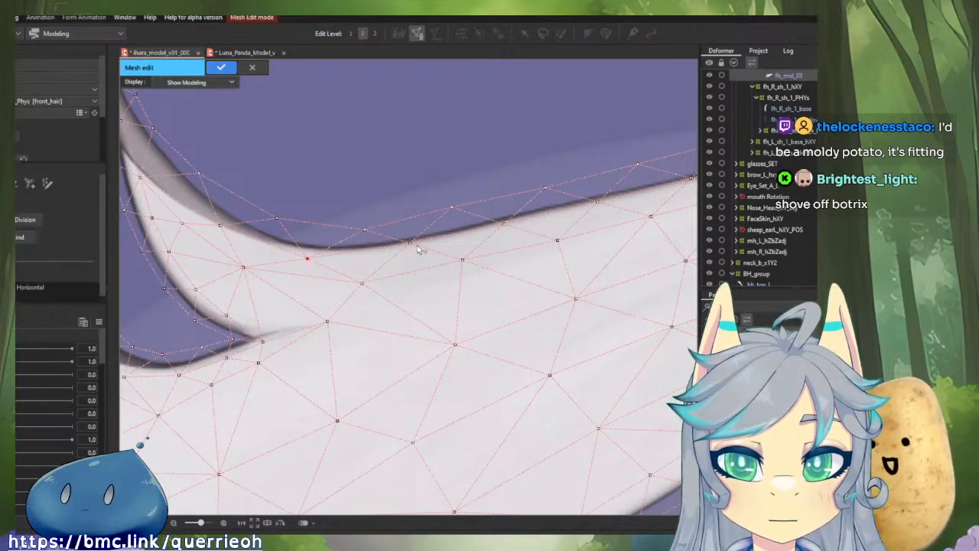
Step: Nudge the remaining upper-edge vertices of fh_mid_03 toward the crown into even spacing around the line art and apply the mesh
left_click_drag(411, 243, 314, 236)
left_click_drag(403, 207, 405, 214)
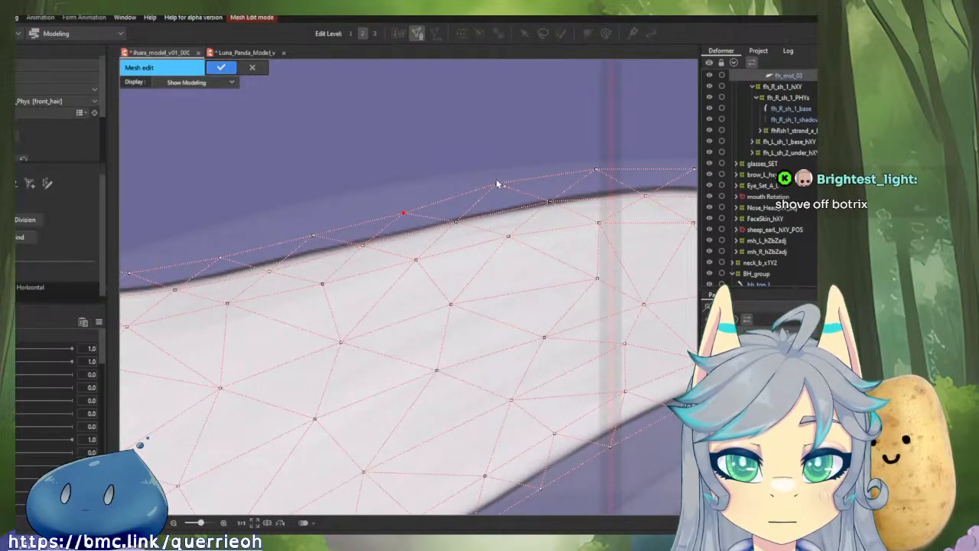
left_click_drag(497, 184, 340, 224)
left_click_drag(298, 251, 298, 255)
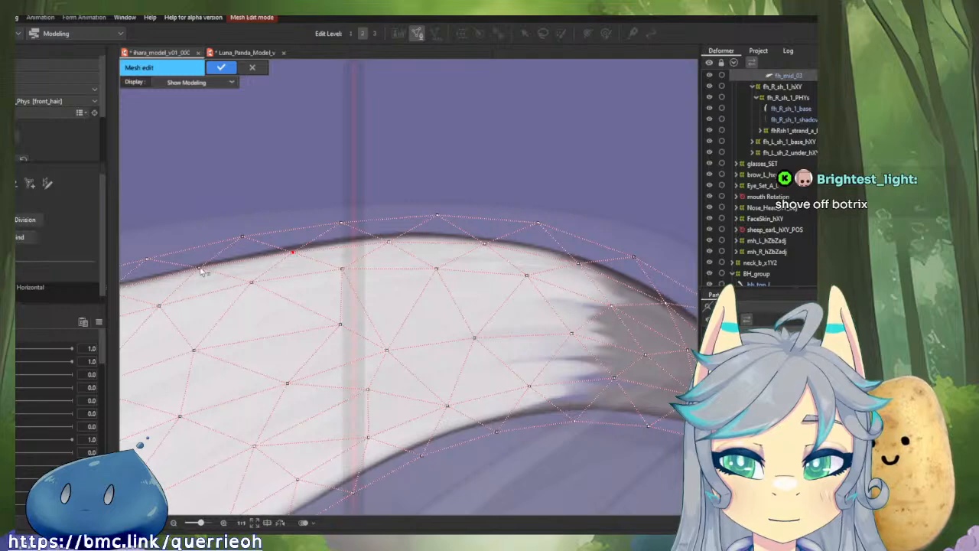
left_click_drag(200, 269, 351, 245)
left_click(259, 266)
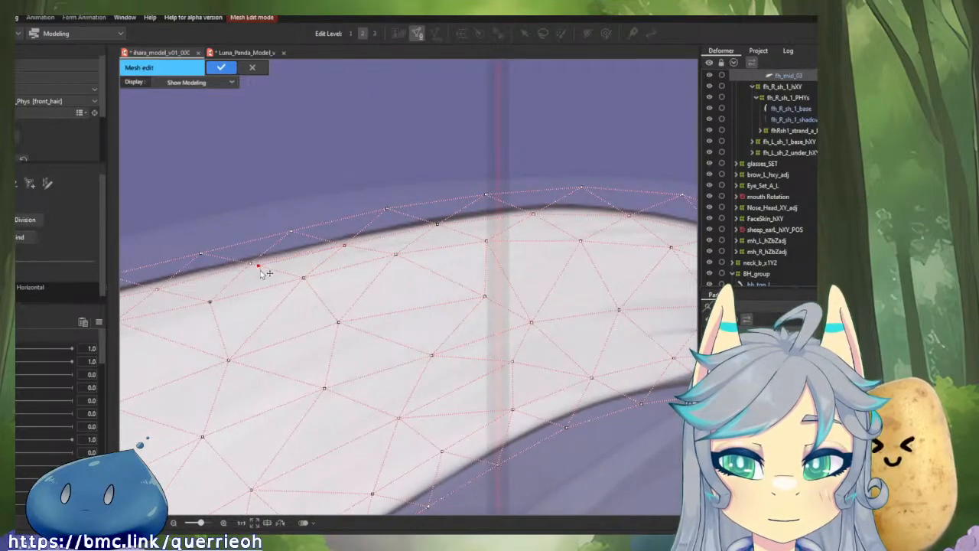
left_click_drag(393, 252, 194, 292)
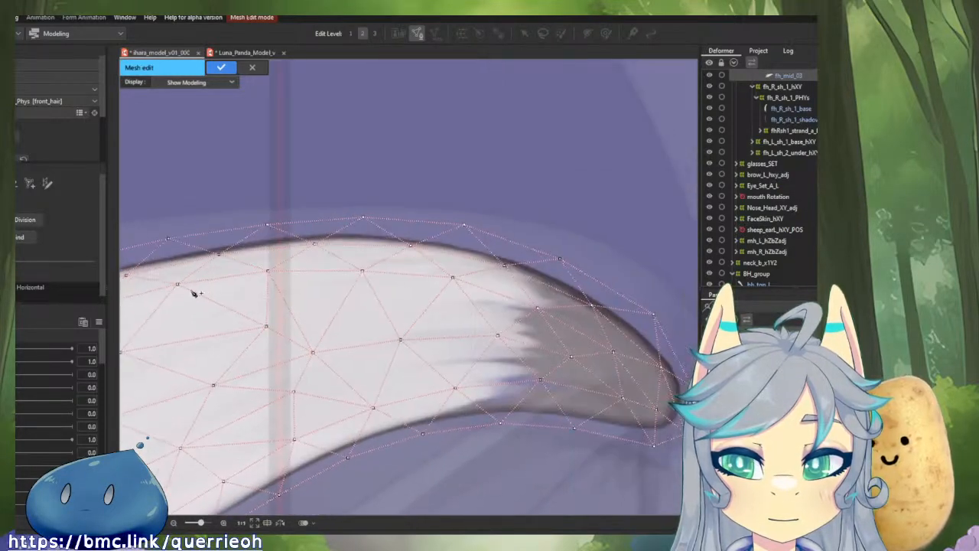
left_click(222, 67)
Step: Examine the hair around the head and select the bh_top_L strand to check its mesh
scroll(463, 229, "down", 6)
left_click_drag(573, 296, 571, 211)
left_click_drag(417, 240, 457, 156)
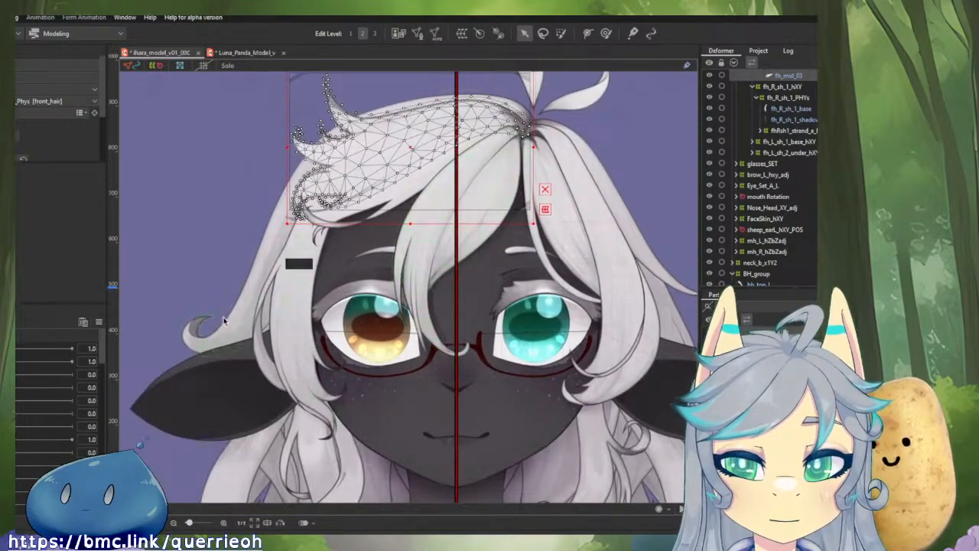
scroll(294, 306, "down", 5)
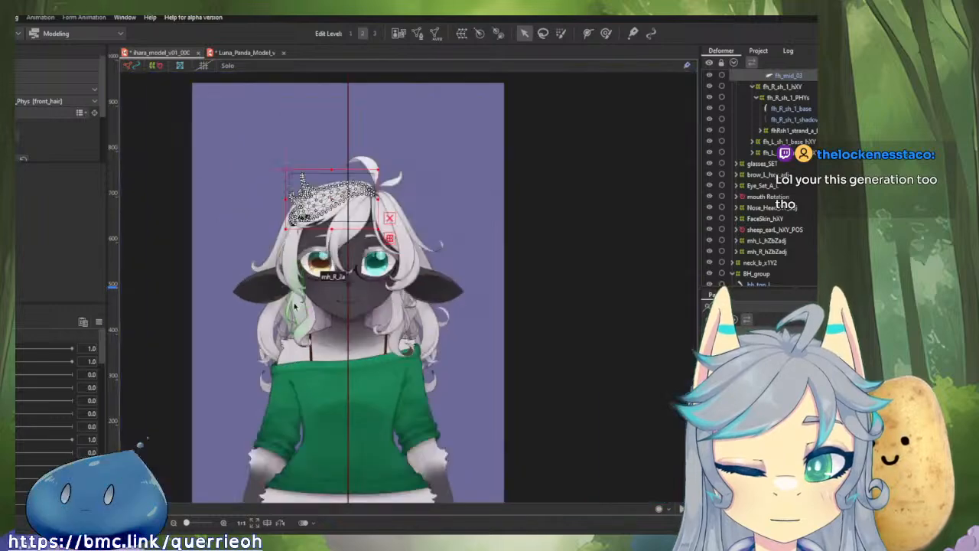
scroll(417, 287, "up", 4)
scroll(436, 234, "down", 1)
left_click_drag(457, 260, 525, 321)
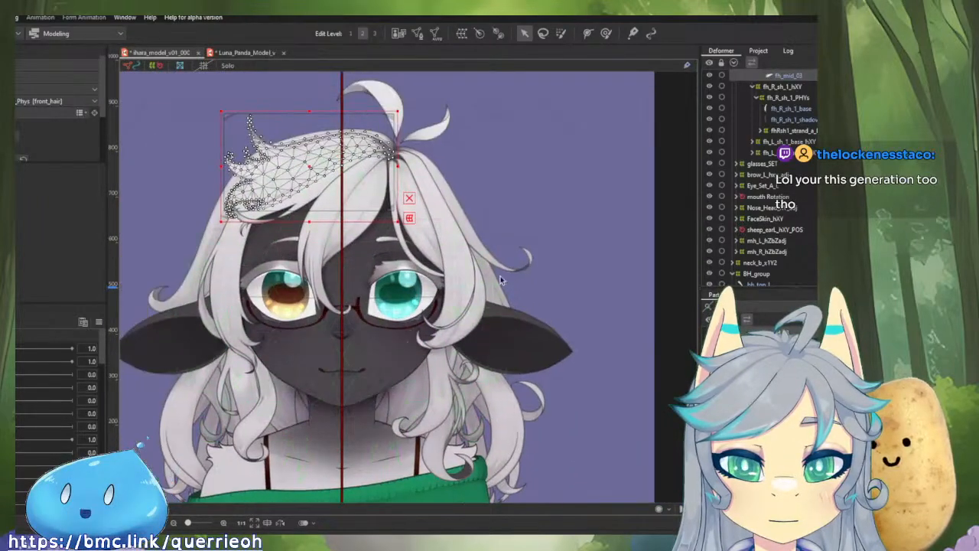
left_click(483, 277)
scroll(472, 194, "up", 2)
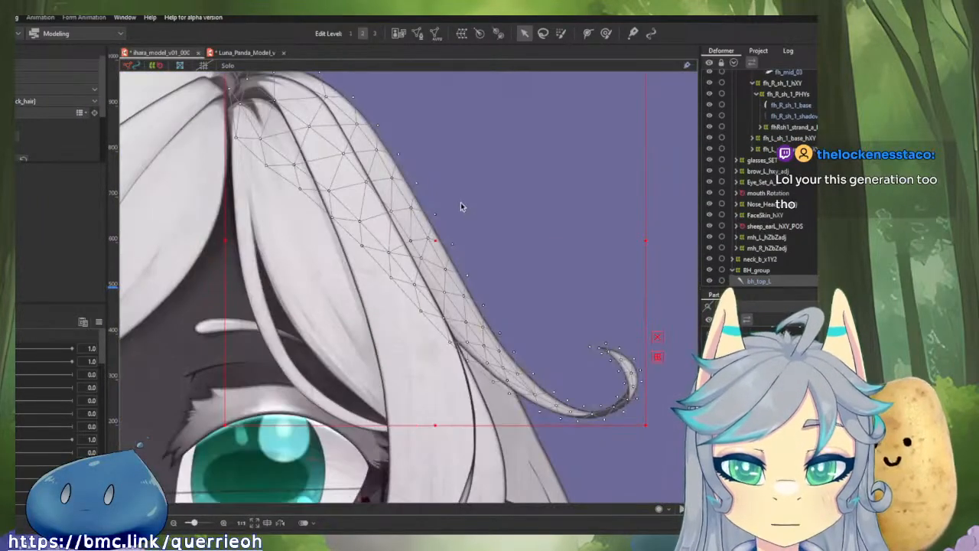
scroll(460, 202, "down", 2)
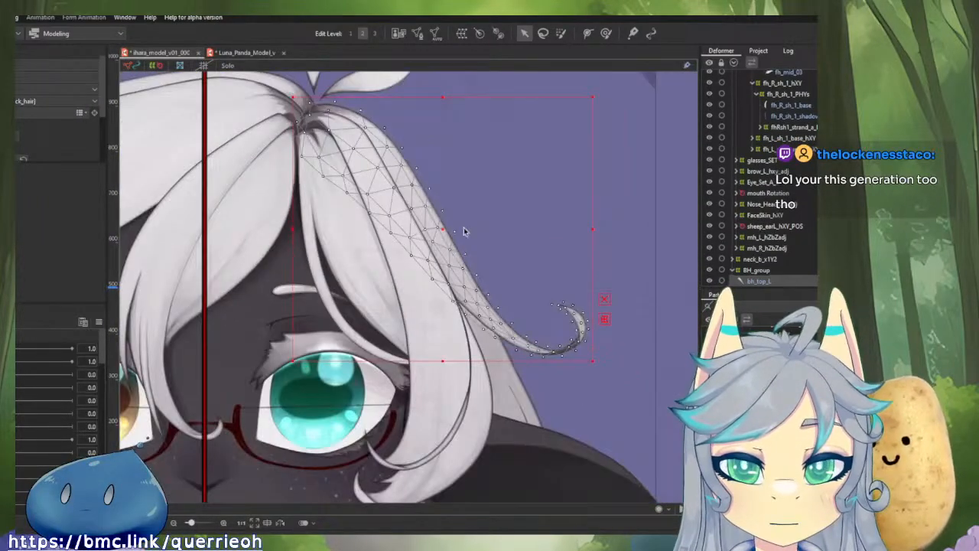
Step: Open the bh_curlybase mesh for editing to check its outline vertices, and leave without applying changes
left_click(508, 375)
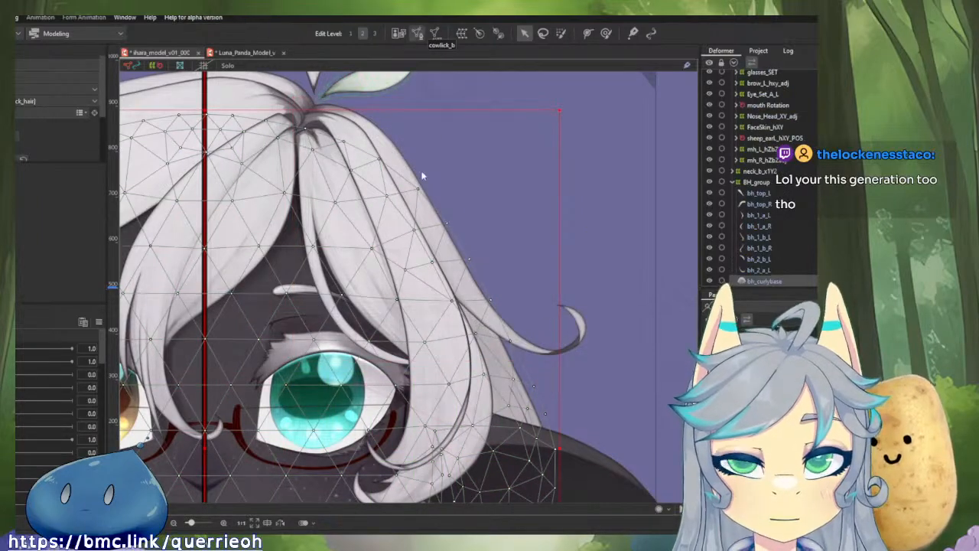
key("ctrl+e")
scroll(422, 175, "up", 3)
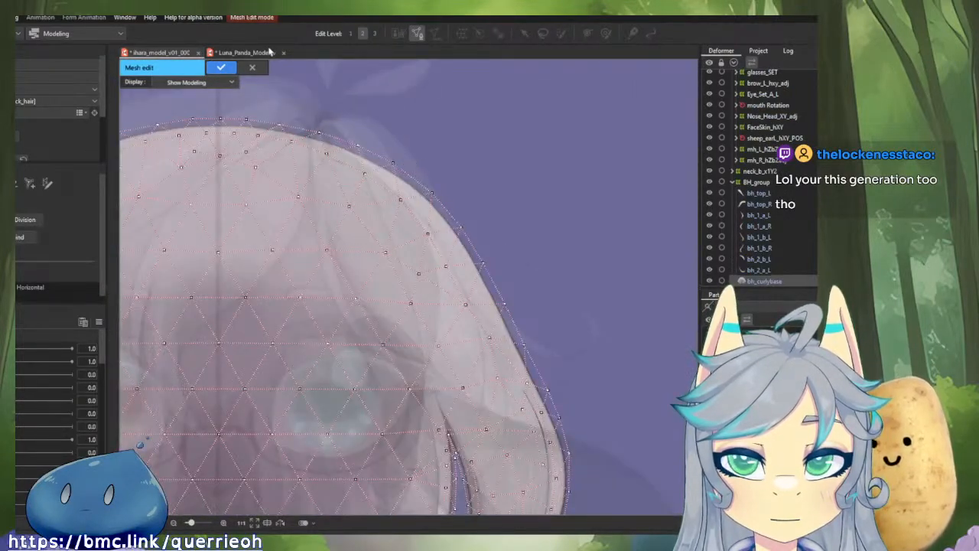
left_click(252, 67)
Step: Select the lipstick mesh on the lower lip of the sheep character's mouth
scroll(481, 191, "down", 8)
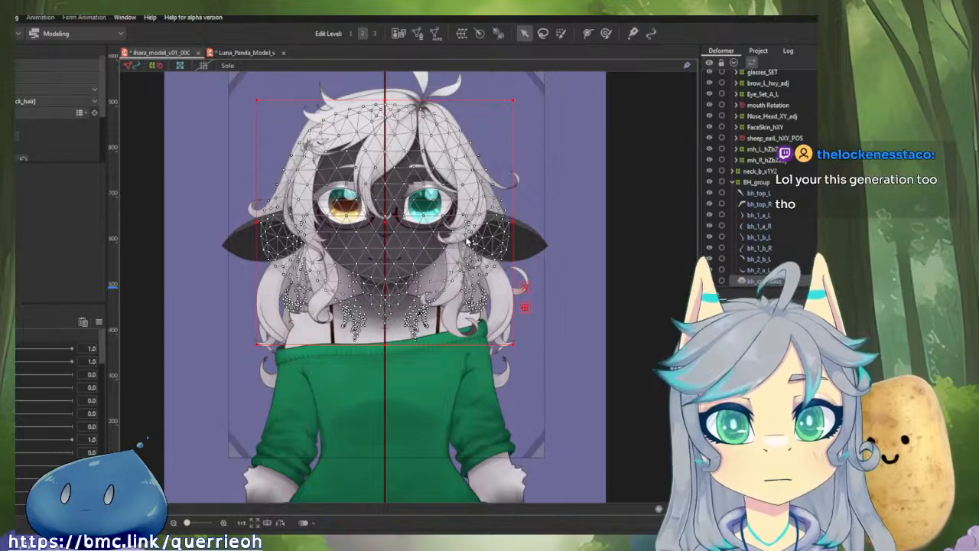
scroll(410, 230, "up", 8)
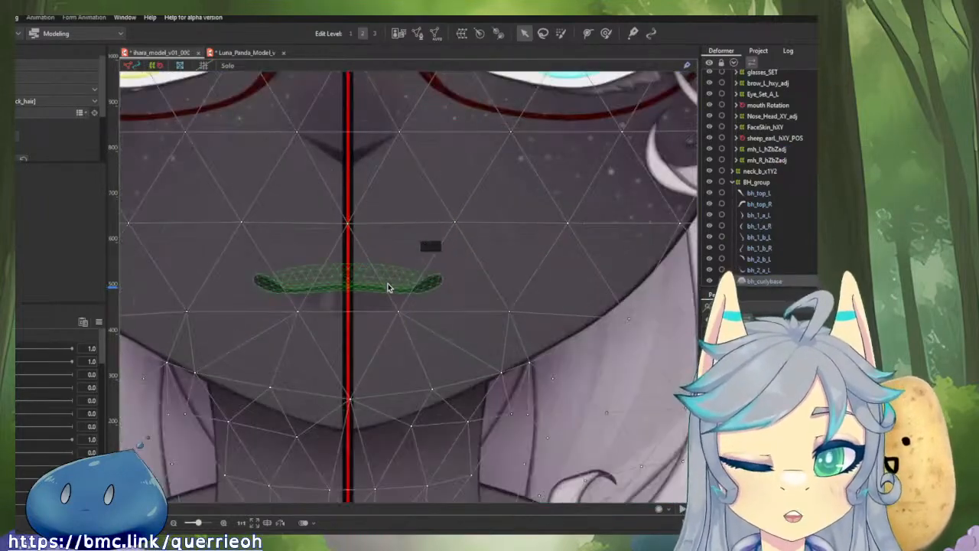
scroll(388, 286, "up", 2)
left_click_drag(388, 286, 499, 246)
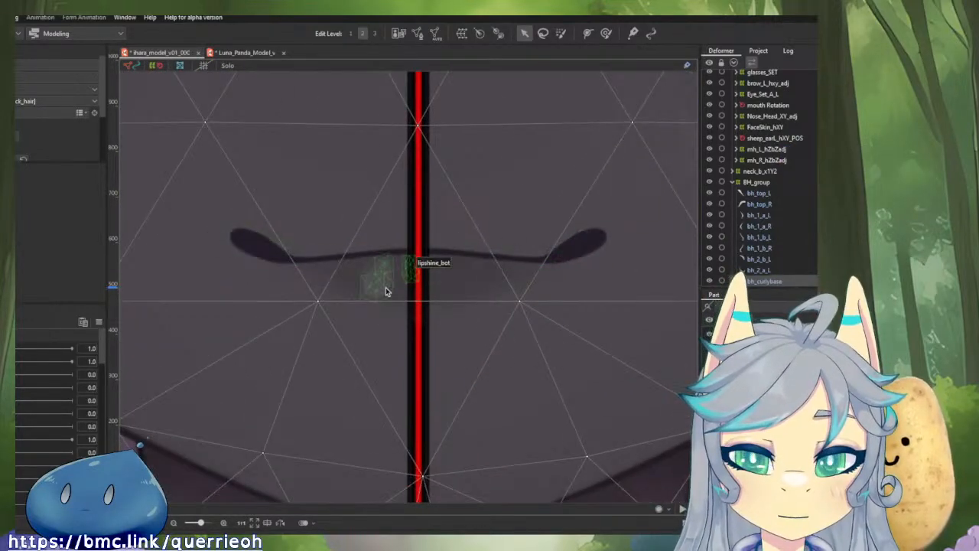
left_click(353, 280)
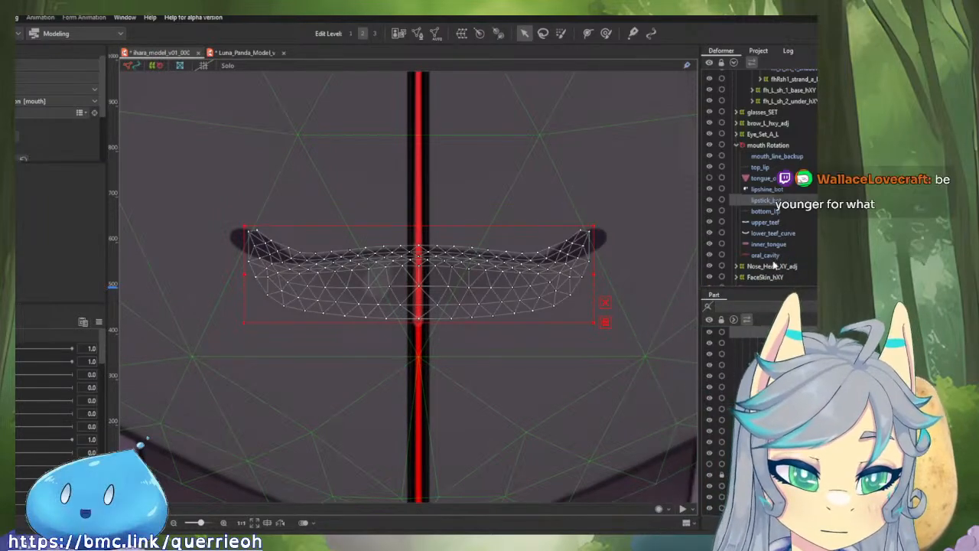
Step: Open the oral_cavity mesh for editing and lower its upper-edge vertices toward the red mouth shape
left_click(766, 255)
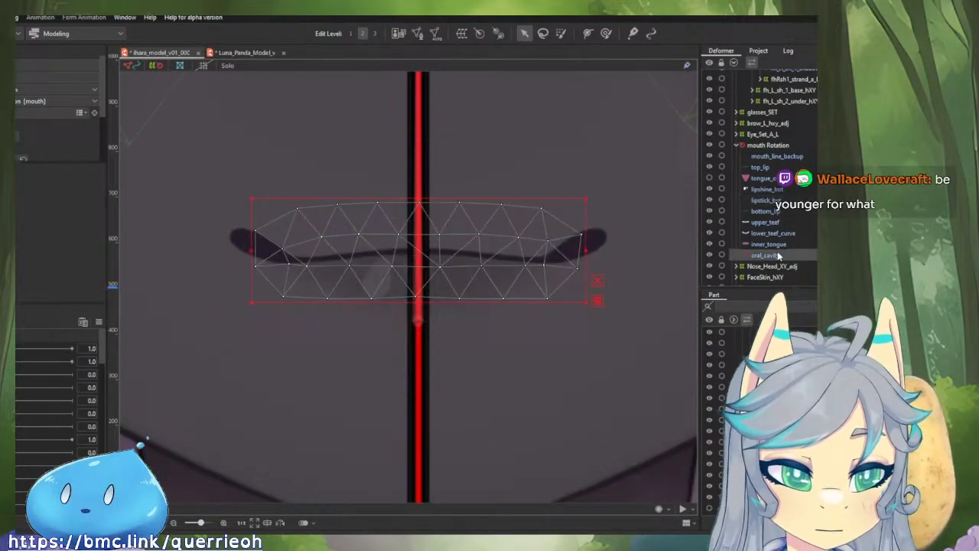
left_click(420, 31)
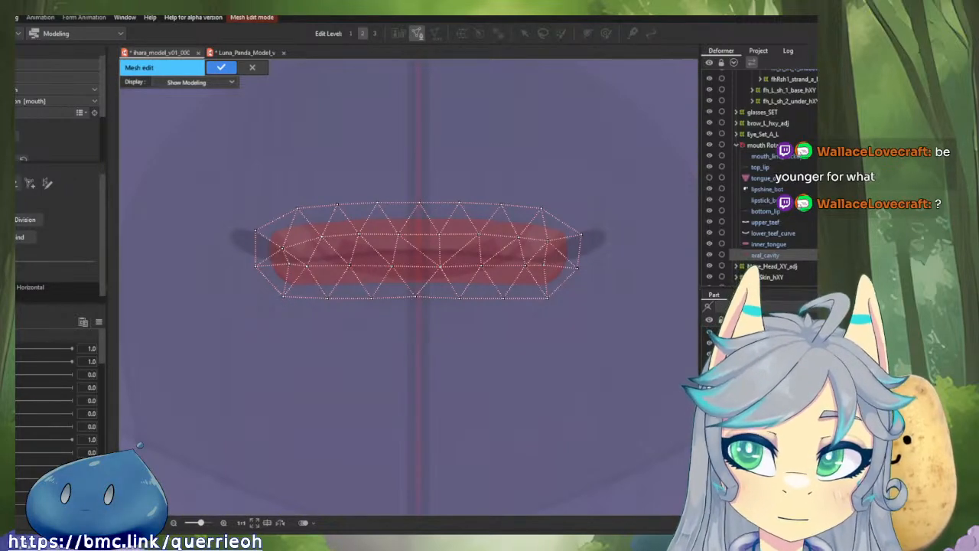
left_click(11, 183)
mouse_move(252, 234)
left_mouse_down()
mouse_move(273, 240)
mouse_move(328, 212)
mouse_move(540, 212)
mouse_move(586, 247)
mouse_move(339, 160)
mouse_move(299, 219)
left_mouse_up()
left_click_drag(421, 226, 421, 234)
Step: Switch the mesh display to Show Model Image and lower the upper-edge vertices further to hug the red shape
left_click(208, 82)
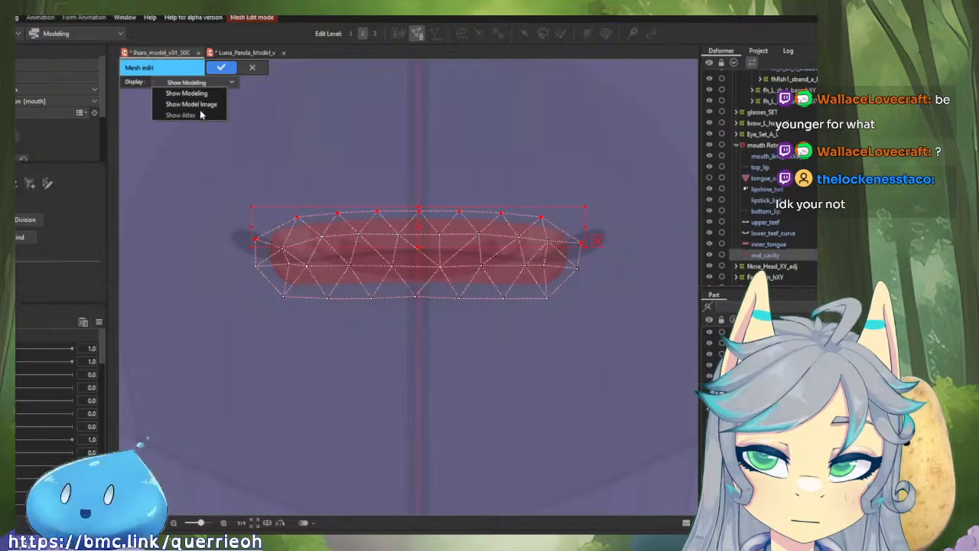
left_click(202, 111)
scroll(388, 214, "up", 2)
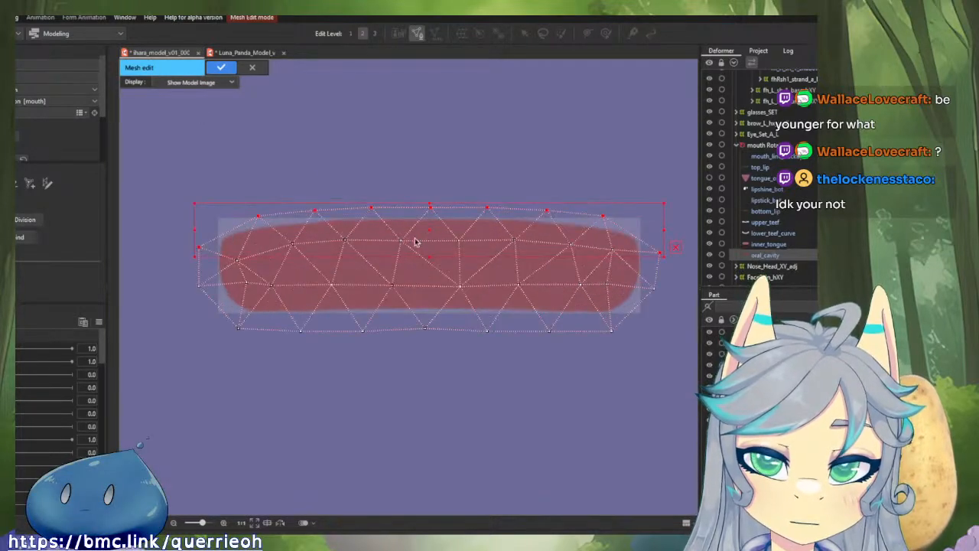
left_click_drag(430, 233, 430, 239)
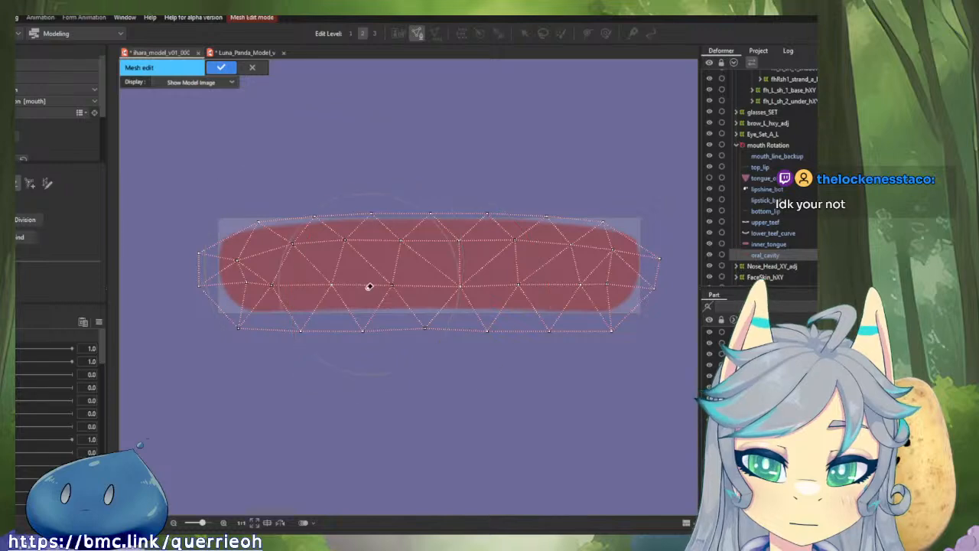
Step: Erase the left half of the oral_cavity mesh and refit the vertices around the shape's right end
left_click_drag(361, 280, 237, 280)
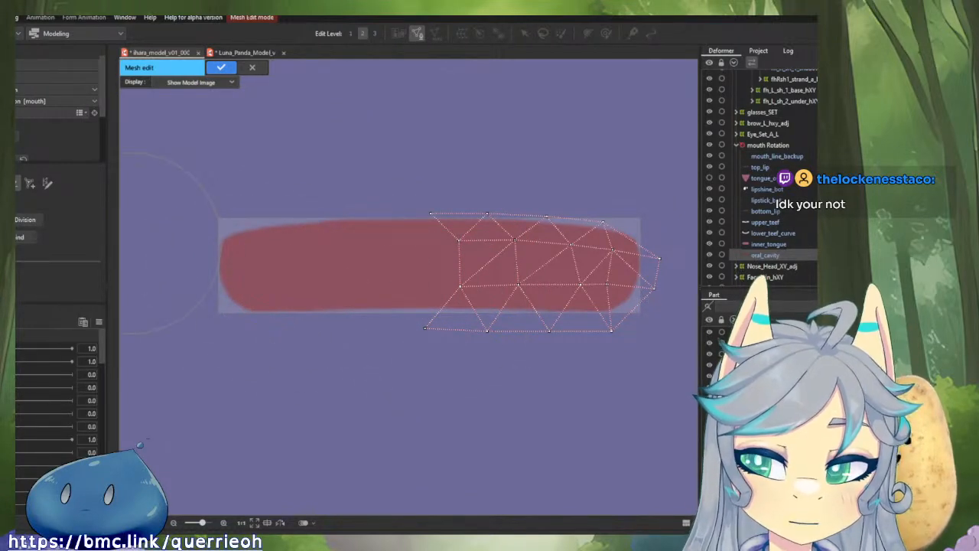
left_click(4, 183)
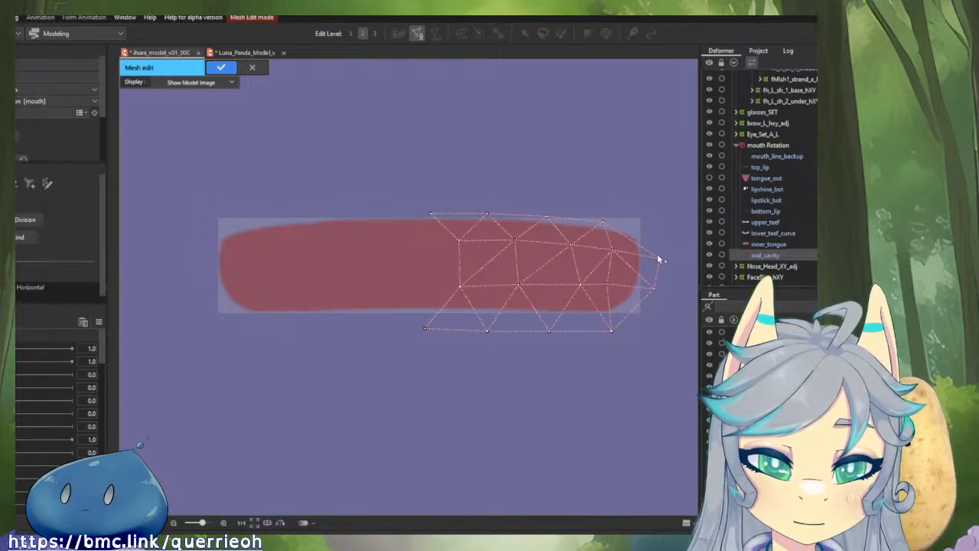
left_click(641, 234)
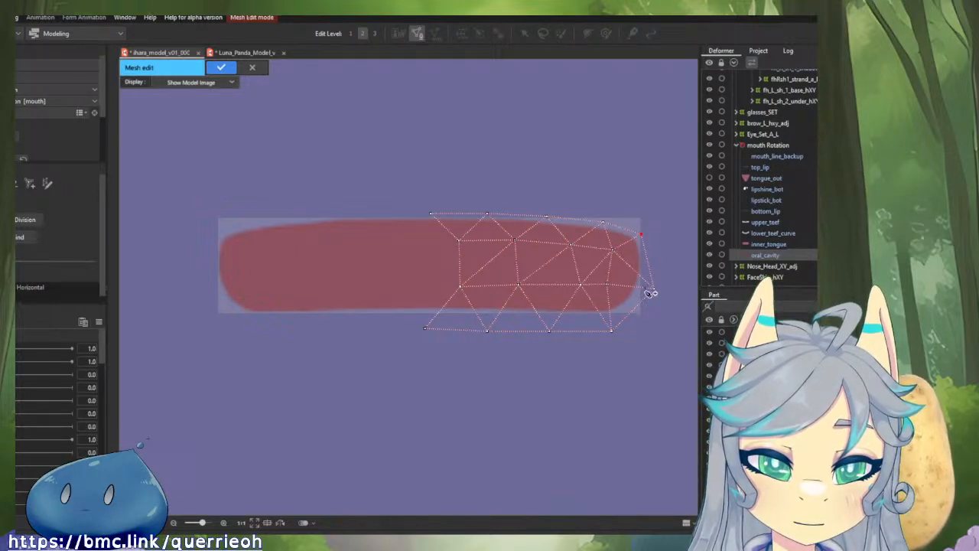
left_click_drag(652, 293, 604, 323)
left_click_drag(608, 285, 617, 296)
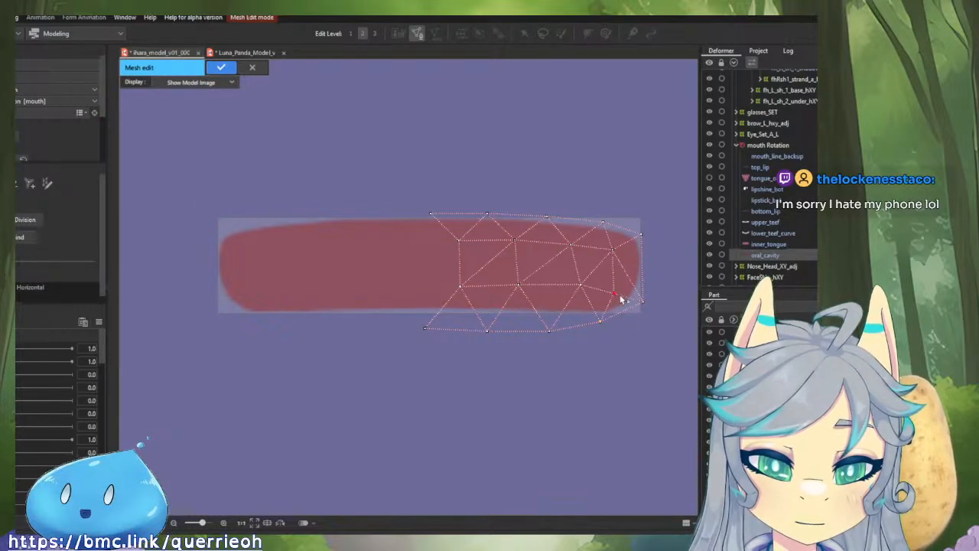
left_click_drag(617, 256, 622, 252)
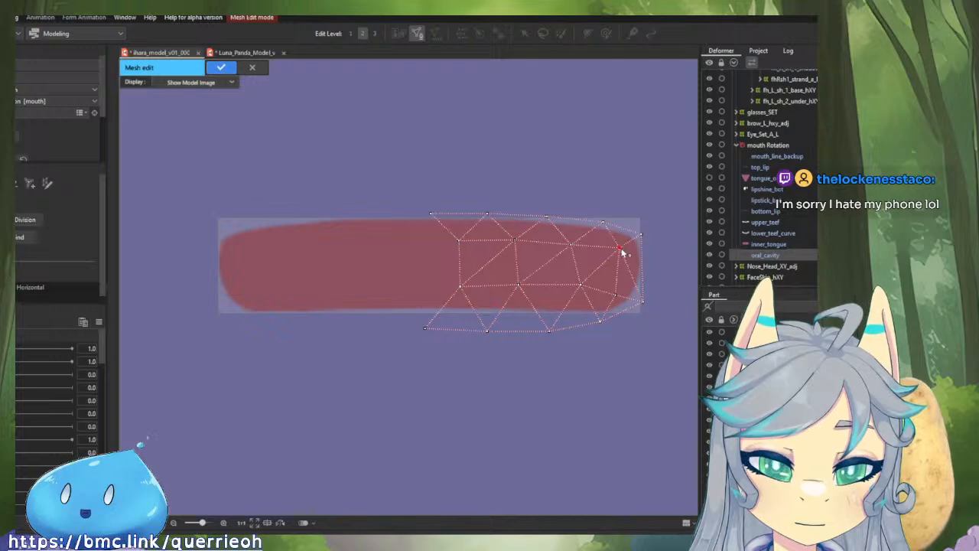
left_click_drag(645, 304, 649, 291)
left_click_drag(642, 235, 646, 241)
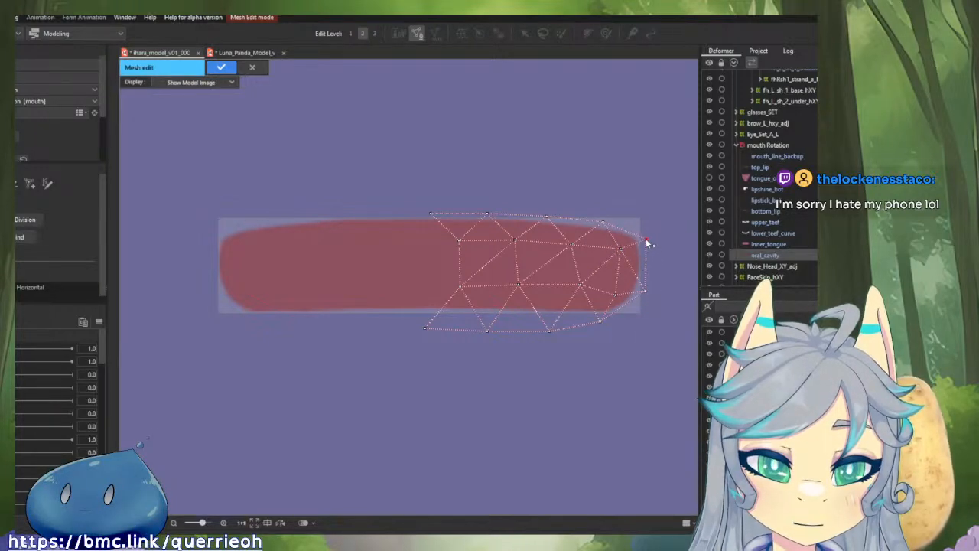
left_click(646, 293)
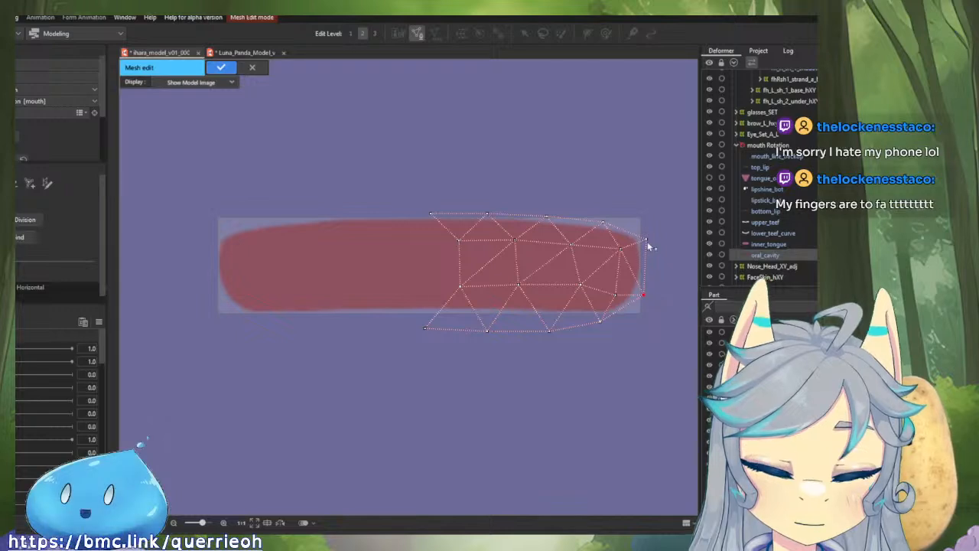
Step: Add two inner vertices near the right end of the oral_cavity mesh and connect them to the surrounding vertices
left_click(632, 269)
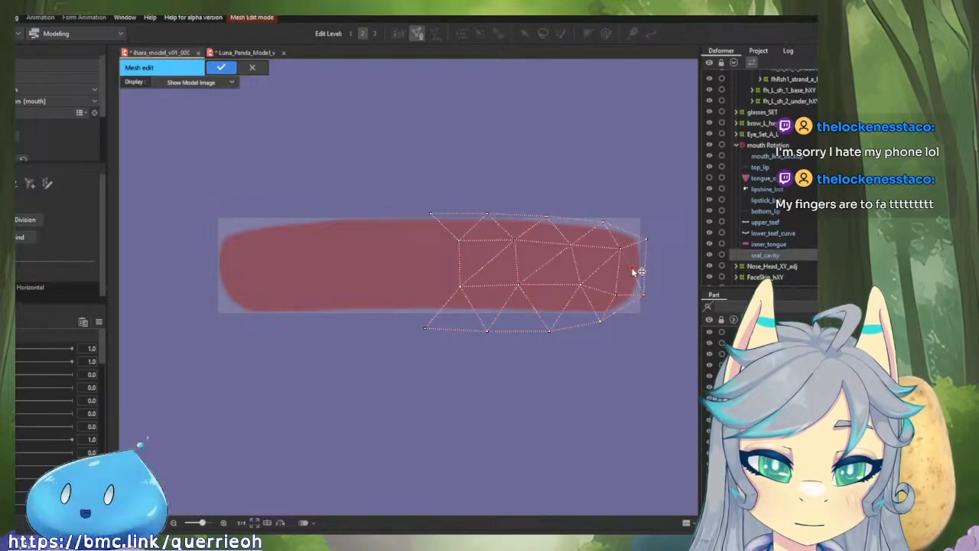
left_click(646, 240)
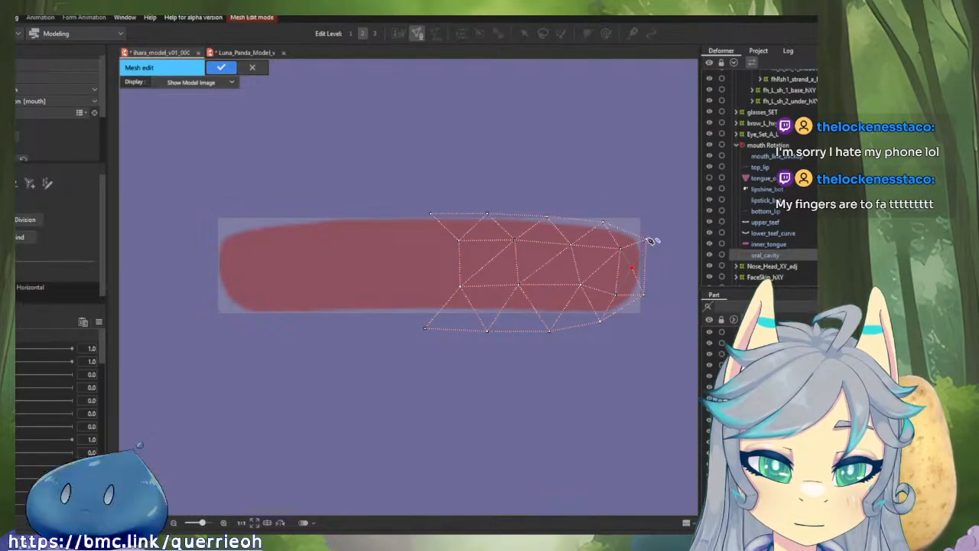
left_click(643, 294)
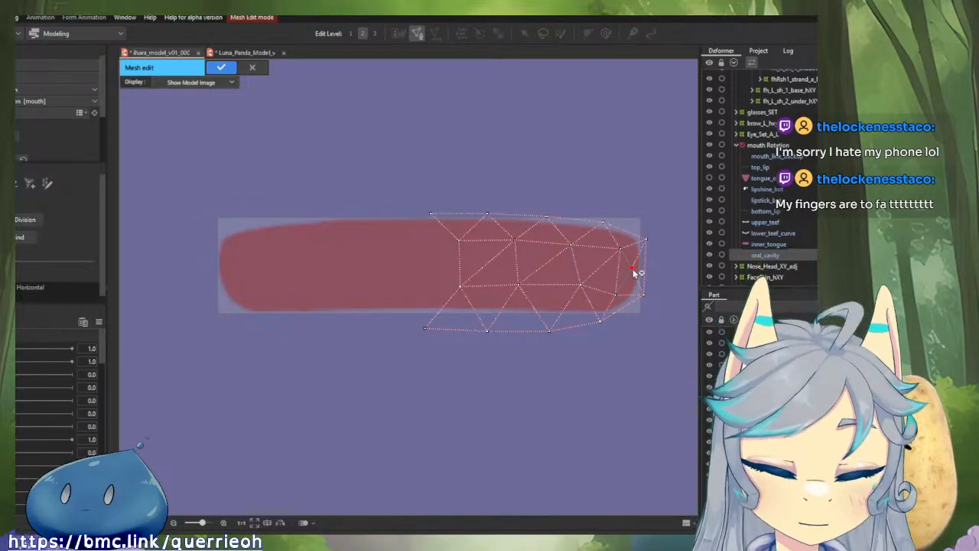
left_click(615, 295)
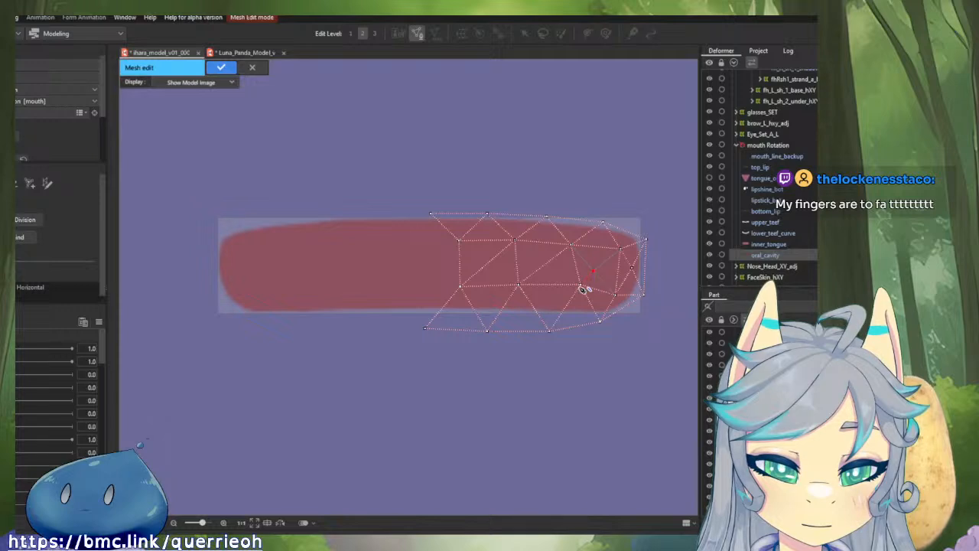
left_click_drag(581, 285, 618, 295)
left_click(594, 272)
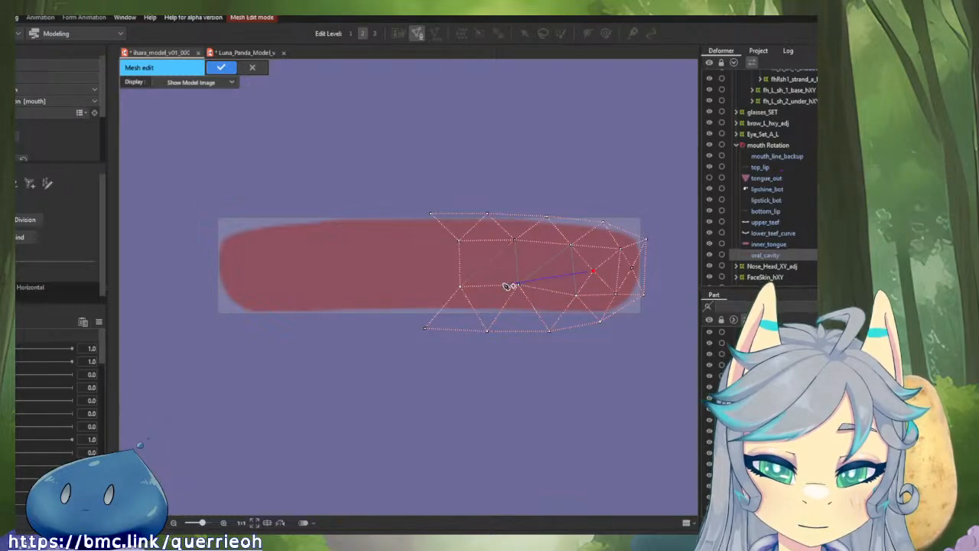
Step: Raise the lower-edge vertices to follow the bottom of the red shape, and shift the lower inner row into even spacing
left_click(519, 285)
left_click_drag(520, 288, 549, 321)
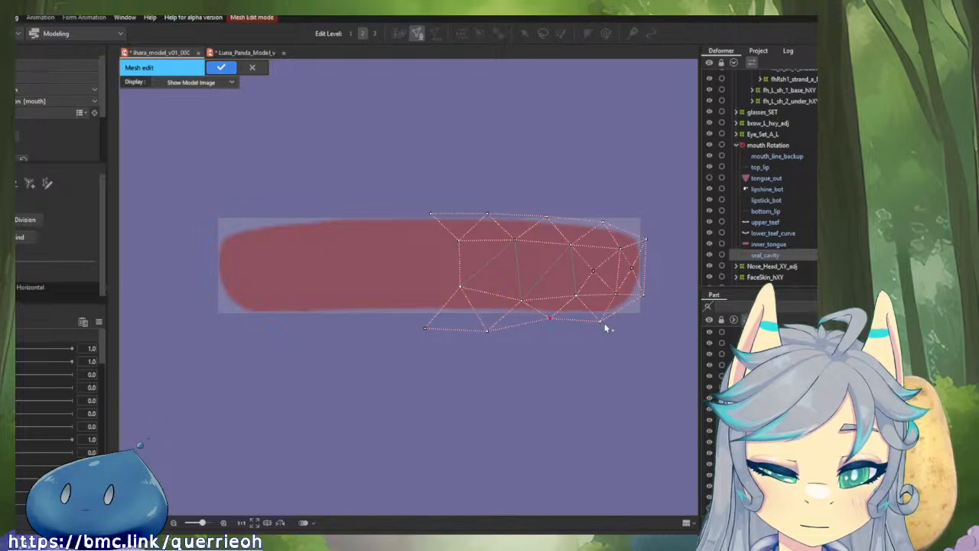
left_click(604, 323)
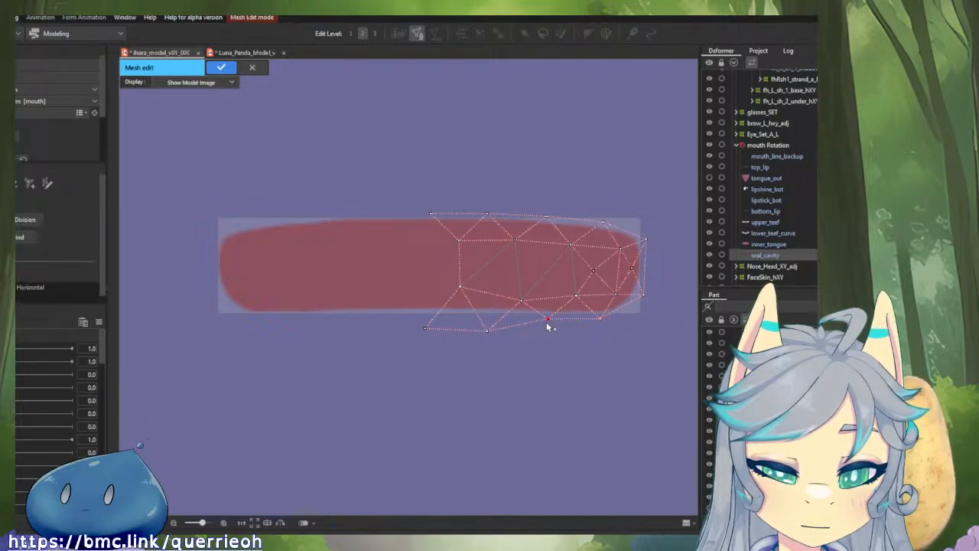
left_click_drag(487, 330, 461, 298)
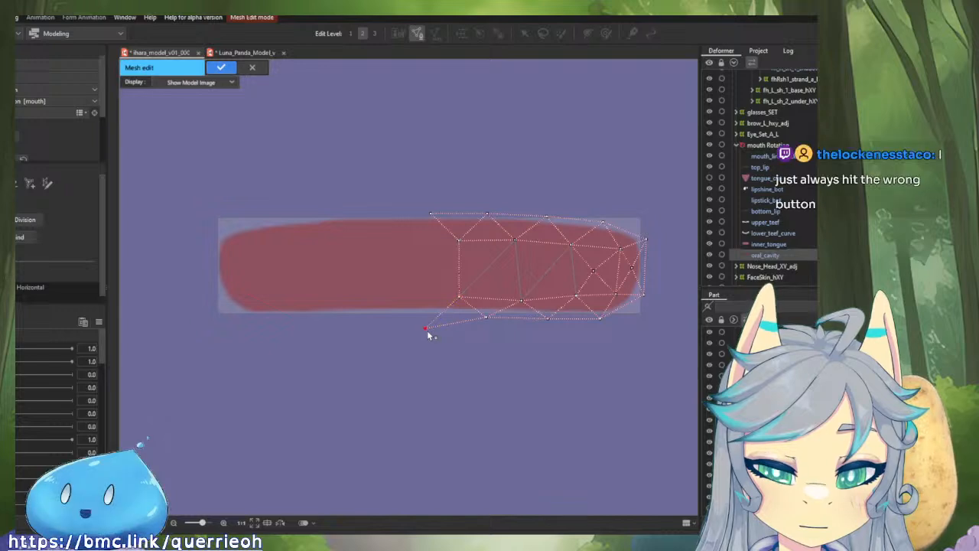
left_click_drag(426, 328, 431, 315)
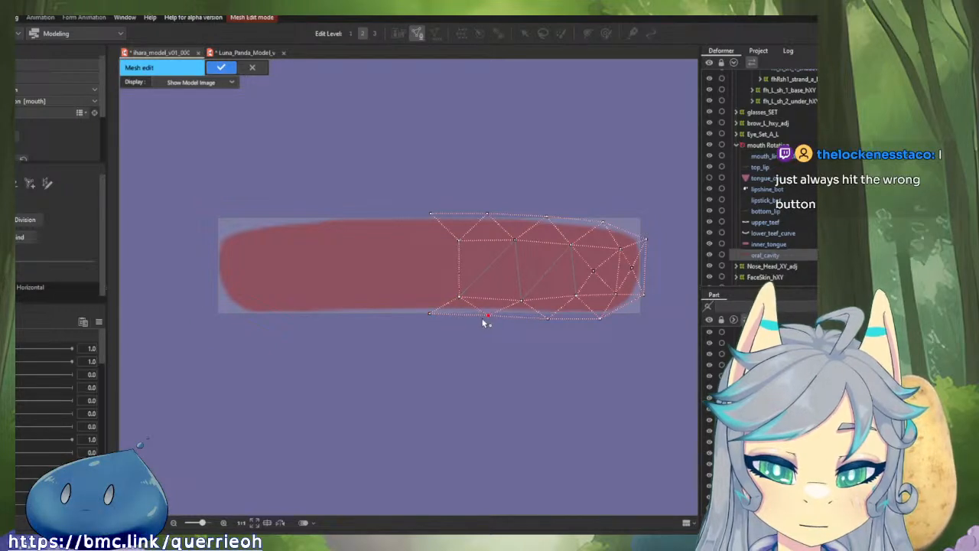
left_click(522, 299)
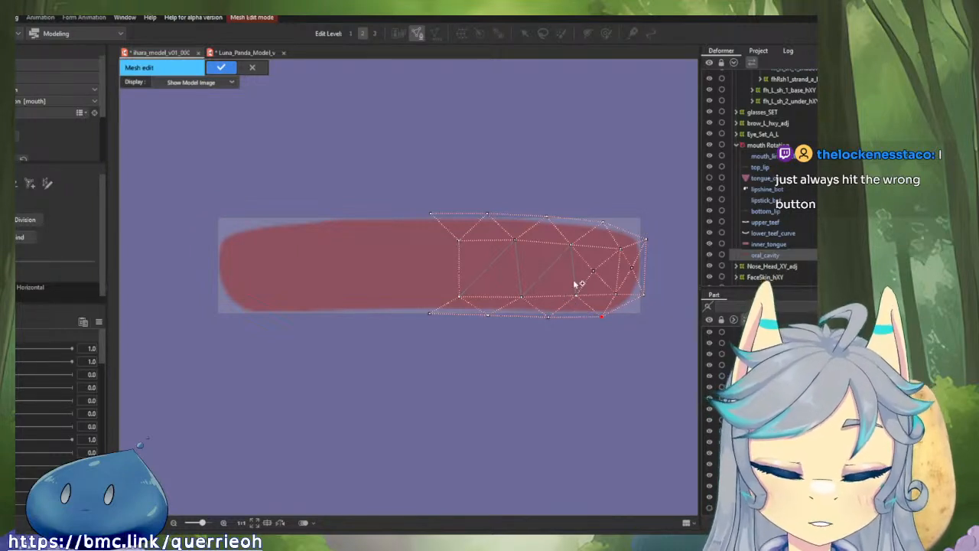
Step: Level the inner vertices near the right end and add two more to complete the middle row of the half mesh
left_click(633, 268)
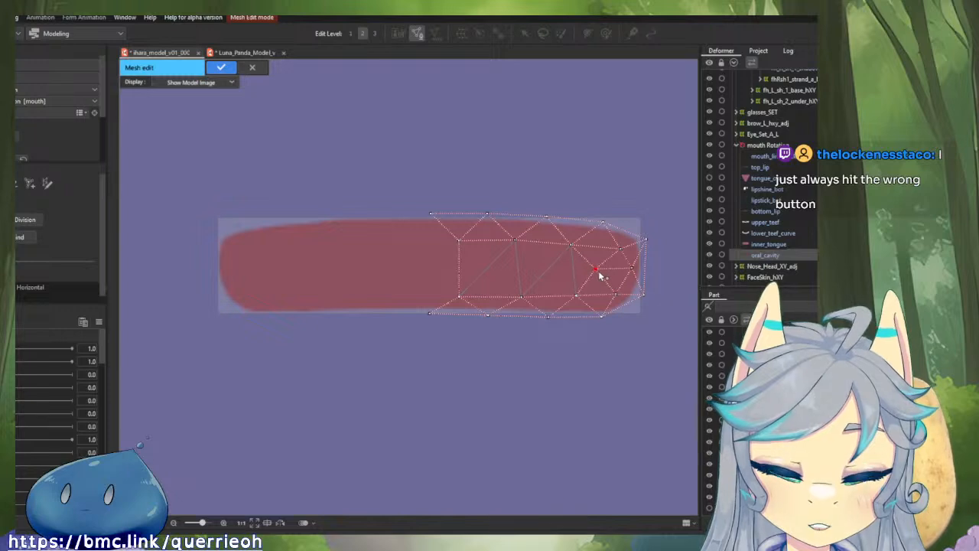
left_click(548, 268)
left_click(488, 268)
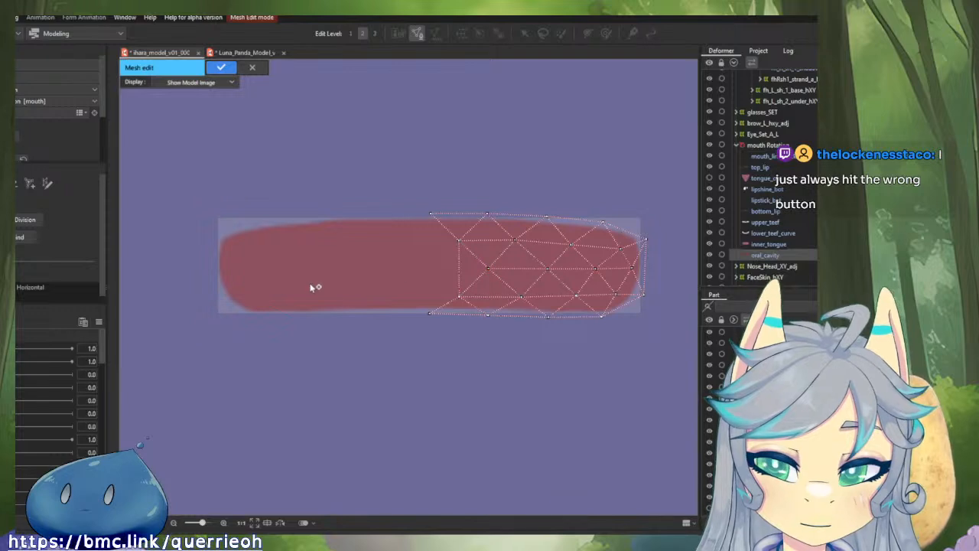
Step: Reflect the finished right half horizontally onto the left side, paste the original half back, and undo the stray vertices
right_click(535, 271)
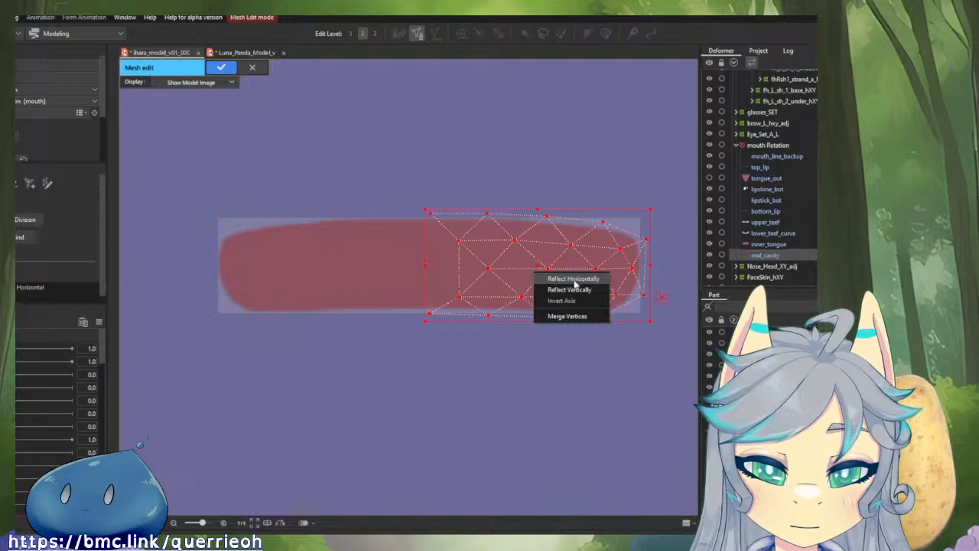
left_click(573, 279)
left_click(573, 279)
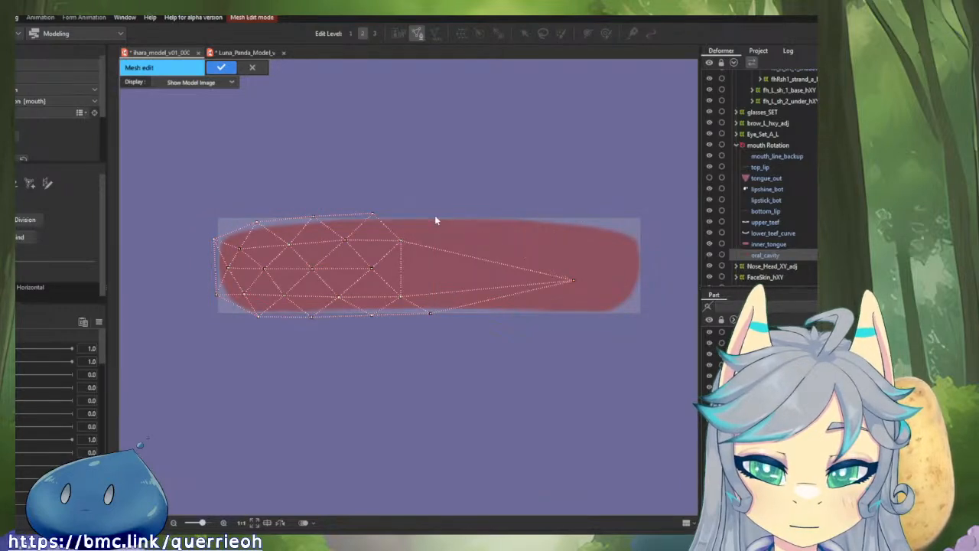
key("ctrl+z")
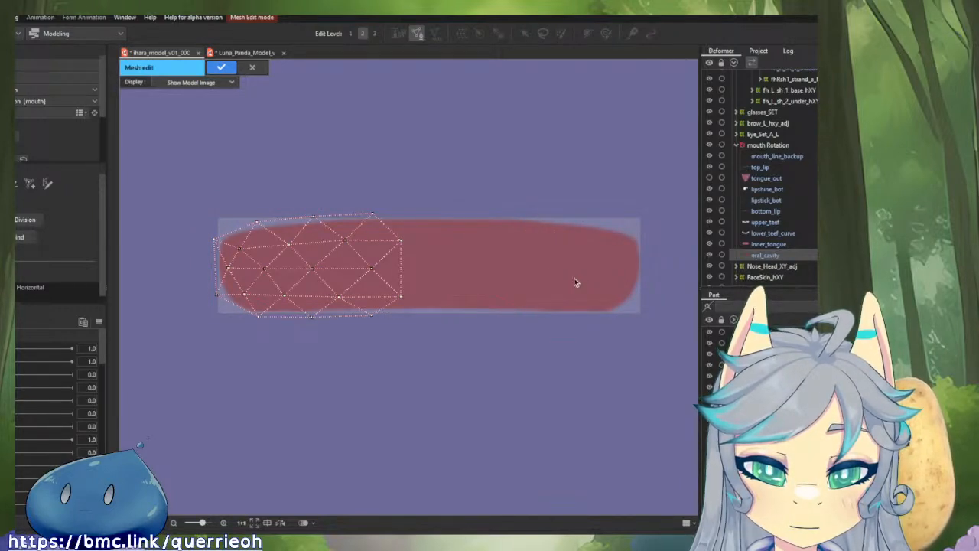
key("ctrl+v")
left_click(206, 90)
key("ctrl+z")
left_click(417, 152)
key("ctrl+z")
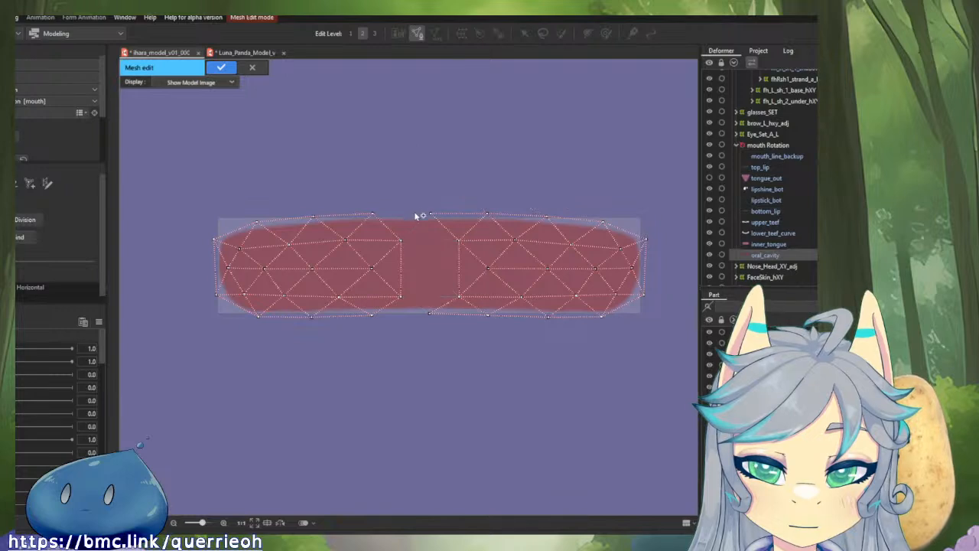
Step: Connect the two mirrored halves of the oral_cavity mesh across the central gap along the upper and lower rows
left_click(401, 240)
left_click(373, 215)
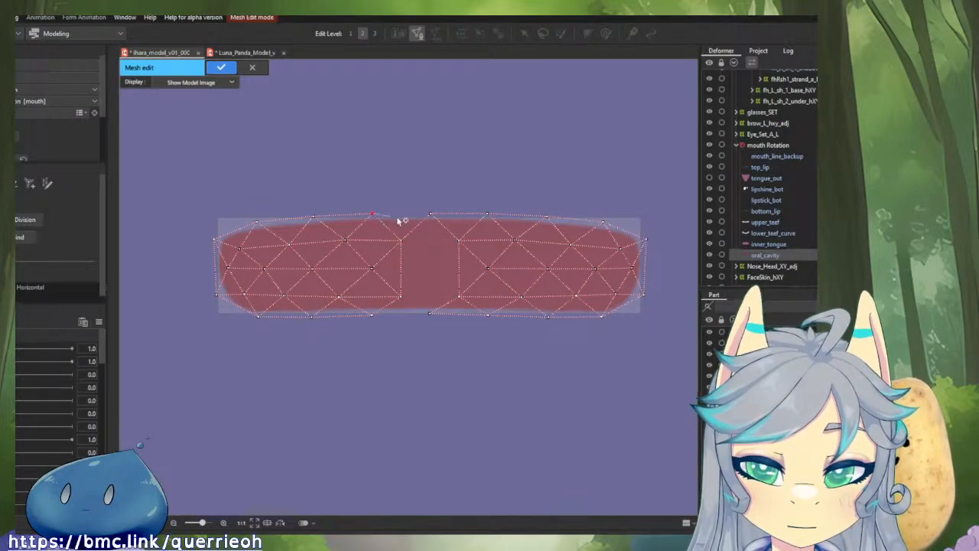
left_click(431, 215)
left_click(371, 315)
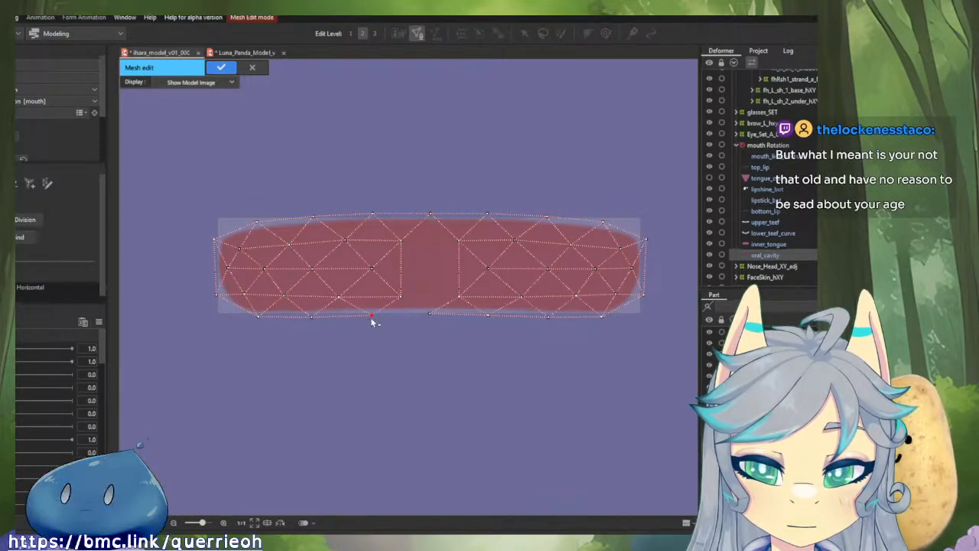
left_click(432, 315)
left_click(403, 296)
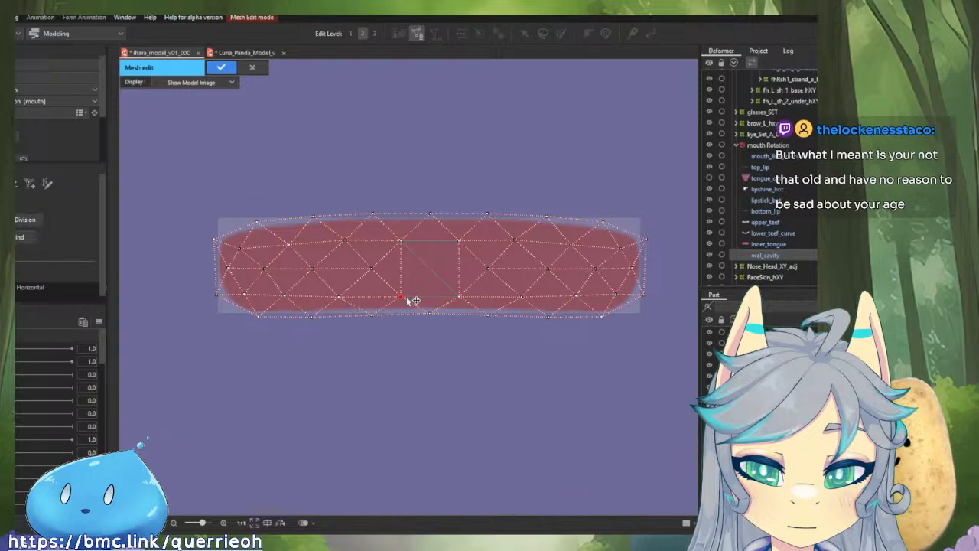
left_click(459, 297)
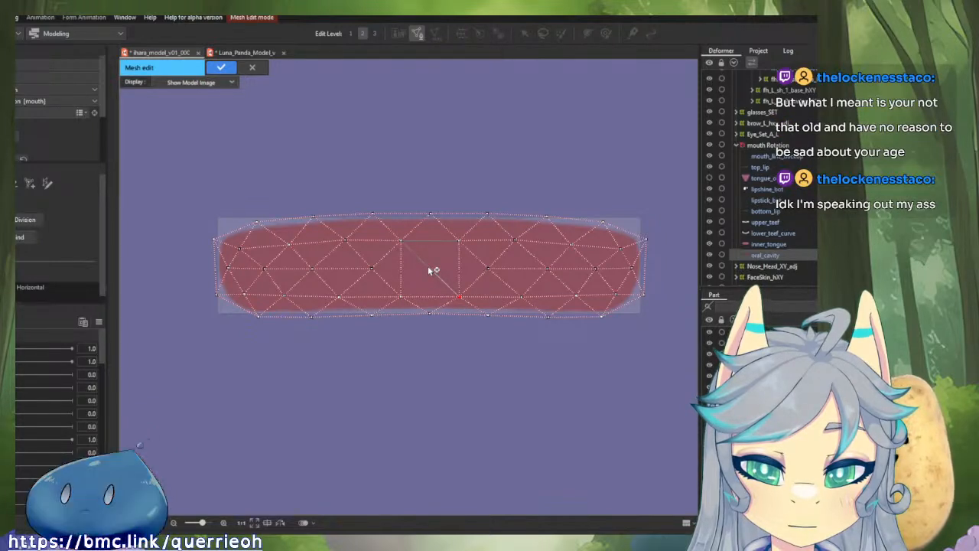
Step: Add a vertex at the centre of the oral_cavity mesh and join the two upper inner vertices above it
left_click(430, 268)
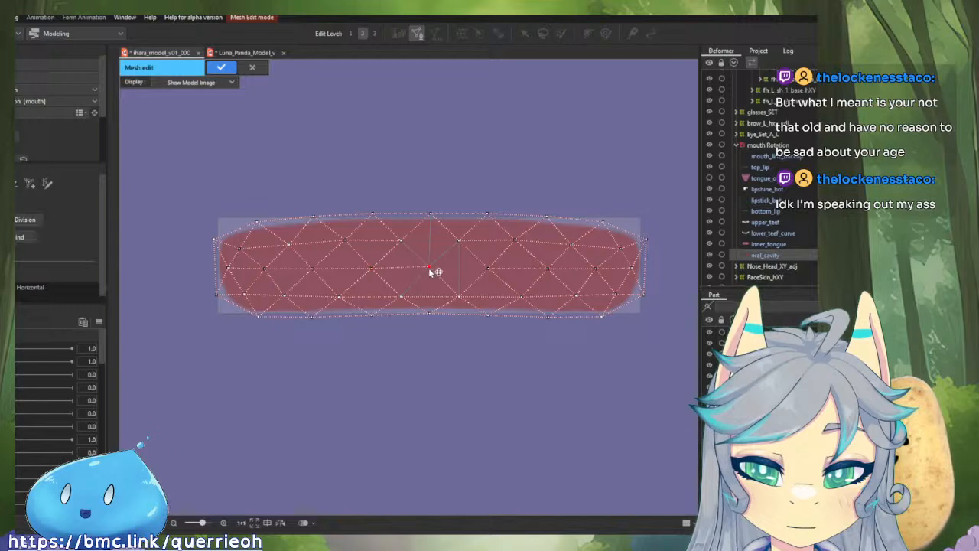
left_click(458, 242)
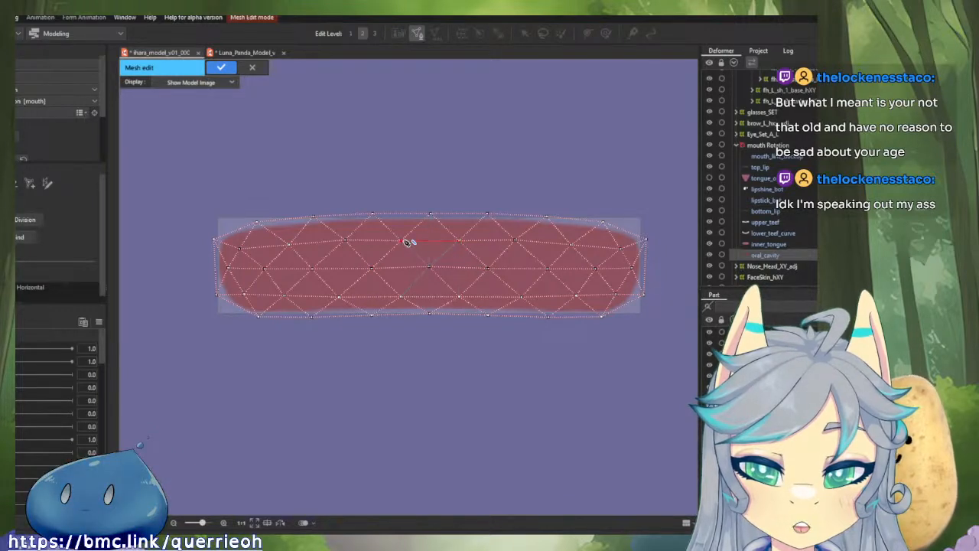
left_click(406, 241)
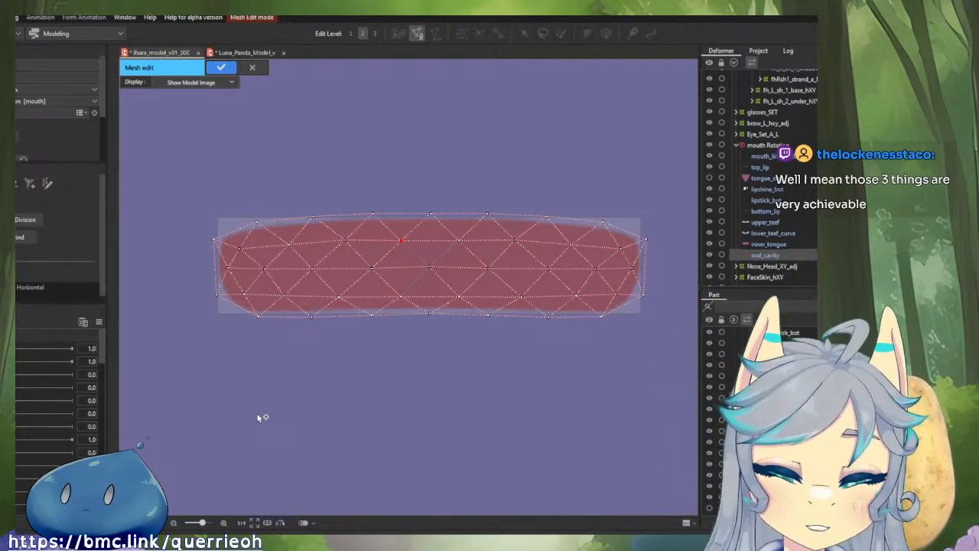
Step: Check the completed oral_cavity mesh and apply its mesh edit
scroll(269, 337, "up", 2)
left_click_drag(433, 235, 293, 302)
scroll(293, 302, "down", 1)
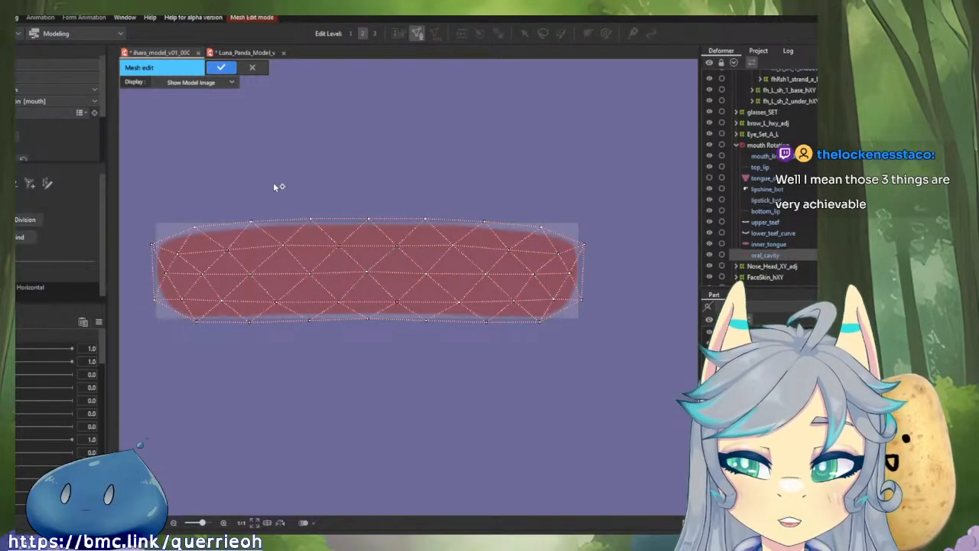
left_click(222, 68)
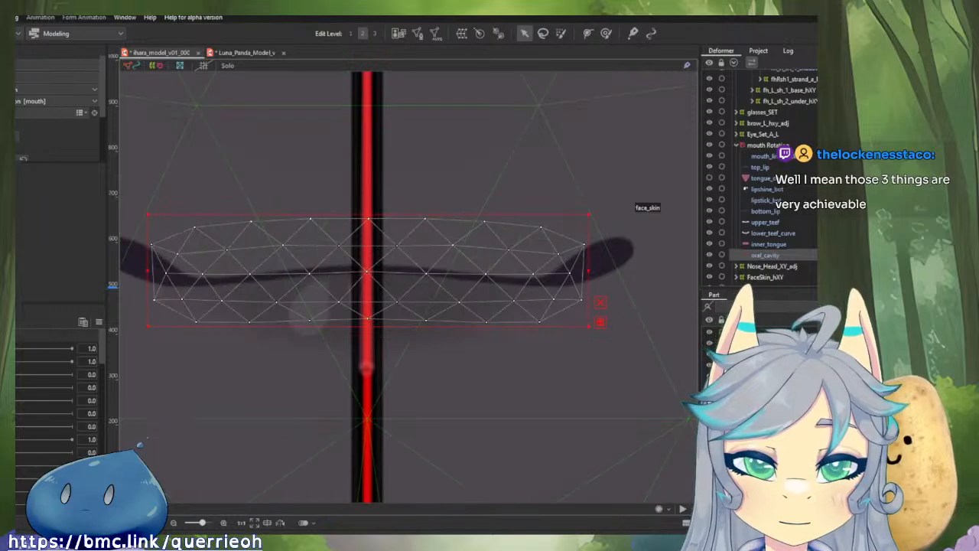
Step: Open the inner_tongue mesh for editing and squash its outer ring of vertices vertically to sit close to the tongue artwork
left_click(762, 244)
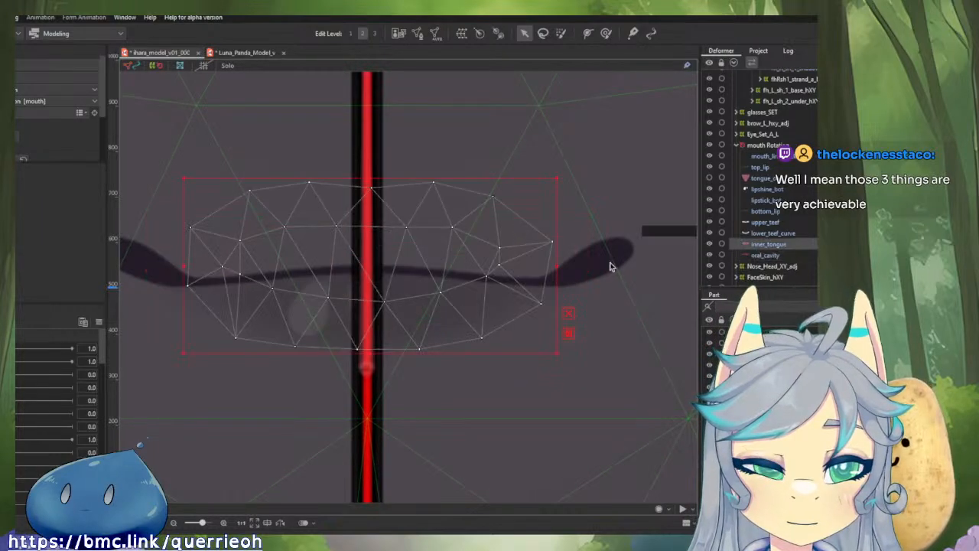
left_click(418, 33)
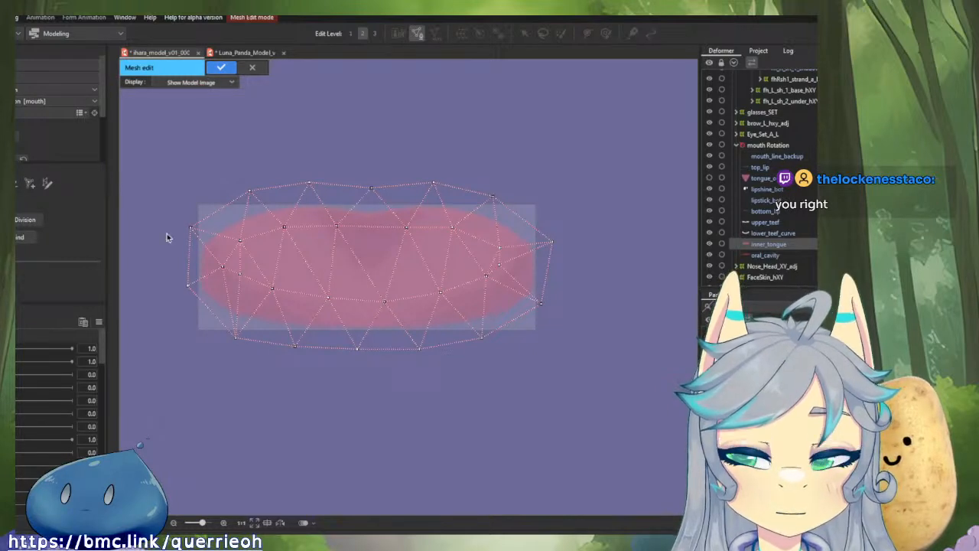
mouse_move(434, 213)
left_mouse_down()
mouse_move(289, 206)
mouse_move(237, 215)
mouse_move(214, 259)
mouse_move(224, 285)
mouse_move(267, 309)
mouse_move(331, 319)
mouse_move(493, 299)
mouse_move(529, 282)
mouse_move(528, 243)
mouse_move(463, 198)
mouse_move(554, 197)
mouse_move(564, 378)
mouse_move(344, 429)
mouse_move(182, 374)
mouse_move(144, 249)
mouse_move(250, 149)
mouse_move(427, 147)
mouse_move(468, 176)
left_mouse_up()
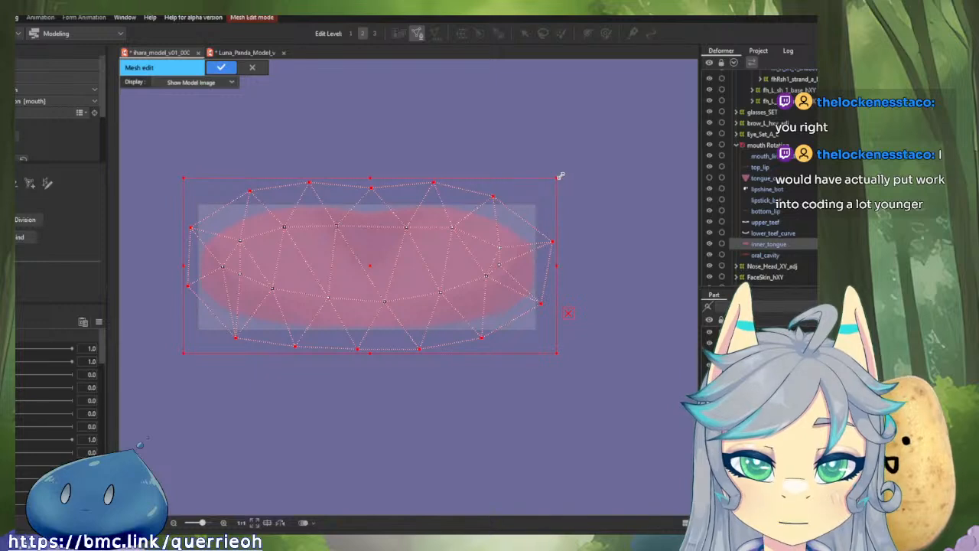
left_click_drag(559, 175, 558, 195)
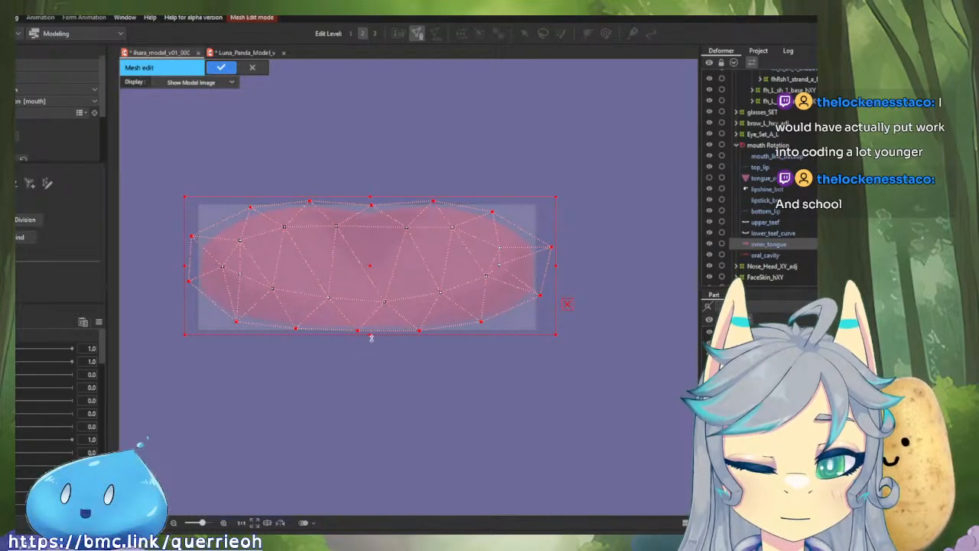
left_click(377, 288)
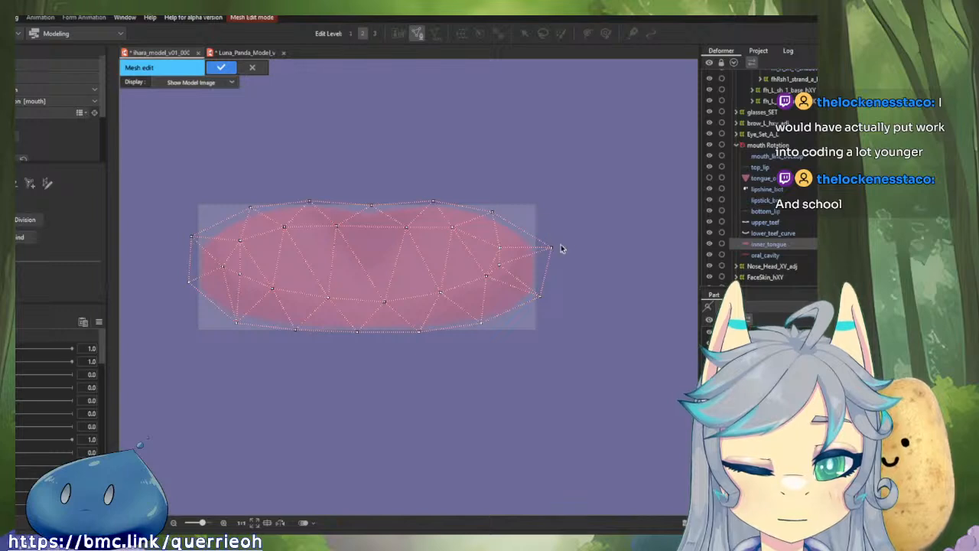
Step: Pull inner_tongue's upper-right, left-side and lower-left outline vertices closer to the artwork and apply the mesh edit
left_click_drag(551, 247, 538, 243)
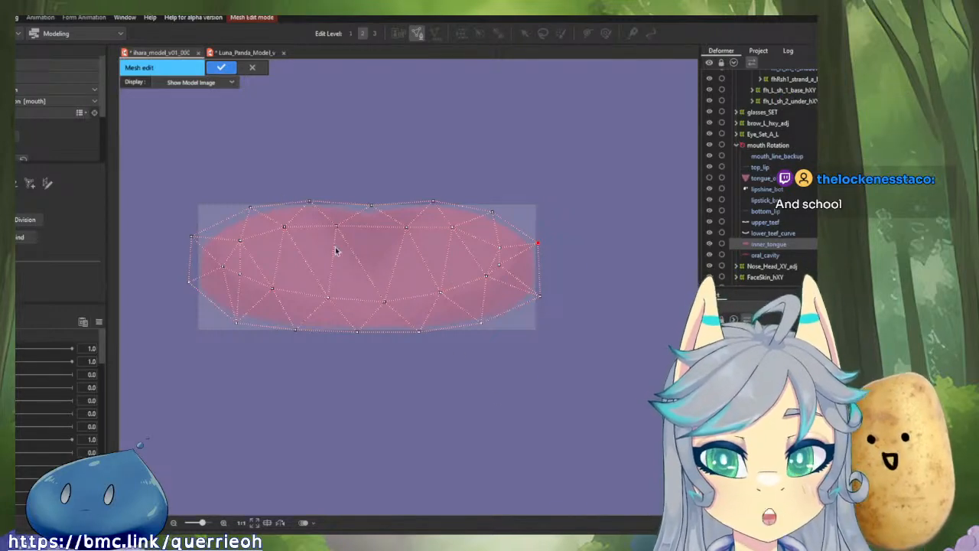
left_click(193, 240)
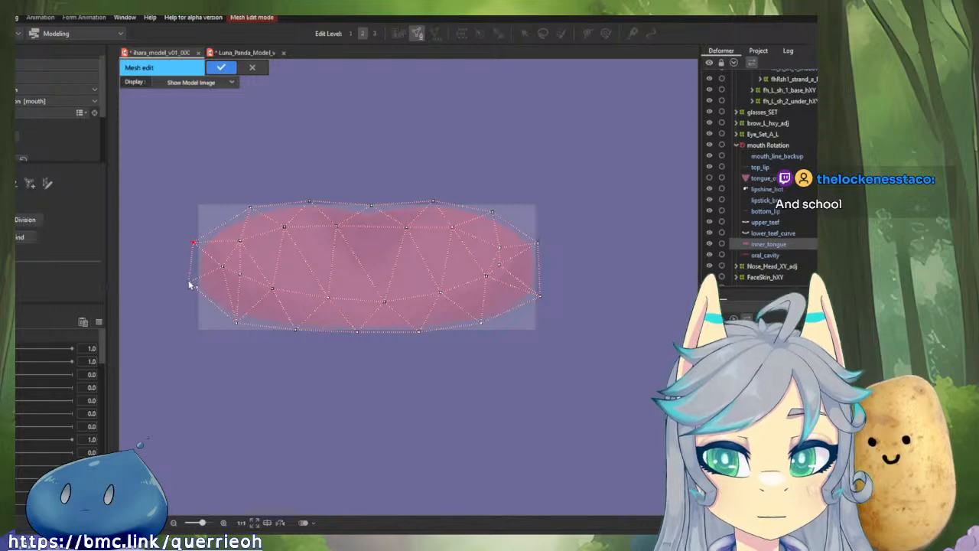
left_click_drag(190, 282, 196, 296)
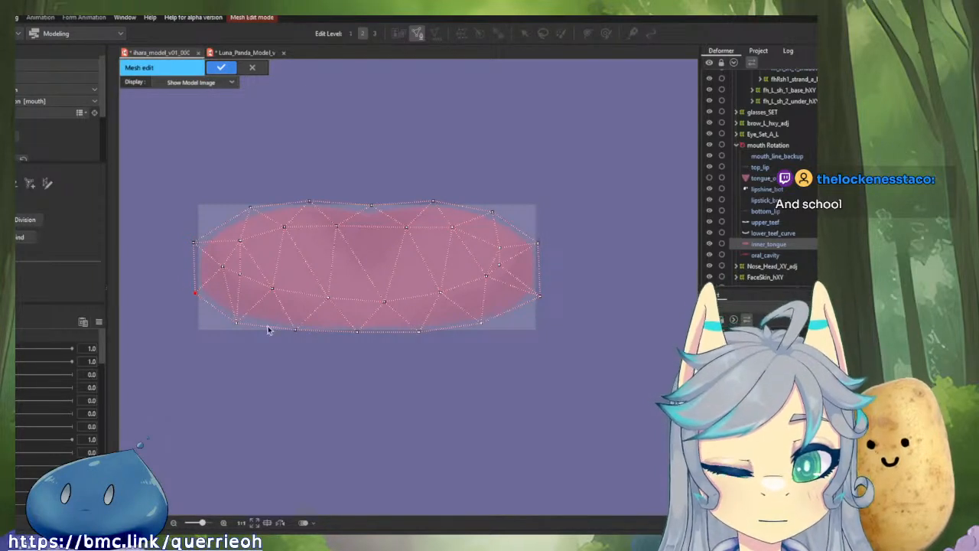
left_click(237, 323)
left_click_drag(239, 322, 235, 322)
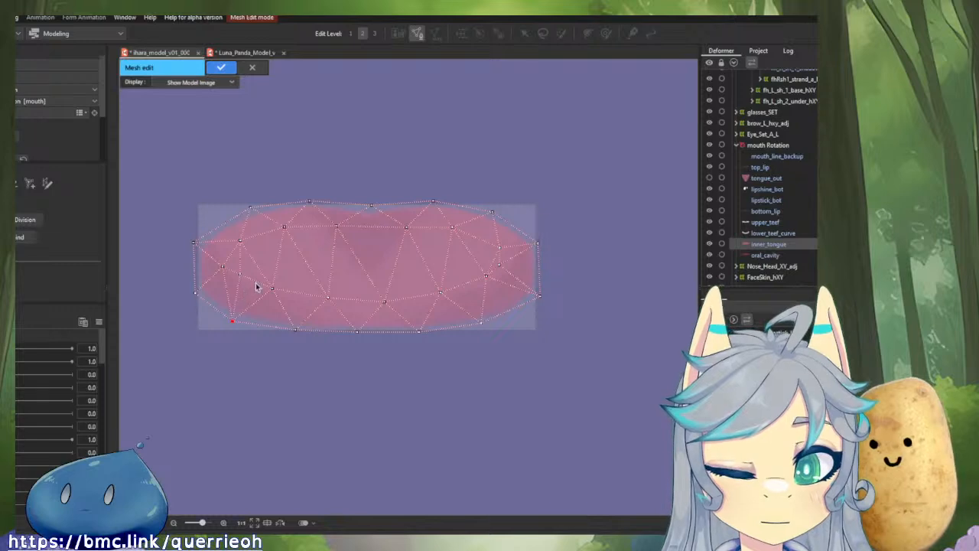
left_click(211, 67)
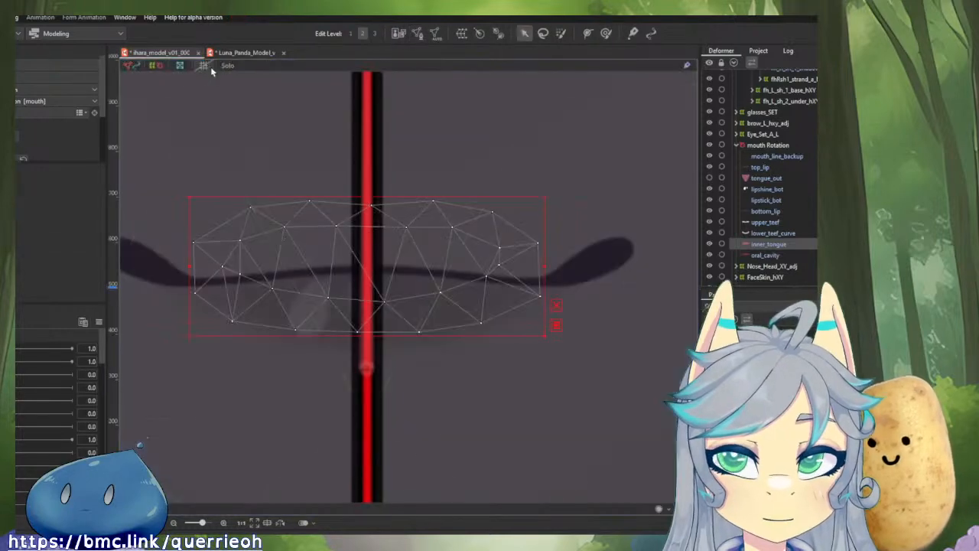
Step: Open the lower_teef_curve mesh for editing and shrink its outline vertices vertically and horizontally toward the teeth artwork
left_click(769, 233)
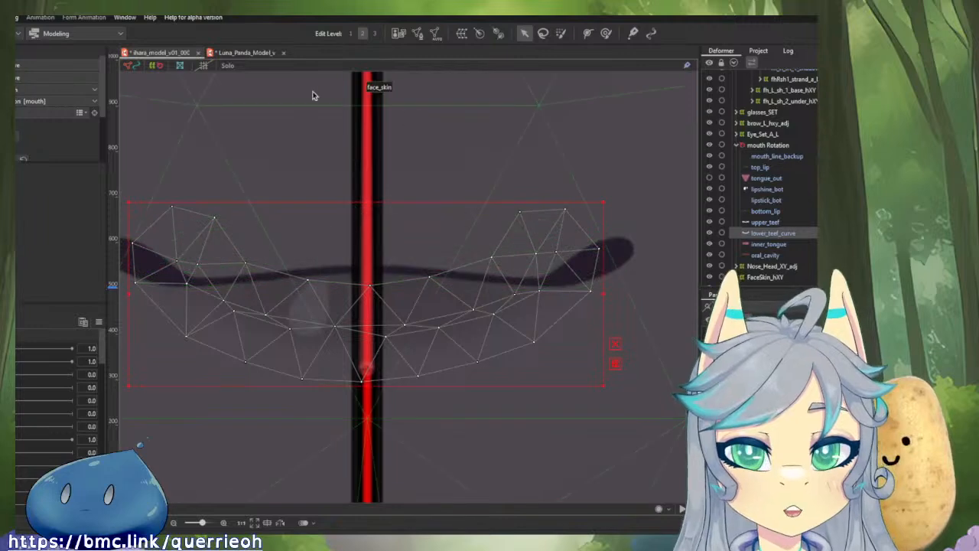
left_click(417, 33)
scroll(386, 110, "down", 2)
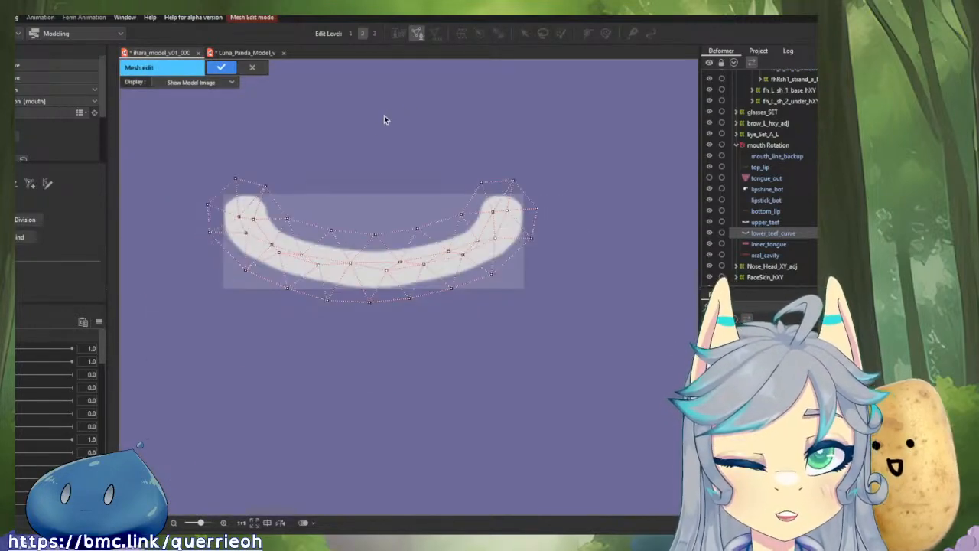
left_click(18, 184)
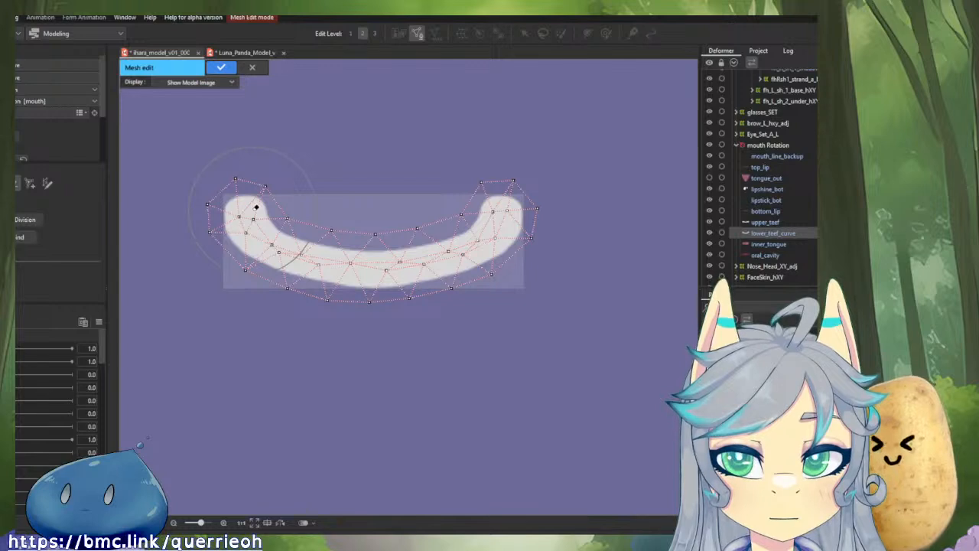
scroll(256, 208, "up", 1)
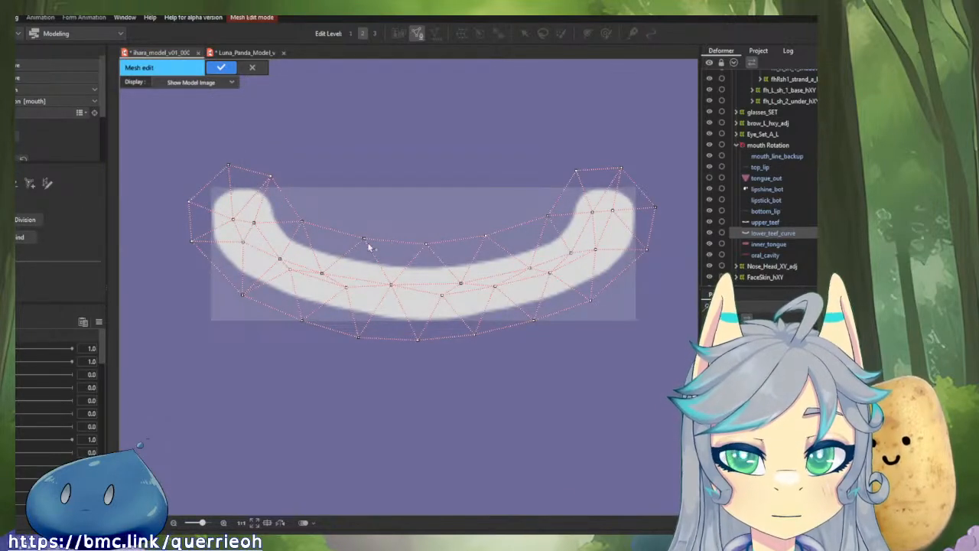
mouse_move(364, 246)
left_mouse_down()
mouse_move(331, 249)
mouse_move(268, 201)
mouse_move(227, 193)
mouse_move(217, 229)
mouse_move(250, 287)
mouse_move(422, 312)
mouse_move(511, 310)
mouse_move(577, 293)
mouse_move(623, 237)
mouse_move(621, 208)
mouse_move(613, 201)
mouse_move(534, 252)
mouse_move(420, 269)
mouse_move(367, 257)
mouse_move(345, 217)
mouse_move(576, 79)
mouse_move(696, 173)
mouse_move(624, 324)
mouse_move(429, 350)
mouse_move(283, 338)
mouse_move(179, 260)
mouse_move(161, 176)
mouse_move(220, 148)
mouse_move(306, 161)
mouse_move(349, 182)
left_mouse_up()
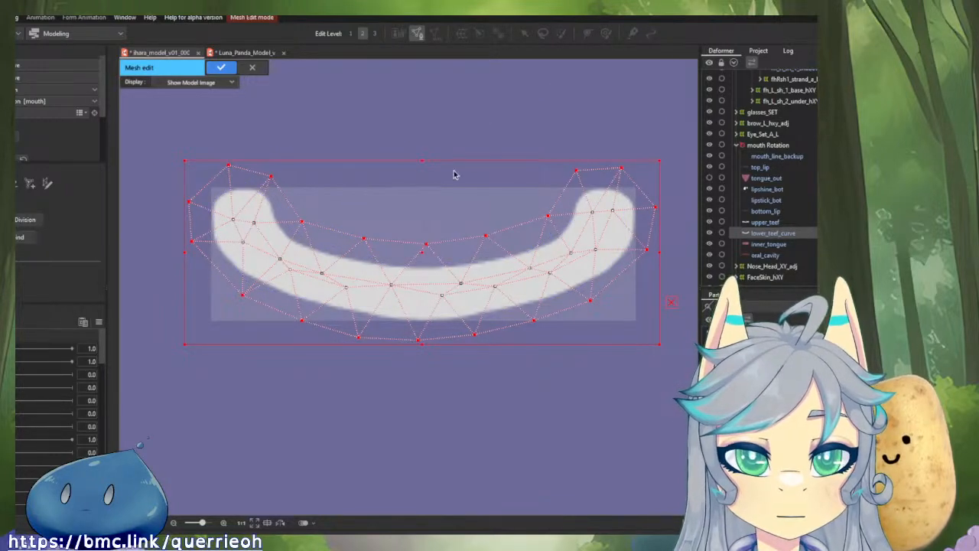
left_click_drag(424, 159, 421, 168)
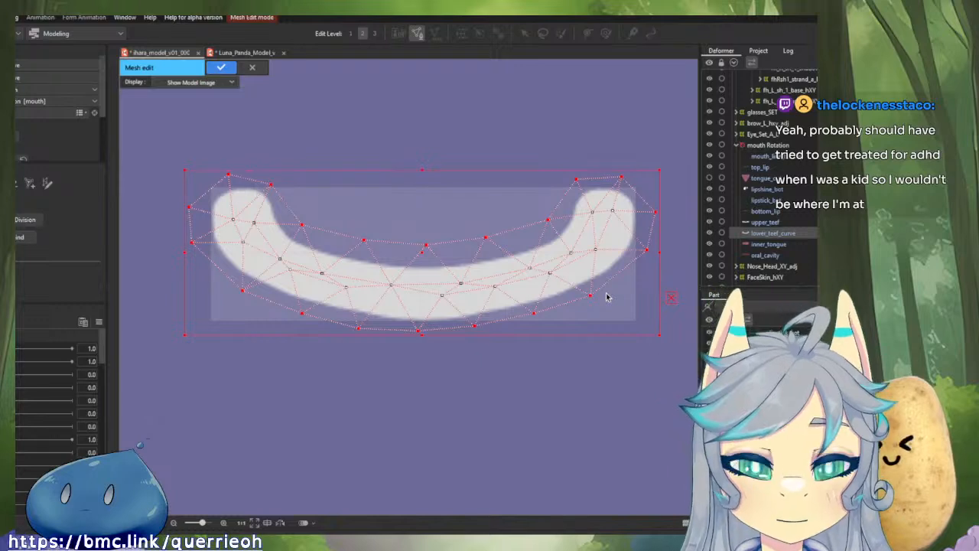
left_click_drag(657, 254, 647, 260)
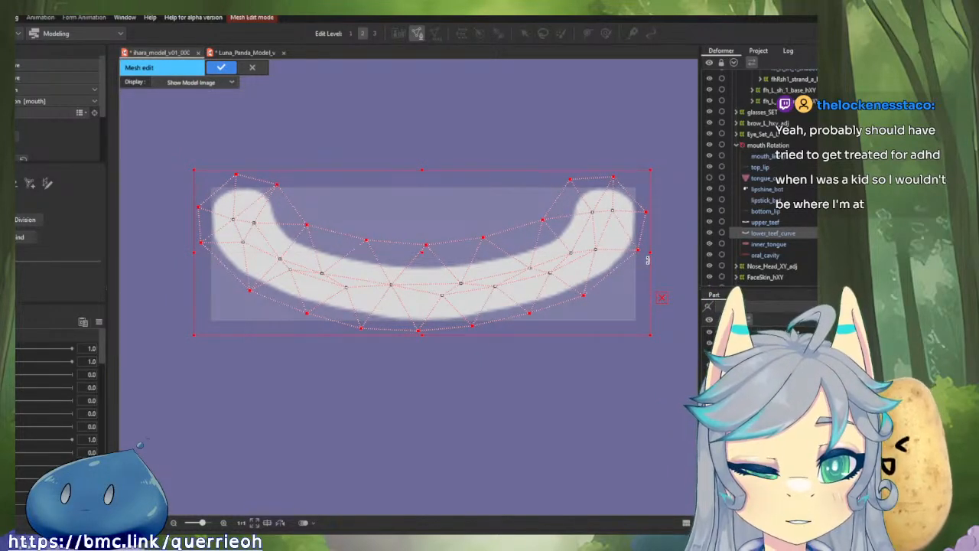
left_click(499, 208)
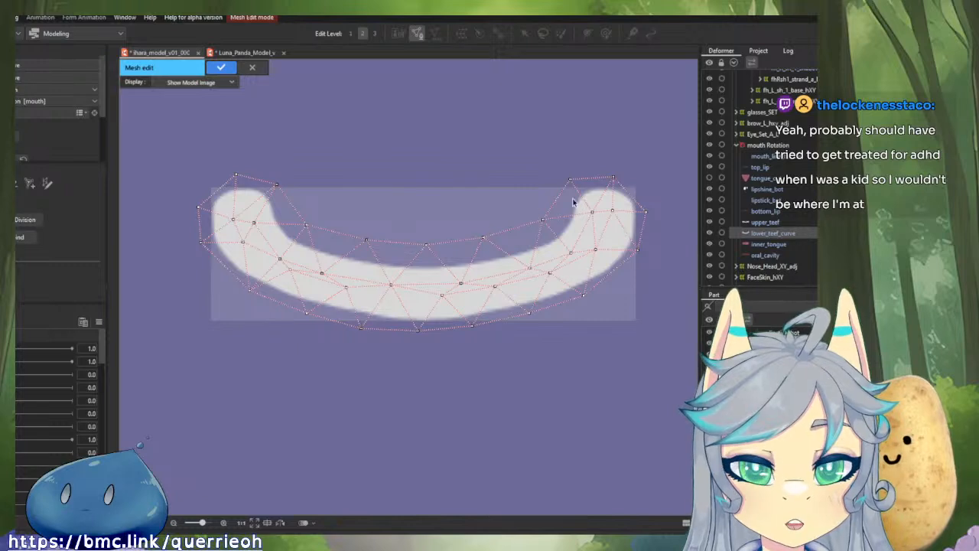
Step: Tighten the outline vertices around the right tip of the lower_teef_curve mesh to follow the rounded end
mouse_move(589, 193)
left_mouse_down()
mouse_move(539, 206)
mouse_move(586, 190)
left_mouse_up()
scroll(539, 206, "up", 2)
left_click_drag(516, 190, 522, 199)
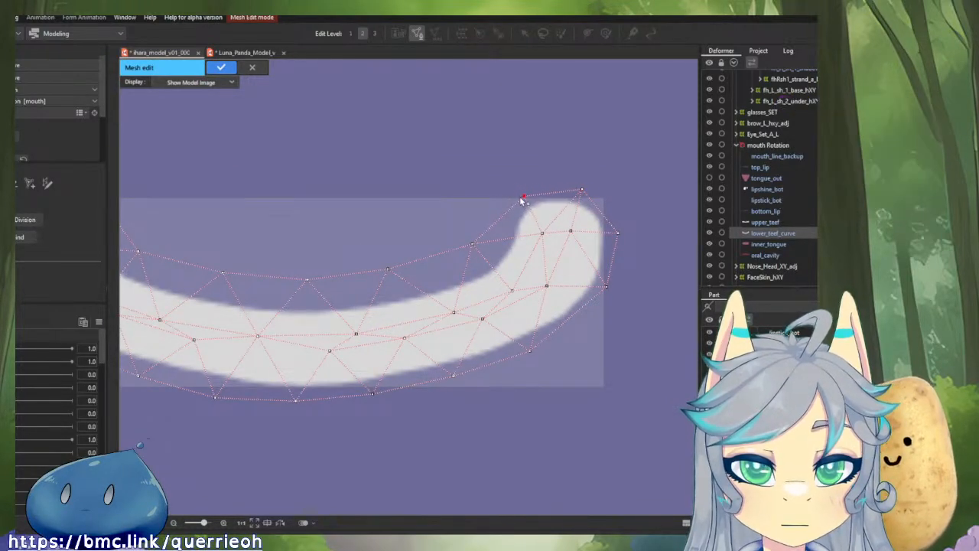
left_click_drag(616, 234, 610, 227)
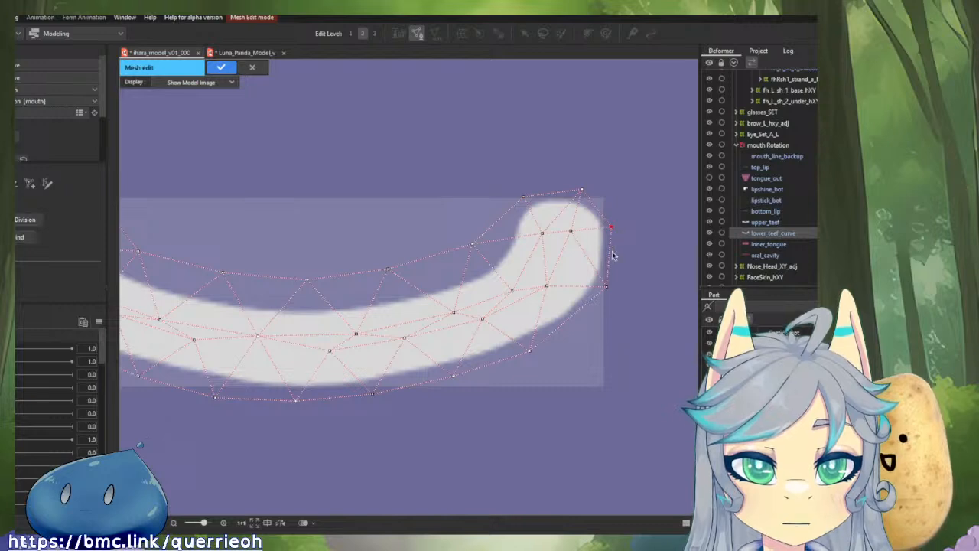
left_click(605, 287)
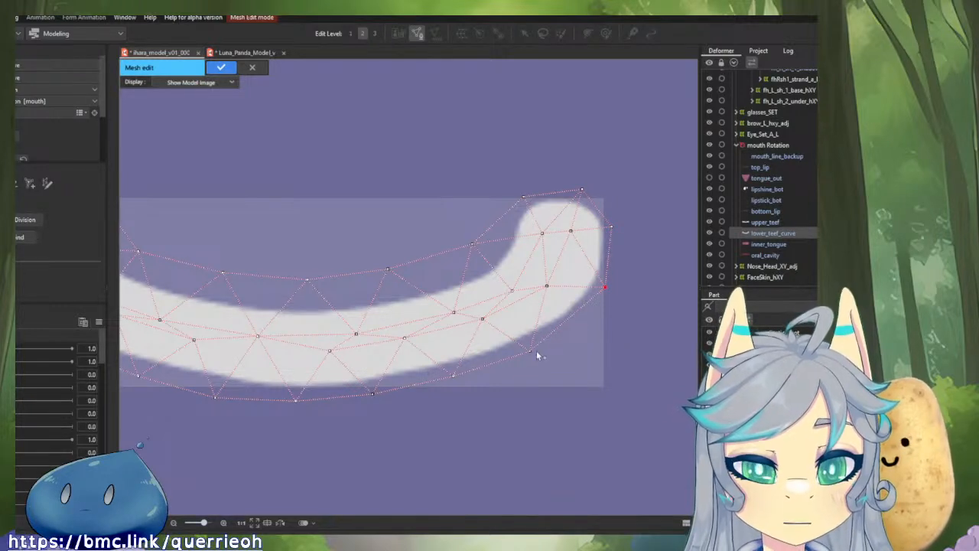
Step: Shift the inner vertices of lower_teef_curve's lower row toward the outer edge, working from the right tip to left of centre
left_click_drag(571, 231, 591, 236)
left_click(547, 287)
left_click_drag(549, 290, 548, 305)
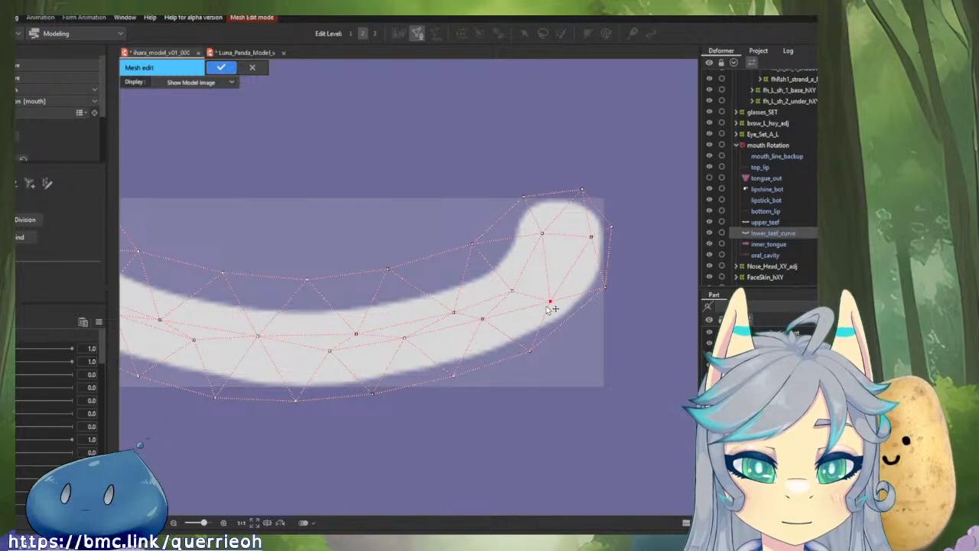
left_click_drag(483, 319, 484, 336)
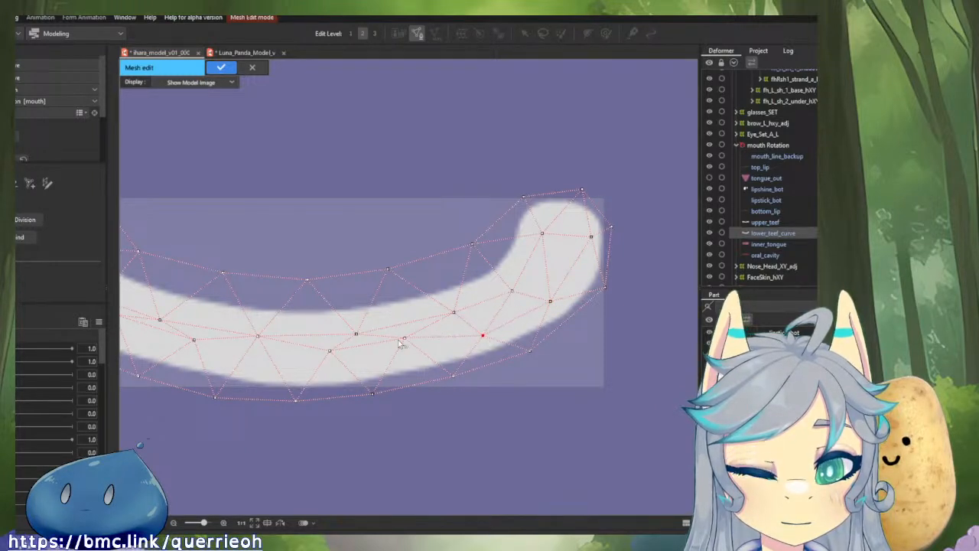
left_click_drag(403, 340, 494, 305)
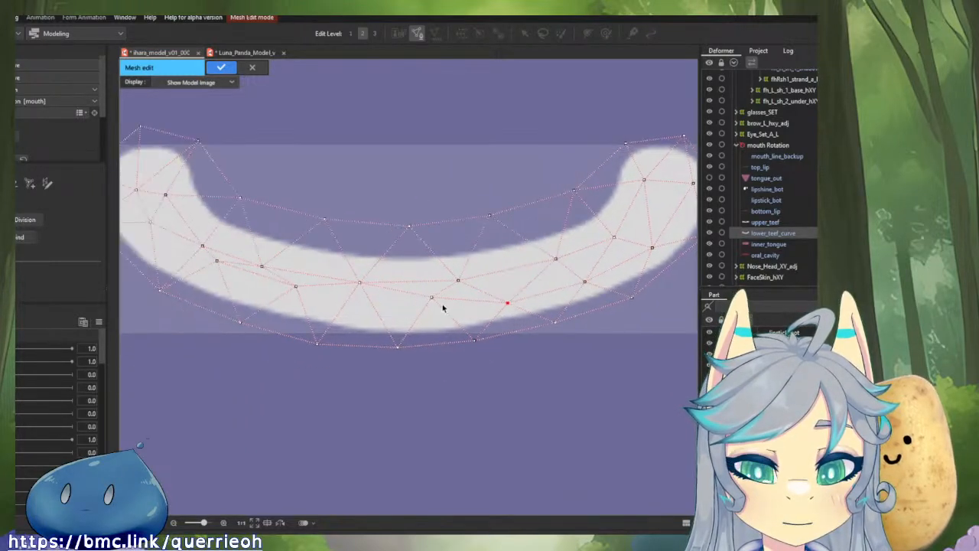
left_click_drag(432, 299, 430, 318)
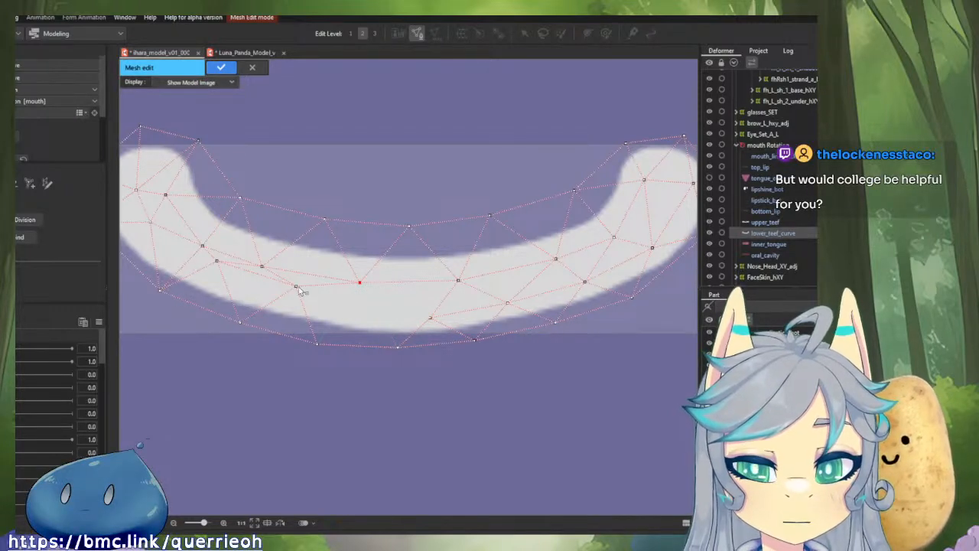
left_click_drag(297, 287, 294, 301)
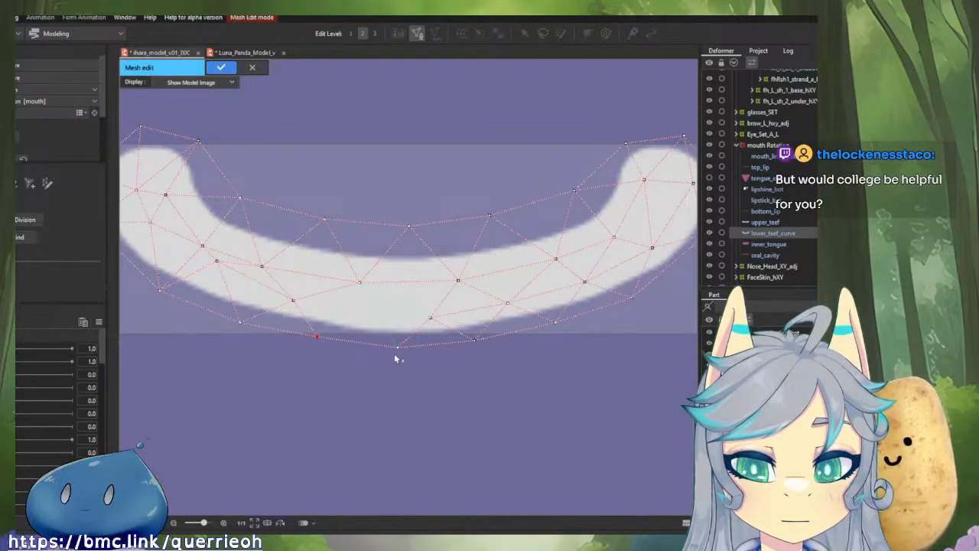
Step: Raise the bottom outline vertices around the centre of lower_teef_curve and add an inner vertex in the lower-row gap left of centre
left_click_drag(397, 349, 398, 344)
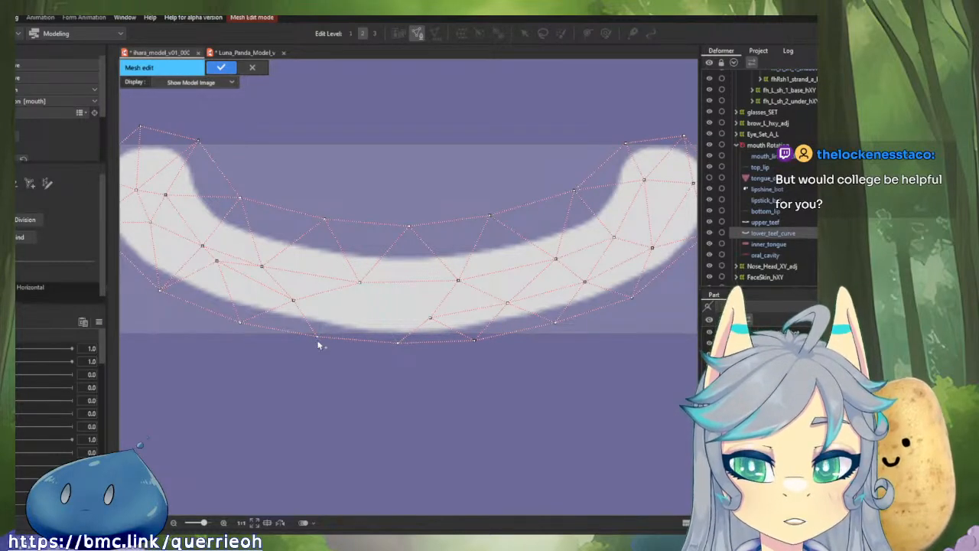
left_click(316, 337)
left_click(358, 307)
left_click(397, 343)
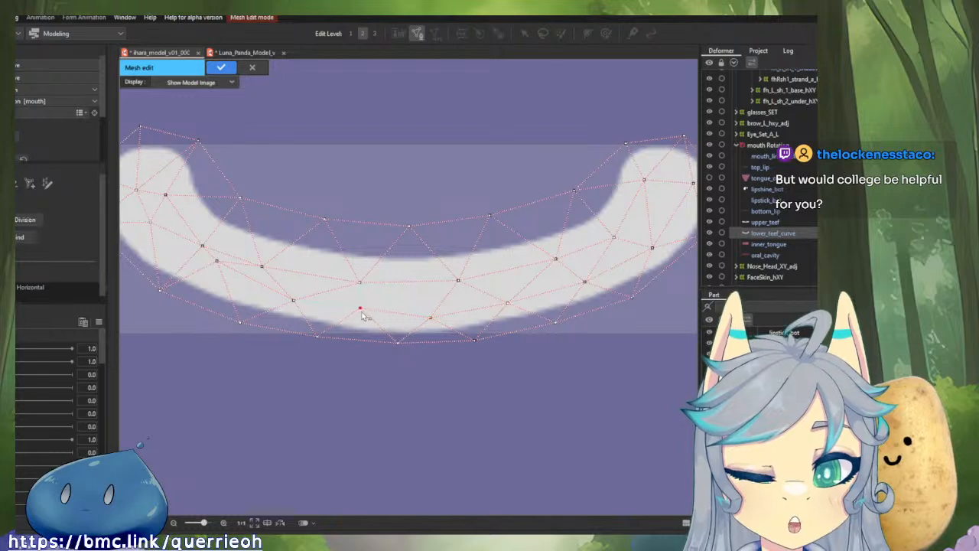
left_click_drag(317, 337, 317, 332)
left_click_drag(397, 342, 397, 340)
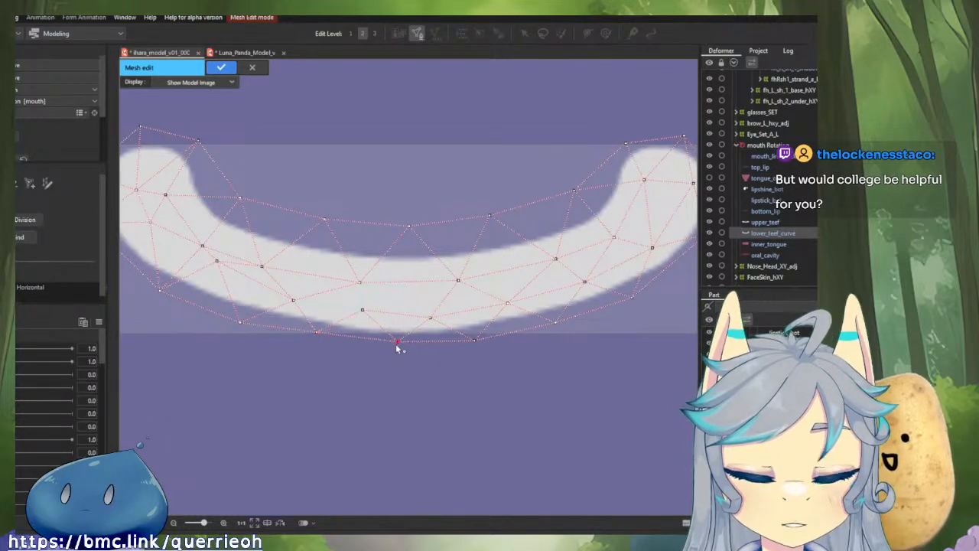
left_click_drag(362, 309, 477, 336)
left_click_drag(487, 298, 377, 312)
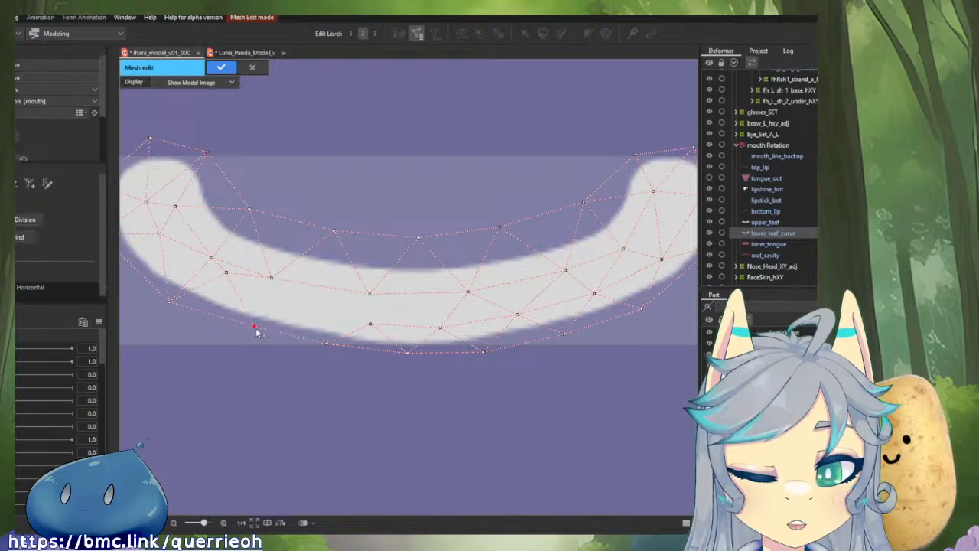
Step: Tighten the outline vertices around the left tip of the lower_teef_curve mesh to follow the rounded end
left_click_drag(277, 327, 461, 339)
left_click_drag(355, 313, 364, 311)
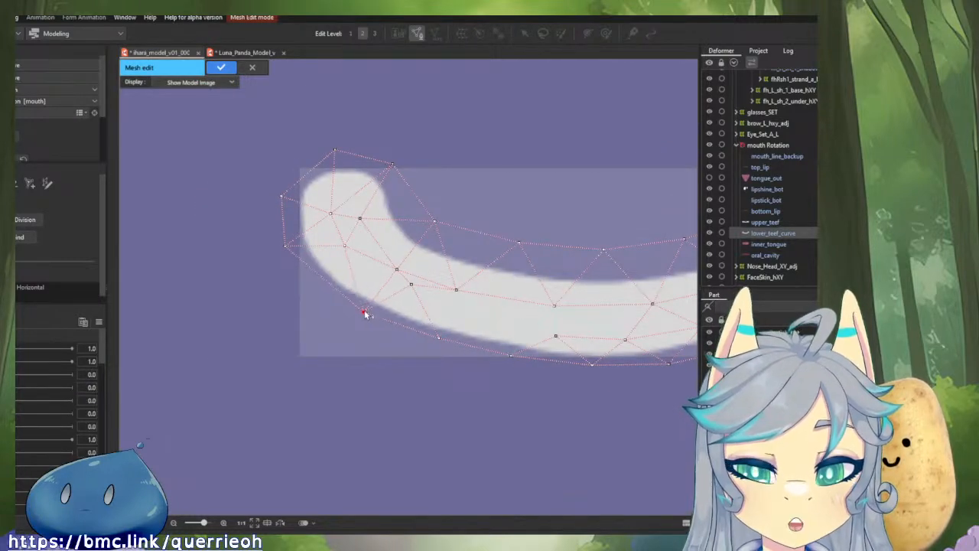
left_click_drag(286, 246, 303, 264)
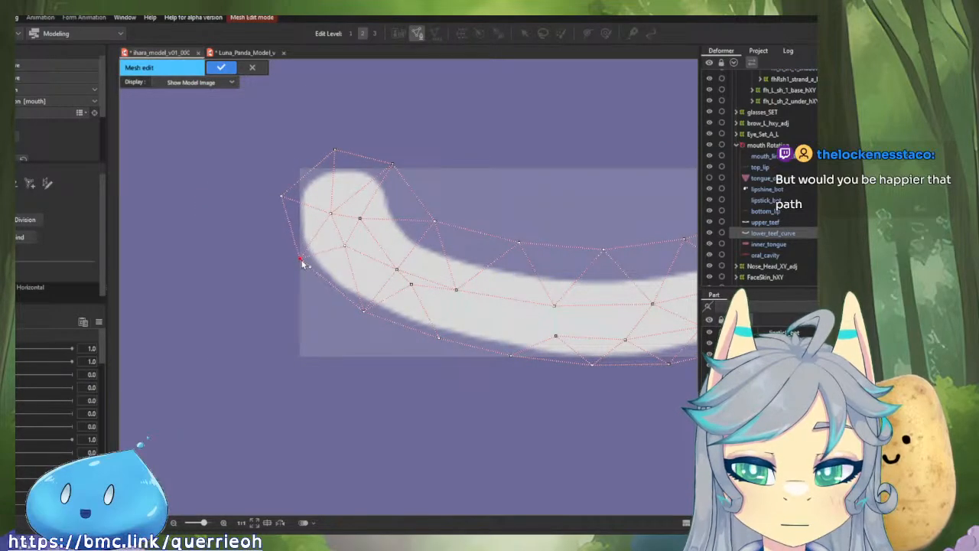
left_click_drag(282, 196, 288, 201)
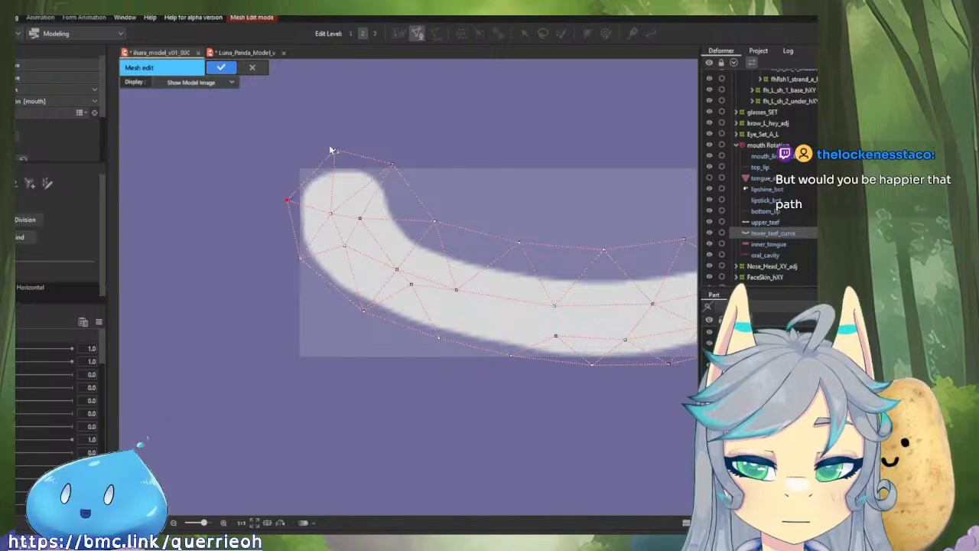
left_click_drag(334, 149, 321, 161)
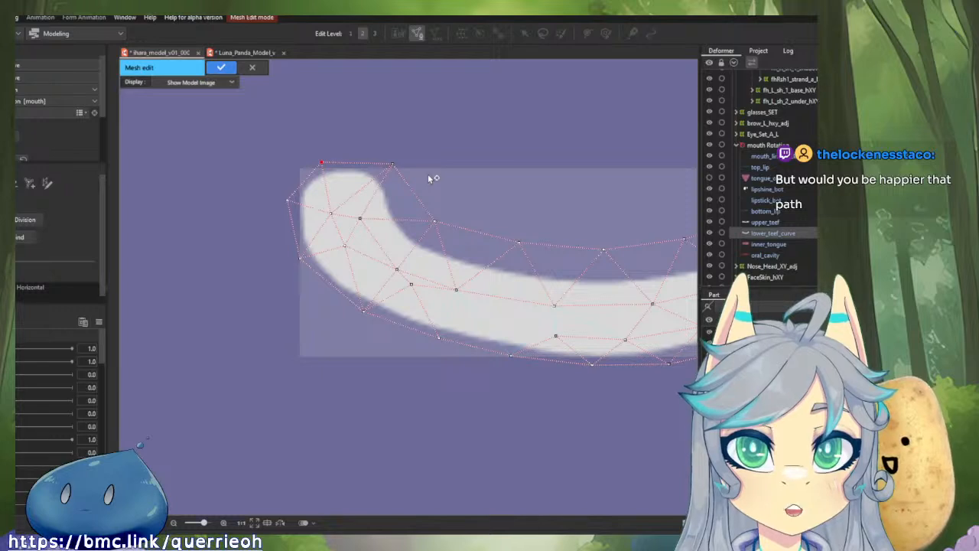
left_click_drag(391, 163, 376, 163)
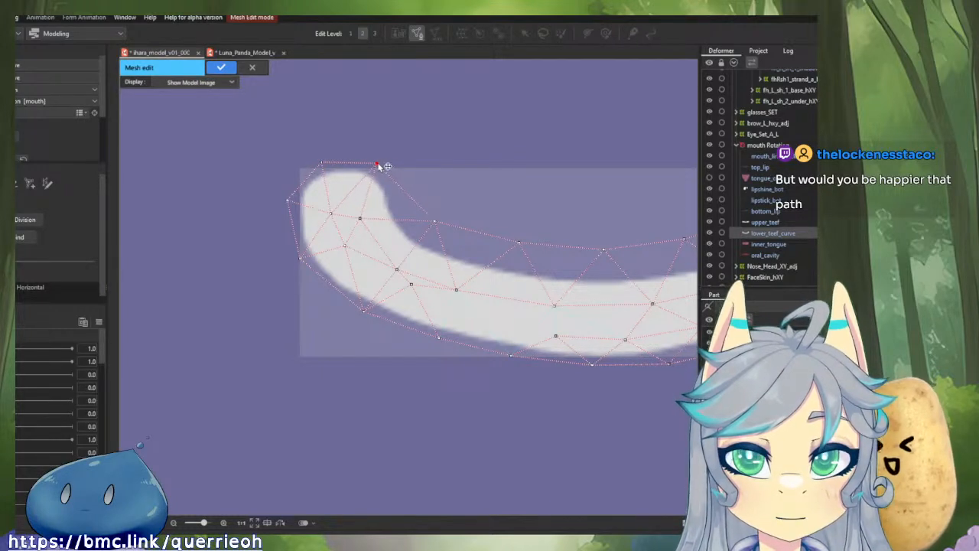
Step: Shift the inner vertices near the left tip of lower_teef_curve toward the upper edge and delete the extra vertex beside them
left_click_drag(359, 218, 368, 208)
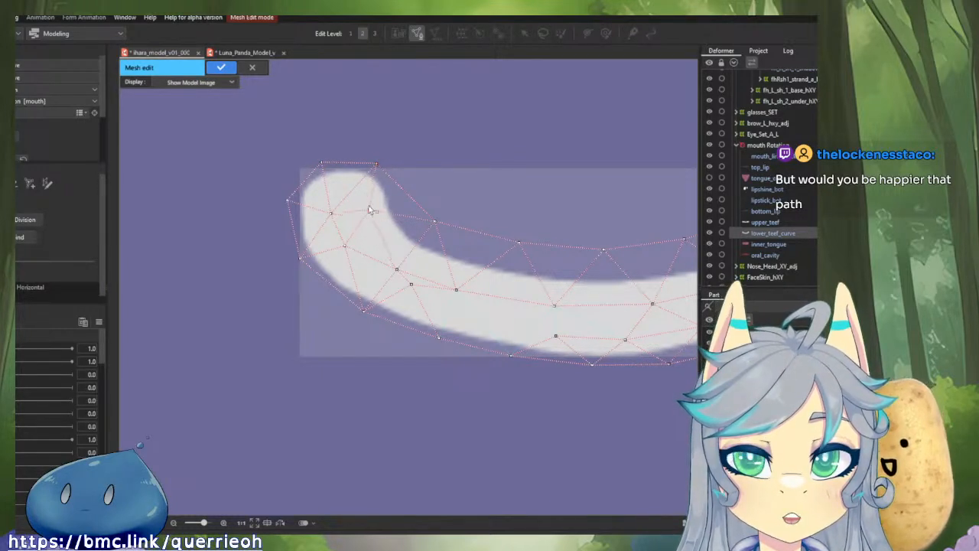
left_click_drag(397, 270, 405, 261)
left_click(412, 285, "alt")
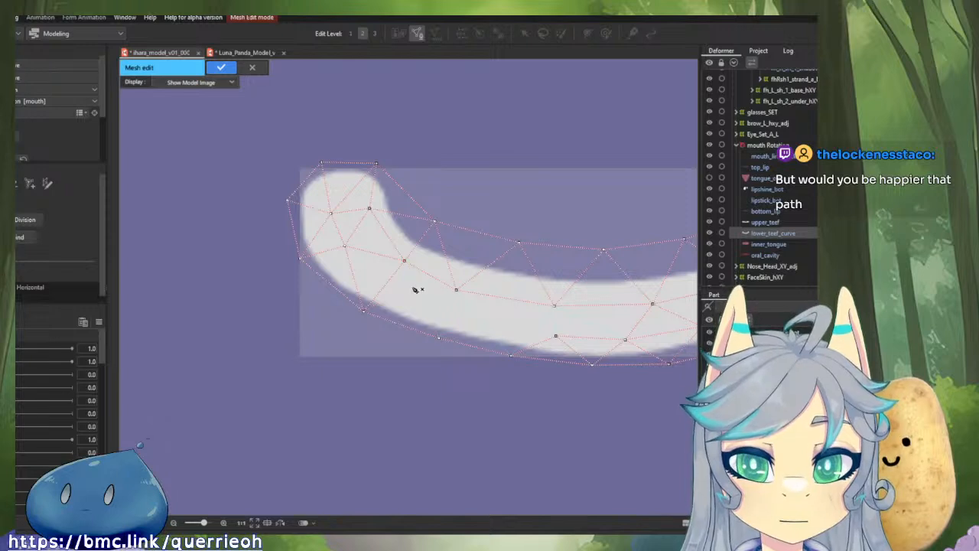
Step: Lower the upper outline vertices left of centre on lower_teef_curve and move the inner vertices beneath them toward the upper edge
left_click_drag(452, 288, 359, 245)
left_click_drag(384, 210, 392, 227)
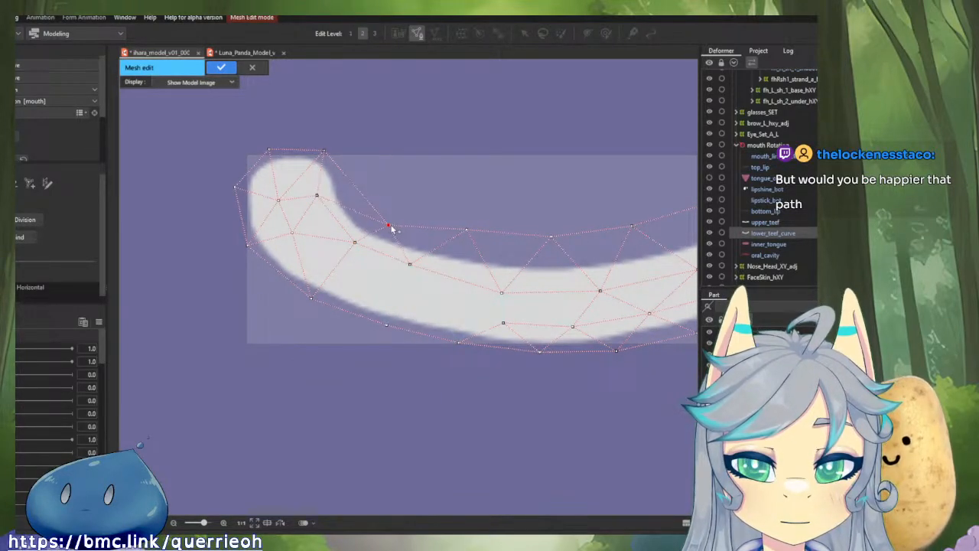
left_click(325, 151)
left_click_drag(390, 229, 391, 244)
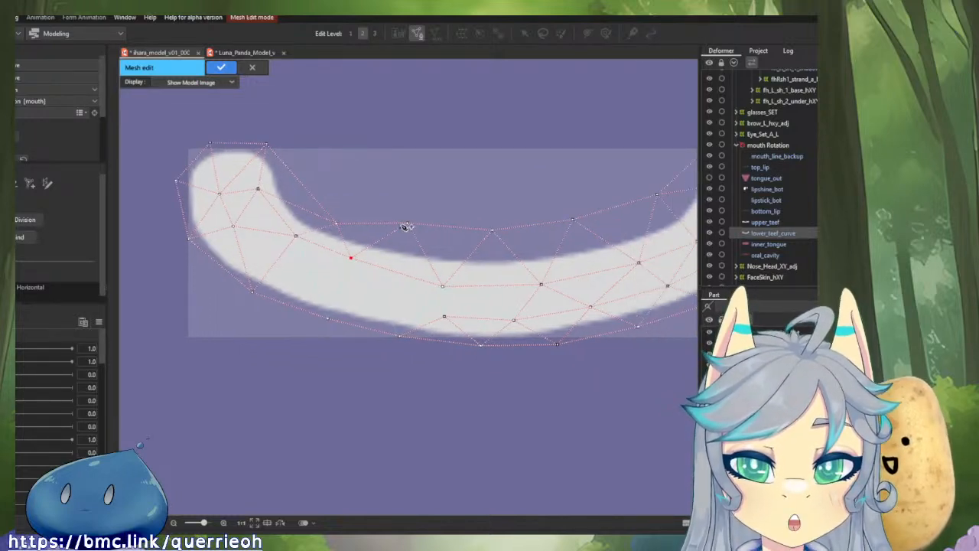
left_click_drag(444, 287, 429, 274)
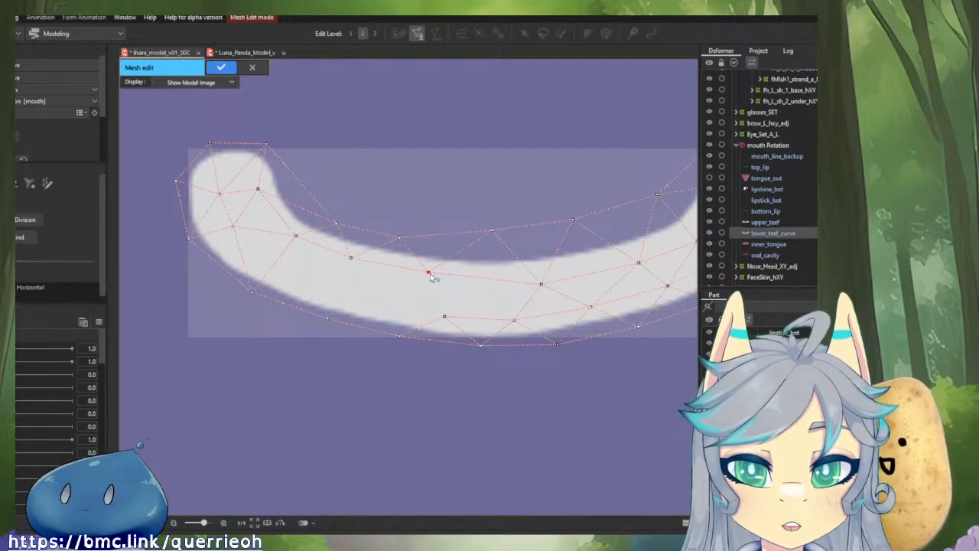
Step: Bring the upper outline of lower_teef_curve closer to the teeth around the centre and realign the inner vertices below it
left_click_drag(490, 237, 394, 256)
left_click_drag(451, 289, 439, 278)
left_click_drag(485, 225, 418, 254)
left_click_drag(480, 280, 456, 282)
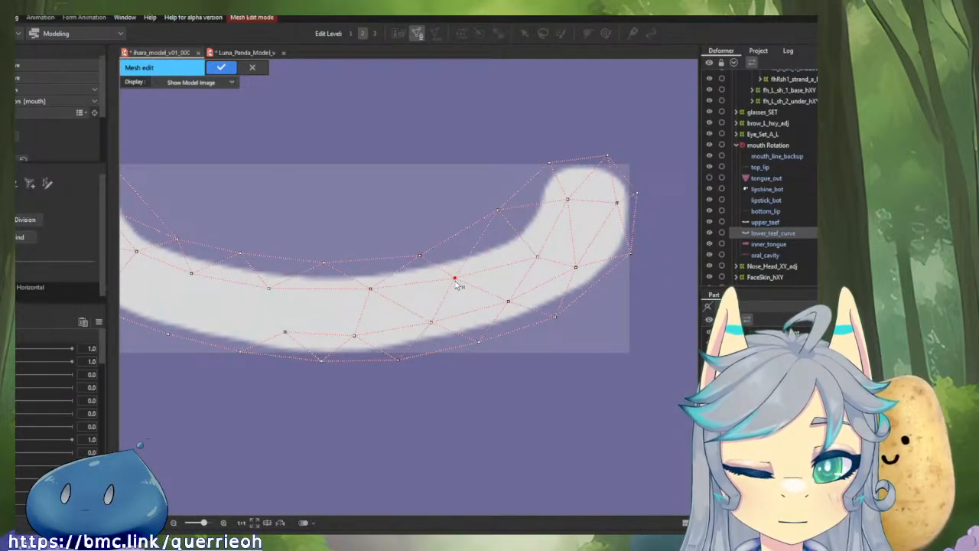
left_click_drag(370, 291, 383, 290)
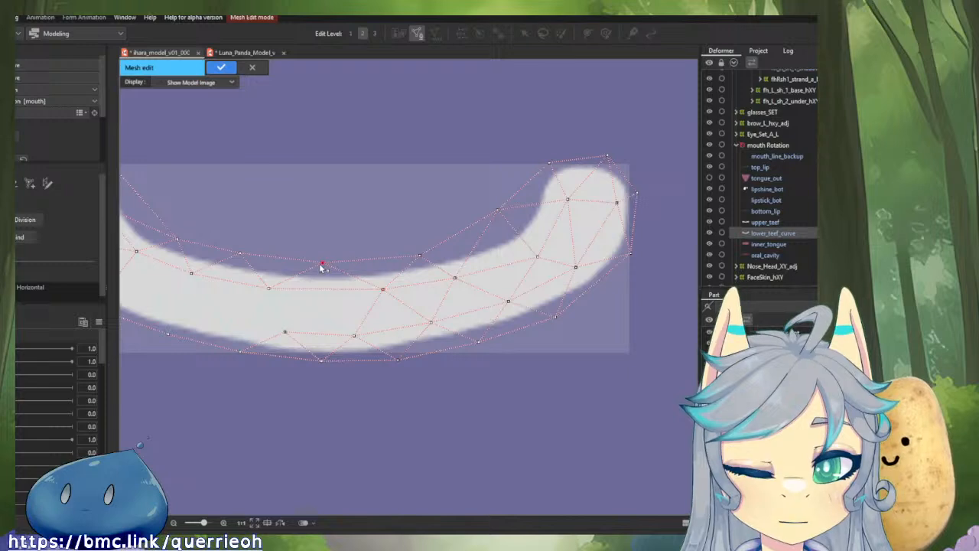
left_click_drag(321, 266, 369, 302)
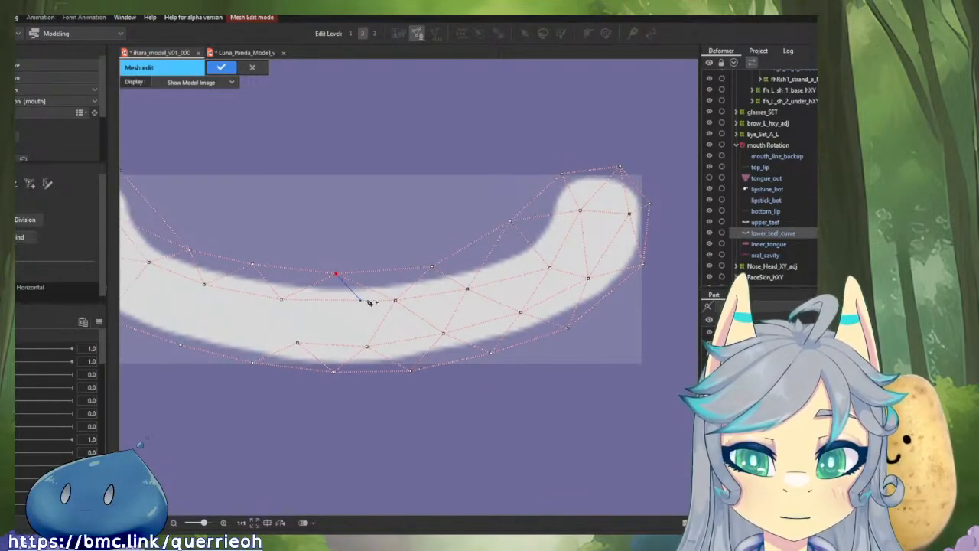
Step: Fit the upper outline and inner vertices of lower_teef_curve to the bend leading up to the right tip
left_click(510, 222)
left_click_drag(510, 224, 505, 257)
left_click_drag(468, 291, 484, 288)
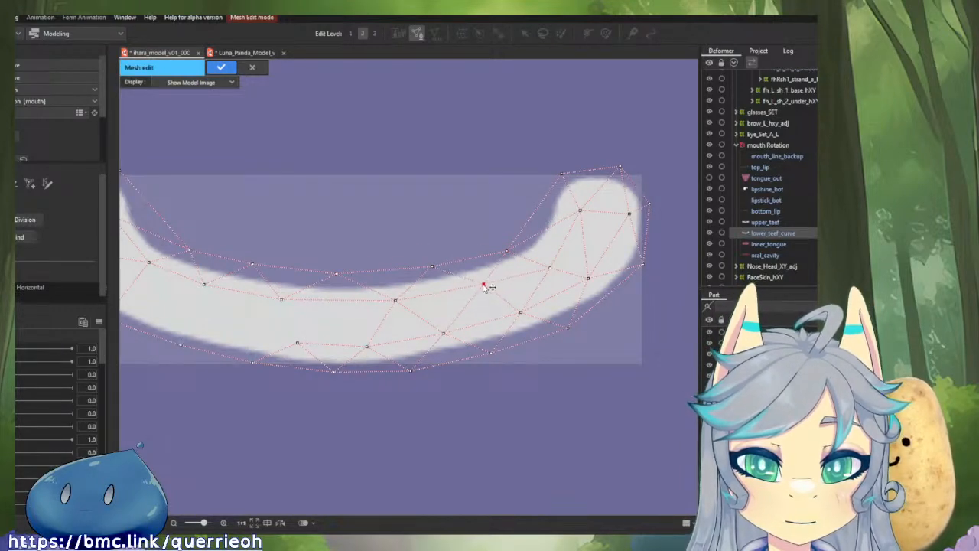
left_click_drag(550, 268, 542, 263)
left_click_drag(580, 211, 560, 179)
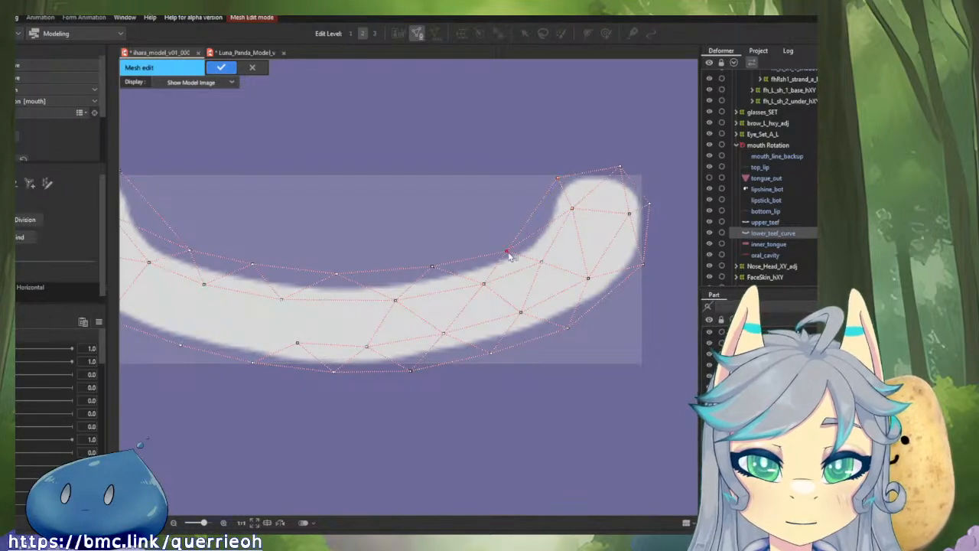
left_click_drag(508, 251, 516, 249)
Step: Fine-tune the bottom outline vertices right of centre on lower_teef_curve and level the lower-row inner vertex left of centre
scroll(517, 252, "down", 3)
scroll(503, 308, "up", 4)
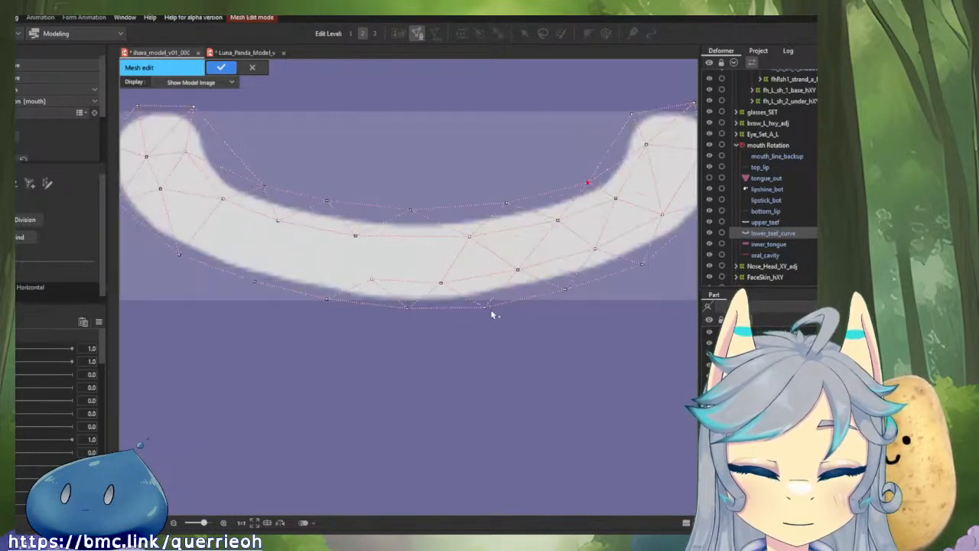
left_click(641, 263)
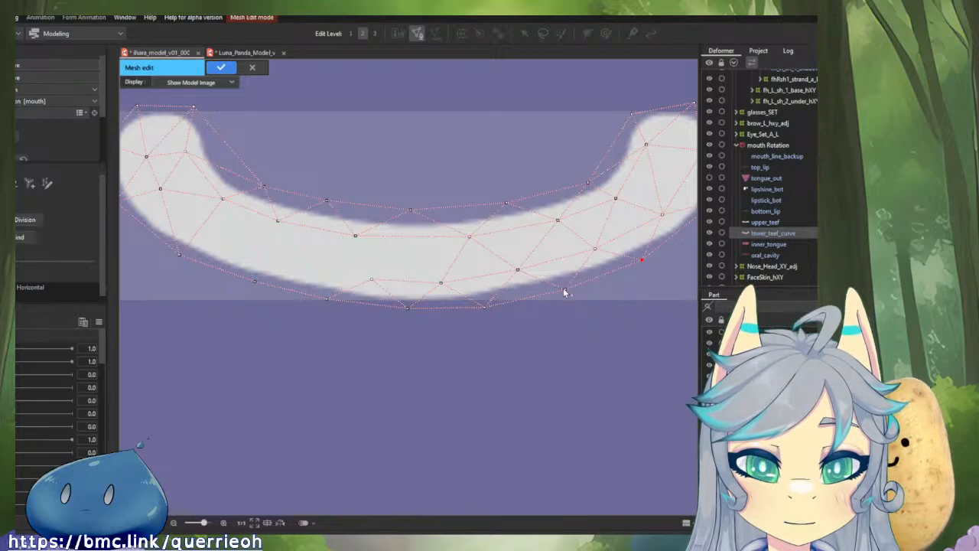
left_click(484, 305)
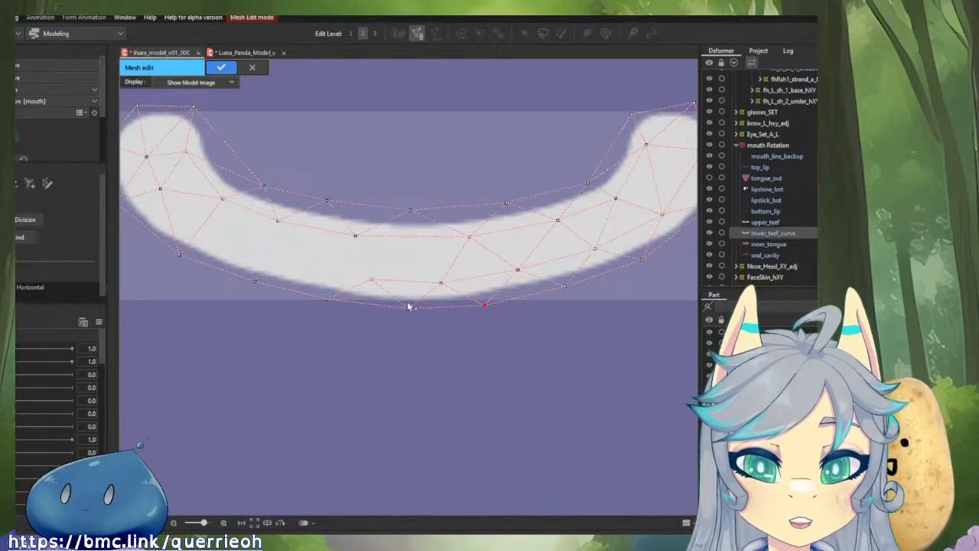
left_click(372, 283)
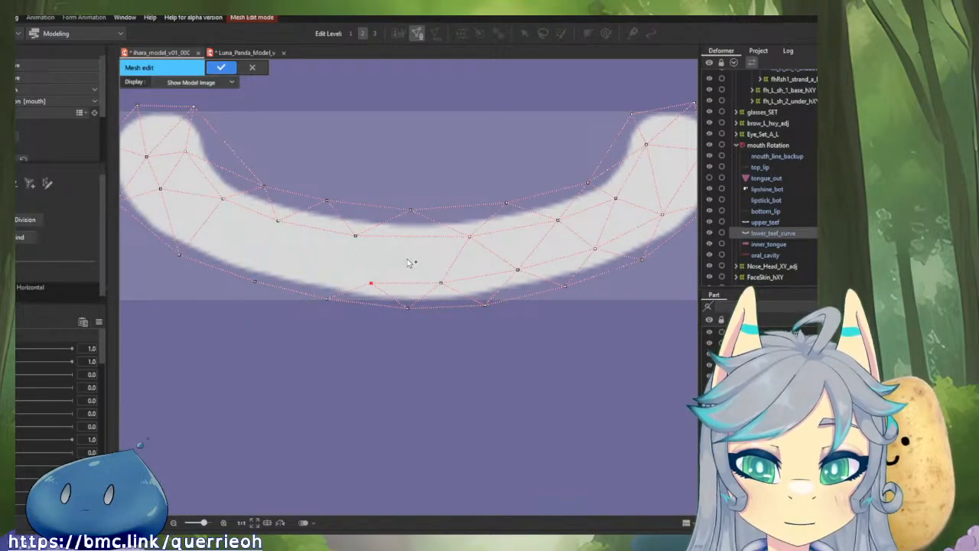
Step: Add inner vertices at the centre and along the lower row toward the left tip of lower_teef_curve, and apply the mesh edit
left_click_drag(413, 261, 355, 240)
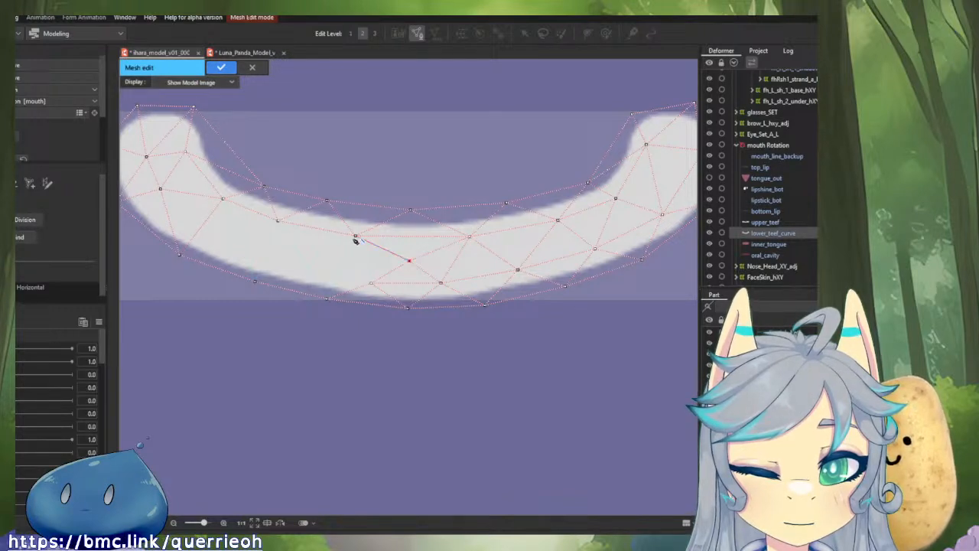
left_click(356, 239)
left_click(372, 284)
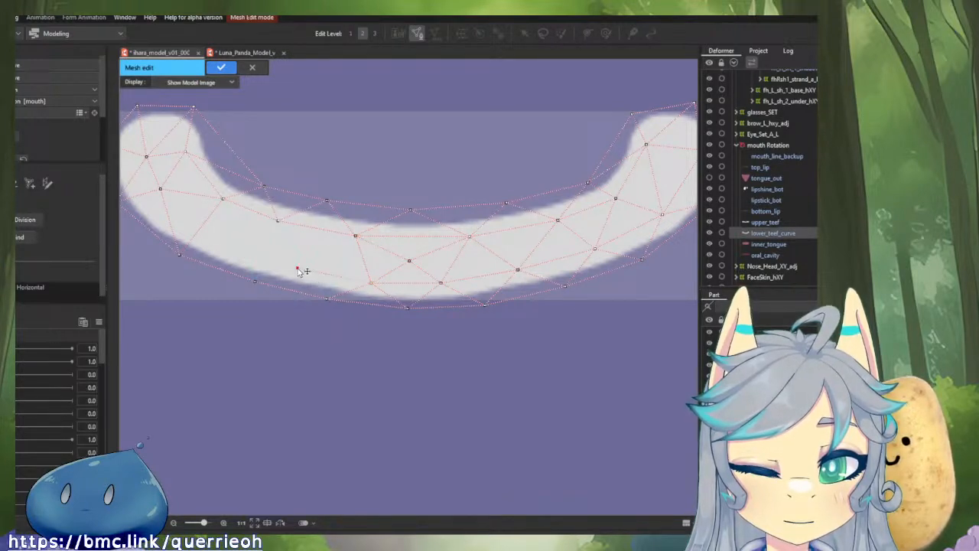
left_click_drag(227, 248, 365, 266)
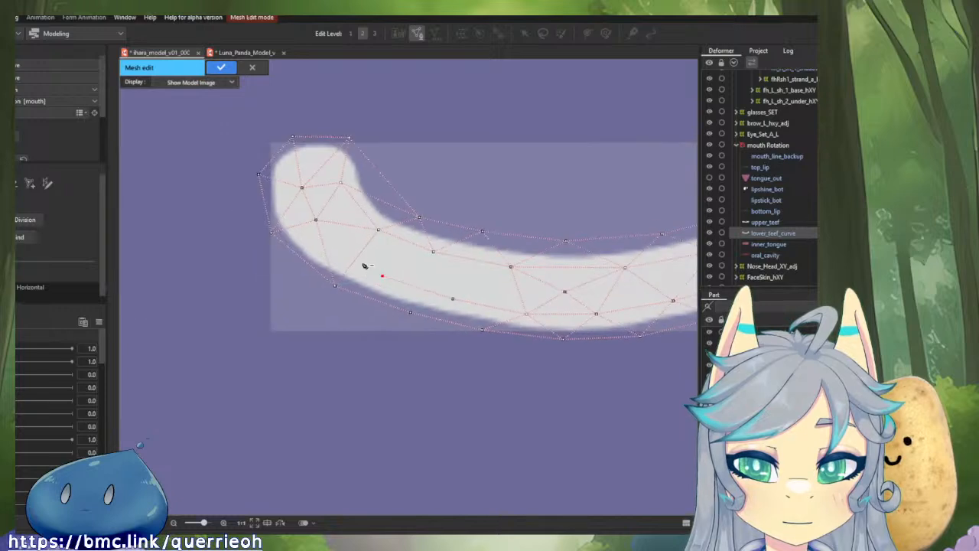
left_click(316, 221)
left_click_drag(317, 220, 311, 229)
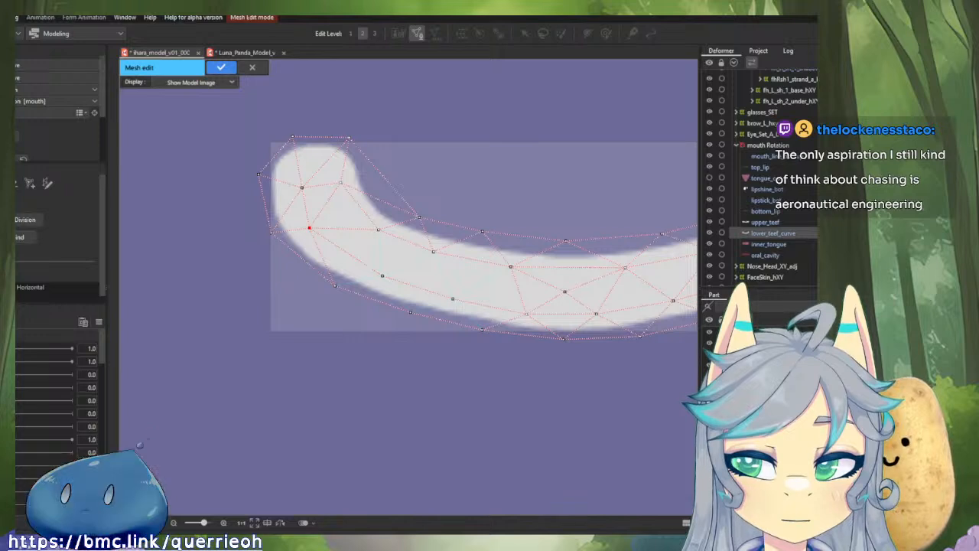
left_click_drag(423, 222, 359, 234)
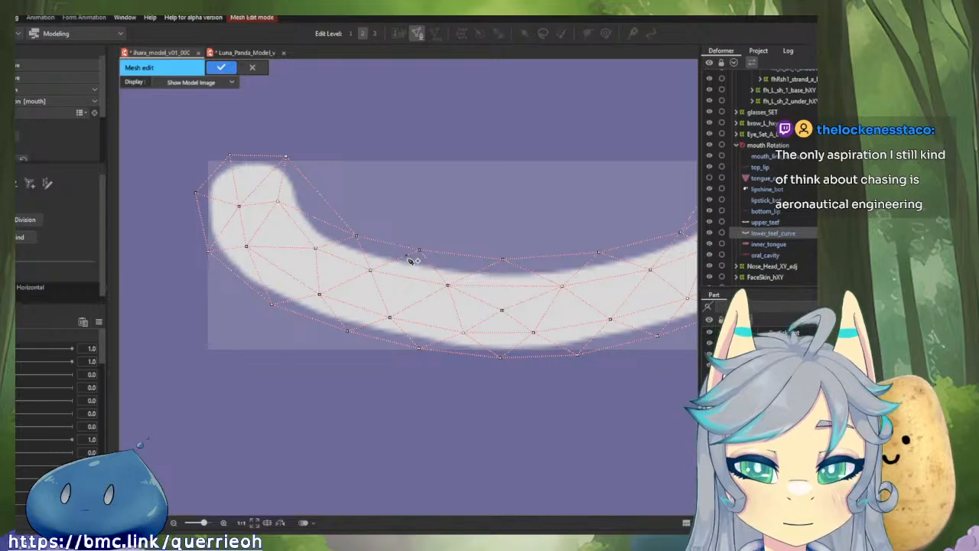
scroll(410, 260, "down", 4)
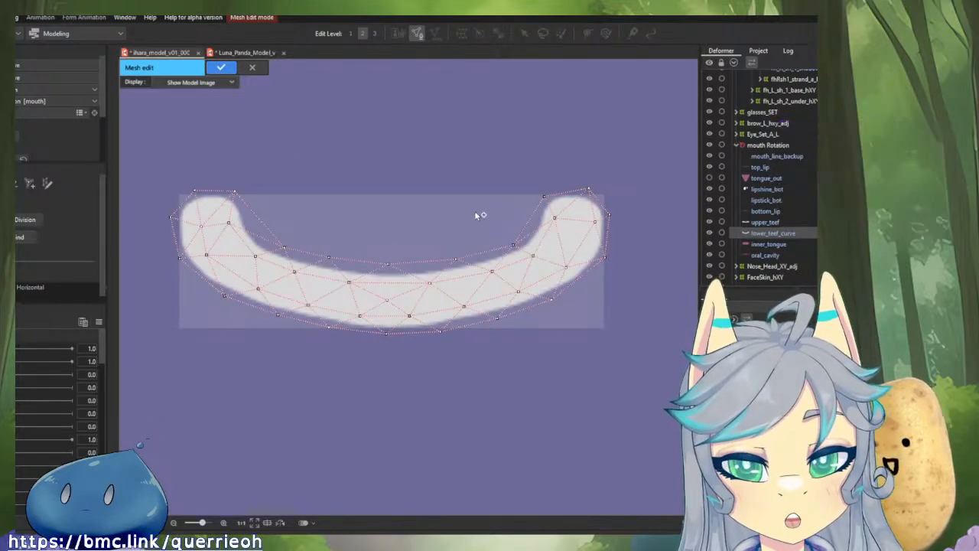
left_click(221, 67)
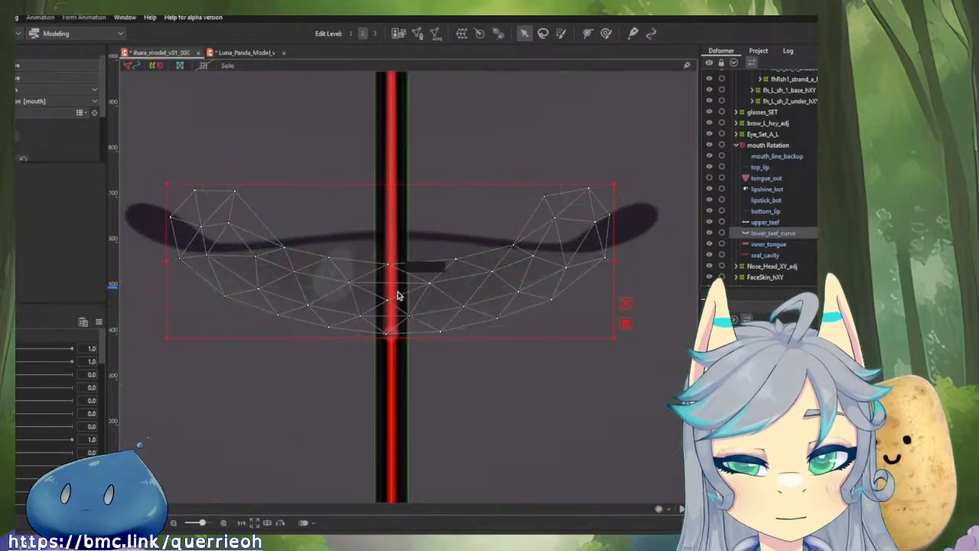
Step: Open the upper_teef mesh for editing and erase the right half of its vertices
left_click(796, 223)
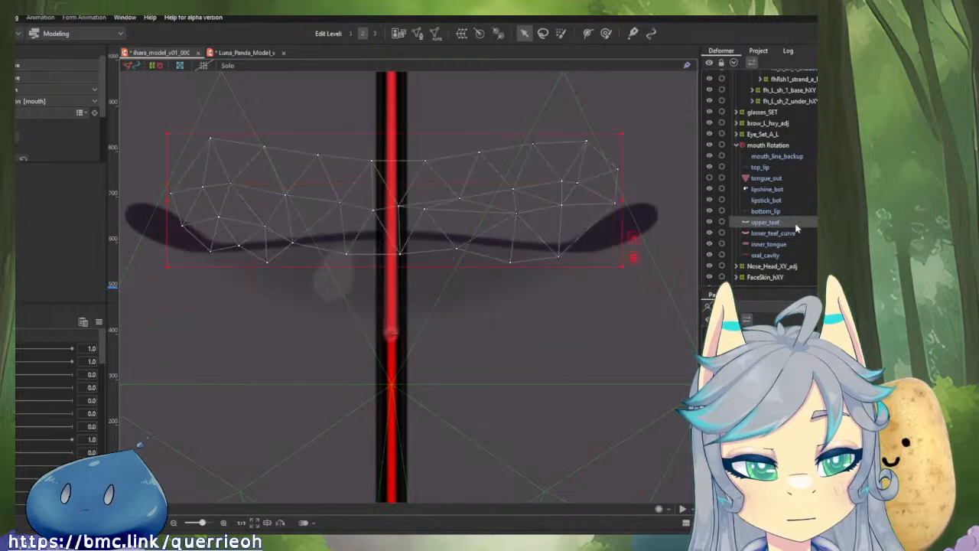
left_click(416, 36)
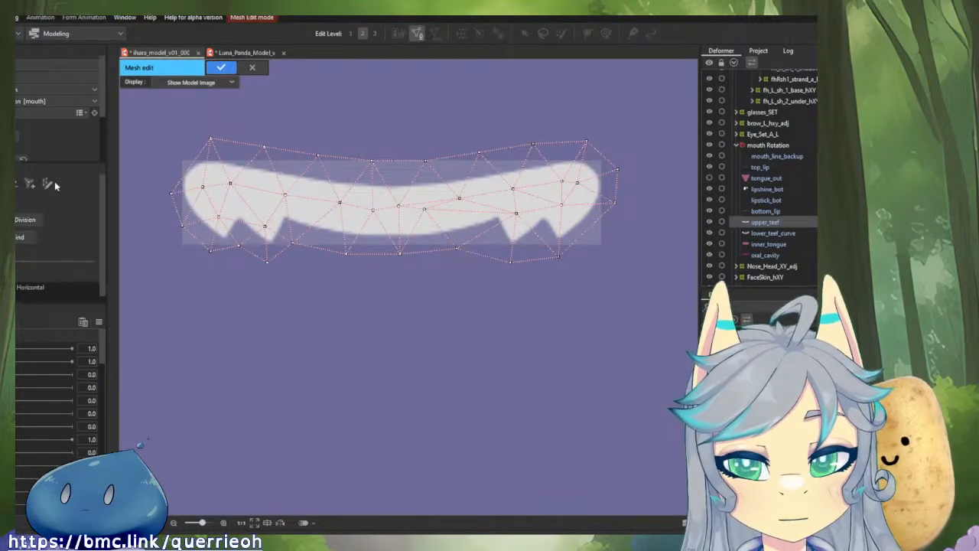
left_click(19, 183)
left_click_drag(529, 197, 509, 214)
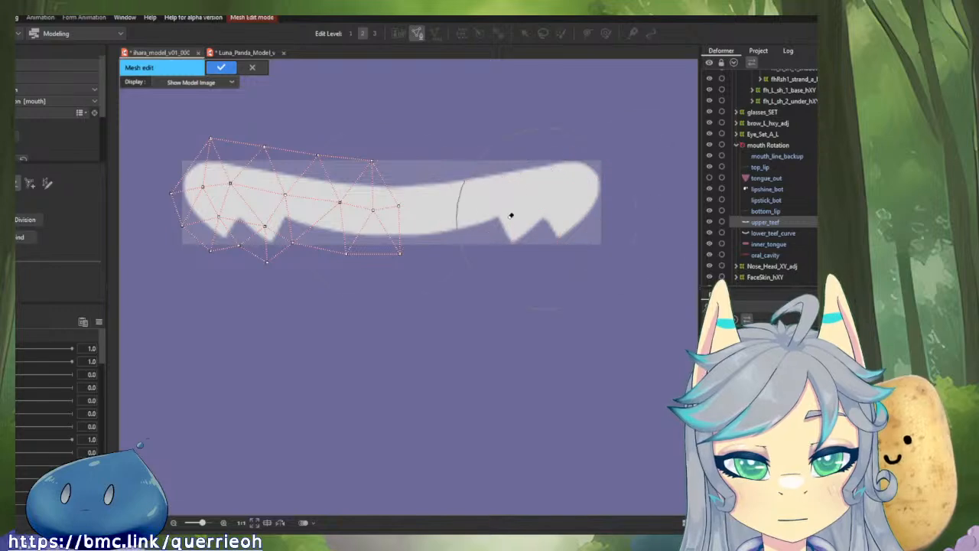
left_click(4, 183)
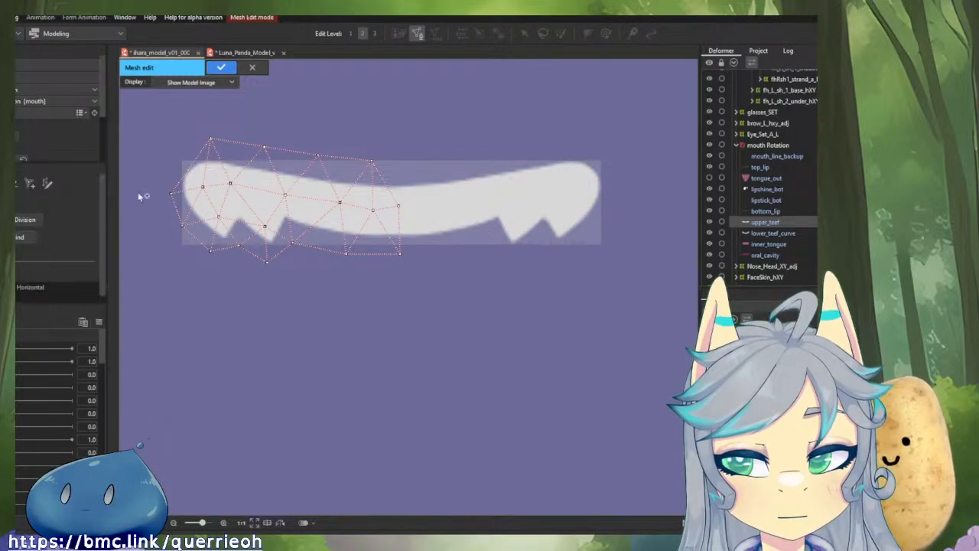
Step: Pull the outline vertices around the rounded left end of upper_teef closer to the artwork and clear the stray corner vertex
left_click_drag(349, 222, 490, 250)
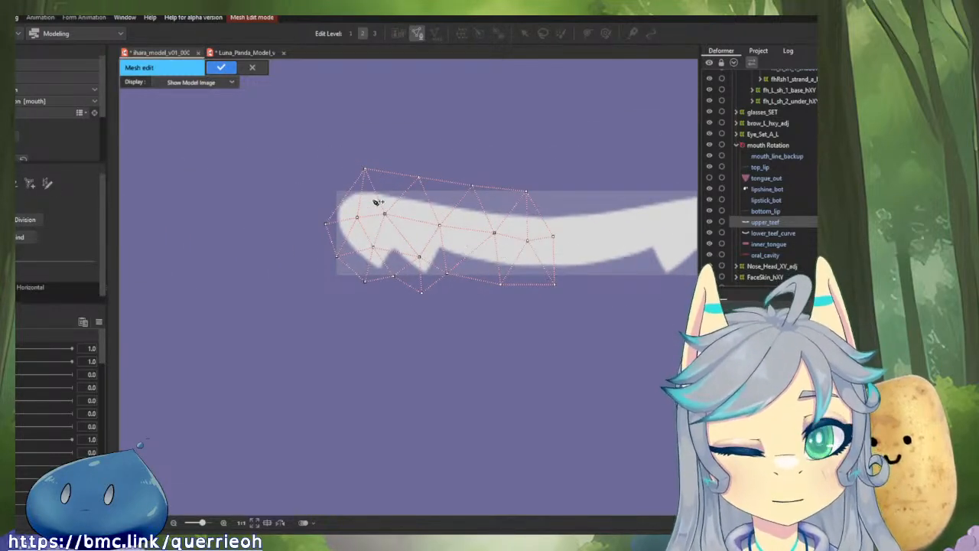
scroll(376, 203, "up", 5)
left_click_drag(284, 153, 307, 160)
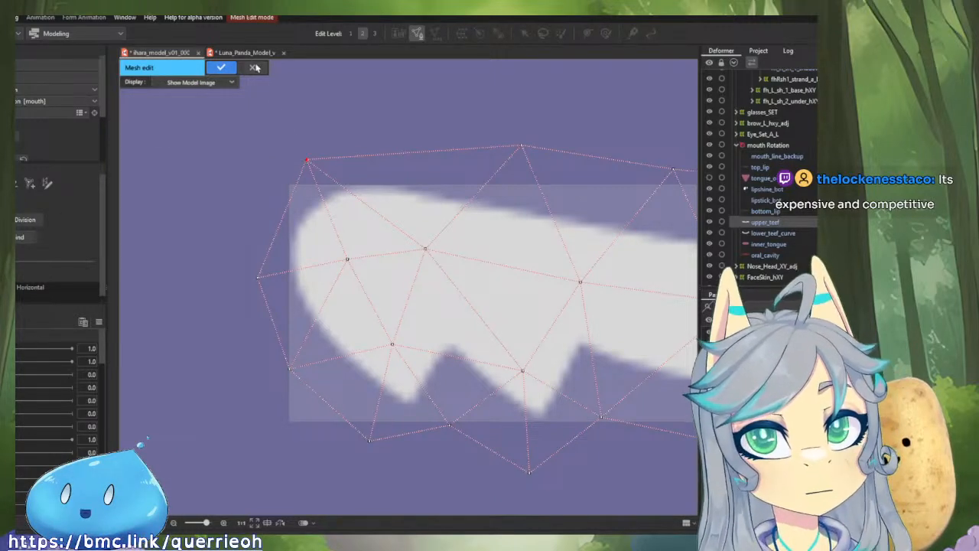
left_click_drag(254, 106, 257, 118)
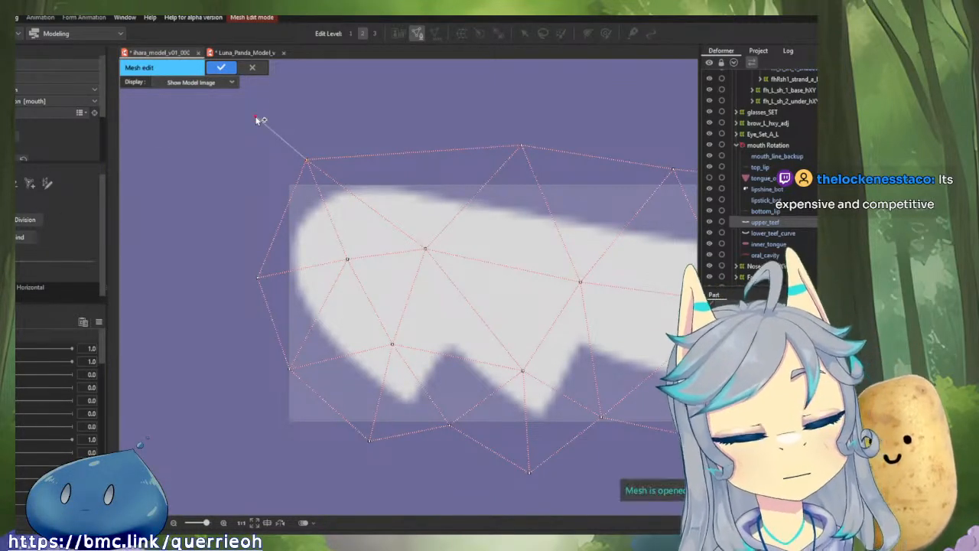
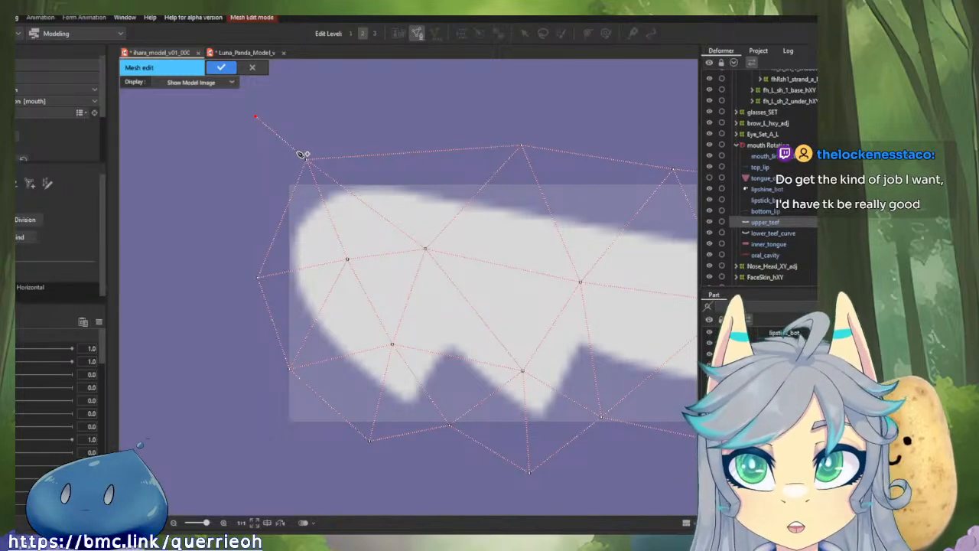
left_click(305, 155)
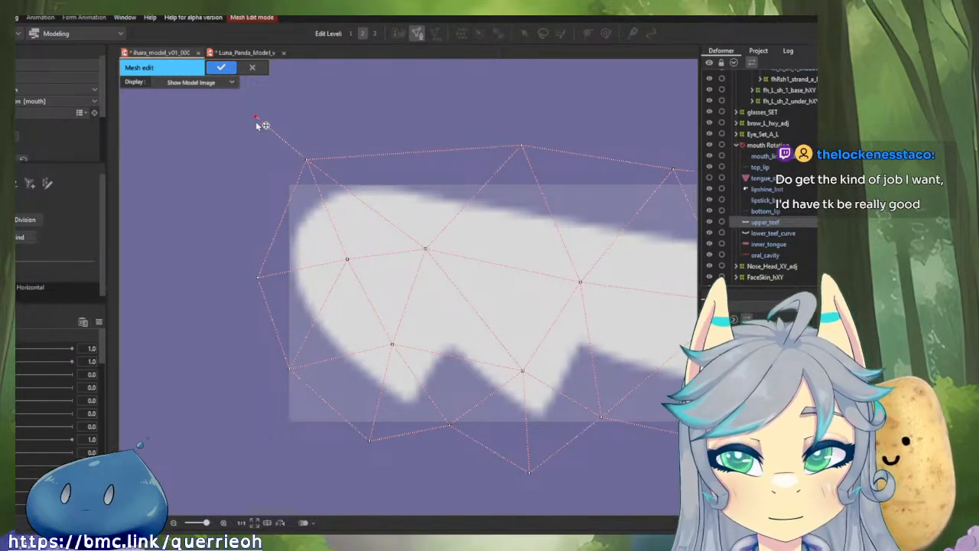
left_click_drag(256, 122, 323, 181)
left_click_drag(262, 277, 274, 282)
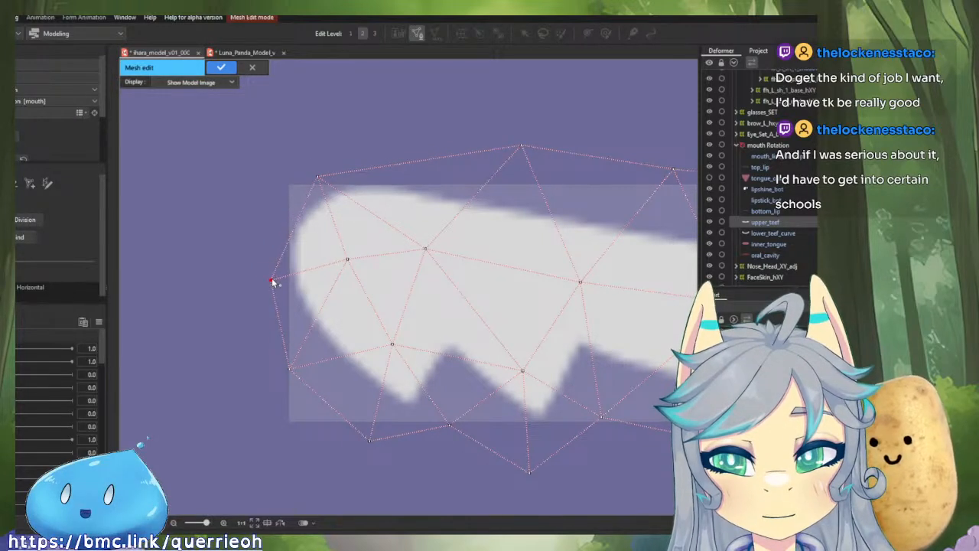
left_click_drag(318, 179, 298, 187)
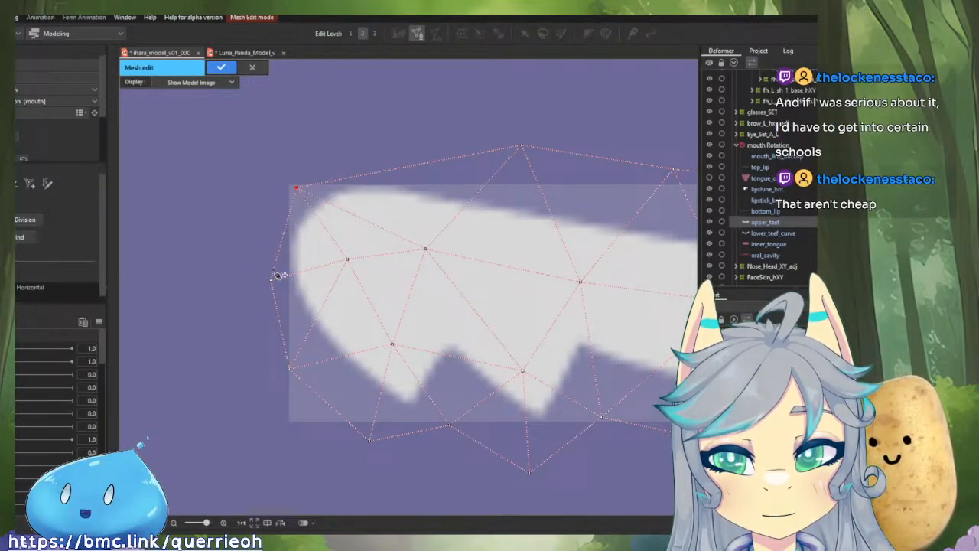
mouse_move(279, 275)
left_mouse_down()
mouse_move(278, 284)
mouse_move(297, 283)
left_mouse_up()
left_click_drag(302, 191, 288, 197)
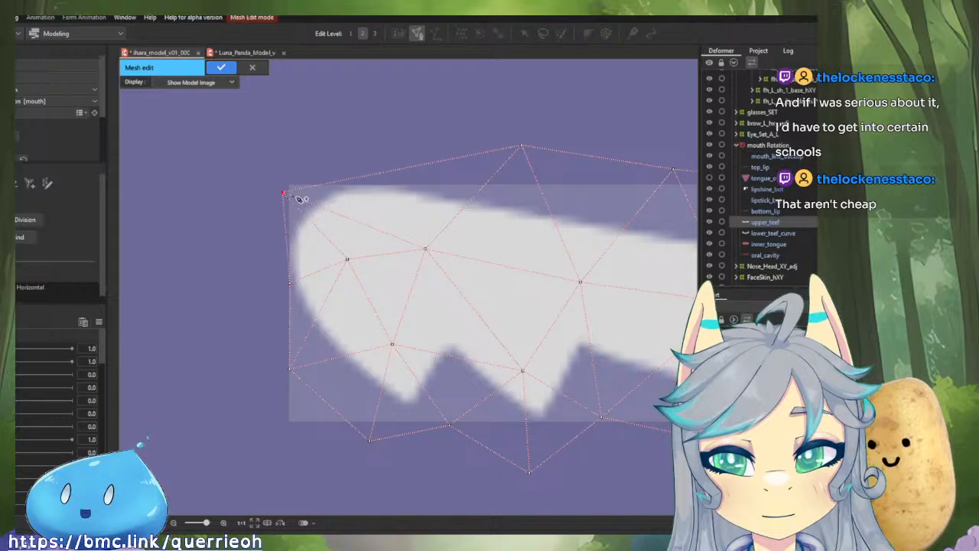
Step: Shift the next top outline vertex toward the left end of upper_teef and refit the two left-side outline vertices
left_click_drag(523, 146, 297, 248)
scroll(450, 197, "down", 2)
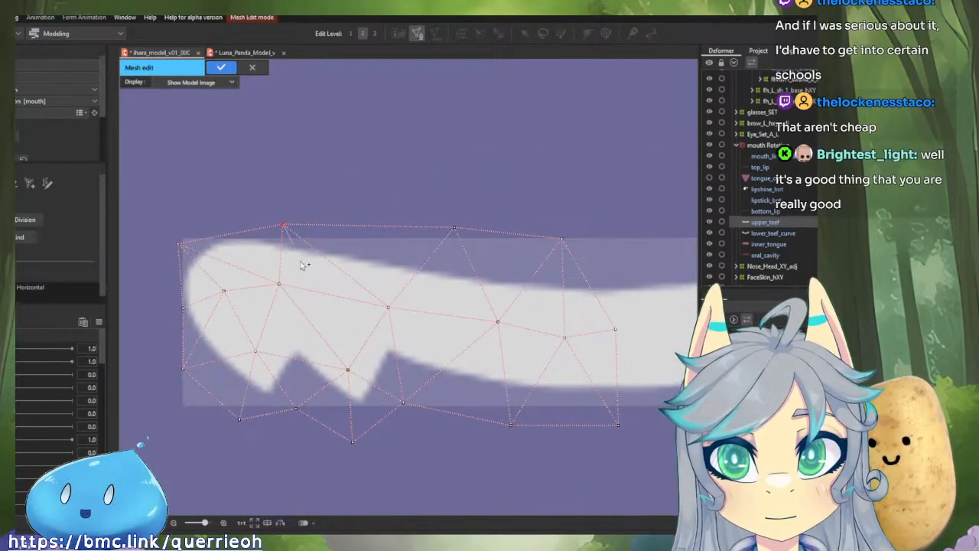
scroll(277, 321, "up", 3)
scroll(258, 357, "down", 2)
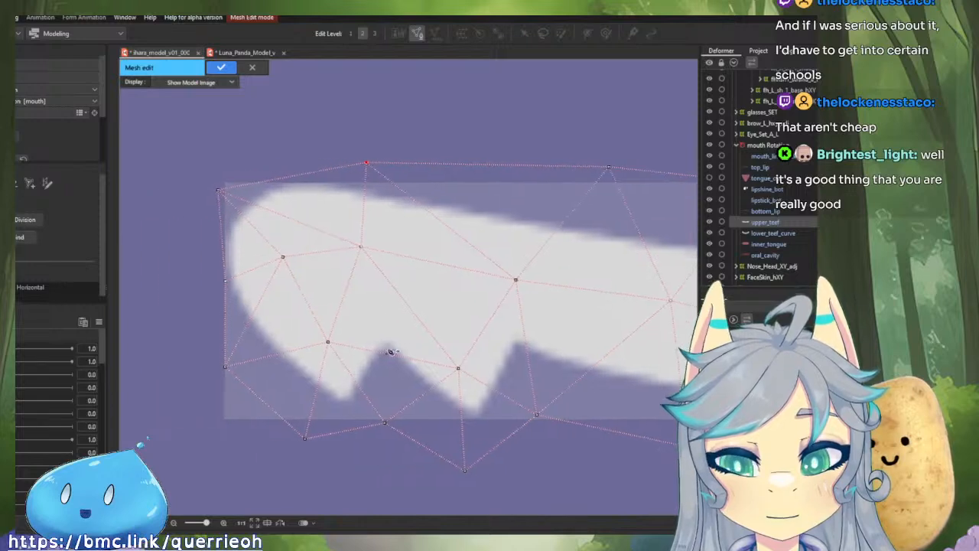
left_click_drag(226, 368, 249, 347)
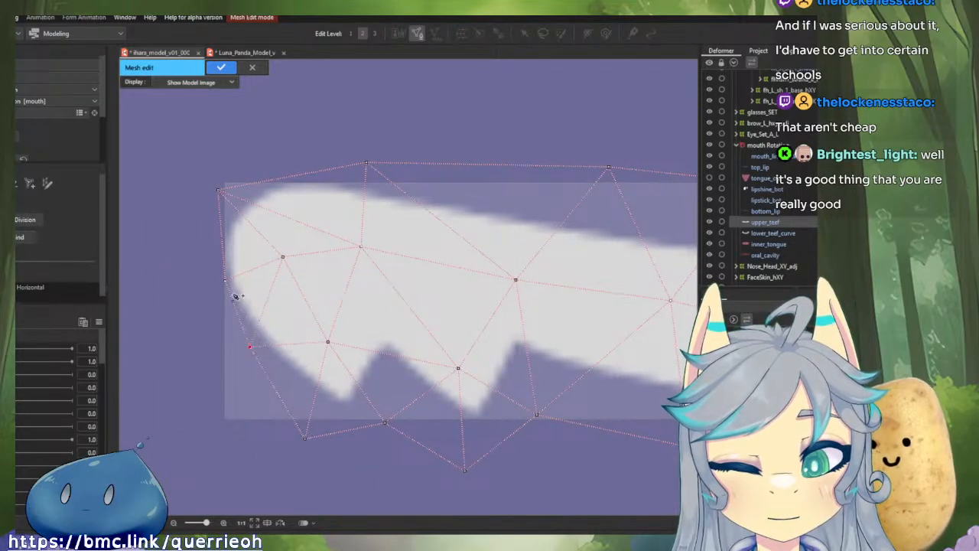
left_click_drag(227, 282, 220, 281)
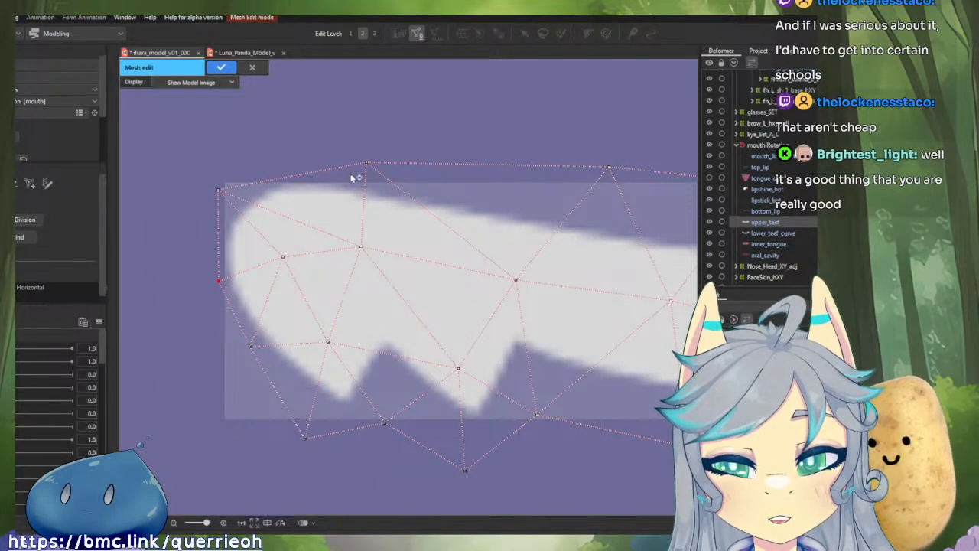
left_click_drag(367, 164, 313, 171)
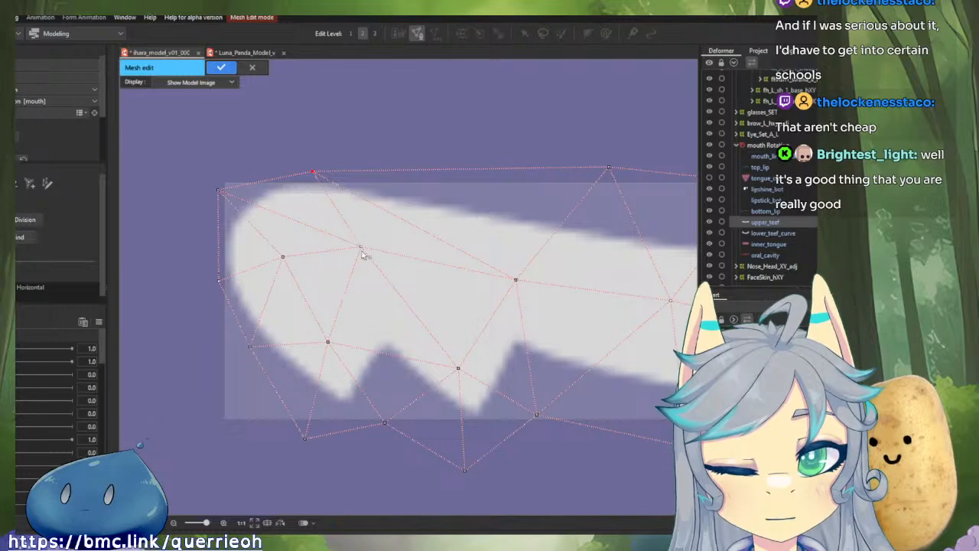
Step: Reposition the three inner vertices at the left end of upper_teef to follow the rounded contour down to the first fang
left_click_drag(361, 249, 305, 218)
left_click_drag(281, 255, 257, 265)
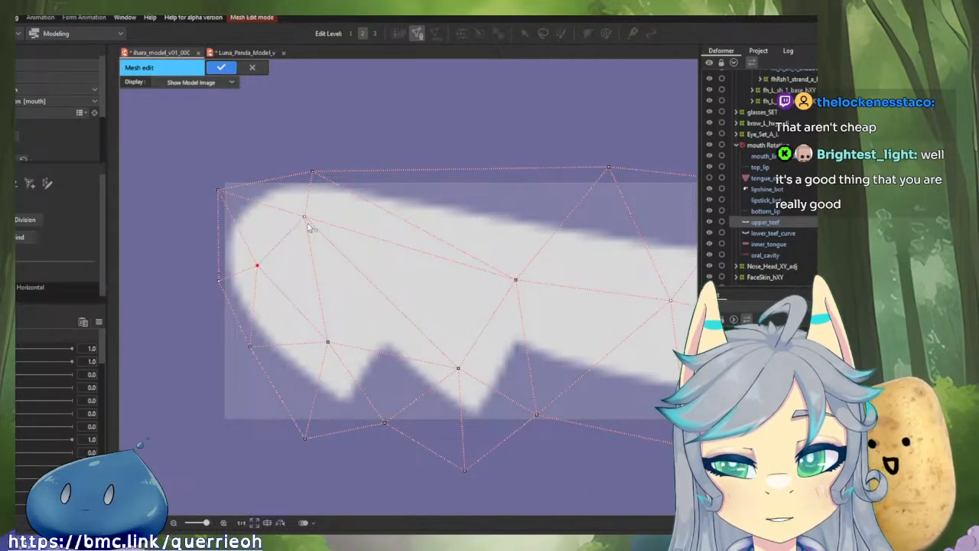
left_click_drag(306, 218, 299, 213)
left_click_drag(257, 266, 257, 287)
left_click_drag(329, 342, 337, 352)
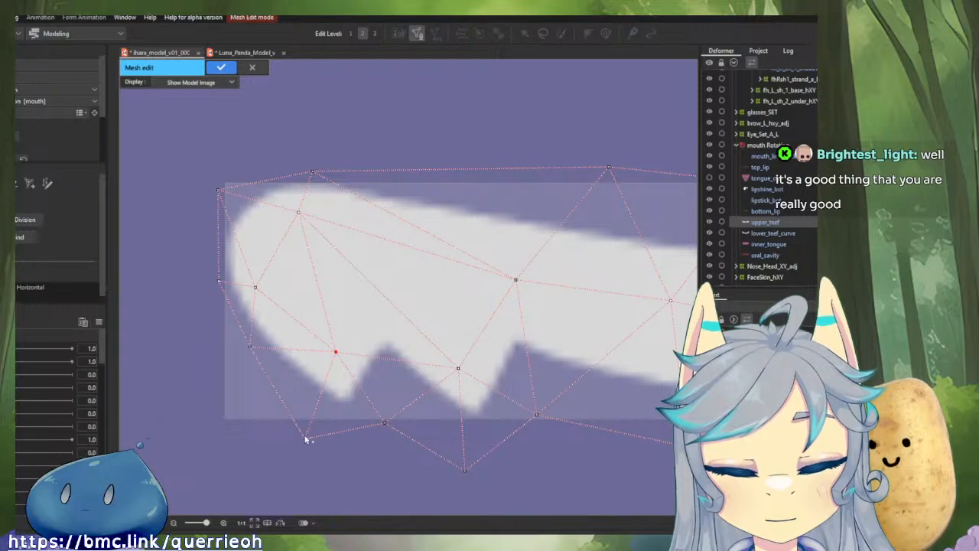
Step: Fit the lower-left outline and its neighbouring inner vertices closely along the outer edge of the first fang
left_click_drag(306, 438, 324, 412)
left_click_drag(251, 346, 265, 353)
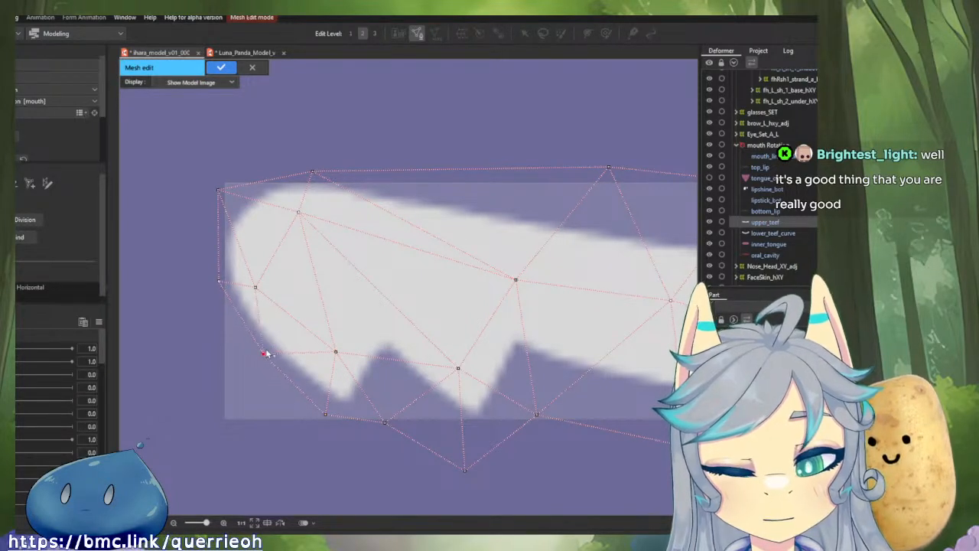
left_click_drag(259, 288, 261, 295)
left_click_drag(335, 352, 318, 345)
left_click_drag(325, 412, 318, 402)
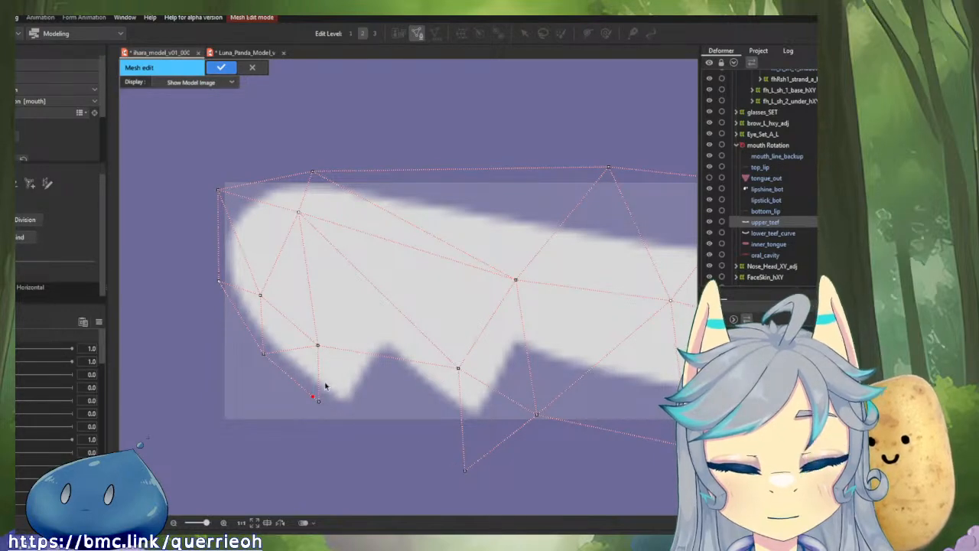
Step: Rebuild the outline around the first fang's tip and into the notch beside it, deleting the second fang's inner vertex
left_click(318, 345)
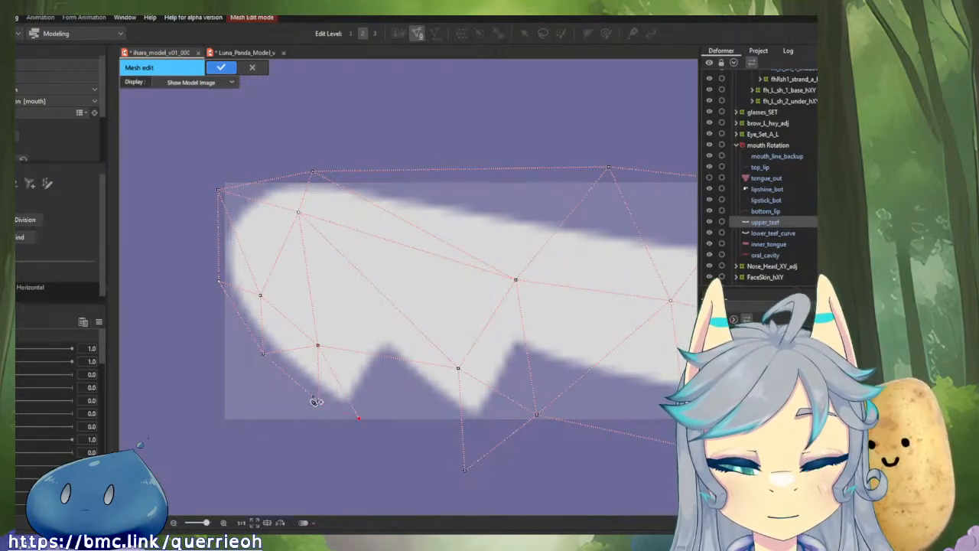
left_click(316, 400)
left_click_drag(359, 419, 355, 429)
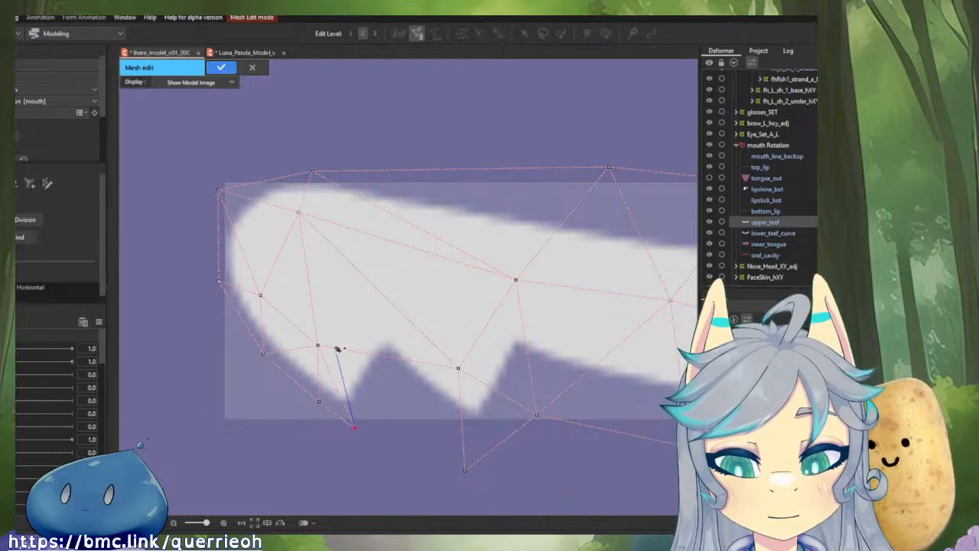
left_click(459, 370, "alt")
left_click(357, 426)
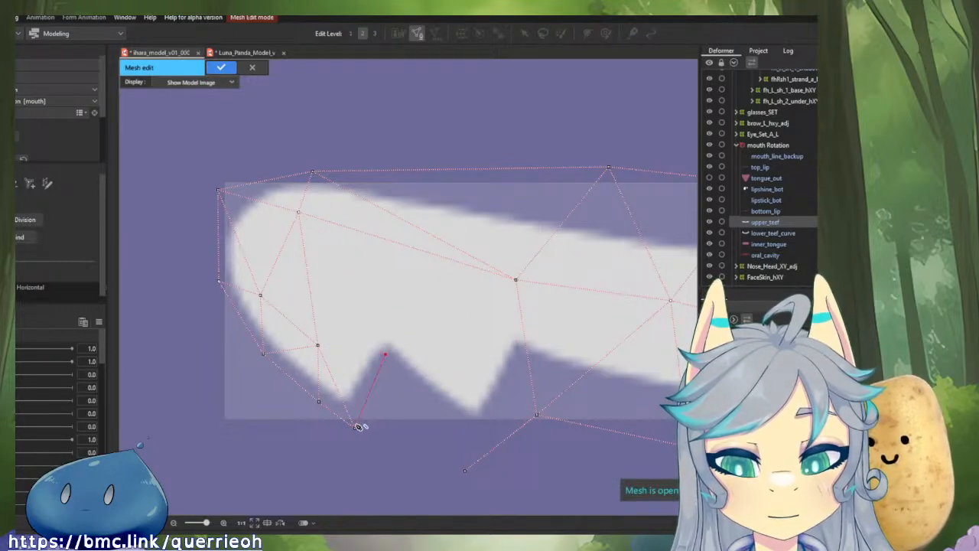
left_click(387, 355)
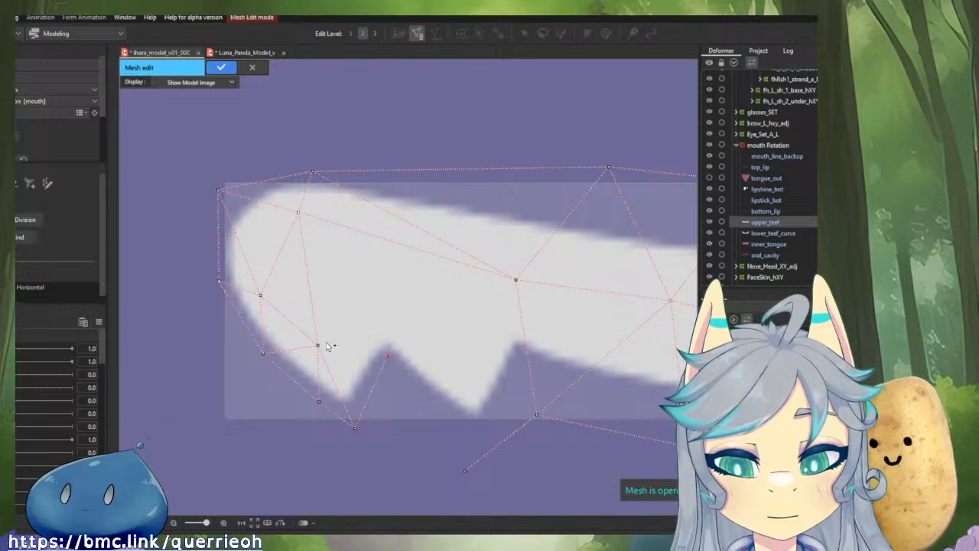
Step: Add inner vertices above the notch and along the upper edge, delete the old one above the second fang, and connect the upper edge
left_click(318, 344)
left_click(374, 296)
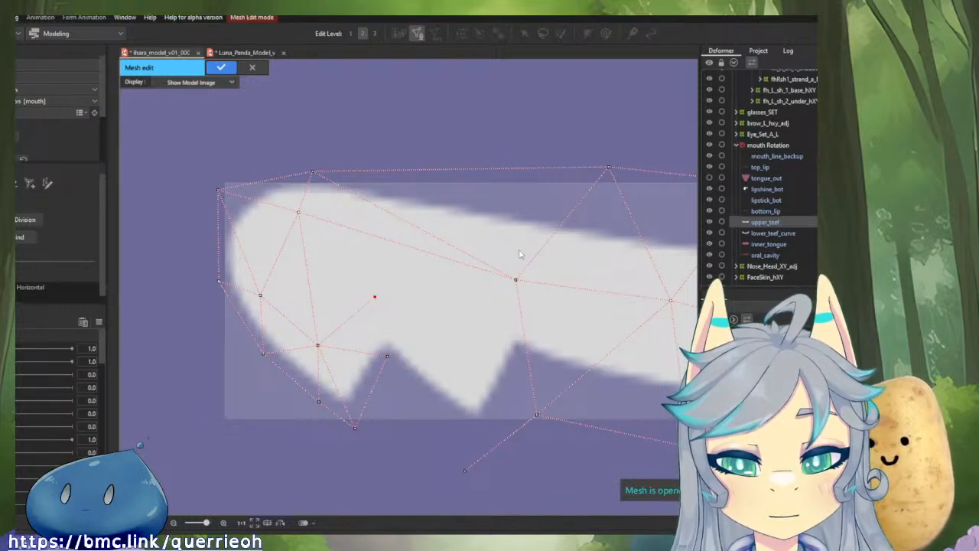
left_click(517, 280, "alt")
left_click(399, 206)
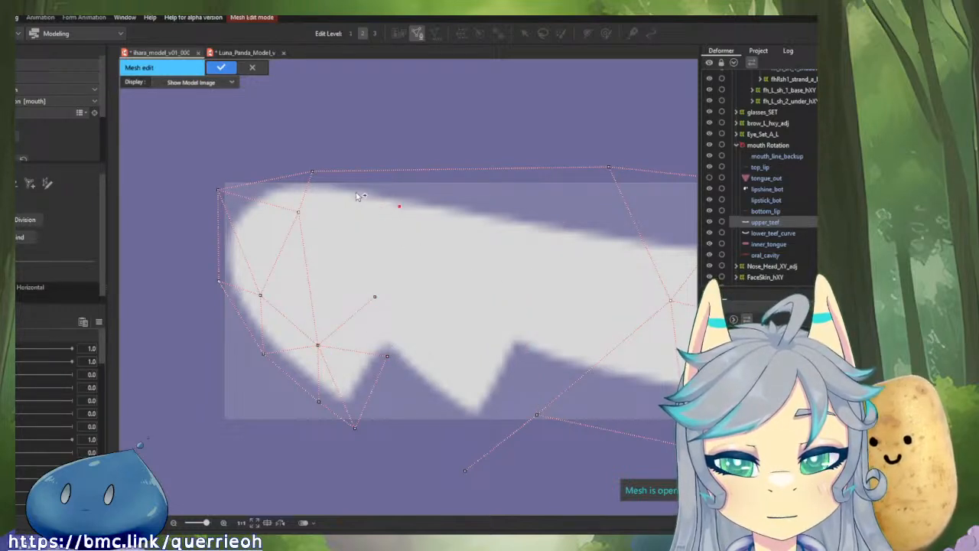
left_click(298, 211)
left_click(316, 171)
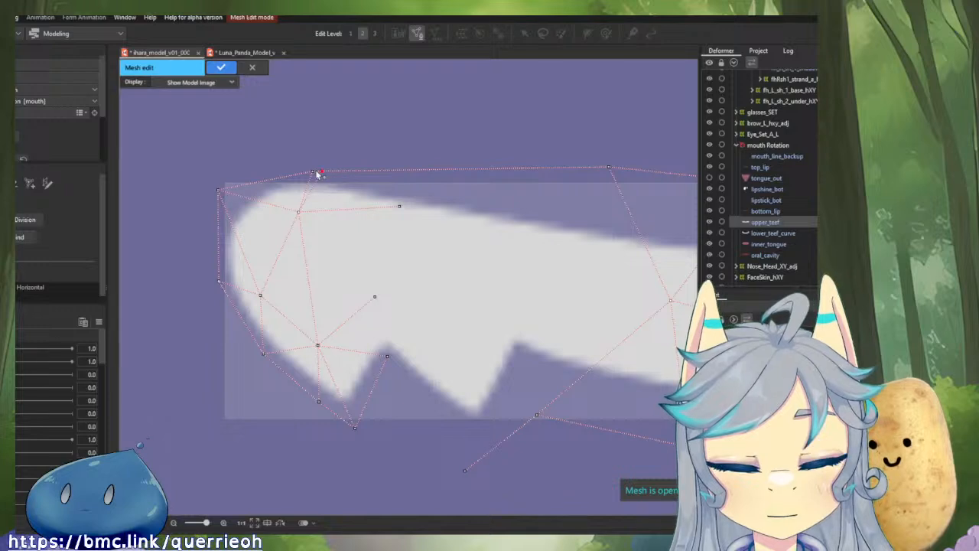
left_click(315, 172)
left_click(398, 206)
Step: Extend the upper inner row toward the centre with a new vertex and connect it to a new top outline vertex
left_click_drag(426, 220, 334, 239)
left_click_drag(408, 184, 415, 211)
left_click(471, 257)
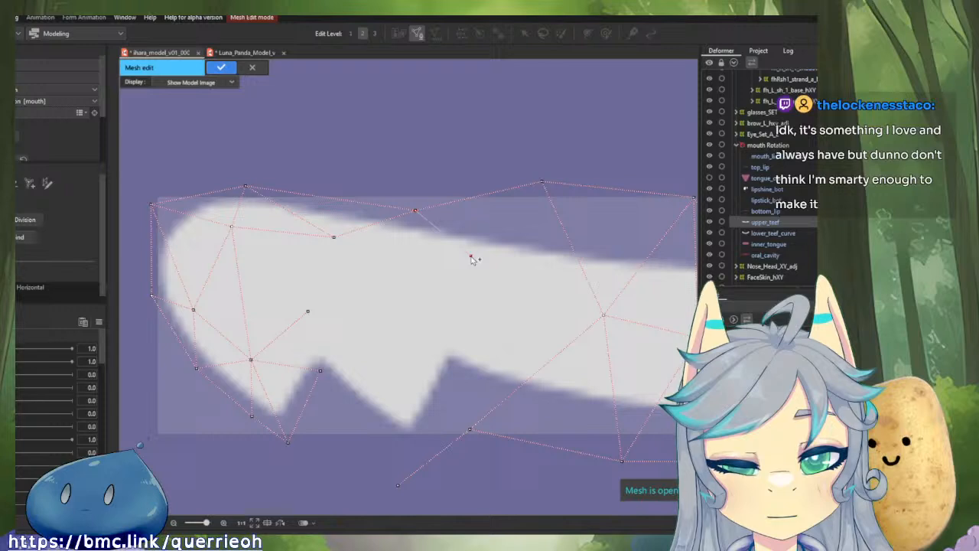
left_click(334, 237)
left_click_drag(454, 258, 362, 259)
left_click(378, 257)
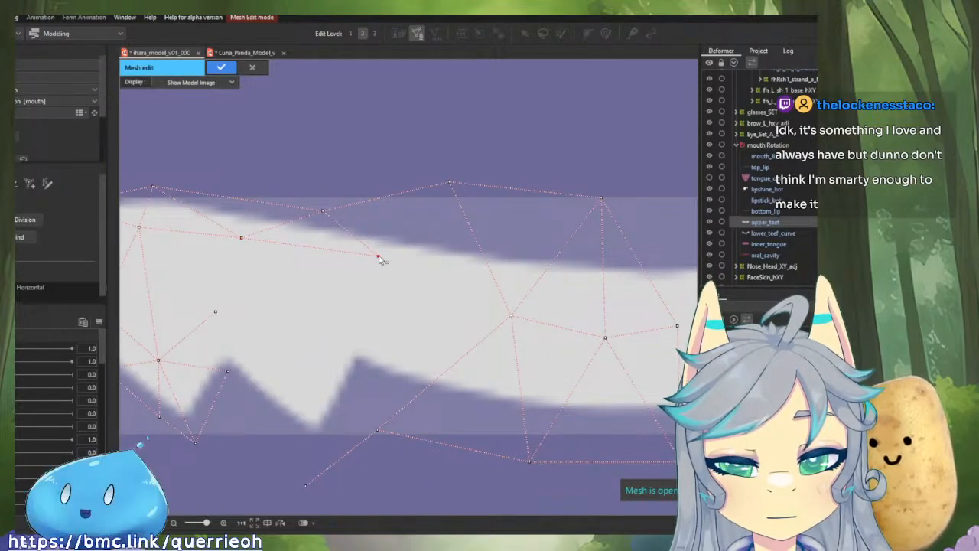
left_click(323, 211)
Step: Level the top outline vertices above the second fang and align the inner vertex below them with the tooth edge
left_click_drag(327, 212, 329, 190)
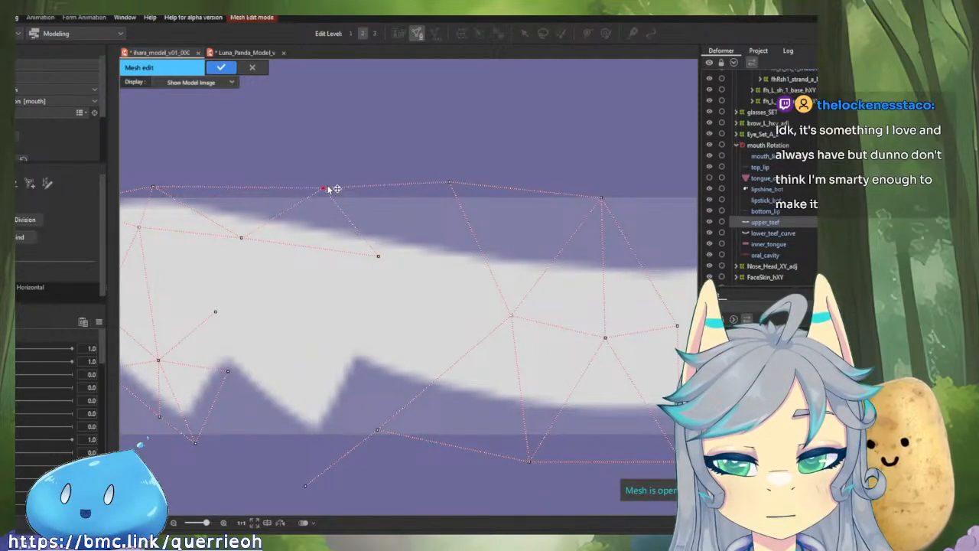
left_click_drag(379, 257, 379, 253)
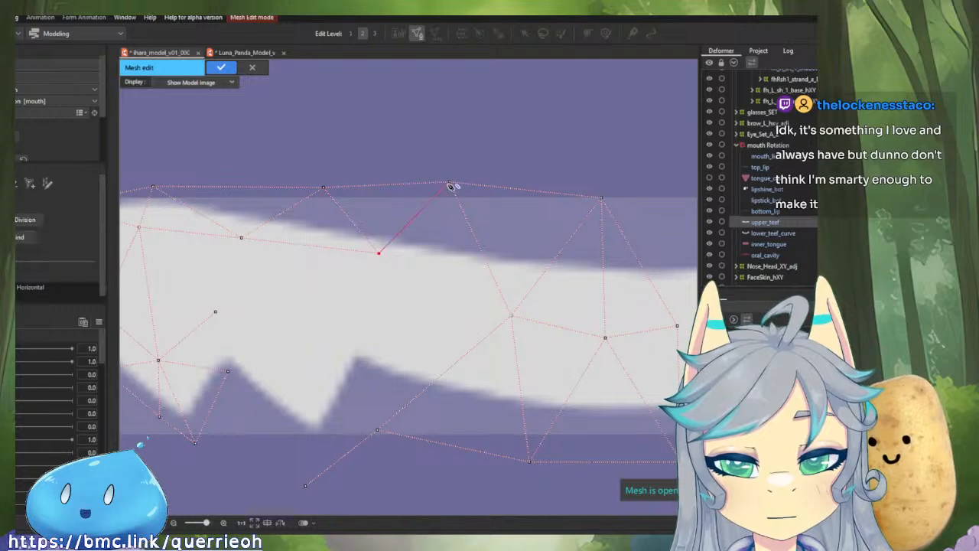
left_click_drag(450, 182, 450, 201)
left_click_drag(323, 188, 322, 198)
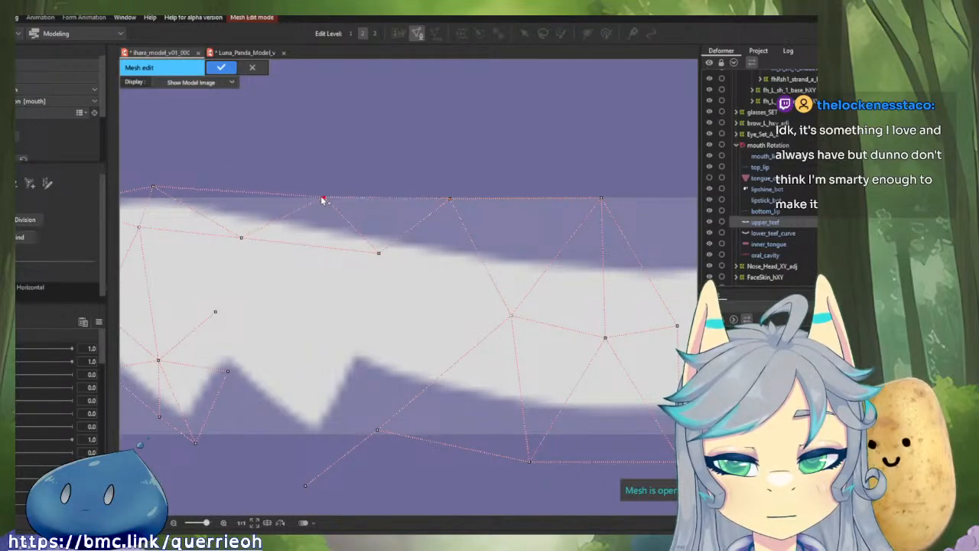
left_click_drag(448, 200, 452, 201)
left_click(378, 254)
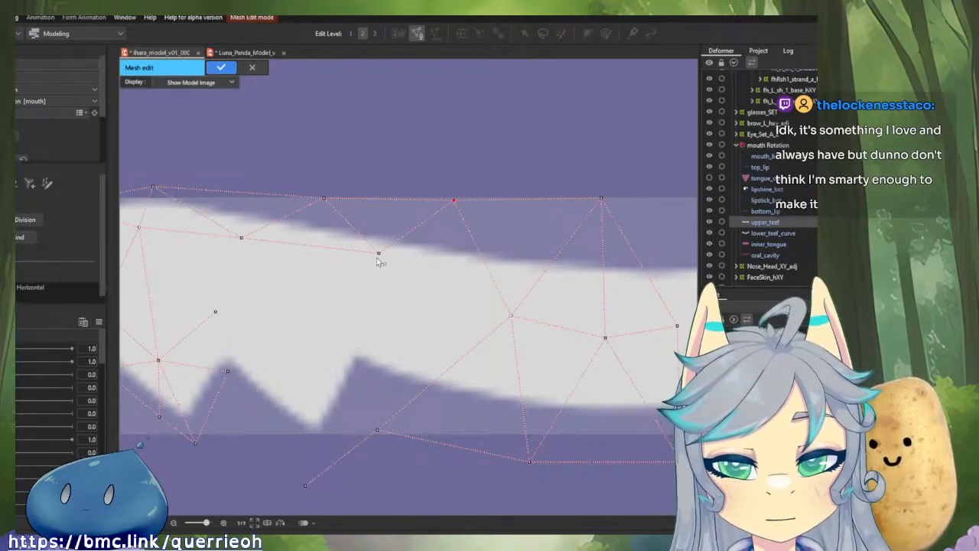
Step: Raise the two inner vertices near the centre to the upper tooth edge and link the inner row to the top outline
left_click_drag(512, 316, 481, 271)
left_click_drag(454, 201, 336, 220)
left_click_drag(464, 332, 477, 273)
left_click(461, 190)
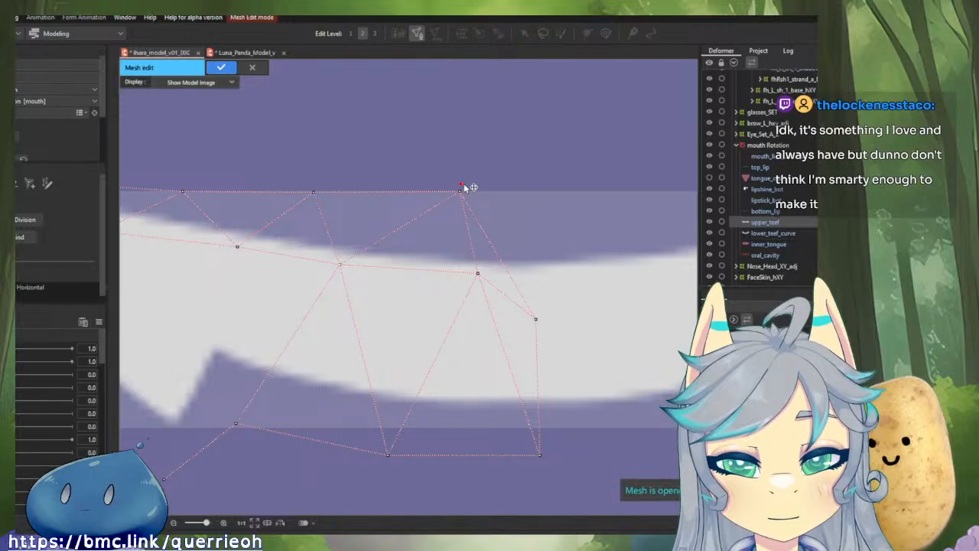
Step: Check the overall upper_teef mesh and nudge the upper-row inner vertex above the second fang's right notch slightly down
scroll(488, 207, "down", 5)
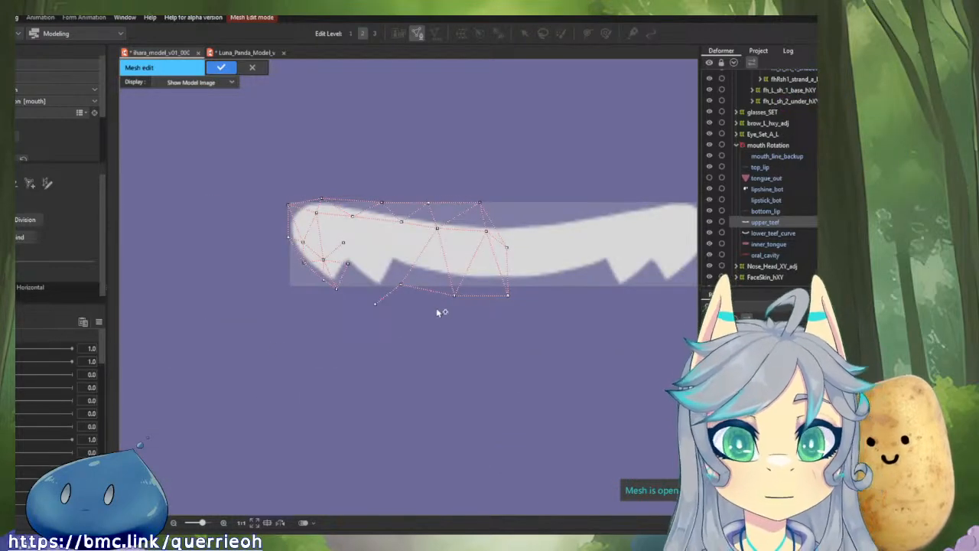
left_click_drag(298, 319, 307, 350)
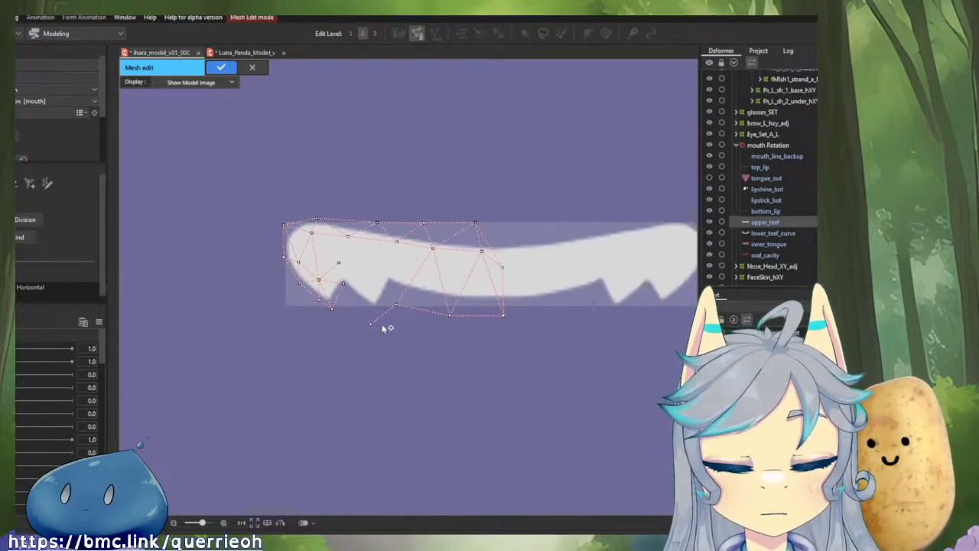
left_click_drag(473, 267, 402, 267)
scroll(402, 267, "up", 3)
scroll(332, 270, "down", 1)
scroll(500, 273, "up", 2)
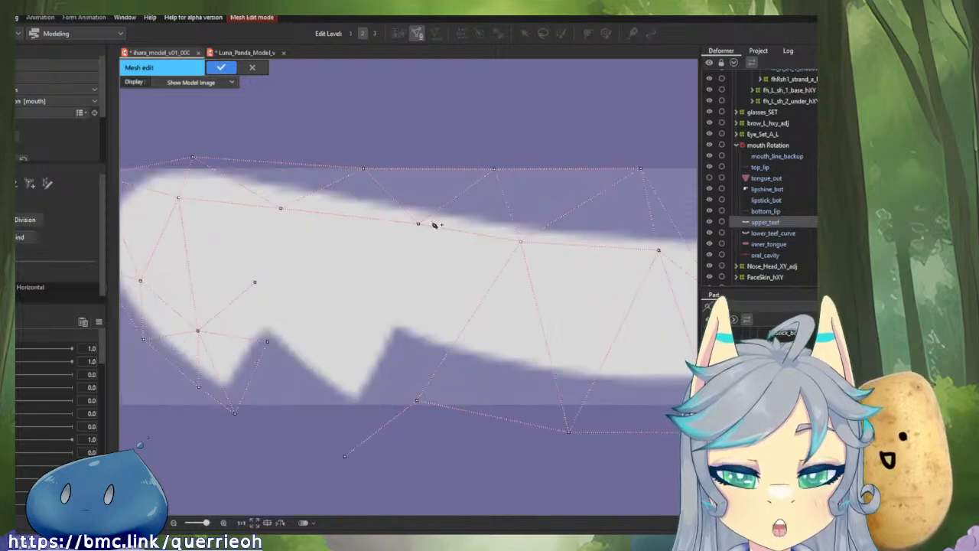
left_click_drag(418, 224, 415, 226)
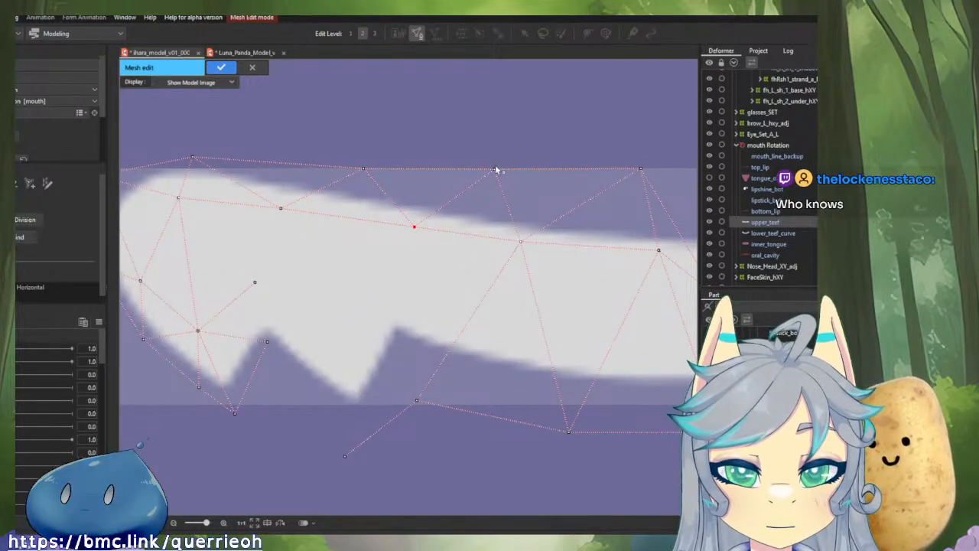
Step: Nudge the top outline vertex and add an inner vertex above the second fang, linking it and the first fang's inner vertex to the upper row
left_click_drag(494, 169, 499, 171)
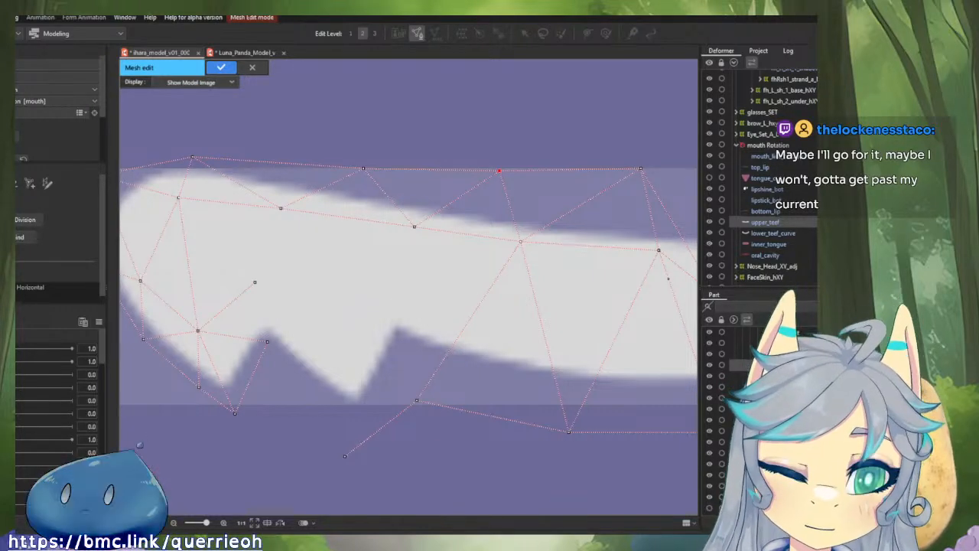
left_click(415, 228)
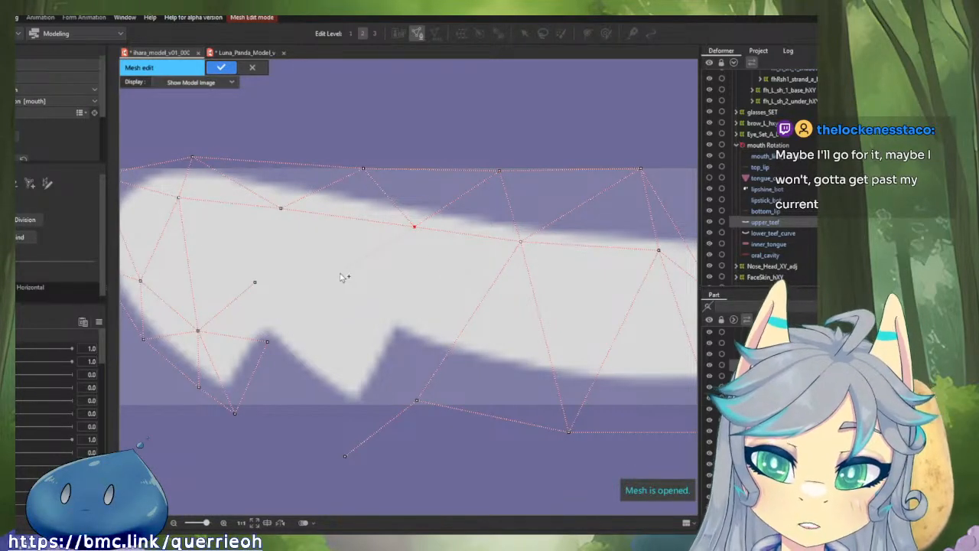
left_click(339, 273)
left_click(256, 283)
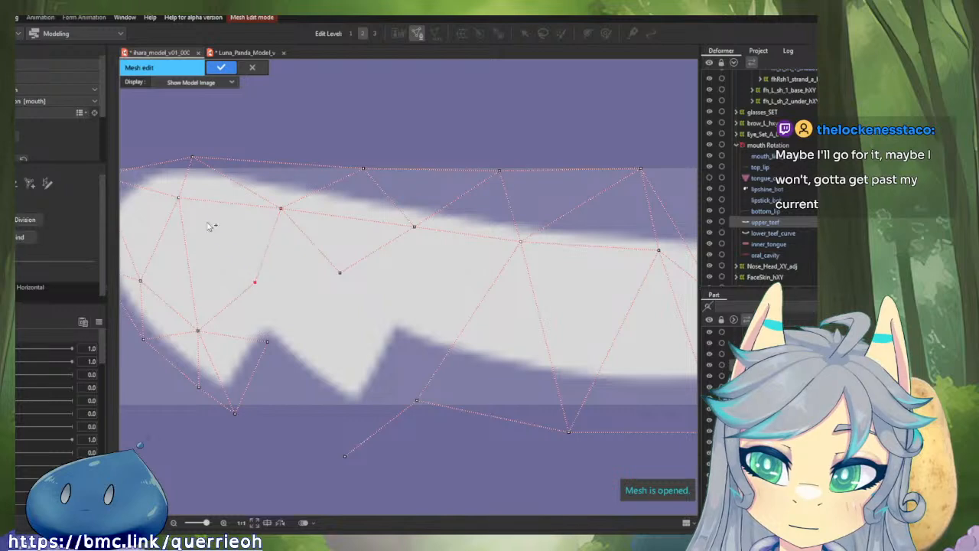
left_click(179, 199)
left_click(256, 283)
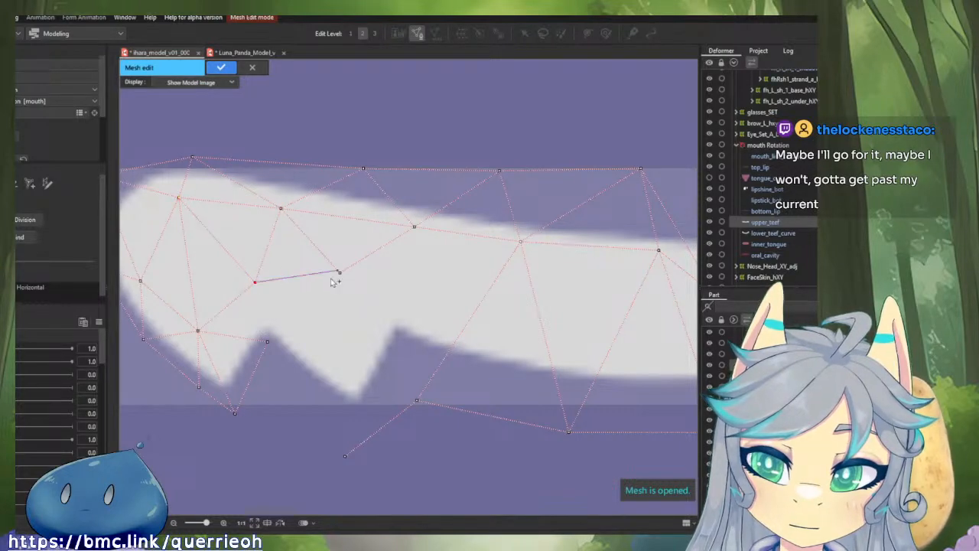
Step: Extend the middle inner row with two new vertices toward the centre and connect it to the centre-line vertex
scroll(391, 280, "down", 3)
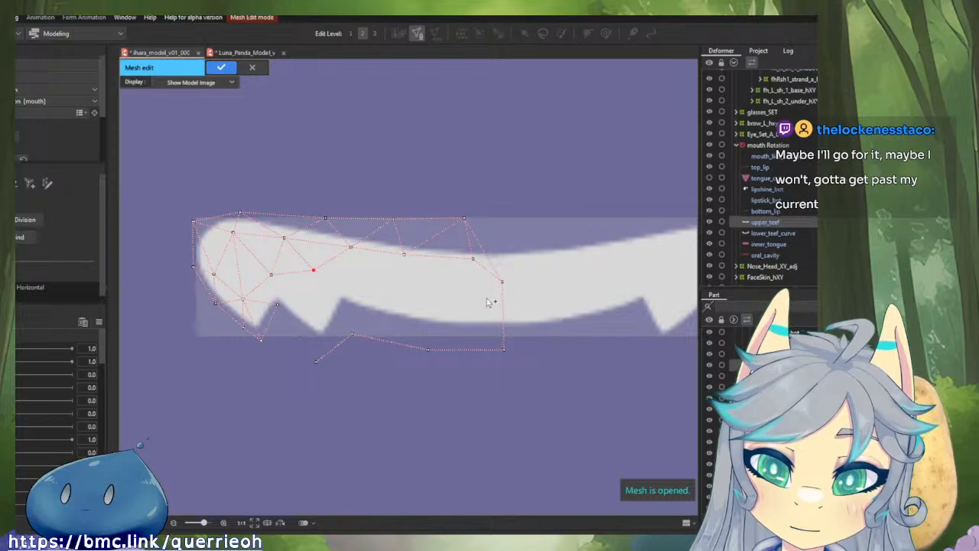
left_click(378, 279)
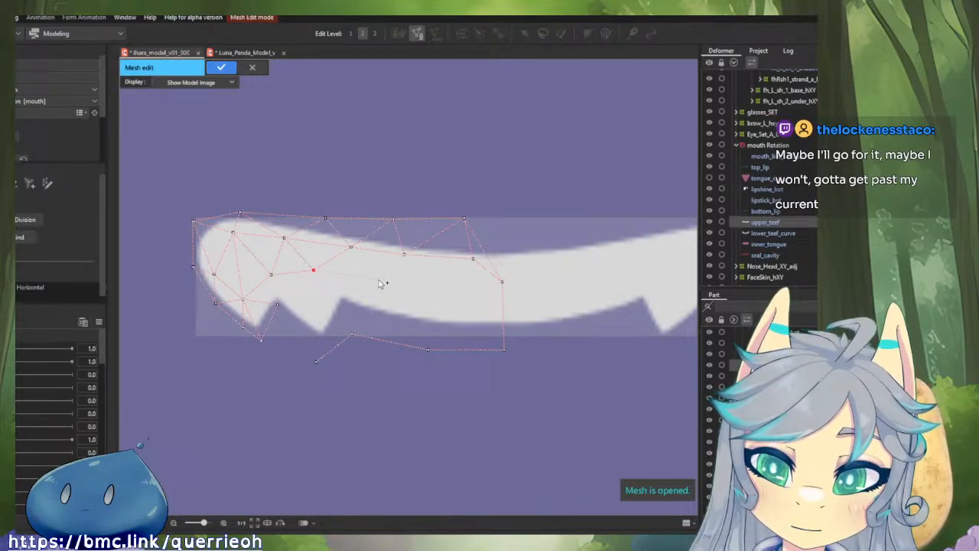
left_click(441, 283)
left_click(502, 281)
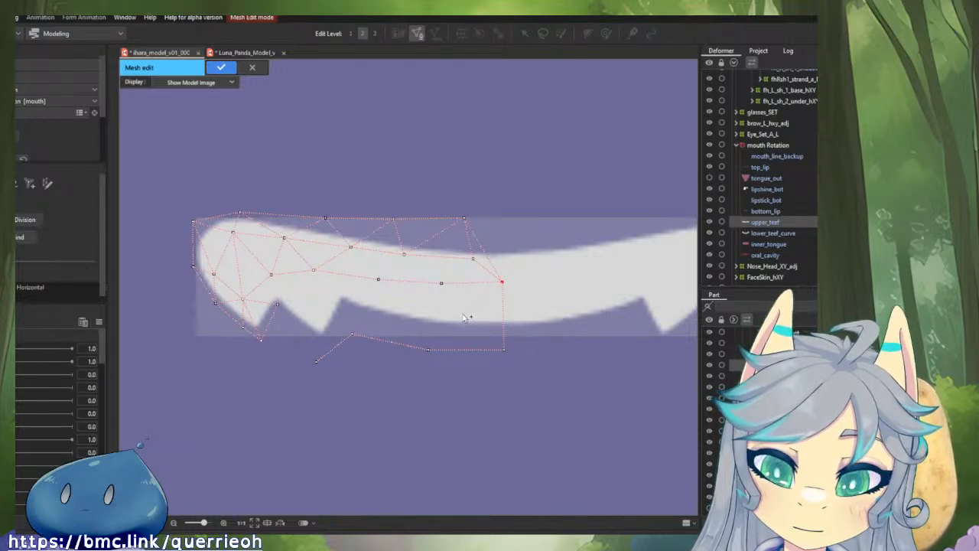
Step: Add a lower inner vertex near the centre, link it to its neighbours, and raise the bottom outline vertices closer to the tooth edge
left_click(469, 312)
left_click_drag(504, 348, 504, 332)
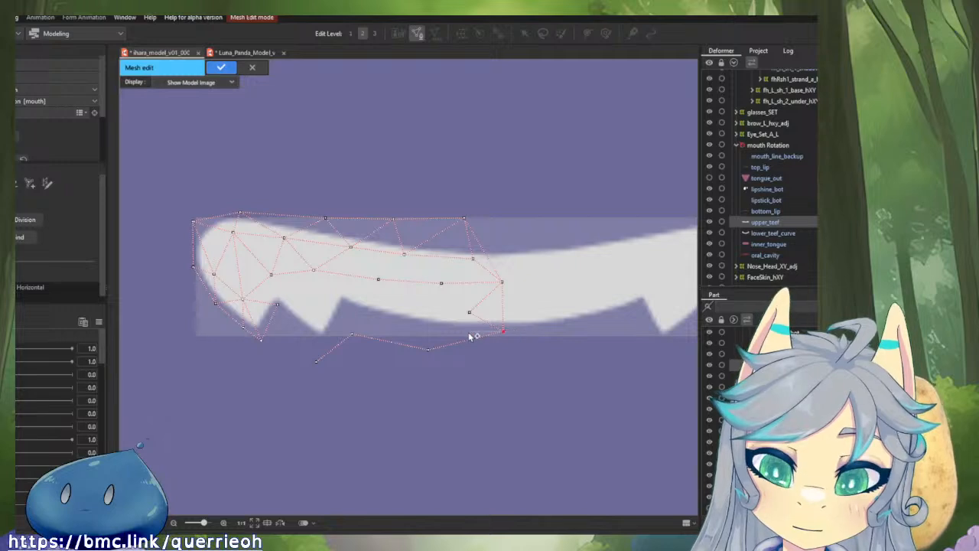
left_click(428, 349)
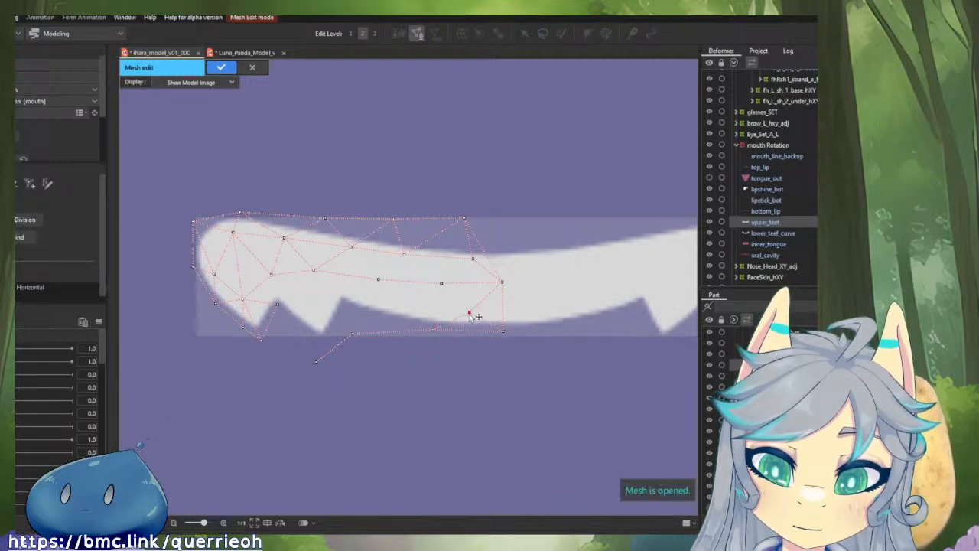
left_click(441, 283)
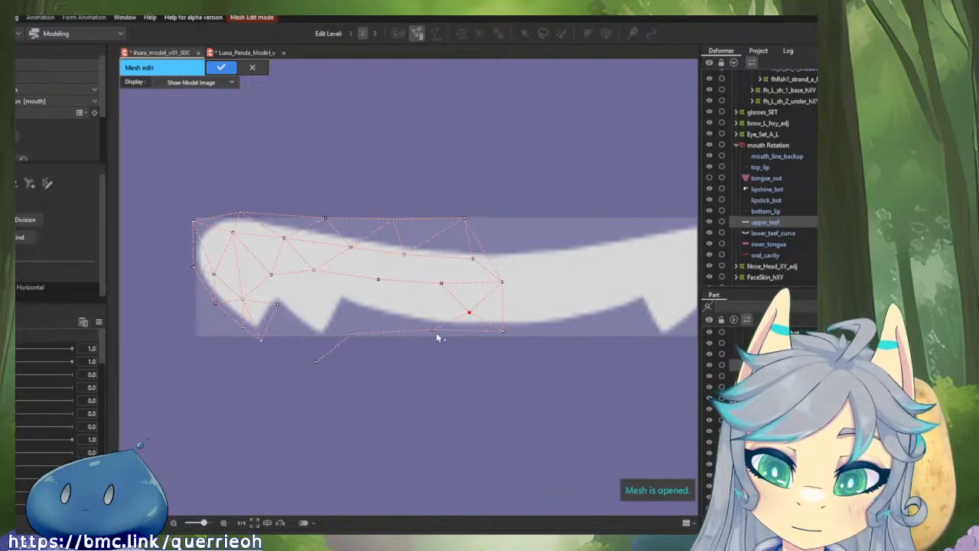
left_click_drag(434, 330, 434, 335)
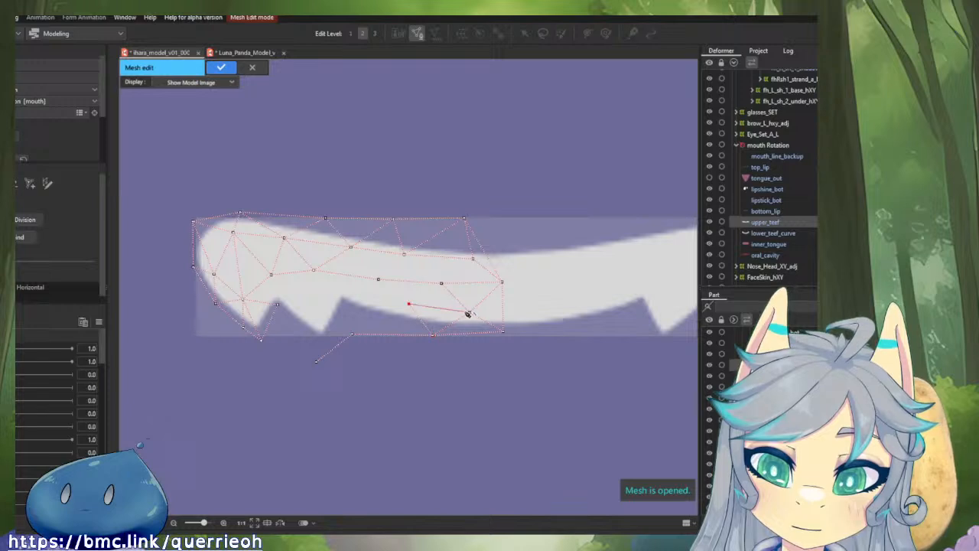
Step: Continue the lower inner row with two new vertices toward the second fang and triangulate it with the rows above
left_click(408, 304)
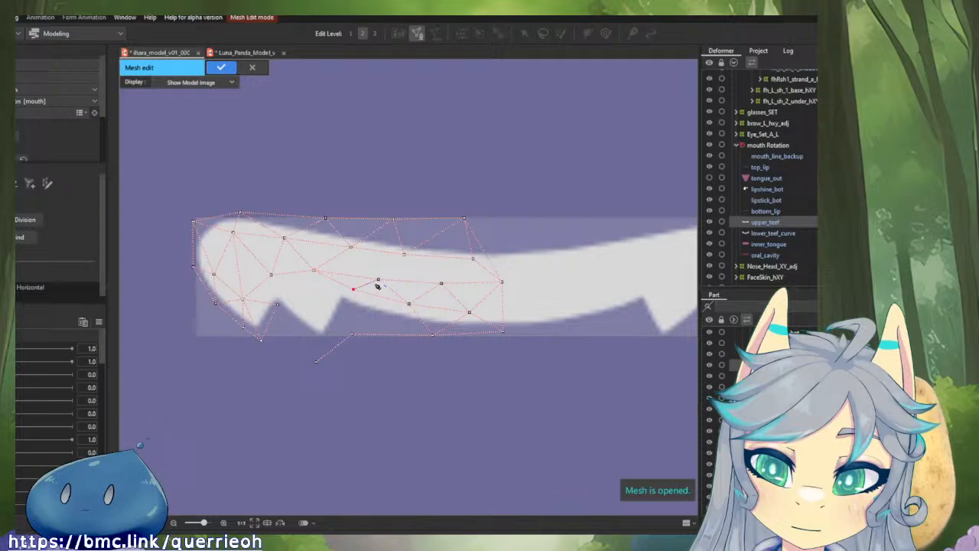
left_click(403, 254)
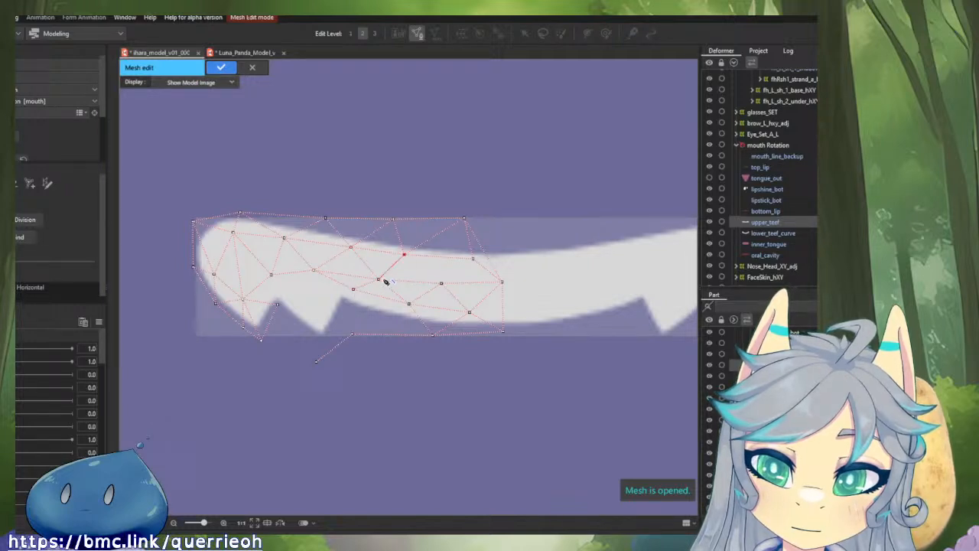
left_click(408, 305)
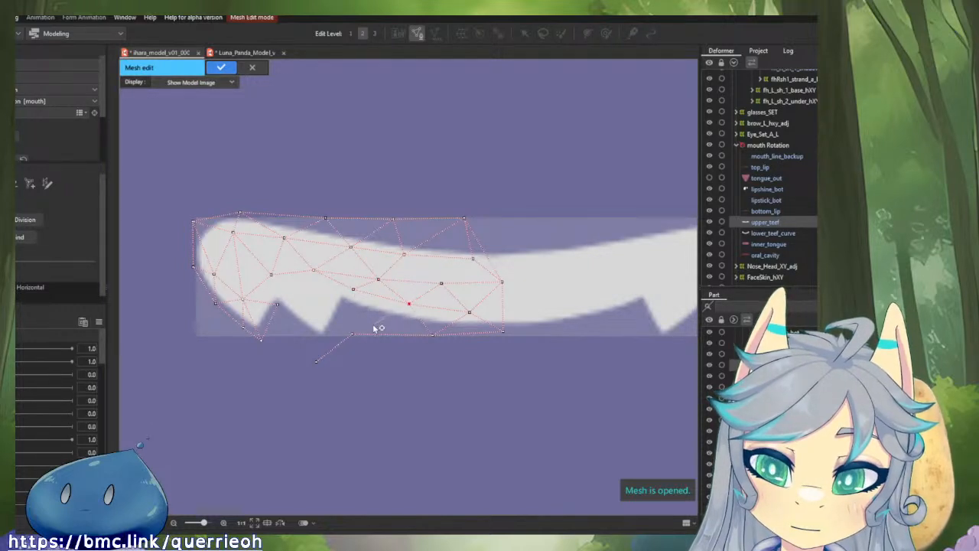
Step: Pull the two loose bottom outline vertices up to the second fang's right notch and link them to the inner vertices above
scroll(374, 329, "up", 3)
left_click_drag(334, 342, 371, 309)
left_click(335, 253)
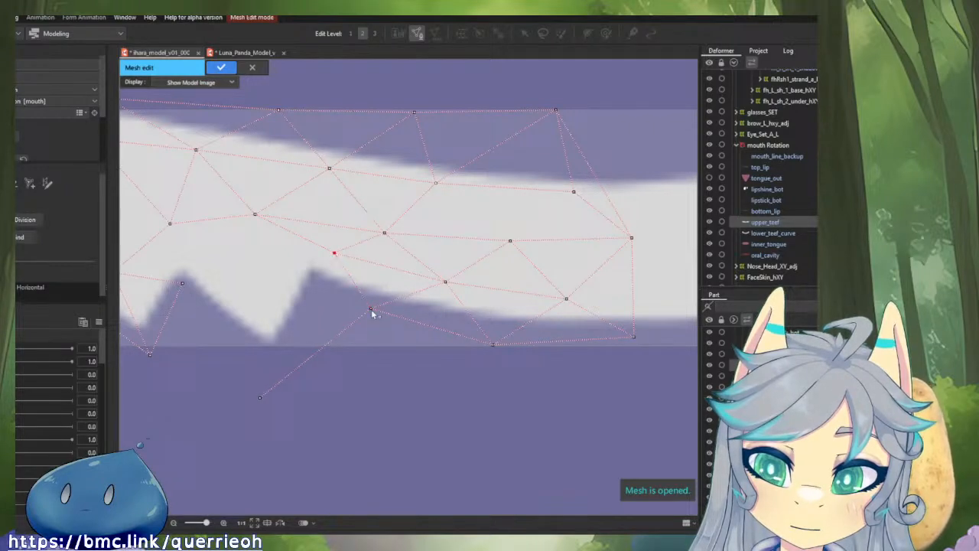
left_click_drag(261, 397, 314, 282)
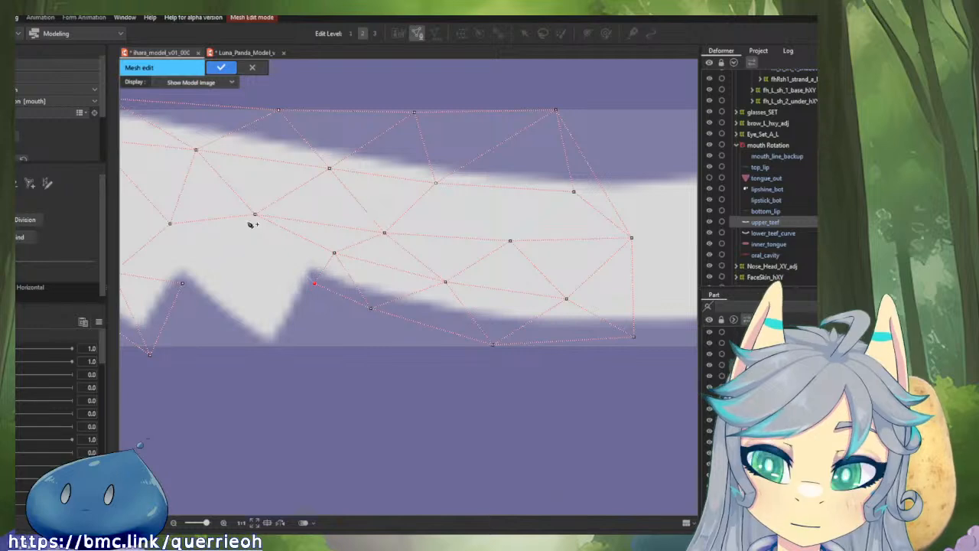
left_click(254, 215)
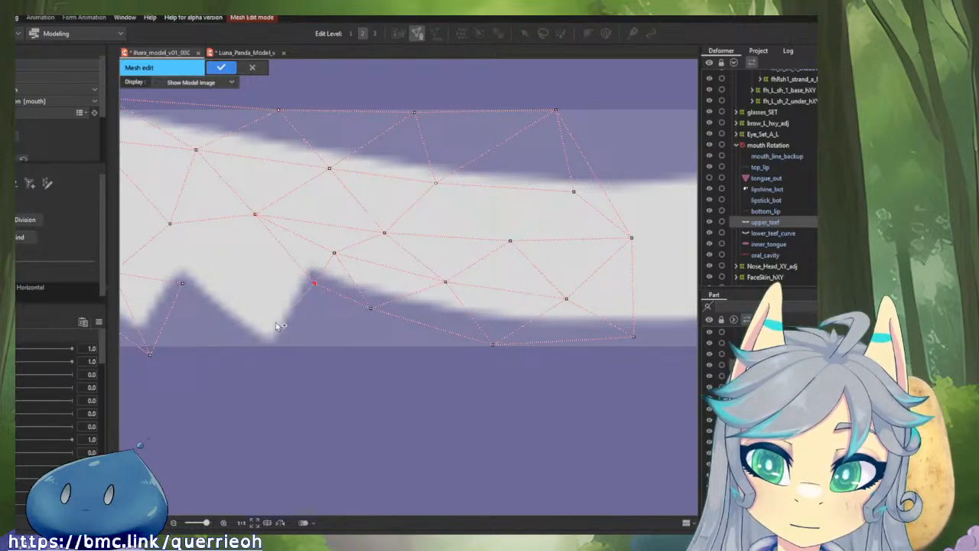
Step: Outline the second fang with a tip vertex and a left-edge vertex, and connect them to a new vertex inside the fang
left_click(280, 359)
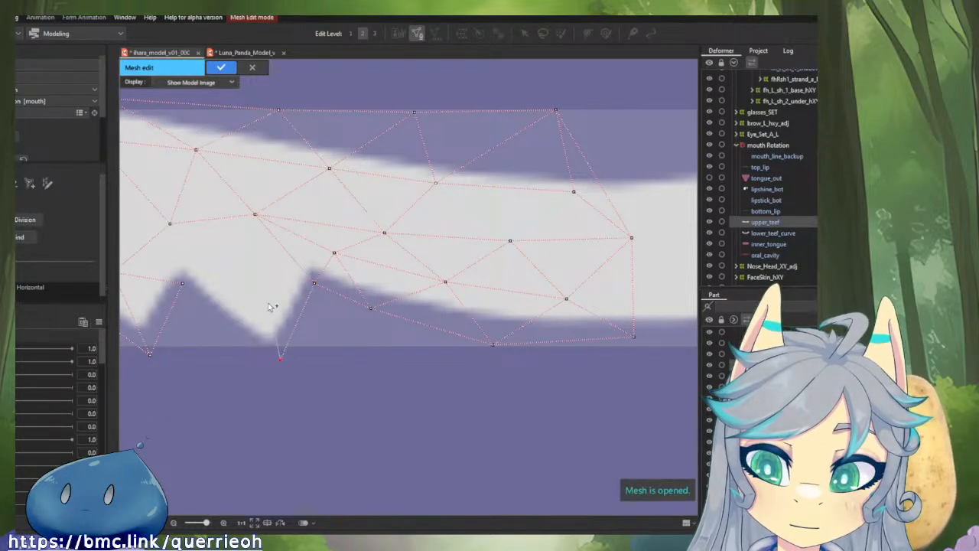
left_click(255, 215)
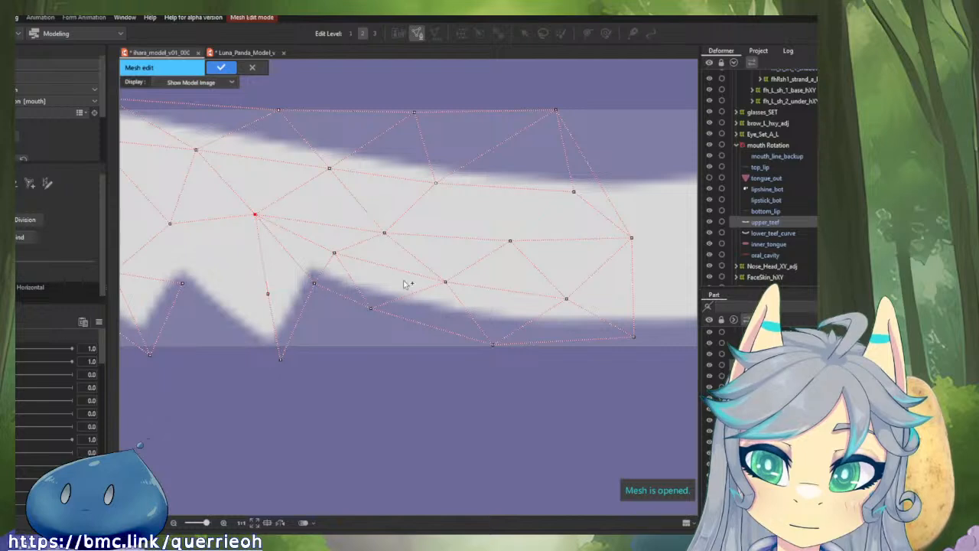
left_click_drag(404, 281, 526, 299)
left_click(435, 302)
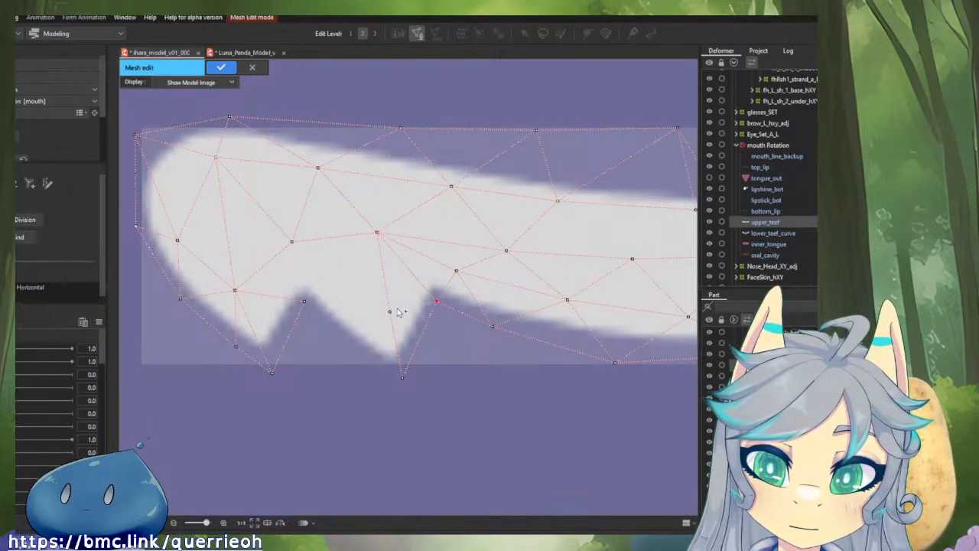
left_click(390, 312)
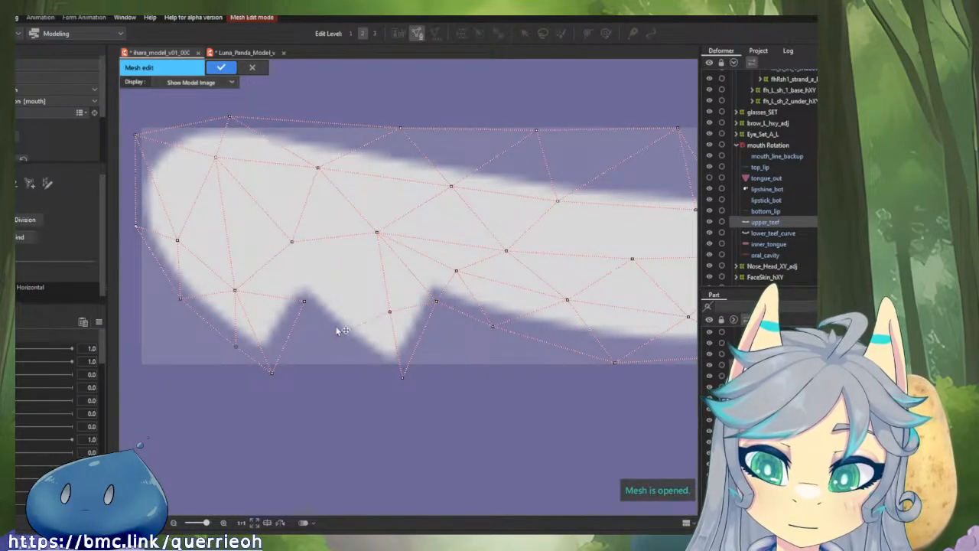
left_click(403, 381)
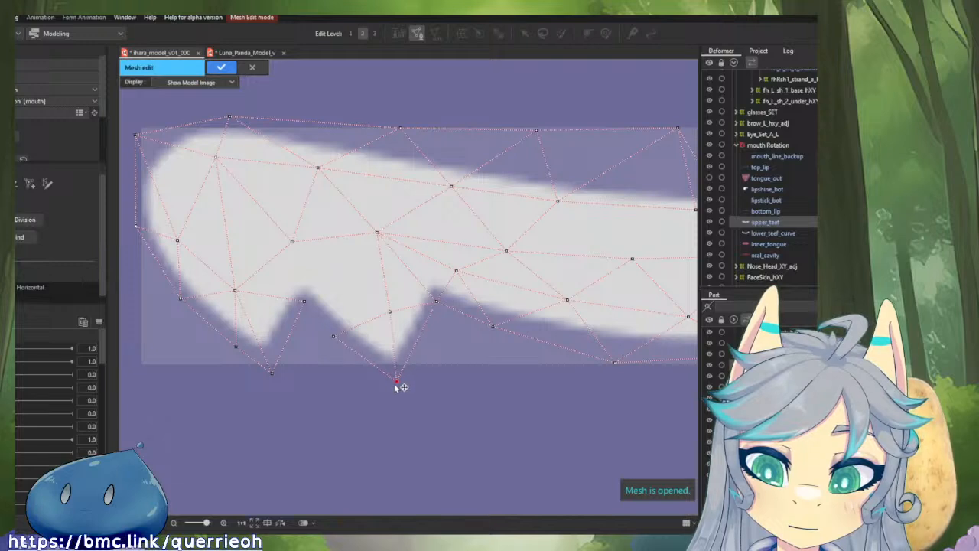
left_click(335, 341)
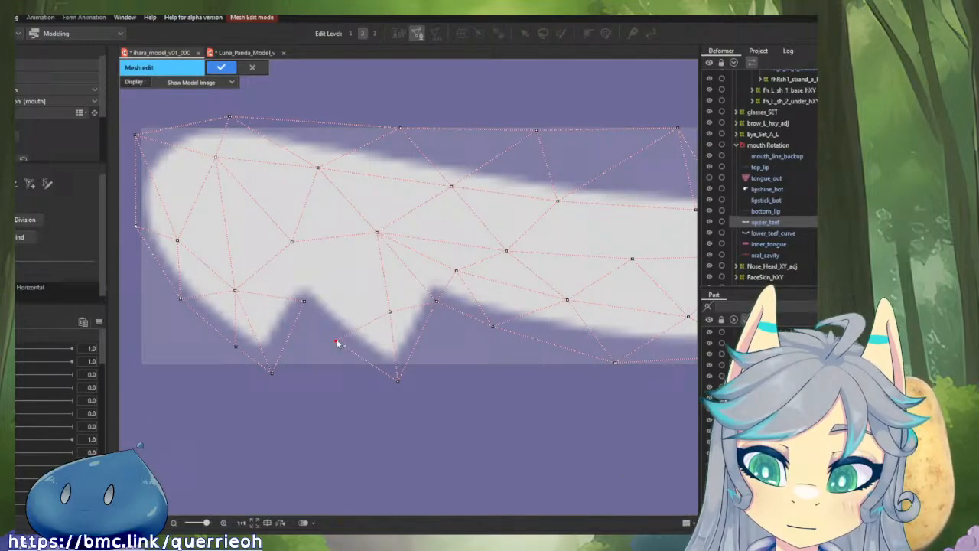
Step: Add an inner vertex between the fangs and link it with the surrounding vertices and the notch to close the outline
left_click(335, 267)
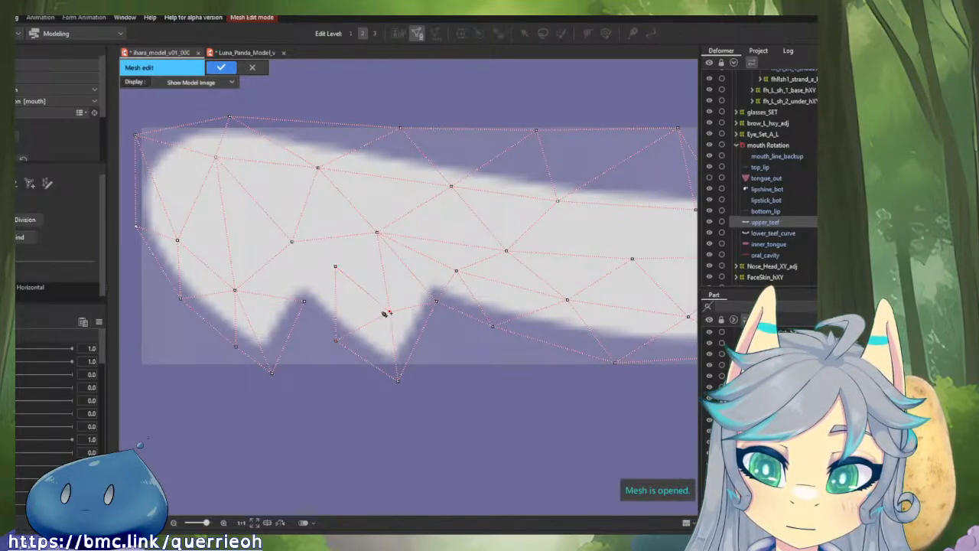
left_click(378, 233)
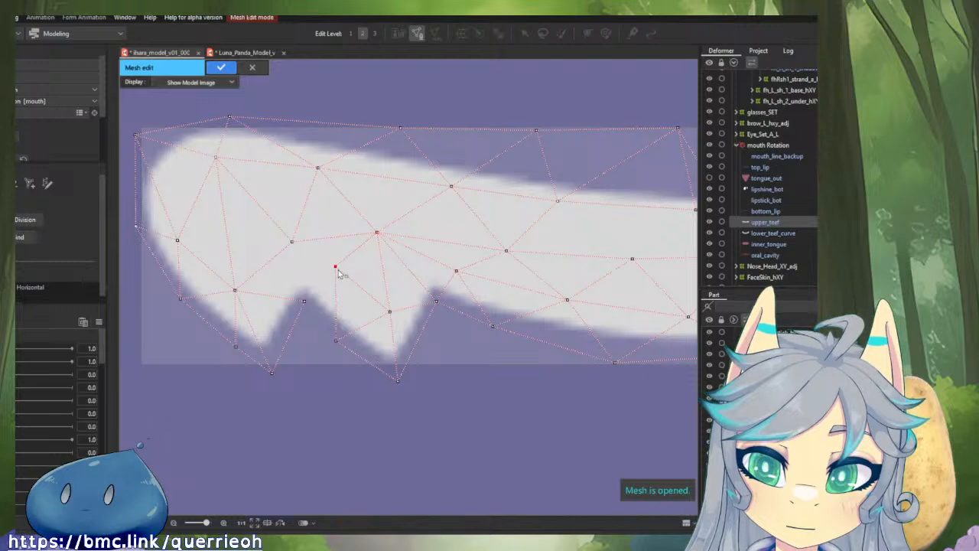
left_click(292, 243)
left_click(304, 300)
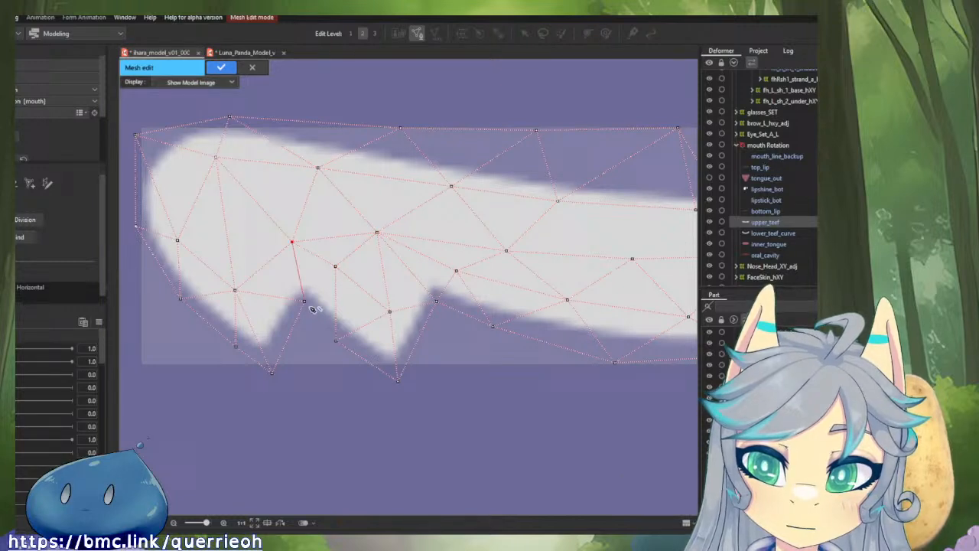
left_click(338, 342)
left_click(336, 267)
left_click(304, 302)
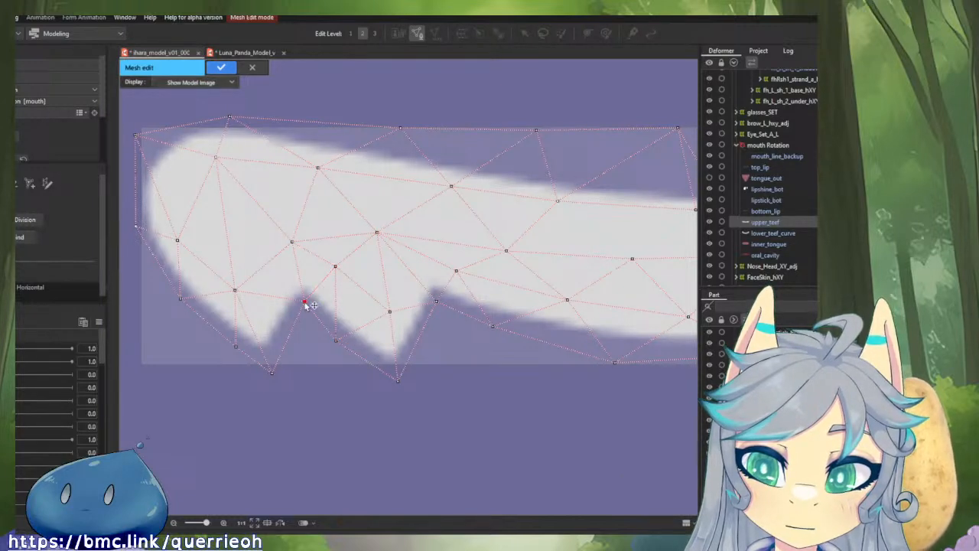
Step: Flip the finished half mesh horizontally onto the right half of the teeth and delete its two centre-line vertices
scroll(304, 303, "down", 5)
scroll(471, 361, "up", 3)
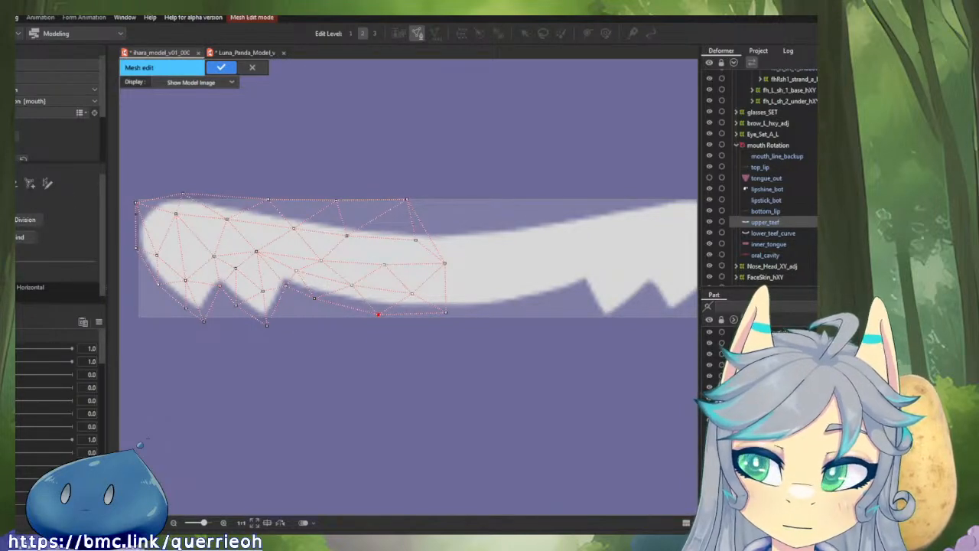
scroll(384, 260, "down", 3)
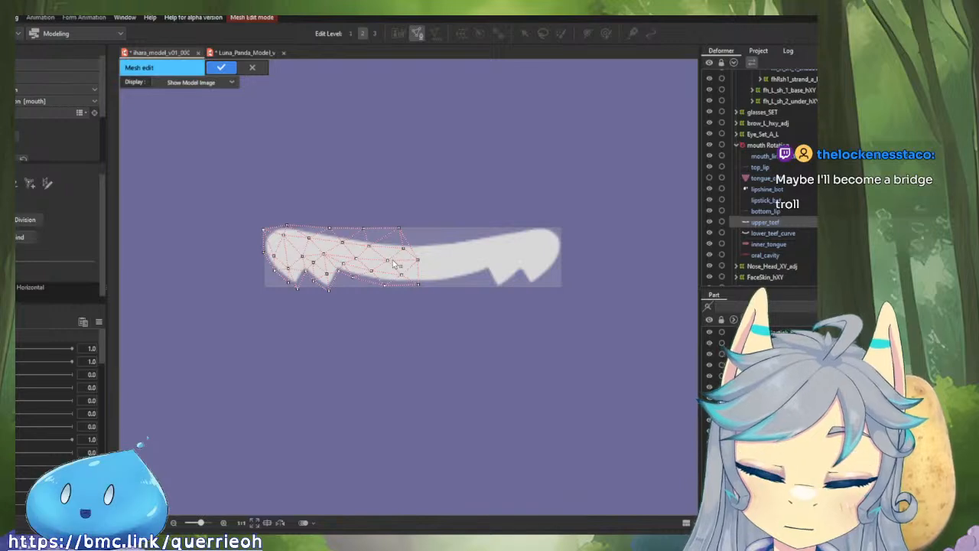
right_click(391, 246)
left_click(405, 253)
scroll(435, 261, "up", 4)
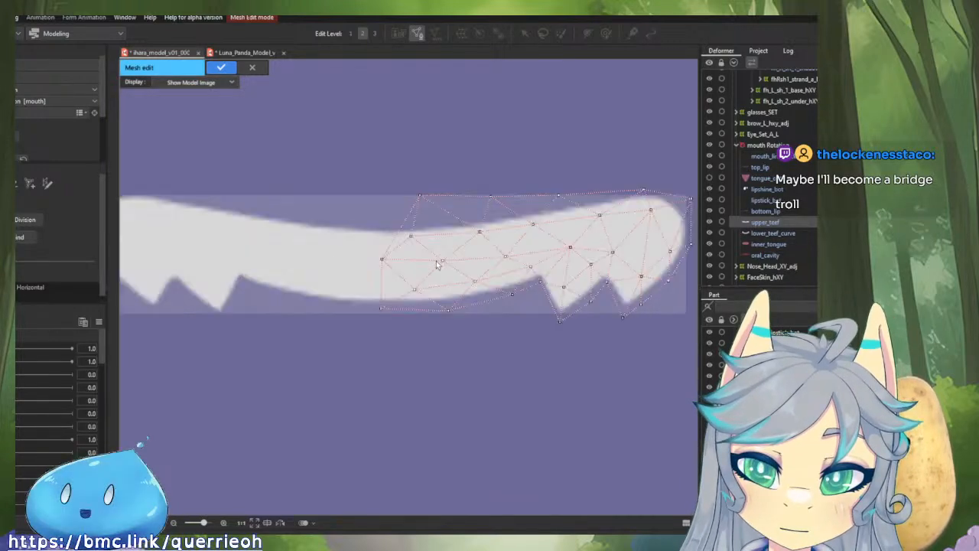
left_click(360, 259)
key("Delete")
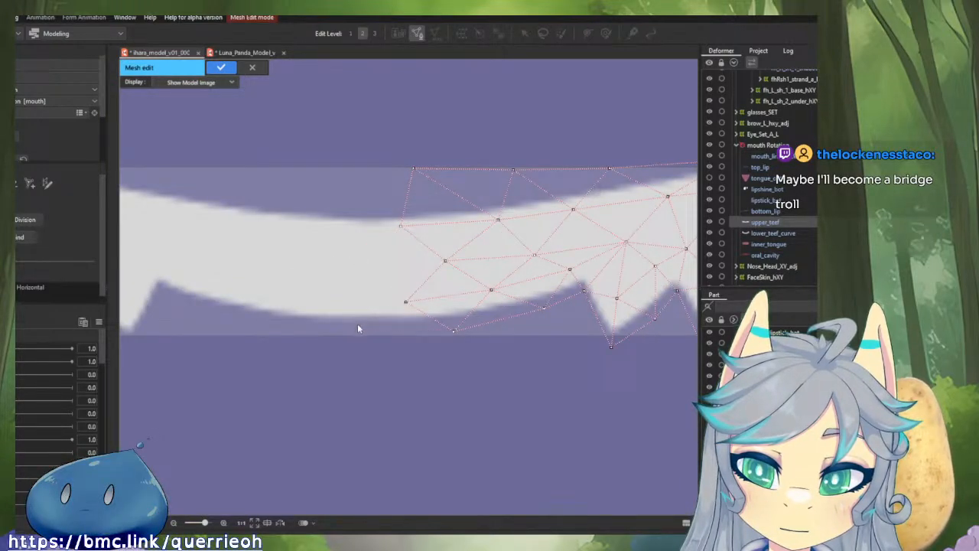
Step: Try pasting the previously copied mesh beside the flipped half and undo the paste
key("ctrl+v")
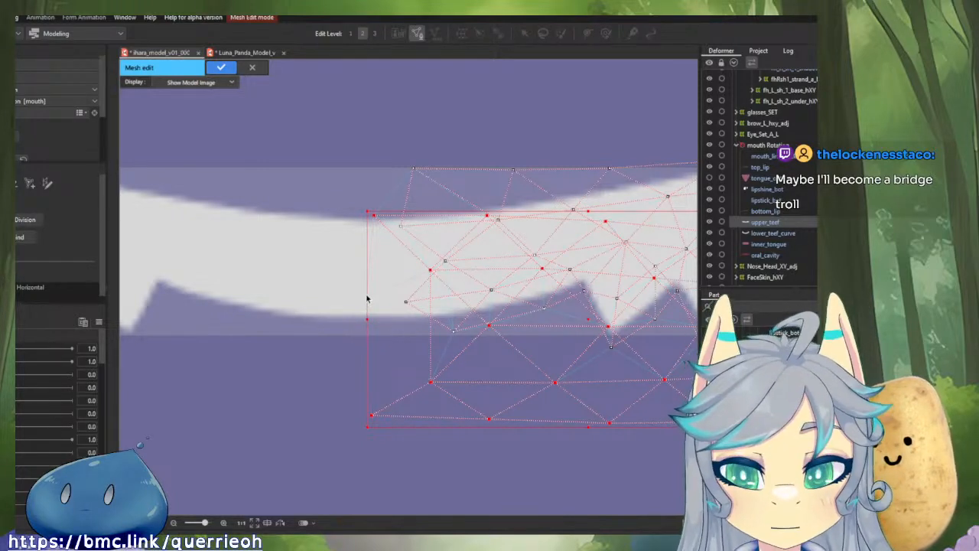
key("ctrl+z")
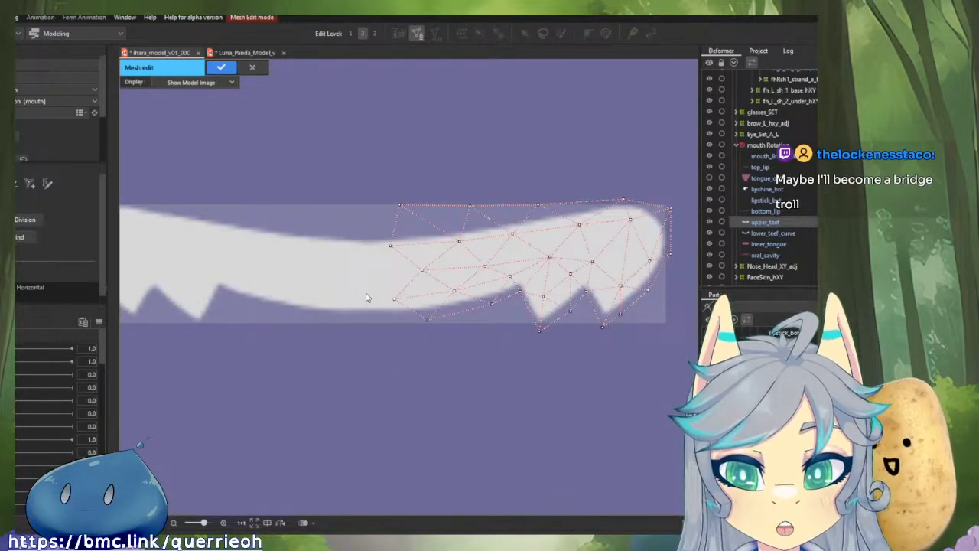
Step: Flip the trimmed half mesh back to the left side of the teeth and mirror it onto the right half again
right_click(448, 260)
left_click(462, 264)
left_click_drag(350, 265, 429, 280)
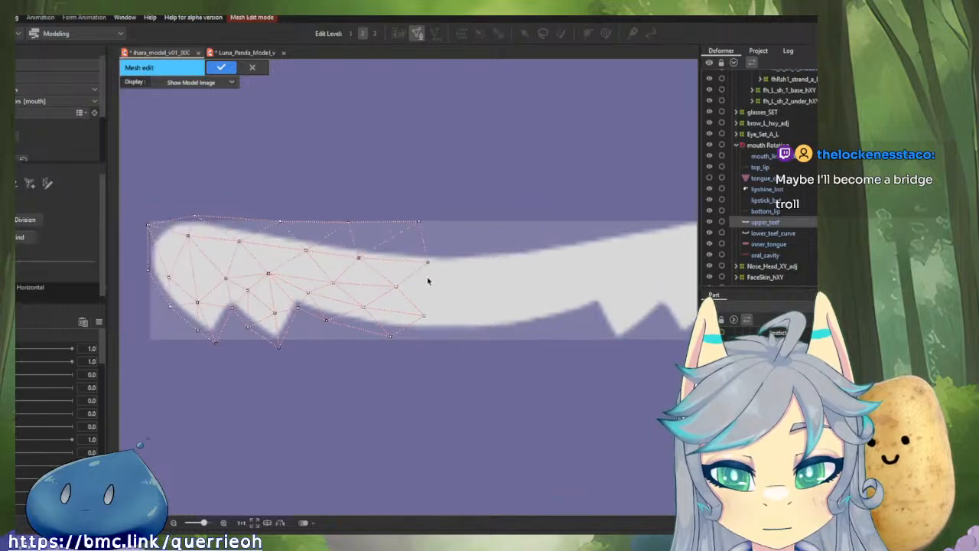
right_click(426, 274)
left_click(436, 279)
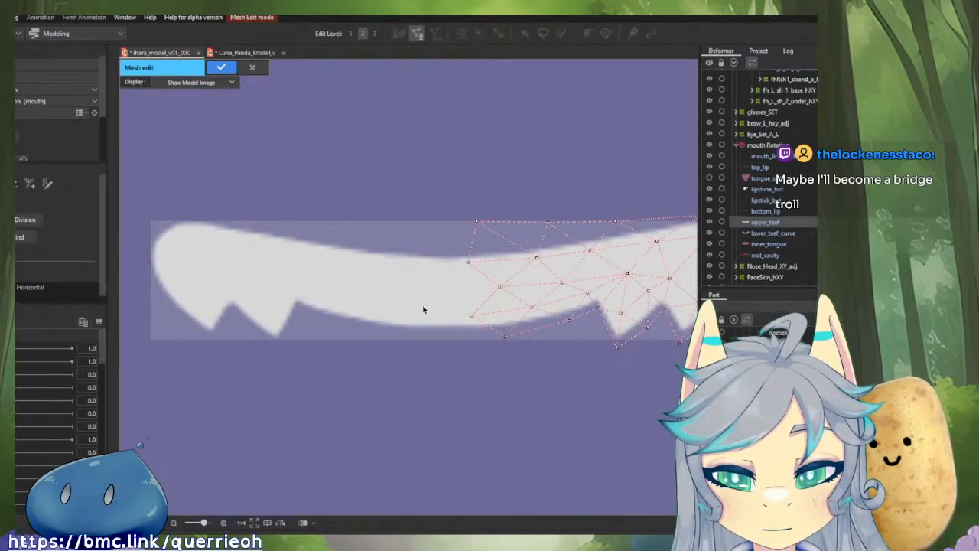
Step: Paste the copied half mesh onto the left half of the teeth and remove the stray vertex above it
key("ctrl+v")
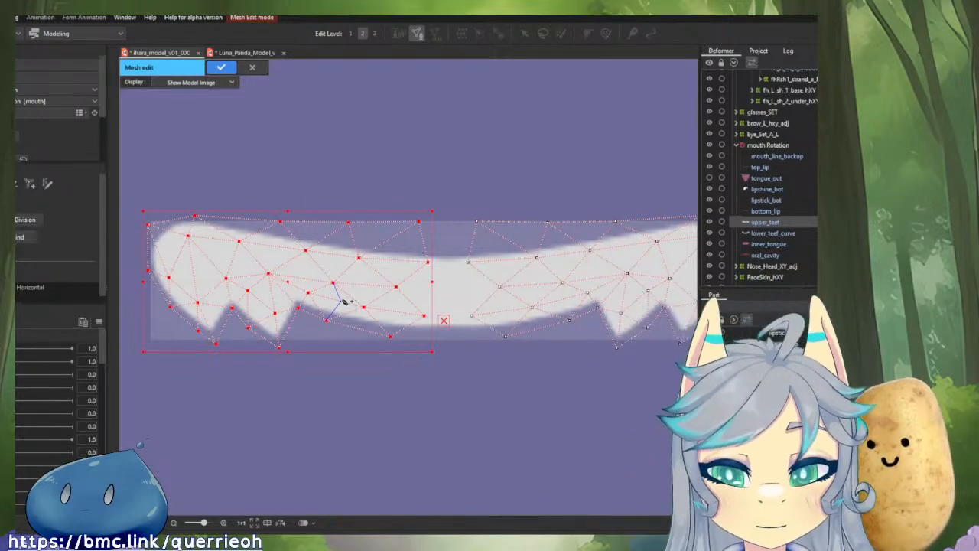
left_click(392, 188)
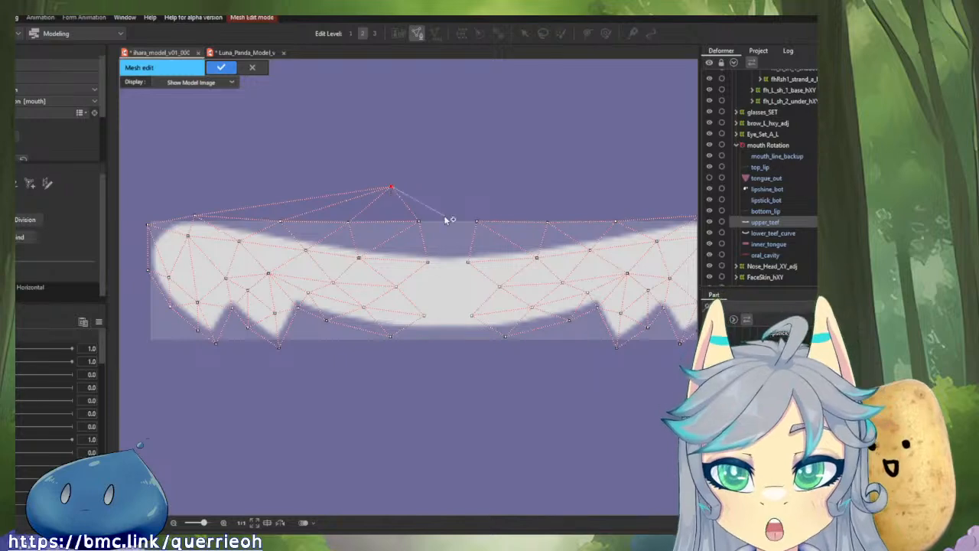
left_click(393, 188, "alt")
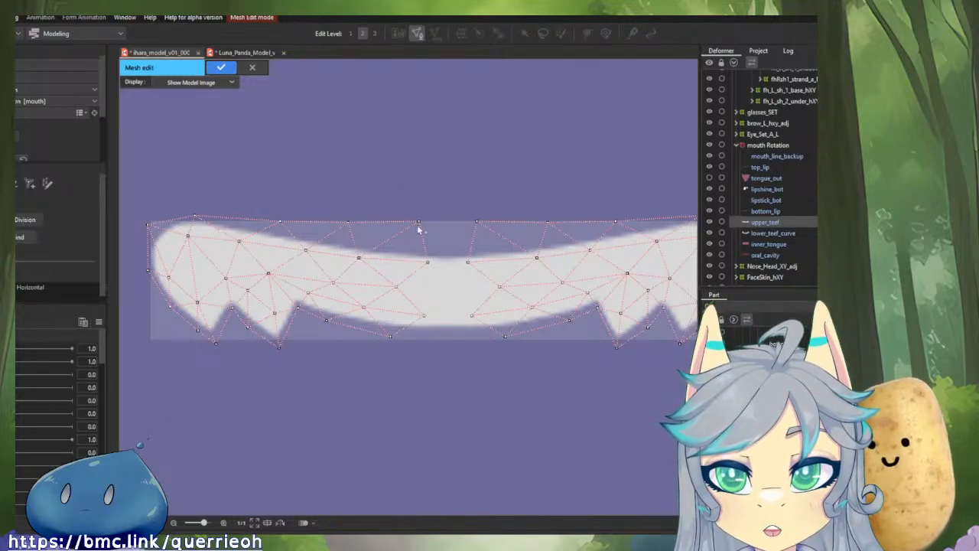
Step: Spread the two upper inner vertices apart, link the halves across the top, and add linked centre vertices in the upper and middle gap
scroll(459, 249, "up", 2)
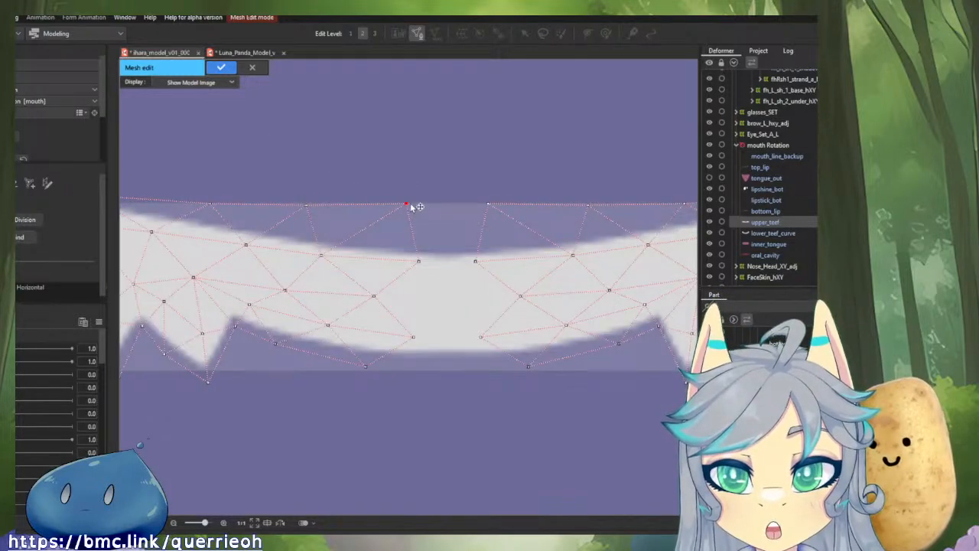
left_click_drag(389, 208, 533, 207)
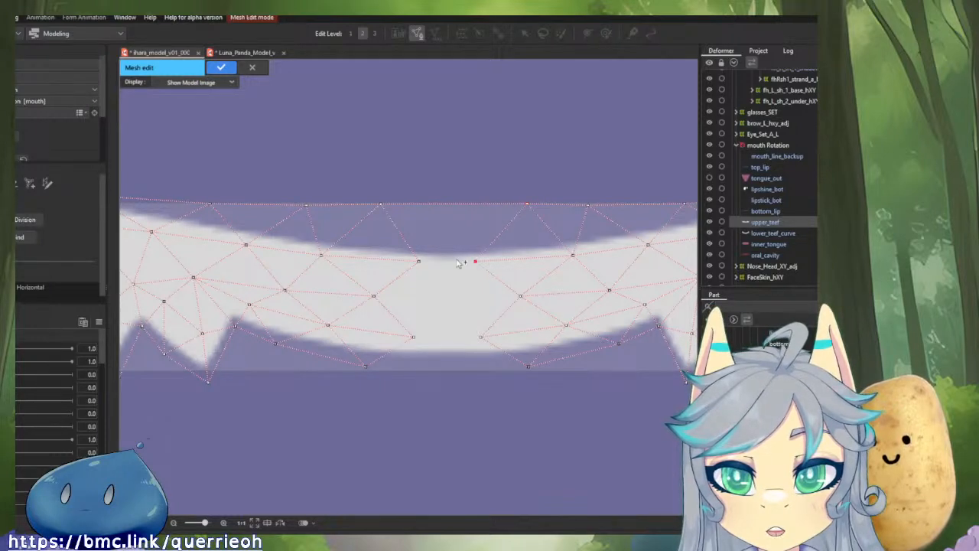
left_click(425, 261)
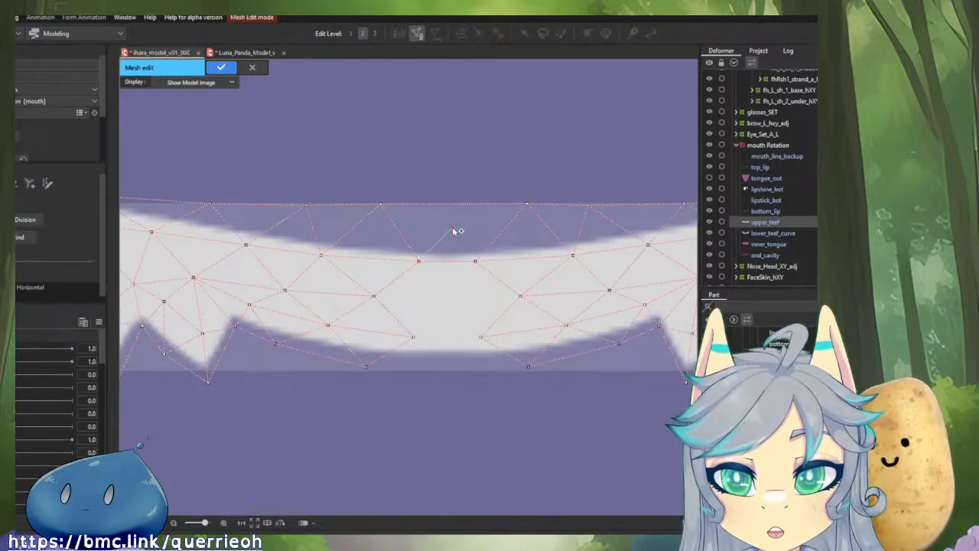
left_click(451, 229)
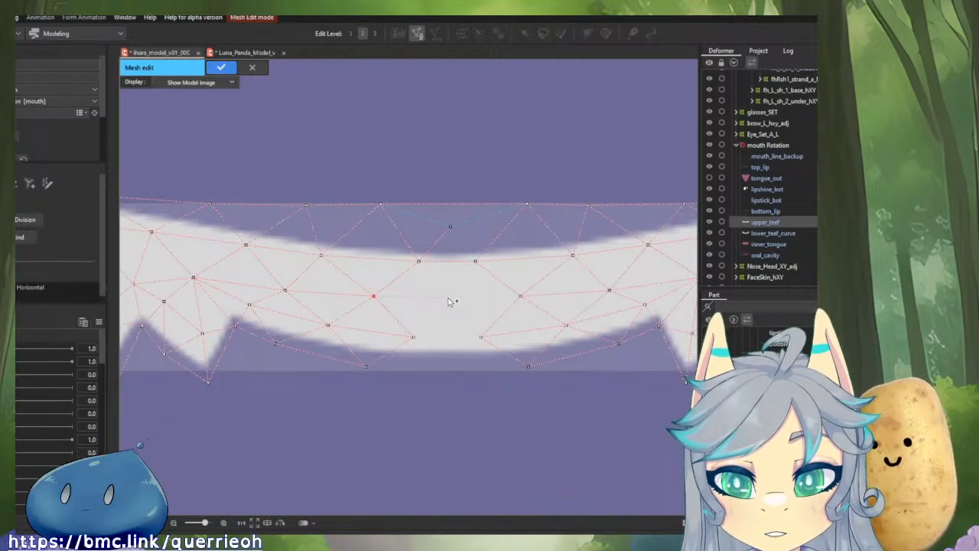
left_click(418, 262)
left_click(482, 266)
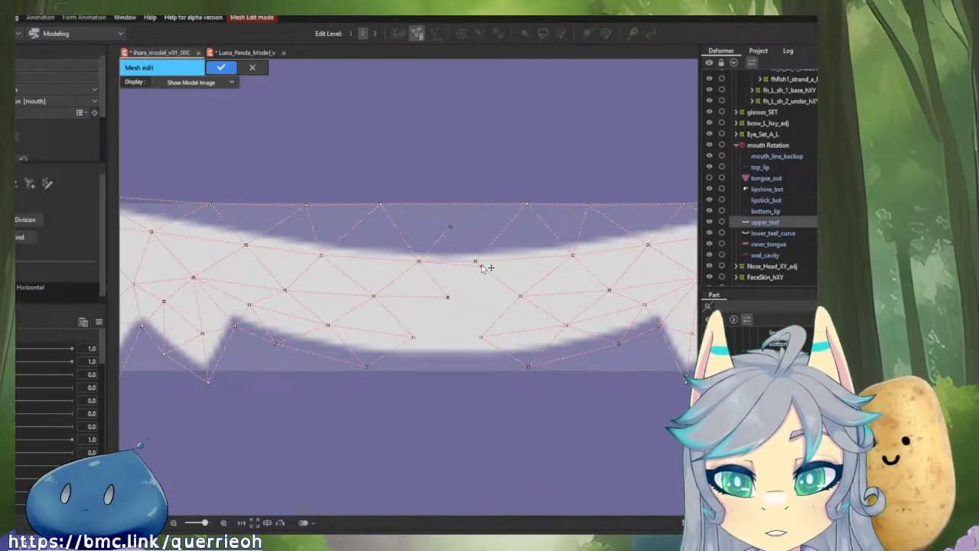
Step: Add a centre vertex on the lower edge, link it and the middle vertex to both halves, and apply the upper_teef mesh edit
left_click(413, 337)
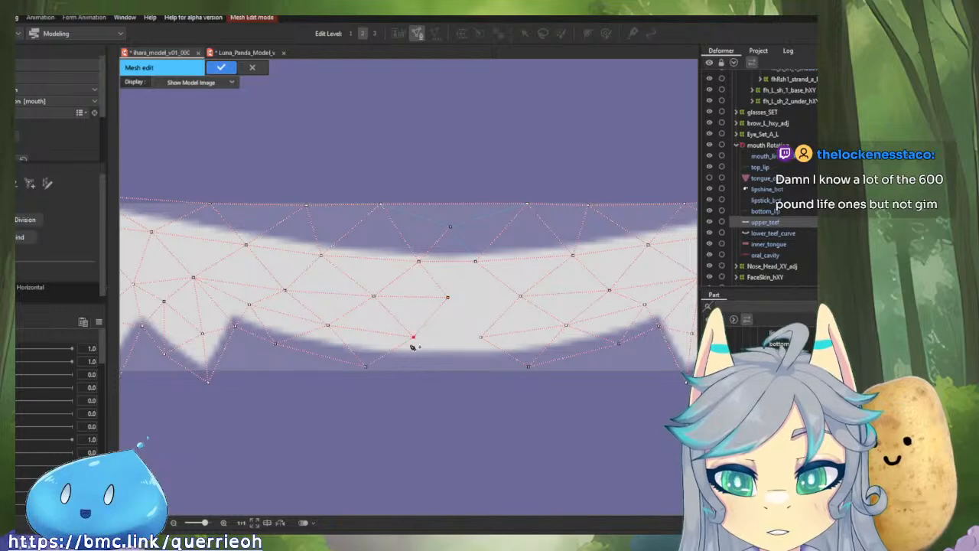
left_click(450, 367)
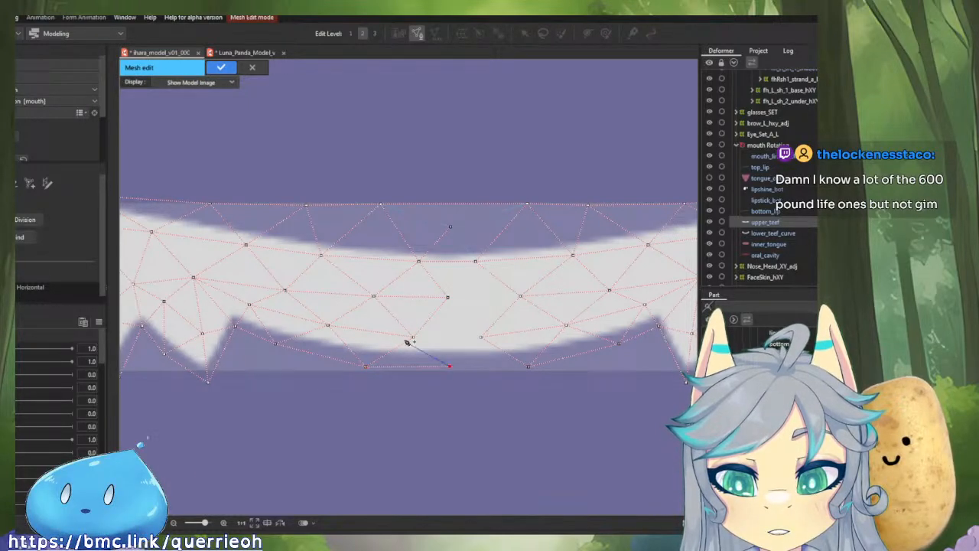
left_click(480, 337)
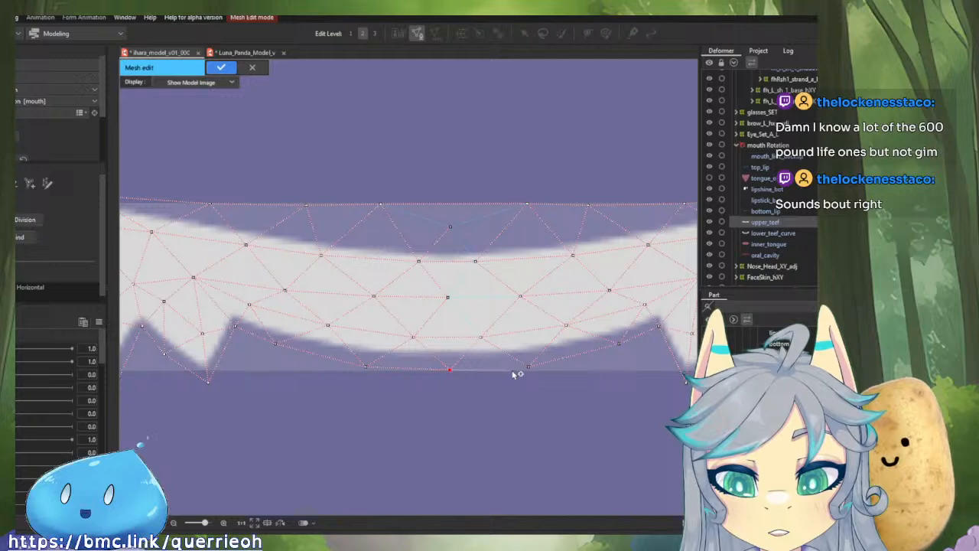
left_click(528, 366)
left_click(481, 336)
left_click(449, 297)
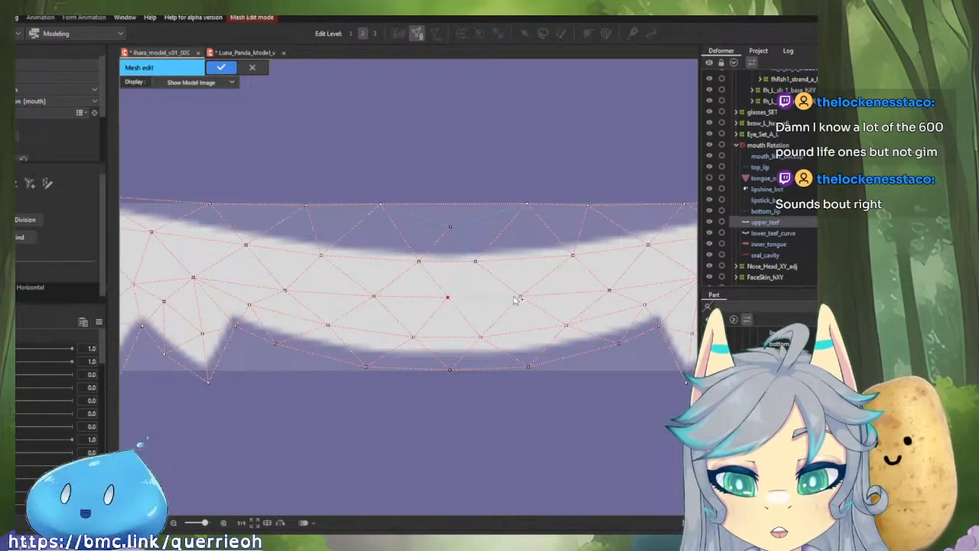
left_click(520, 296)
left_click(449, 296)
scroll(449, 299, "down", 3)
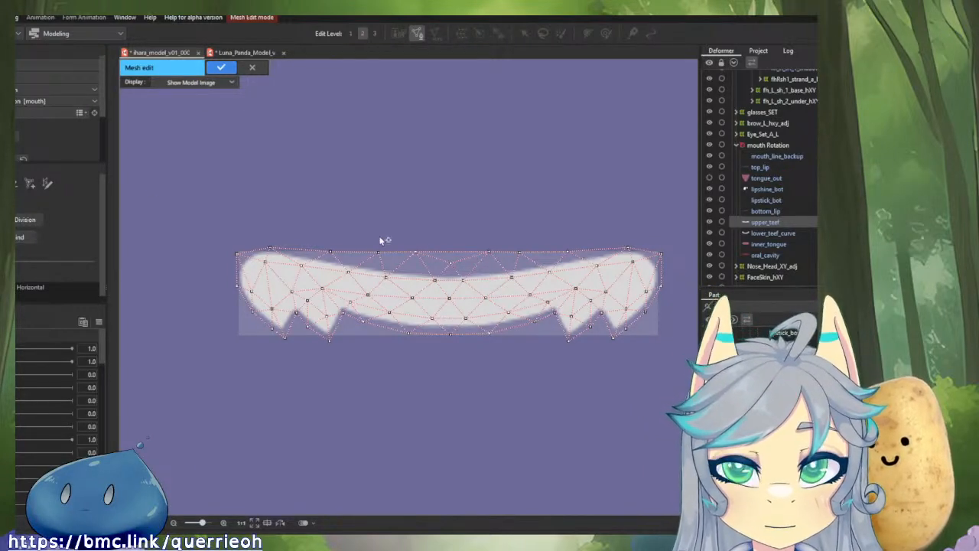
left_click(220, 69)
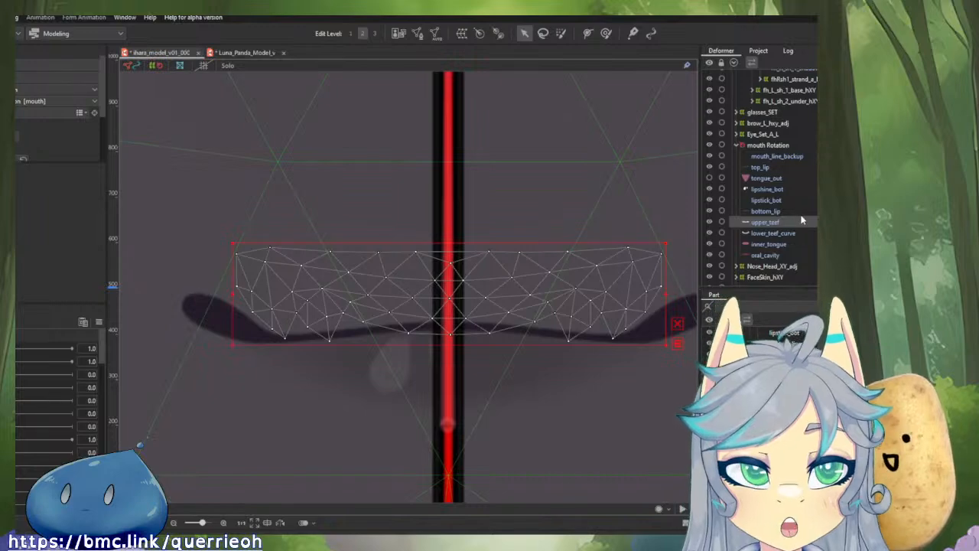
Step: Inspect the meshes of the neighbouring mouth parts, including bottom_lip and lower_teef_curve
left_click(766, 211)
left_click(790, 222)
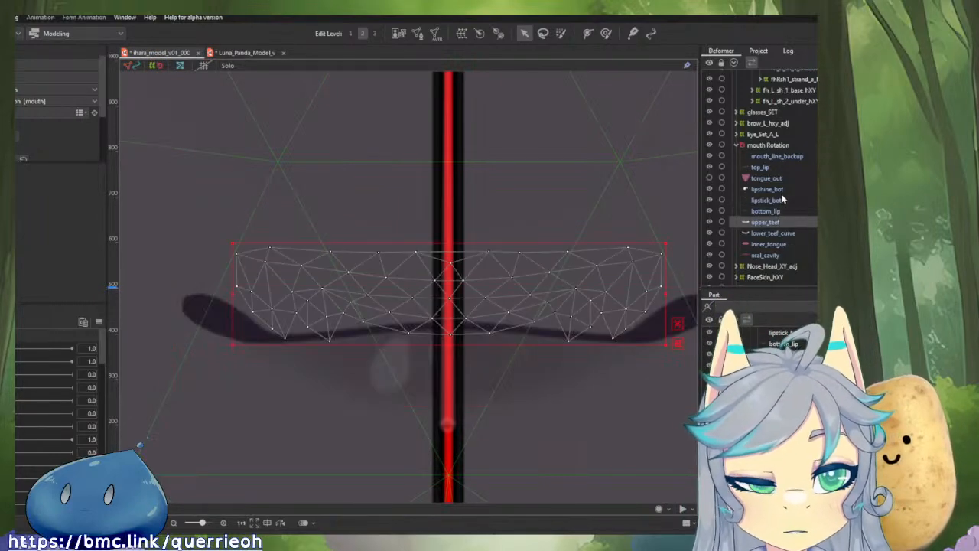
left_click(782, 201)
left_click(782, 211)
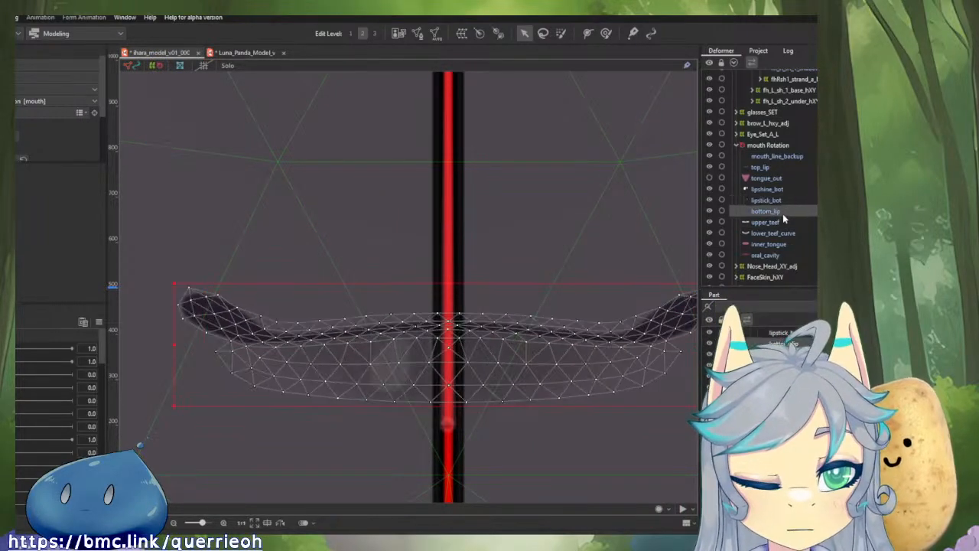
left_click(784, 233)
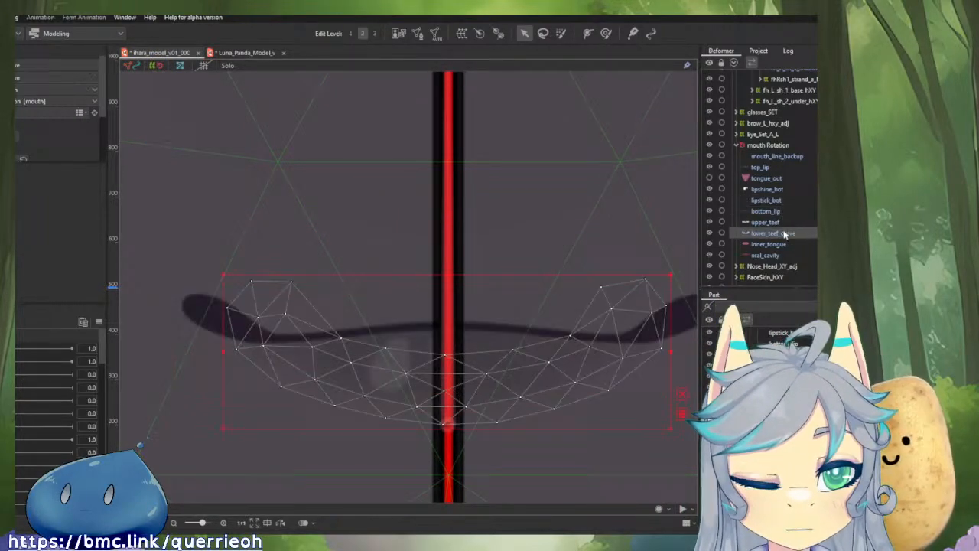
scroll(765, 175, "up", 1)
scroll(764, 175, "down", 1)
Step: Make the tongue_out part visible on the face
left_click(763, 178)
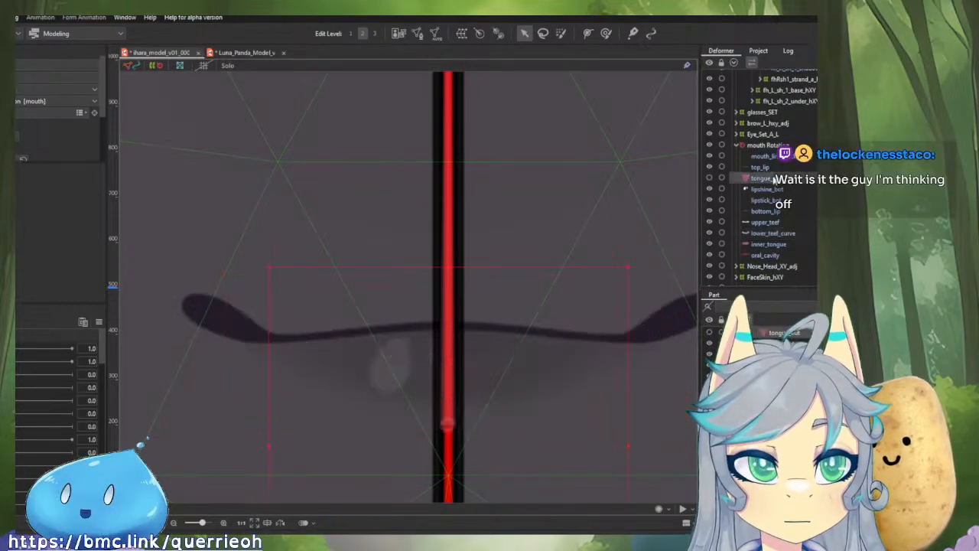
left_click(710, 178)
scroll(627, 201, "down", 4)
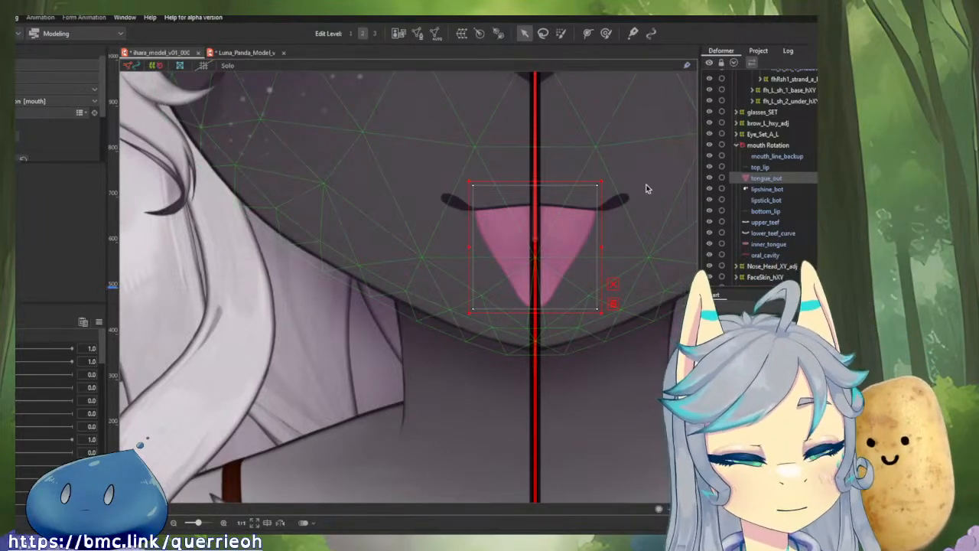
scroll(647, 189, "down", 10)
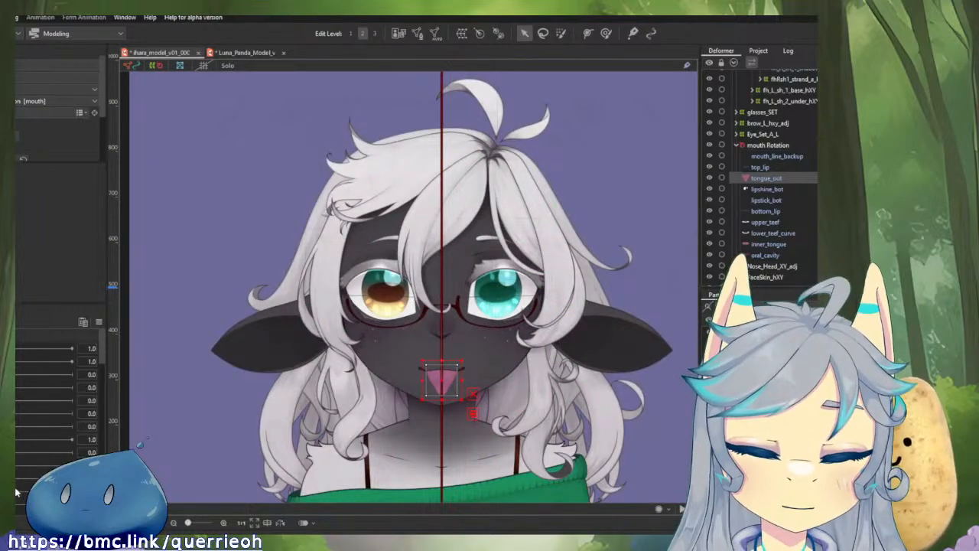
Step: Find the Pupil Size parameter, test it at its minimum, and return it to 0
scroll(41, 431, "down", 2)
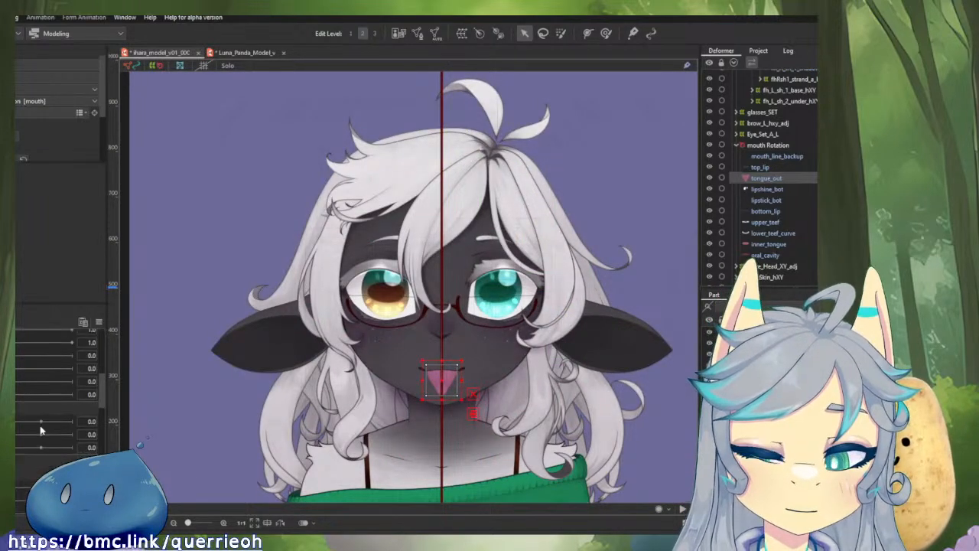
scroll(42, 413, "down", 4)
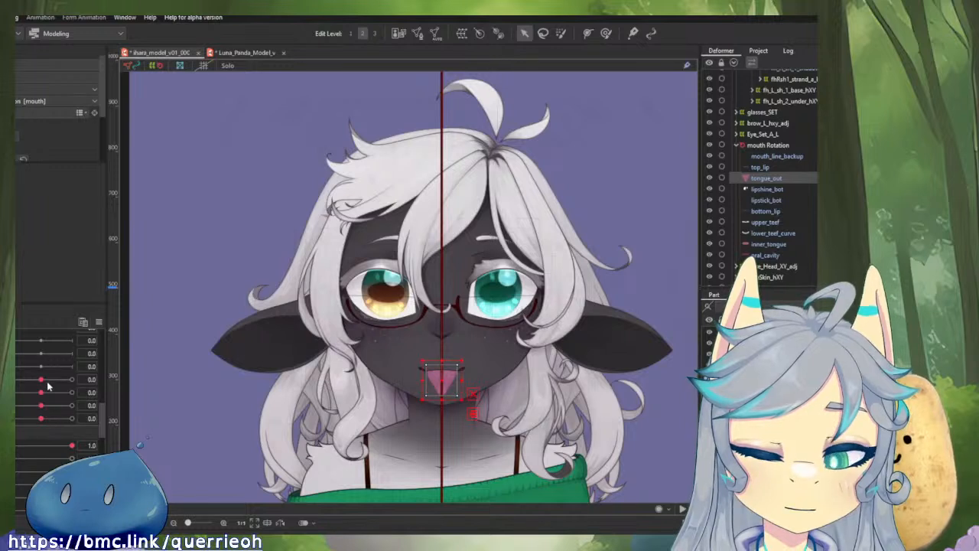
mouse_move(41, 380)
left_mouse_down()
mouse_move(17, 381)
mouse_move(67, 383)
mouse_move(41, 383)
left_mouse_up()
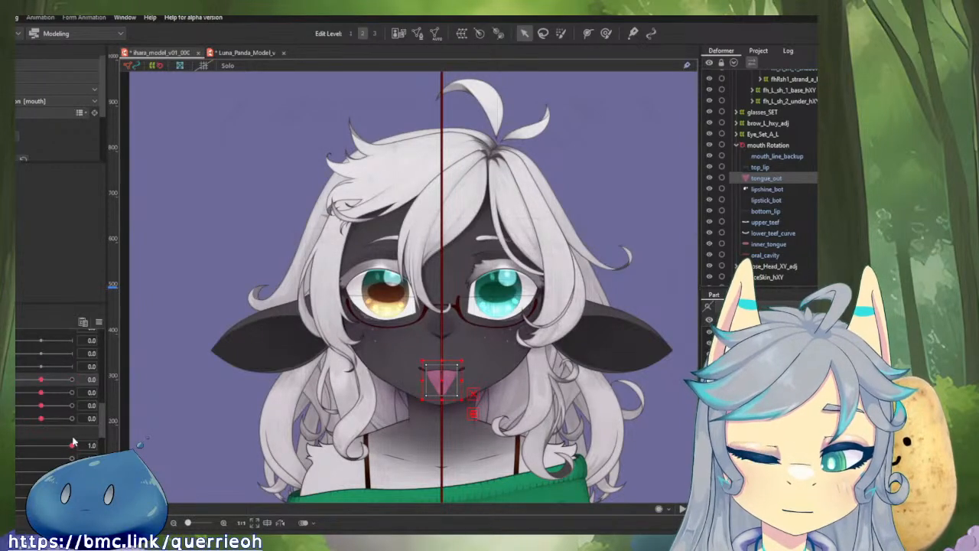
left_click_drag(72, 444, 81, 463)
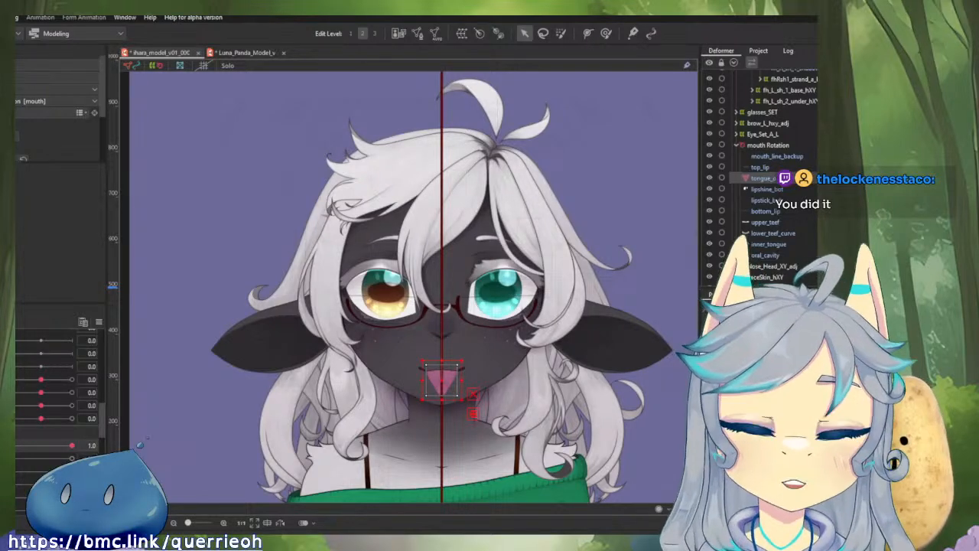
mouse_move(20, 458)
left_mouse_down()
mouse_move(75, 463)
mouse_move(29, 467)
left_mouse_up()
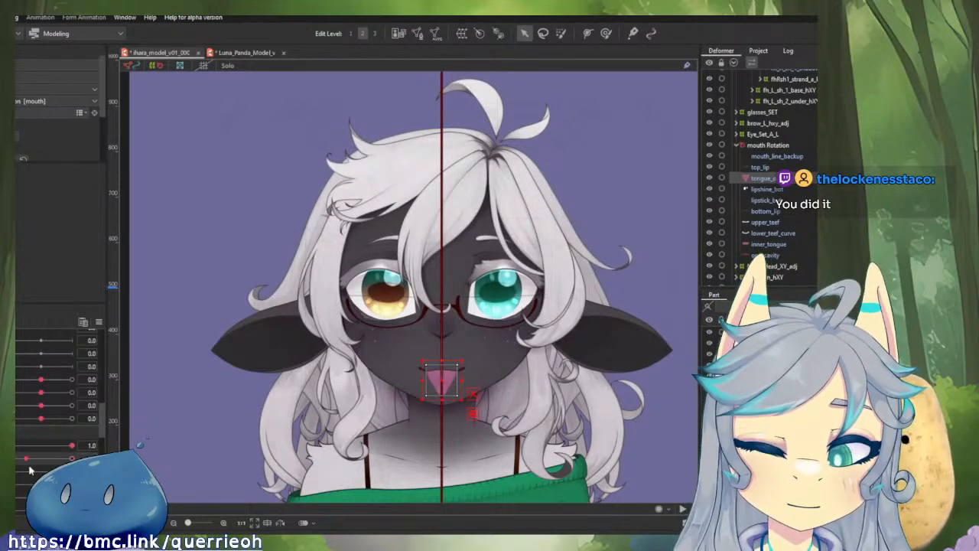
scroll(31, 462, "down", 3)
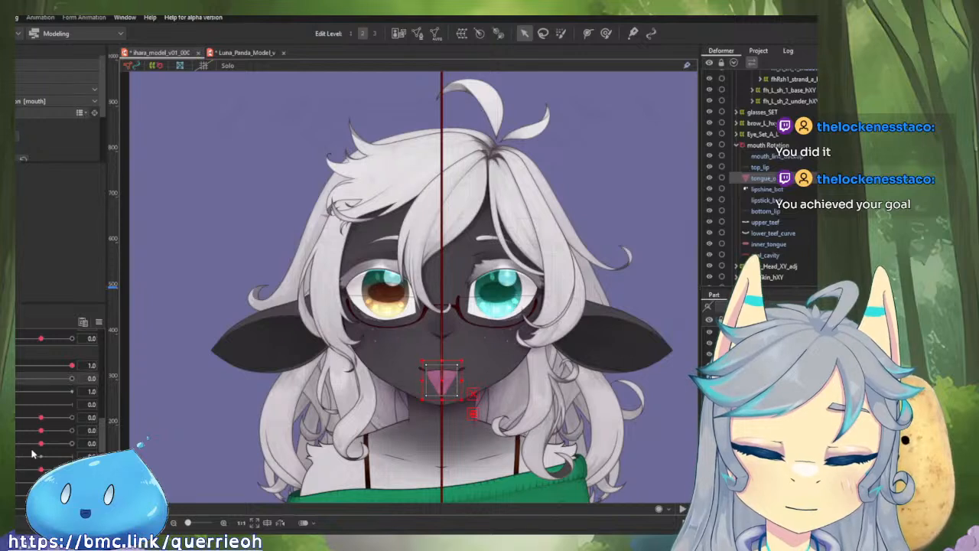
left_click_drag(40, 469, 10, 468)
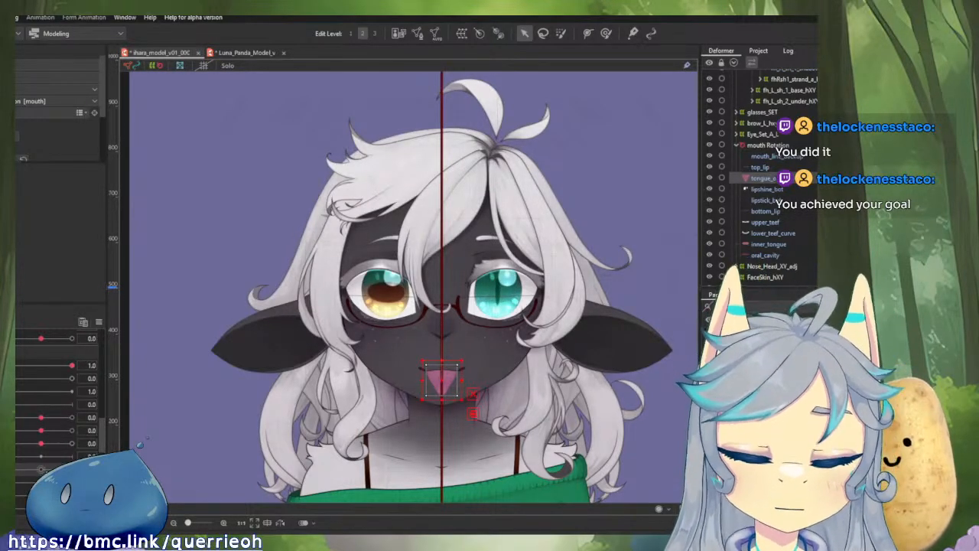
left_click(40, 468)
Step: Select goat_pupil_L in the character's left eye and switch to its parent deformer pupil_main_size
scroll(494, 361, "up", 3)
scroll(493, 357, "up", 3)
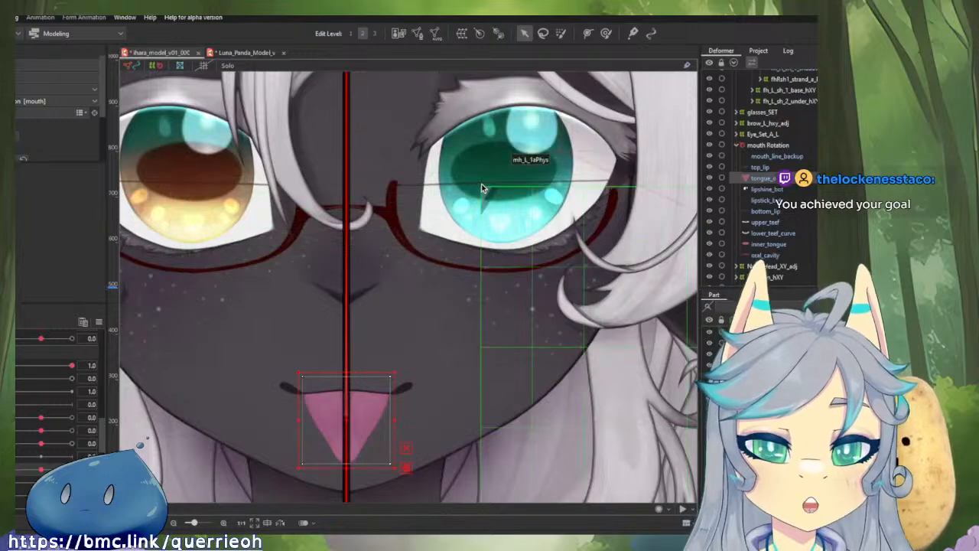
left_click(465, 160)
scroll(464, 159, "up", 4)
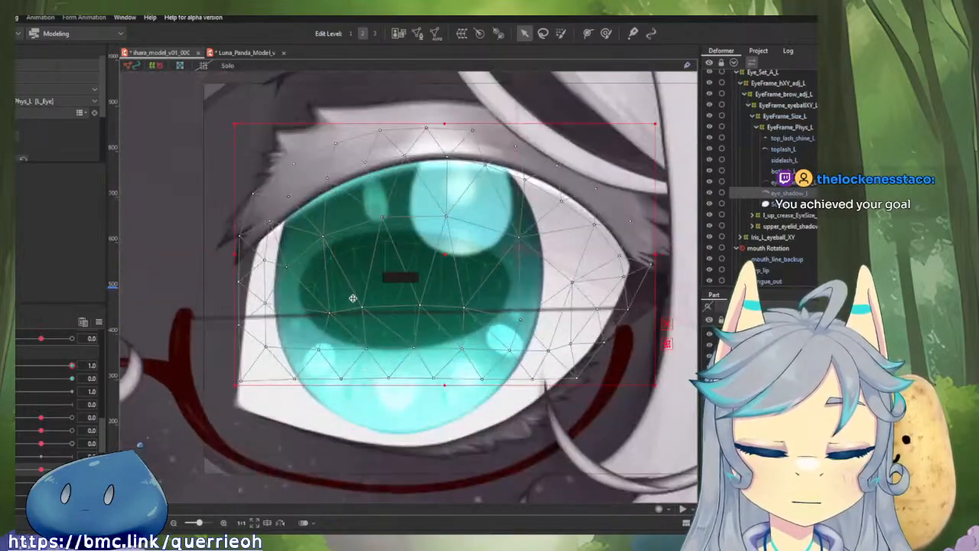
right_click(350, 300)
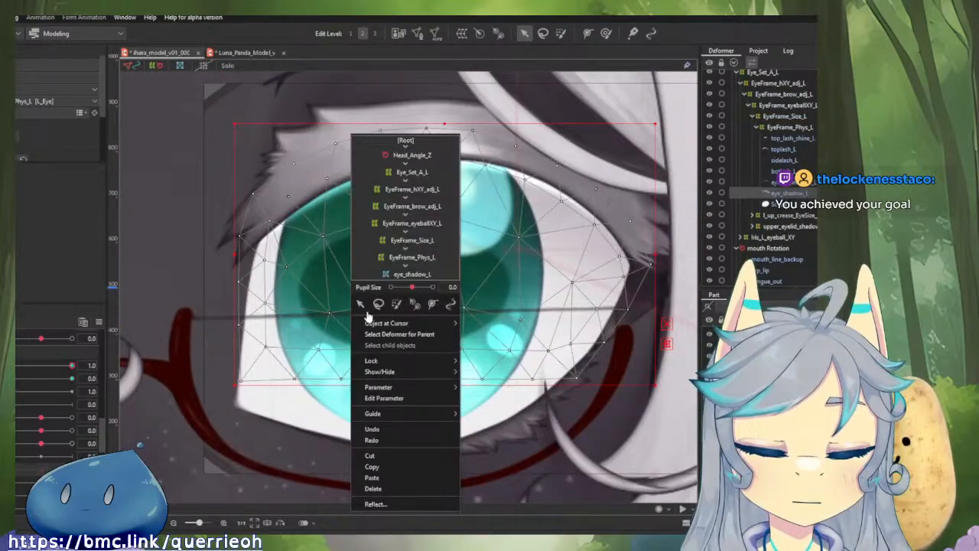
left_click(495, 346)
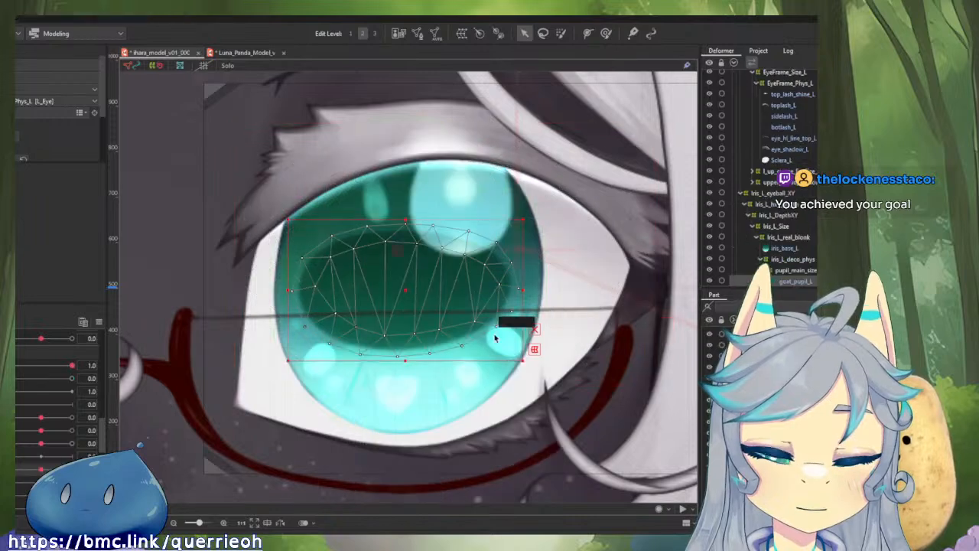
left_click(802, 269)
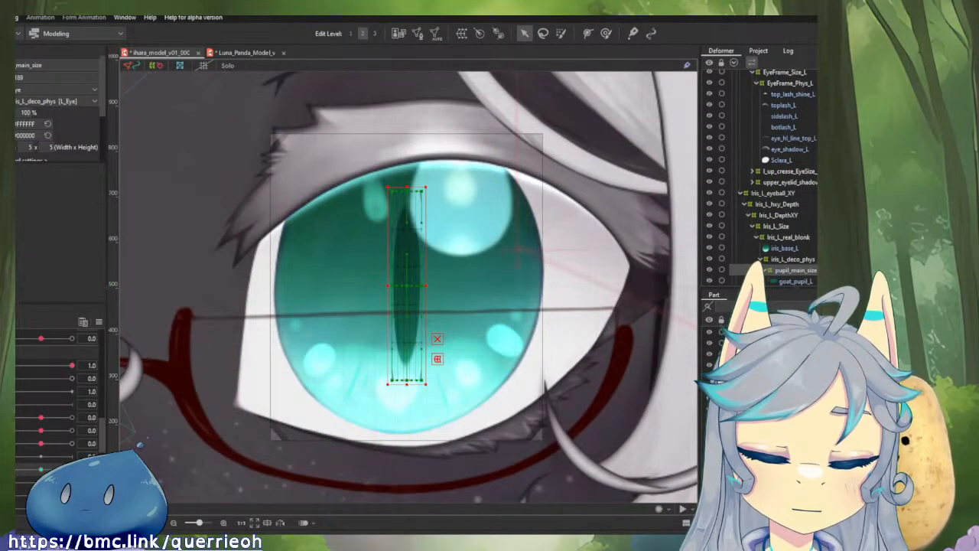
Step: Compare the pupil's extreme Pupil Size shapes and shrink the pupil_main_size deformer to a small oval at the maximum value
left_click(72, 468)
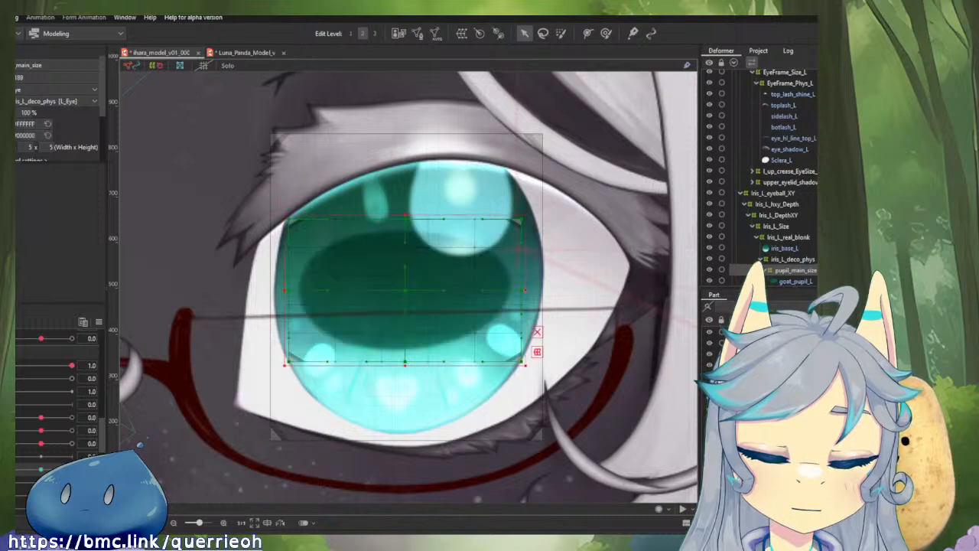
left_click(13, 469)
left_click(72, 468)
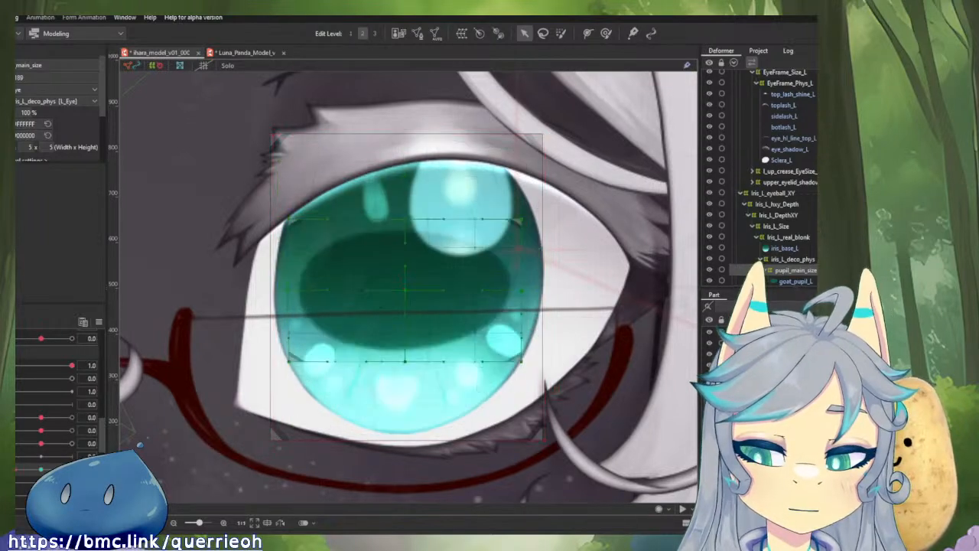
left_click_drag(406, 215, 405, 260)
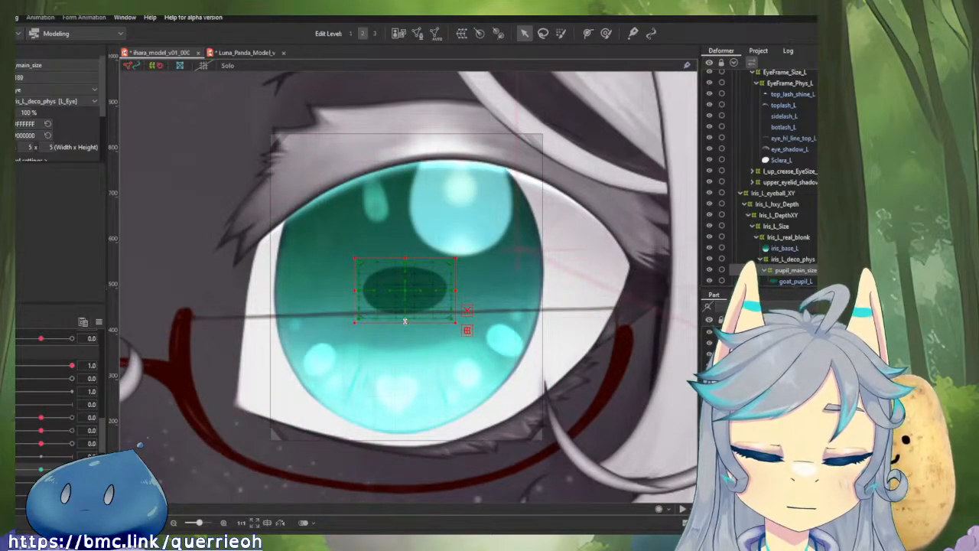
Step: Flatten the pupil_main_size deformer slightly by raising its lower edge, check the Pupil Size value, and deselect the deformer
left_click_drag(406, 321, 406, 310)
mouse_move(10, 469)
left_mouse_down()
mouse_move(72, 469)
mouse_move(11, 469)
left_mouse_up()
scroll(601, 293, "down", 6)
left_click(660, 193)
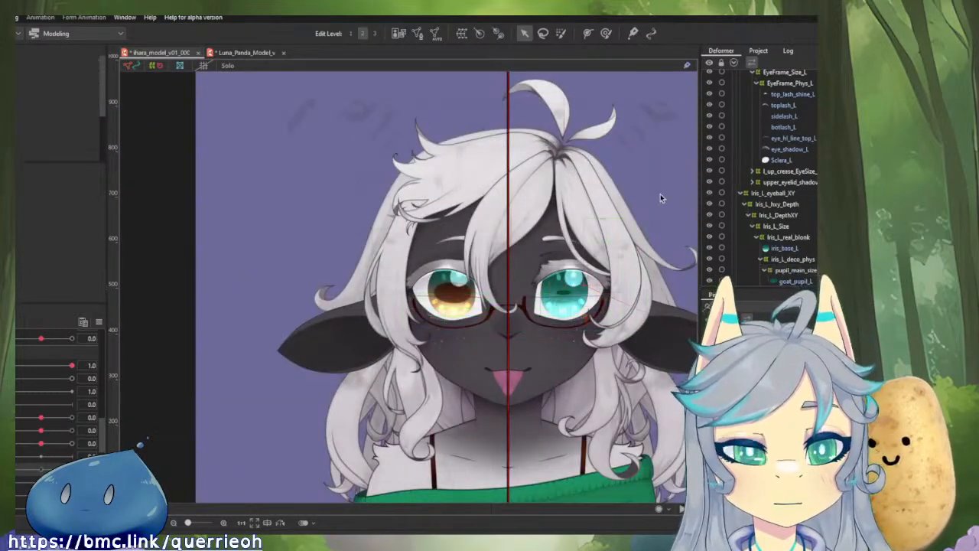
left_click_drag(660, 193, 548, 196)
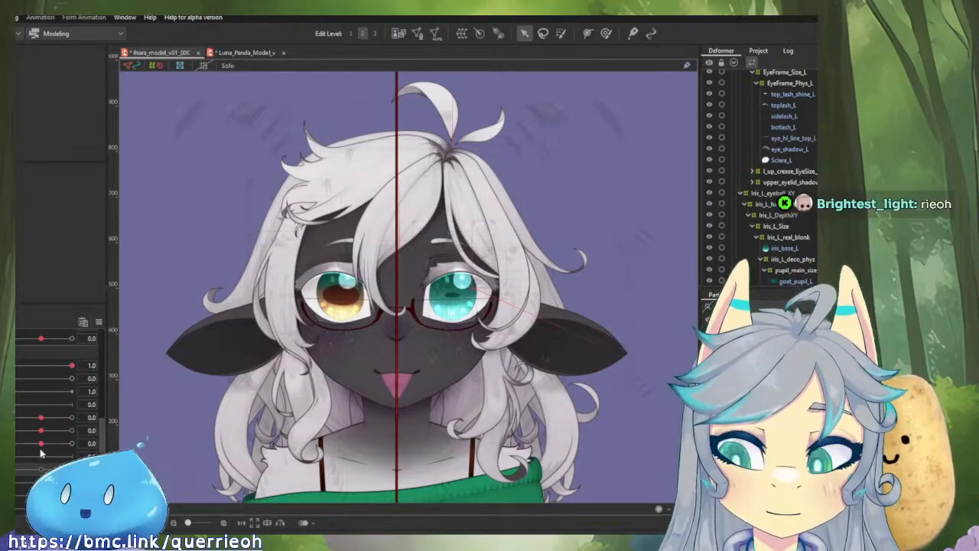
Step: Return the eye parameter that is still at its maximum of 1.0 to 0
scroll(39, 423, "down", 1)
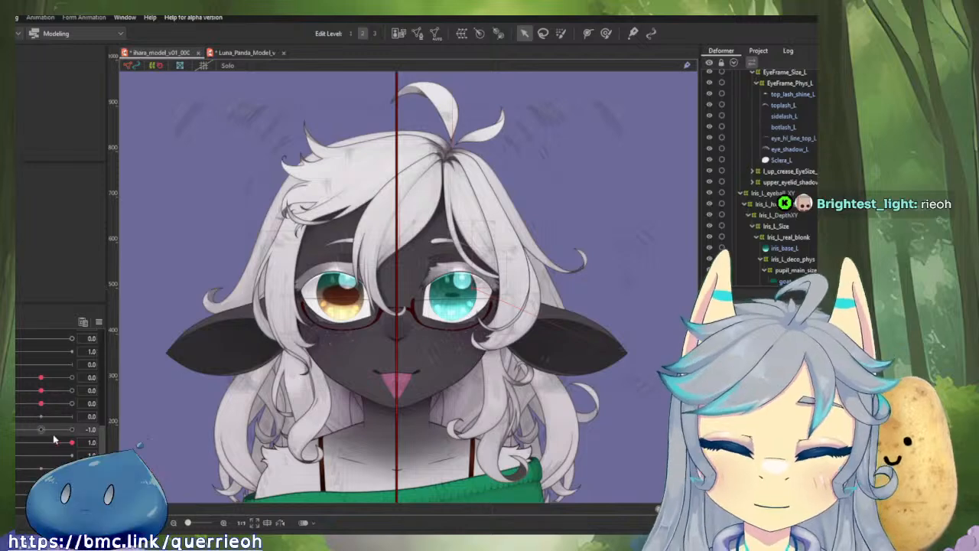
left_click_drag(72, 444, 9, 444)
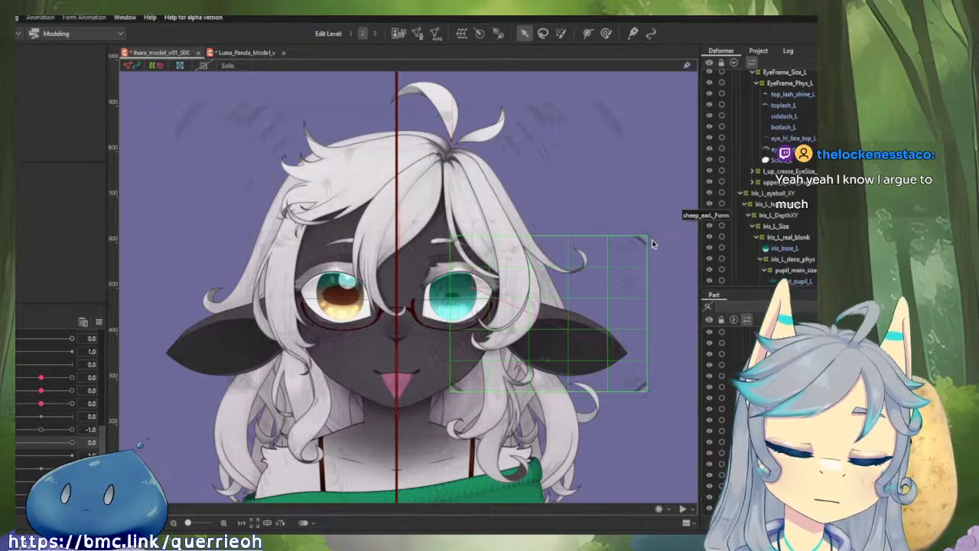
Step: Save the ihara model file with the corrected pupil shape under its existing name
left_click(476, 252)
left_click_drag(476, 252, 486, 214)
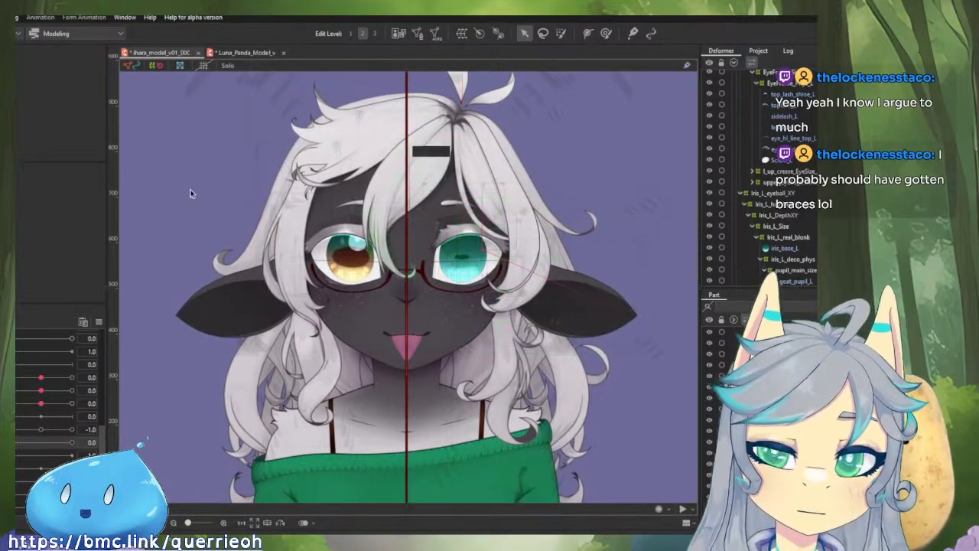
left_click(16, 17)
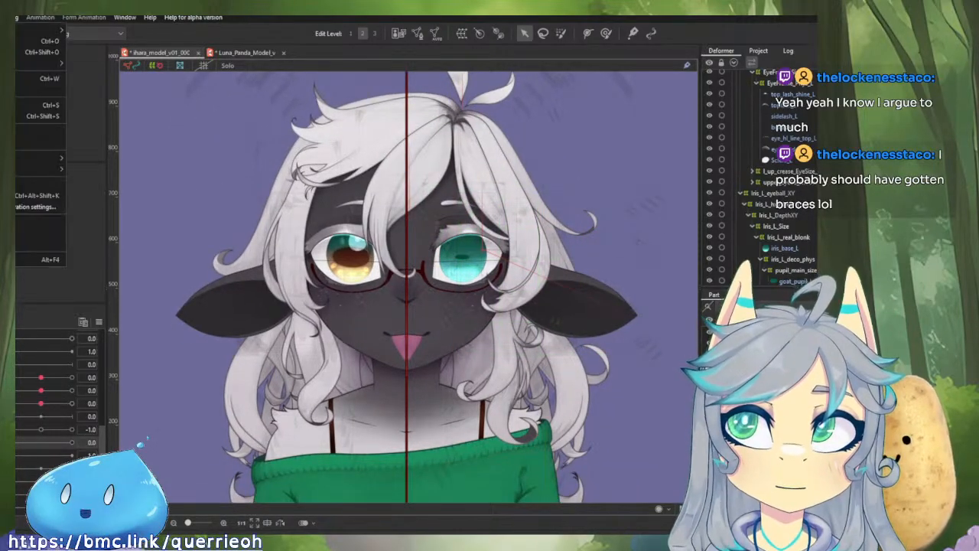
left_click(30, 104)
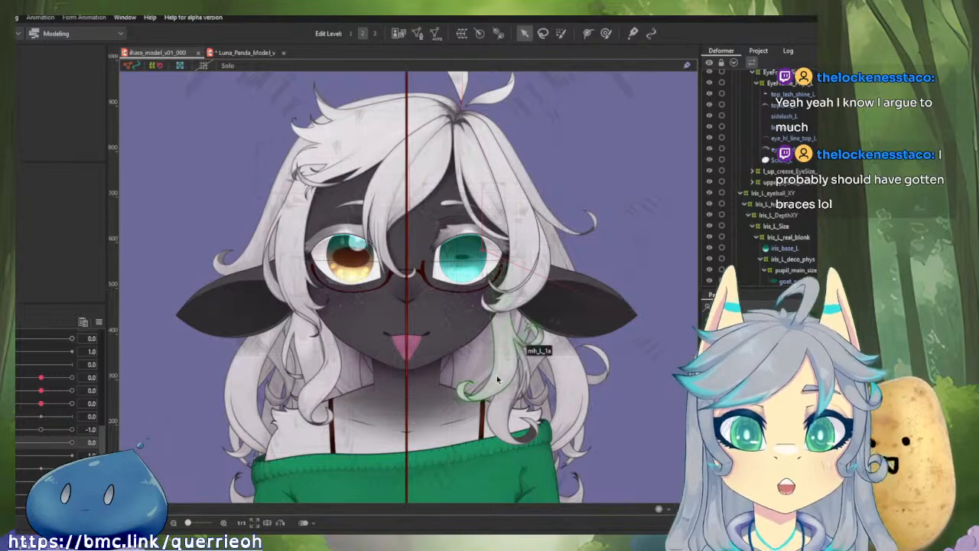